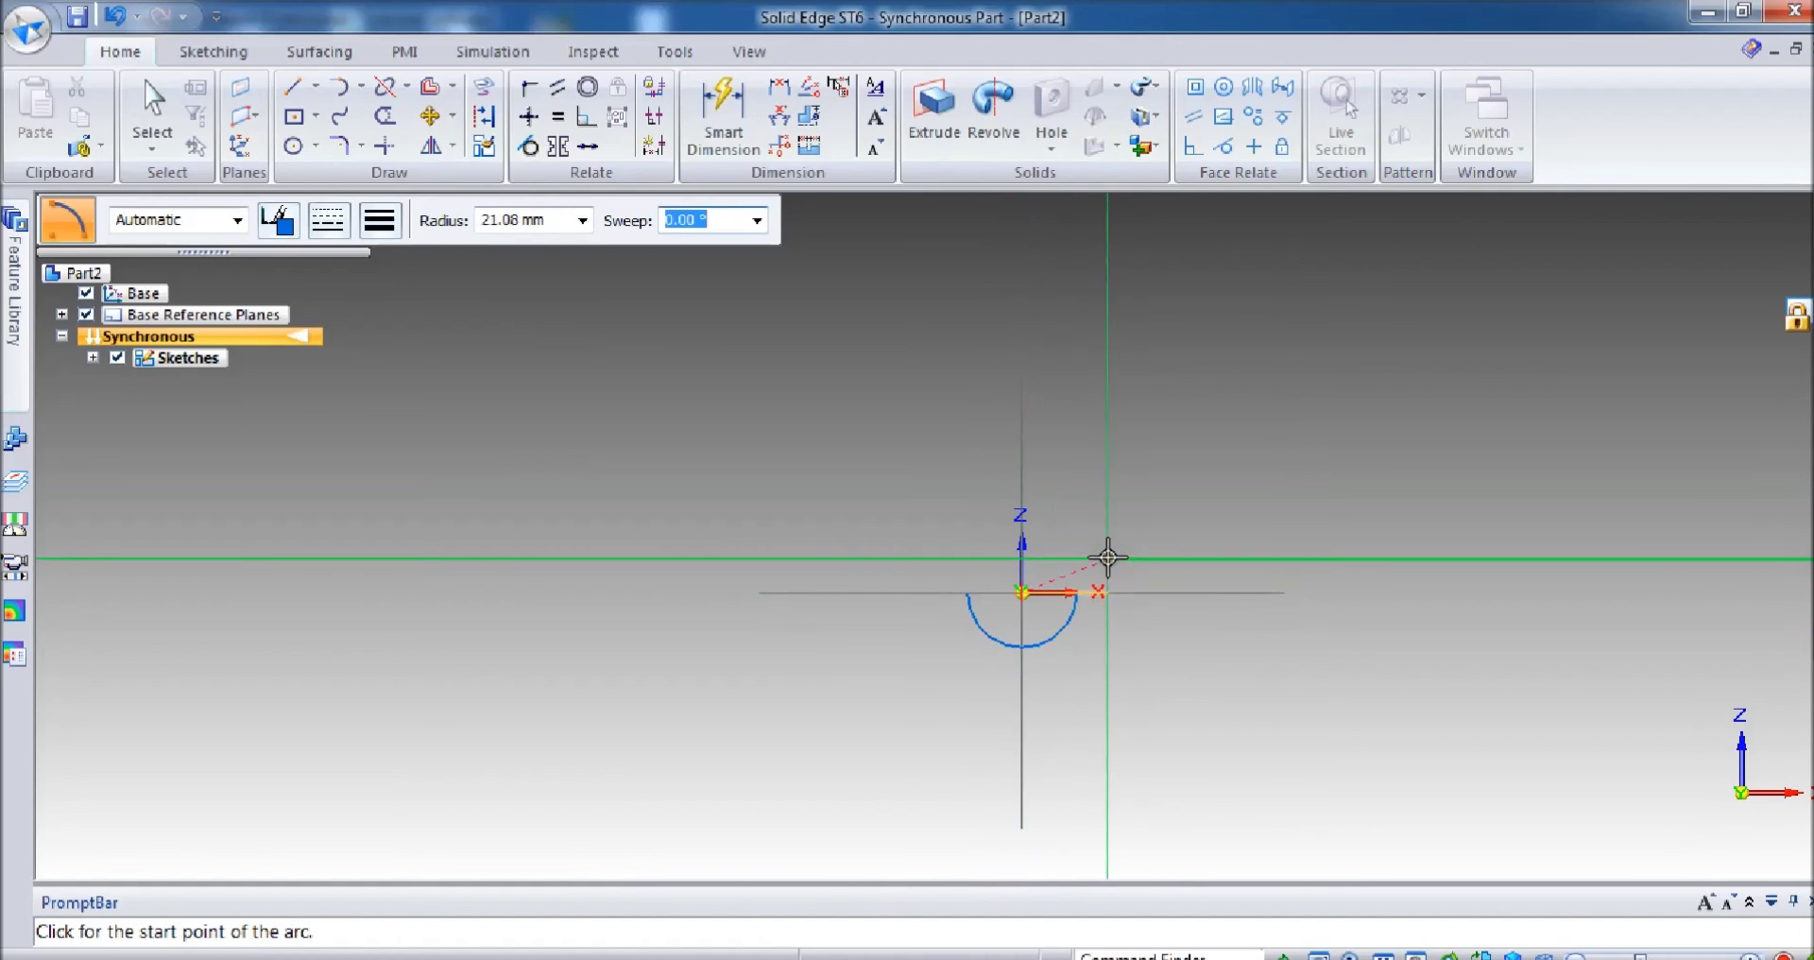
{"action": "type", "text": "25"}
{"action": "key", "text": "Tab"}
{"action": "right_click", "coordinate": [1124, 589]}
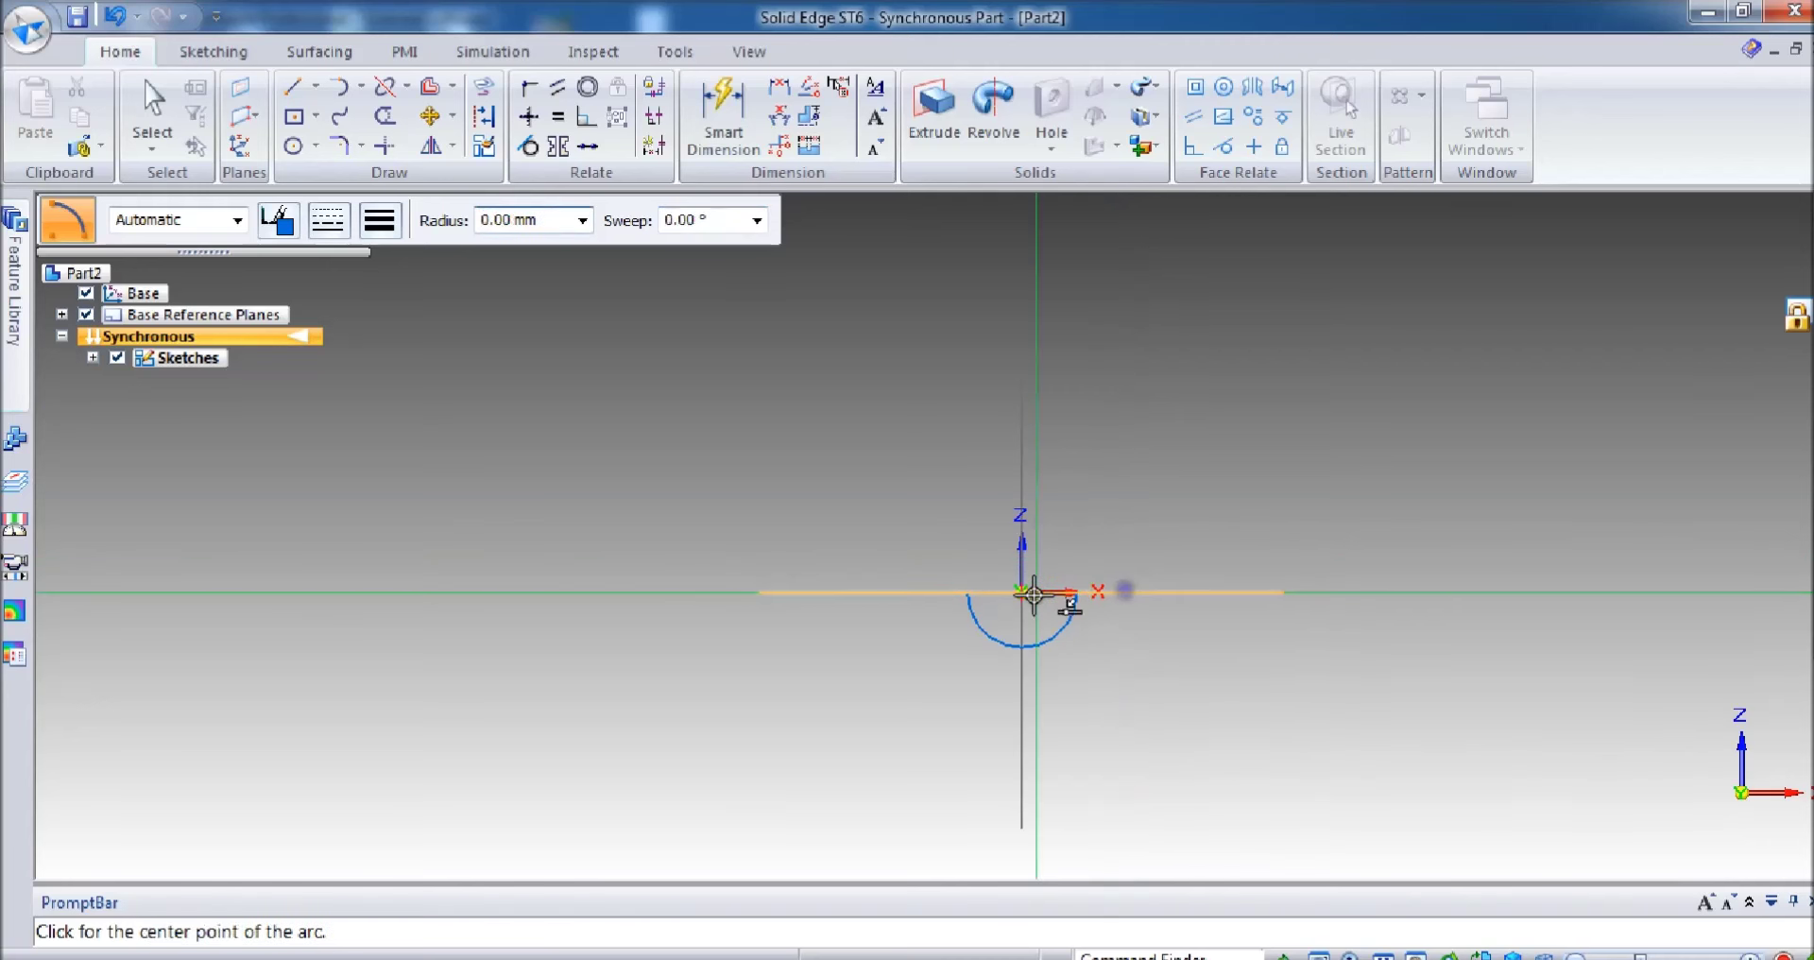
Step: Draw a lower semicircular arc of 25 mm radius centred on the origin, concentric with the existing smaller arc
{"action": "left_click", "coordinate": [1022, 592]}
{"action": "type", "text": "25"}
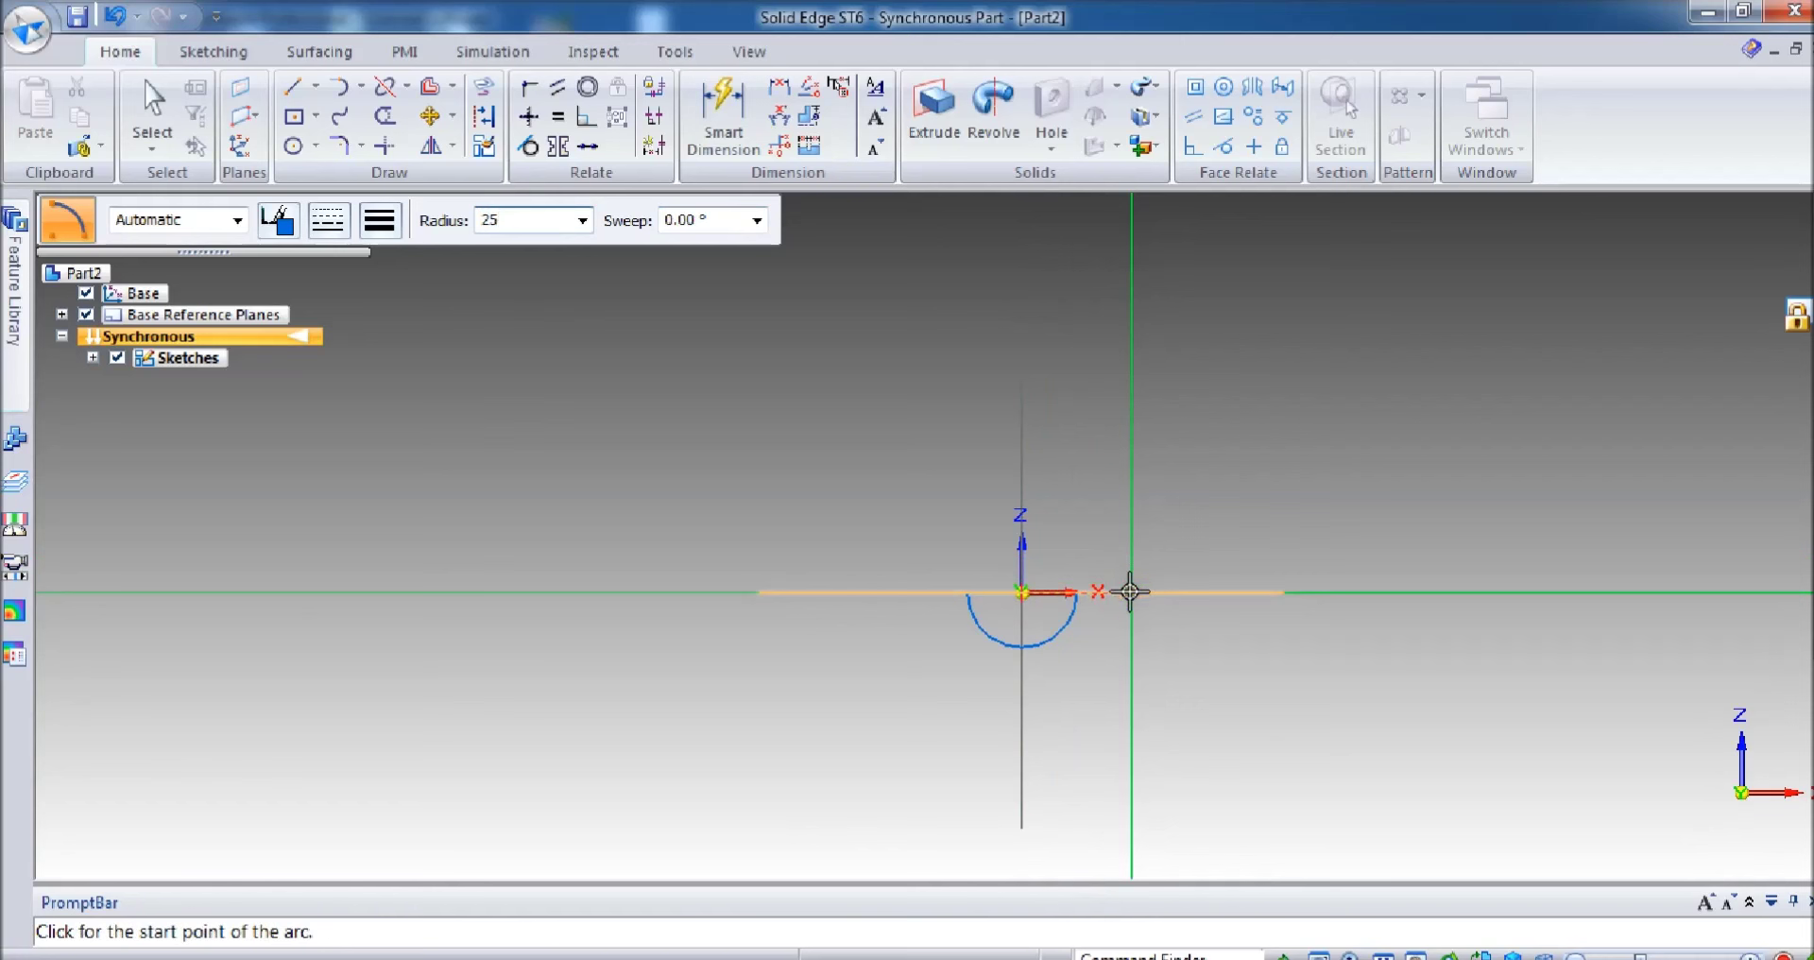
{"action": "left_click", "coordinate": [1130, 592]}
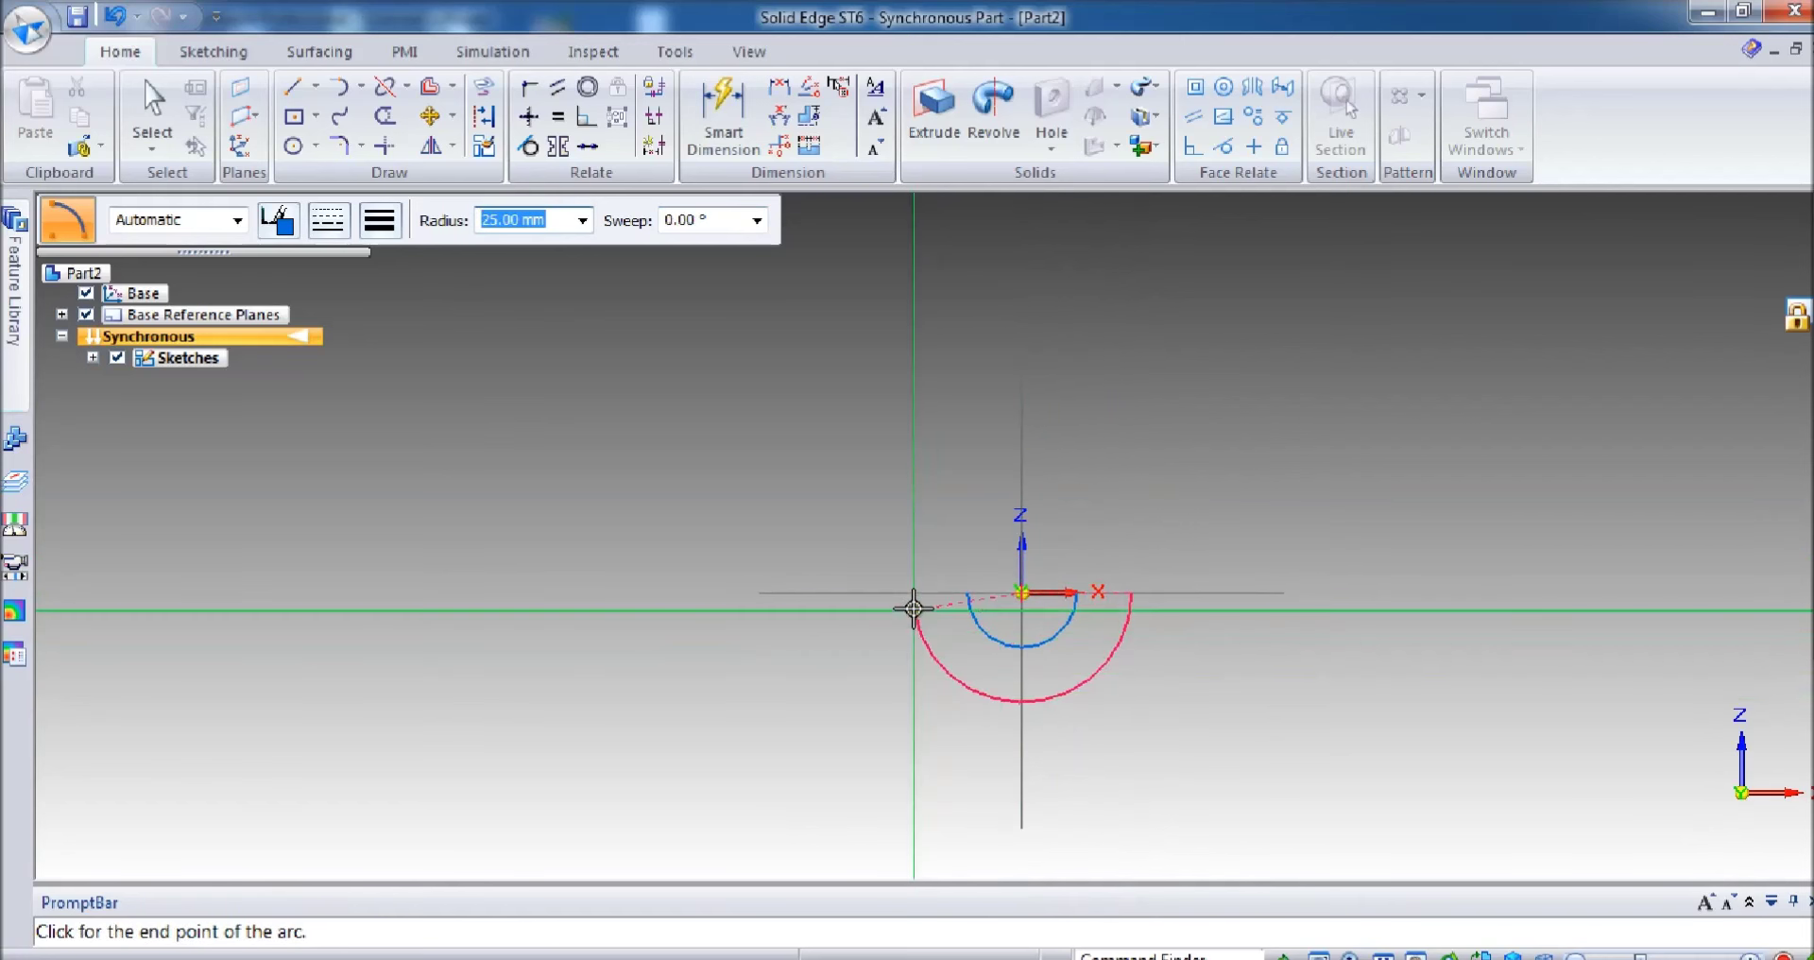
{"action": "left_click", "coordinate": [911, 589]}
Step: Close the half-ring profile by joining the ends of the inner and outer arcs with a horizontal line on each side
{"action": "left_click", "coordinate": [292, 86]}
{"action": "left_click", "coordinate": [913, 592]}
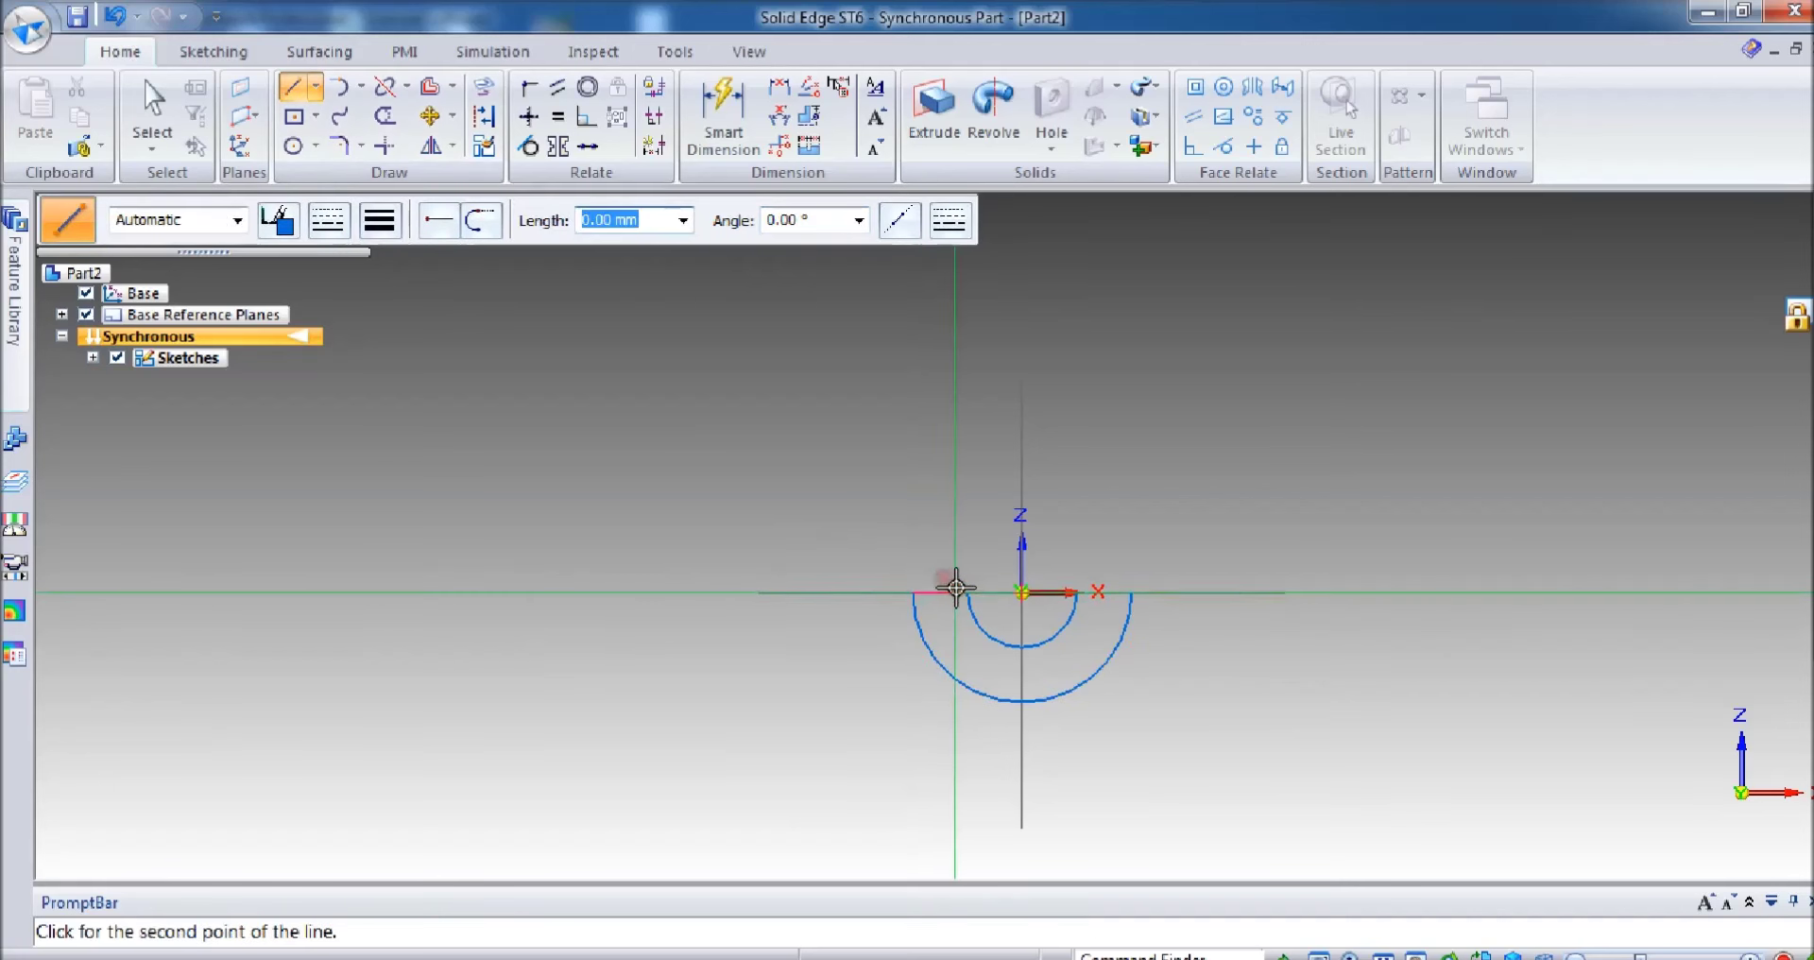
{"action": "left_click", "coordinate": [962, 592]}
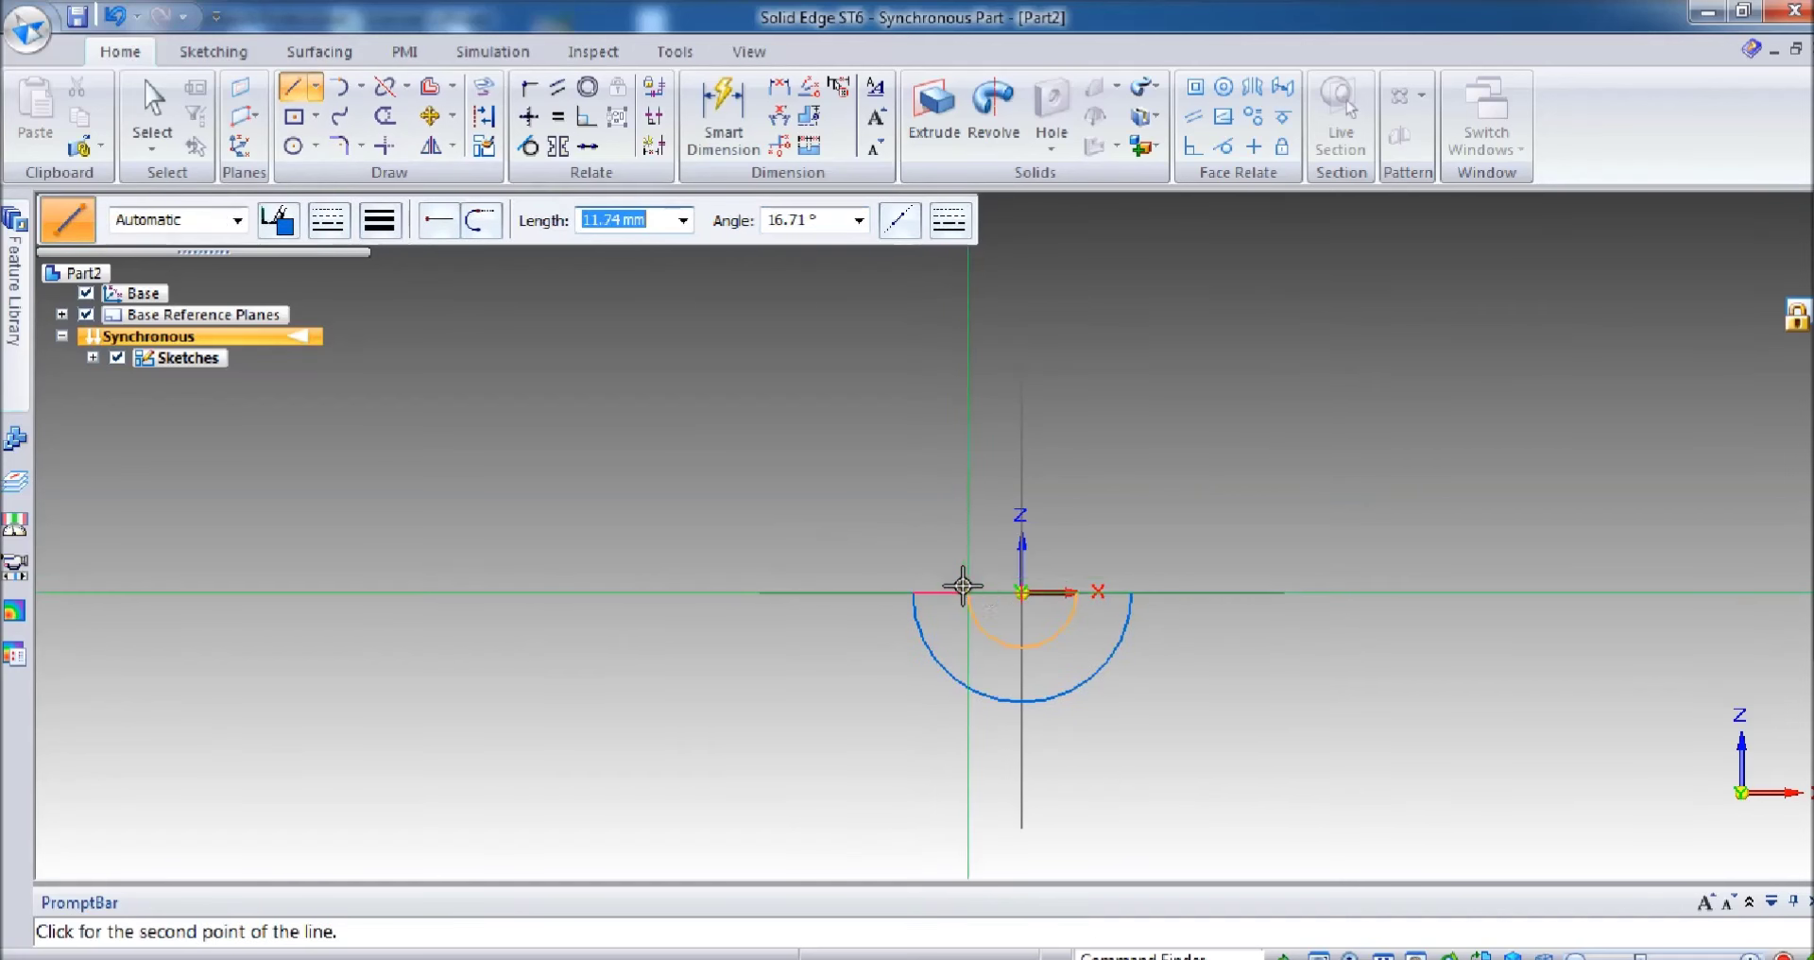
{"action": "right_click", "coordinate": [1056, 542]}
{"action": "left_click", "coordinate": [1071, 590]}
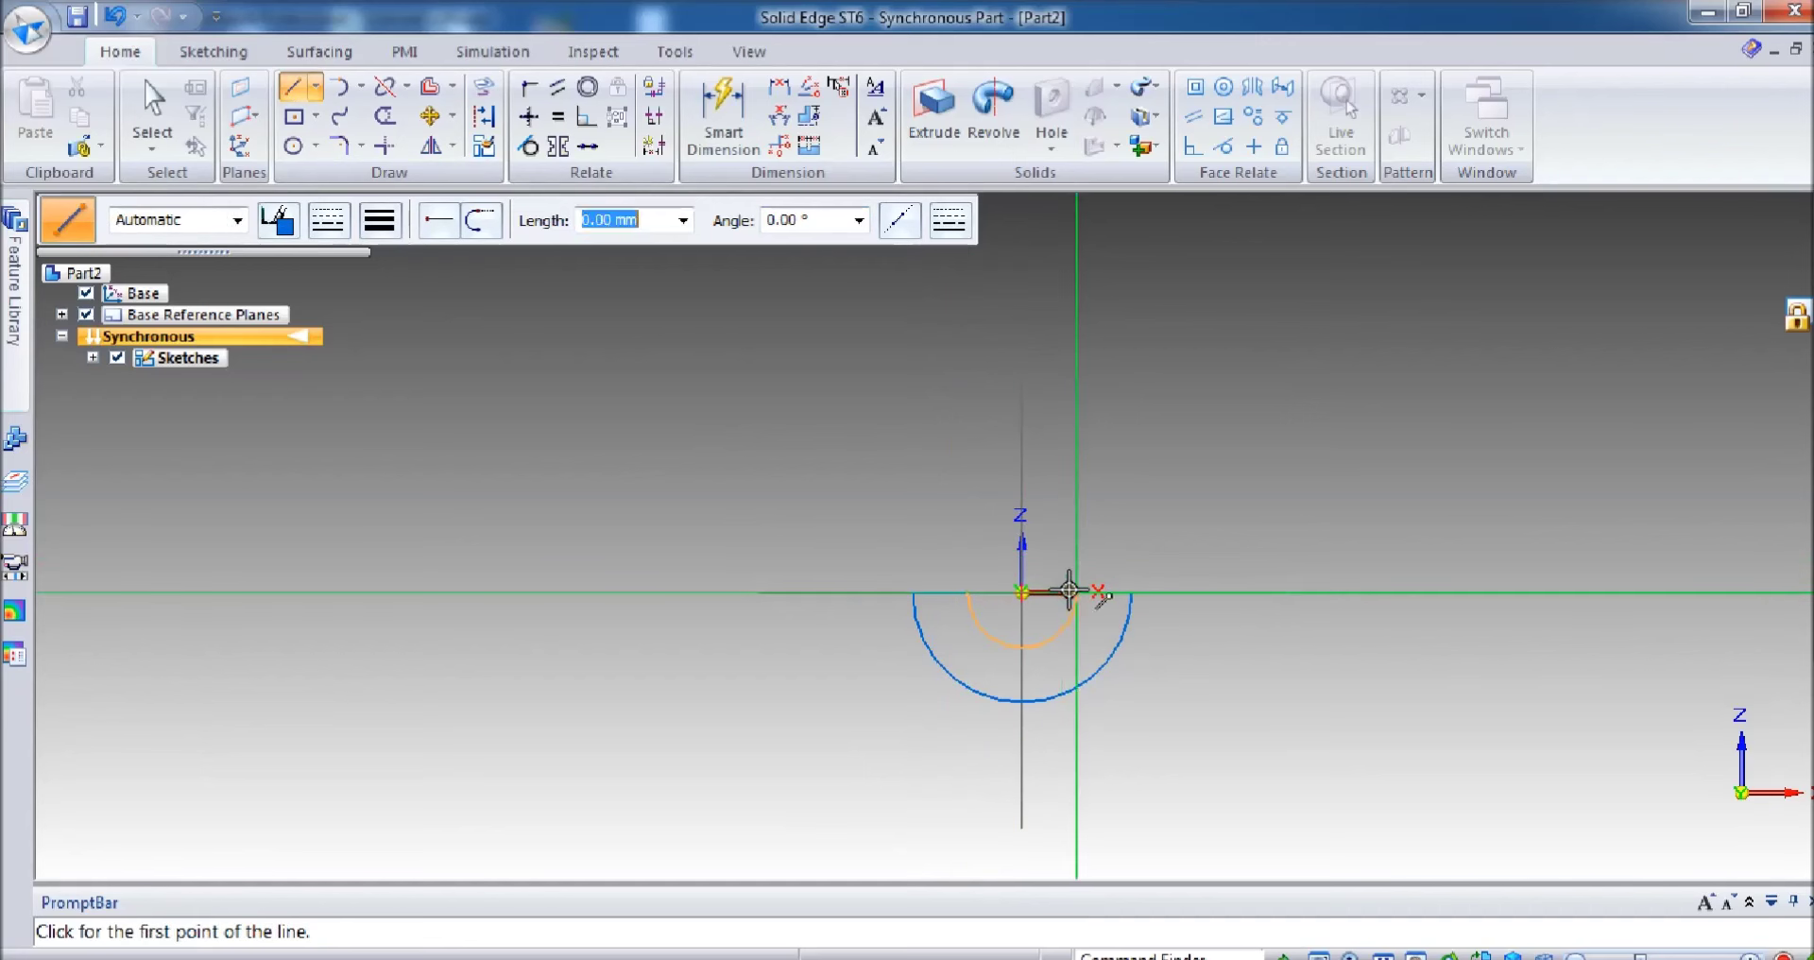
{"action": "left_click", "coordinate": [1127, 591]}
{"action": "right_click", "coordinate": [1186, 523]}
Step: Extrude the closed half-ring profile symmetrically by 50 mm
{"action": "mouse_move", "coordinate": [1196, 512]}
{"action": "middle_mouse_down"}
{"action": "mouse_move", "coordinate": [1027, 422]}
{"action": "mouse_move", "coordinate": [1369, 444]}
{"action": "mouse_move", "coordinate": [1256, 502]}
{"action": "mouse_move", "coordinate": [1137, 502]}
{"action": "middle_mouse_up"}
{"action": "left_click", "coordinate": [951, 134]}
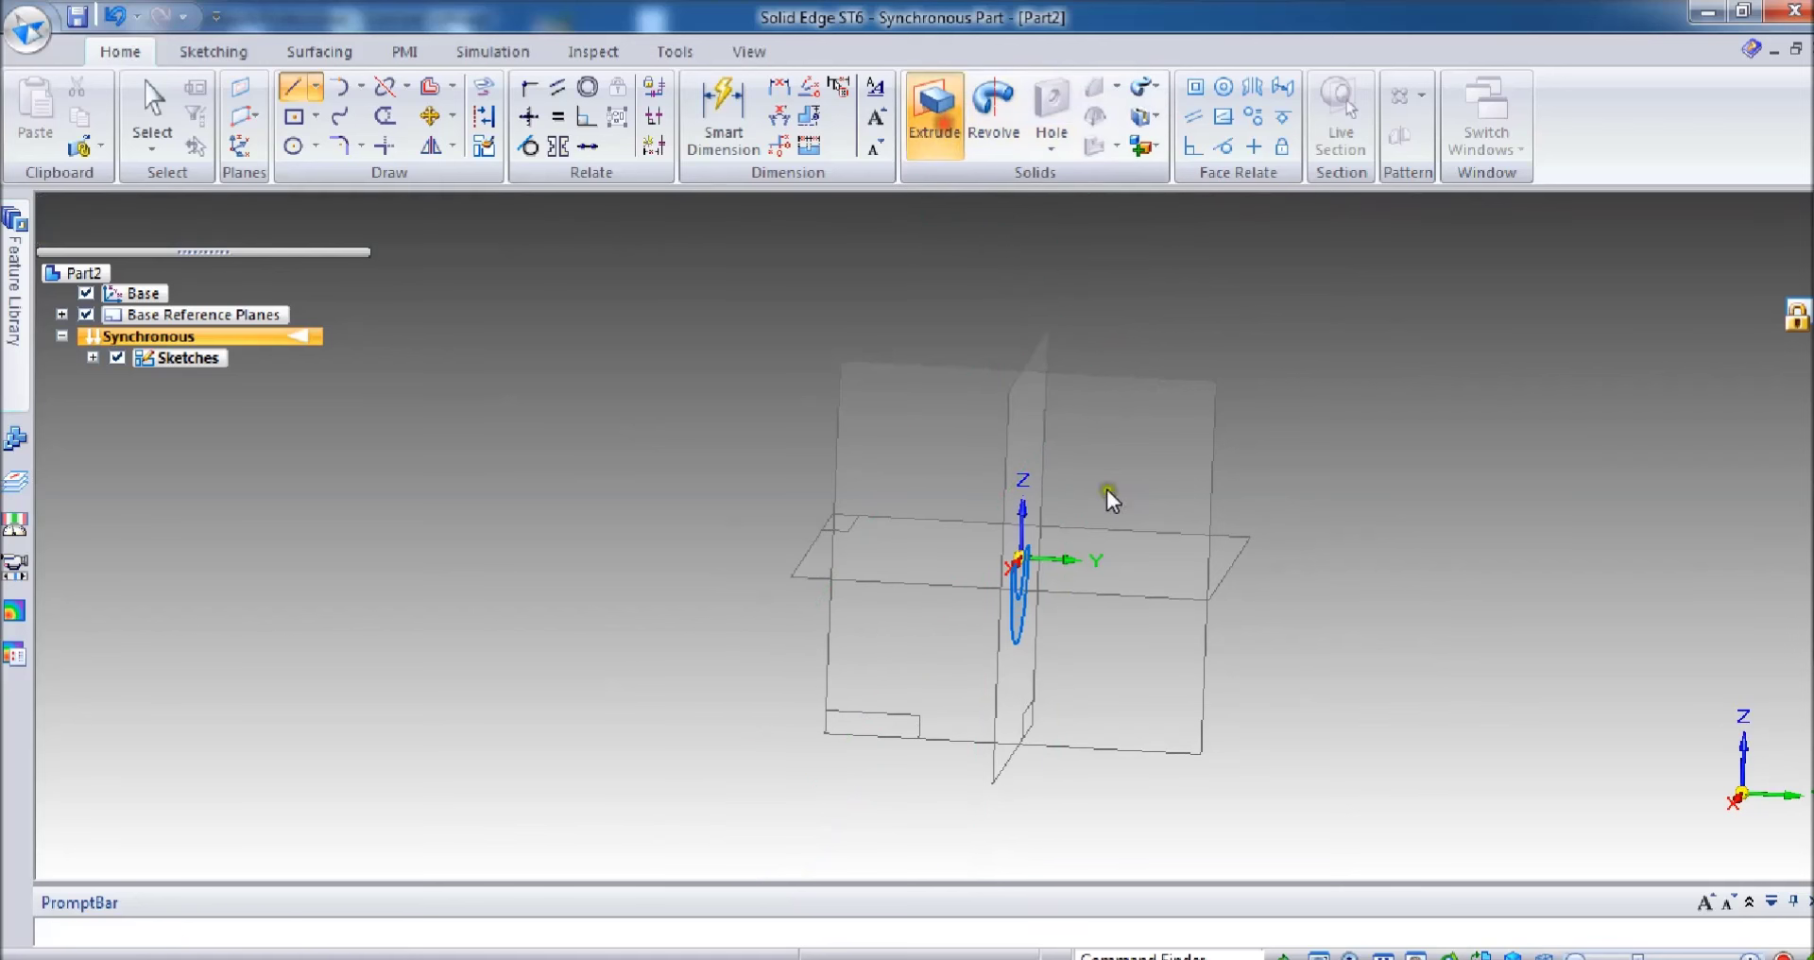
{"action": "left_click", "coordinate": [1011, 586]}
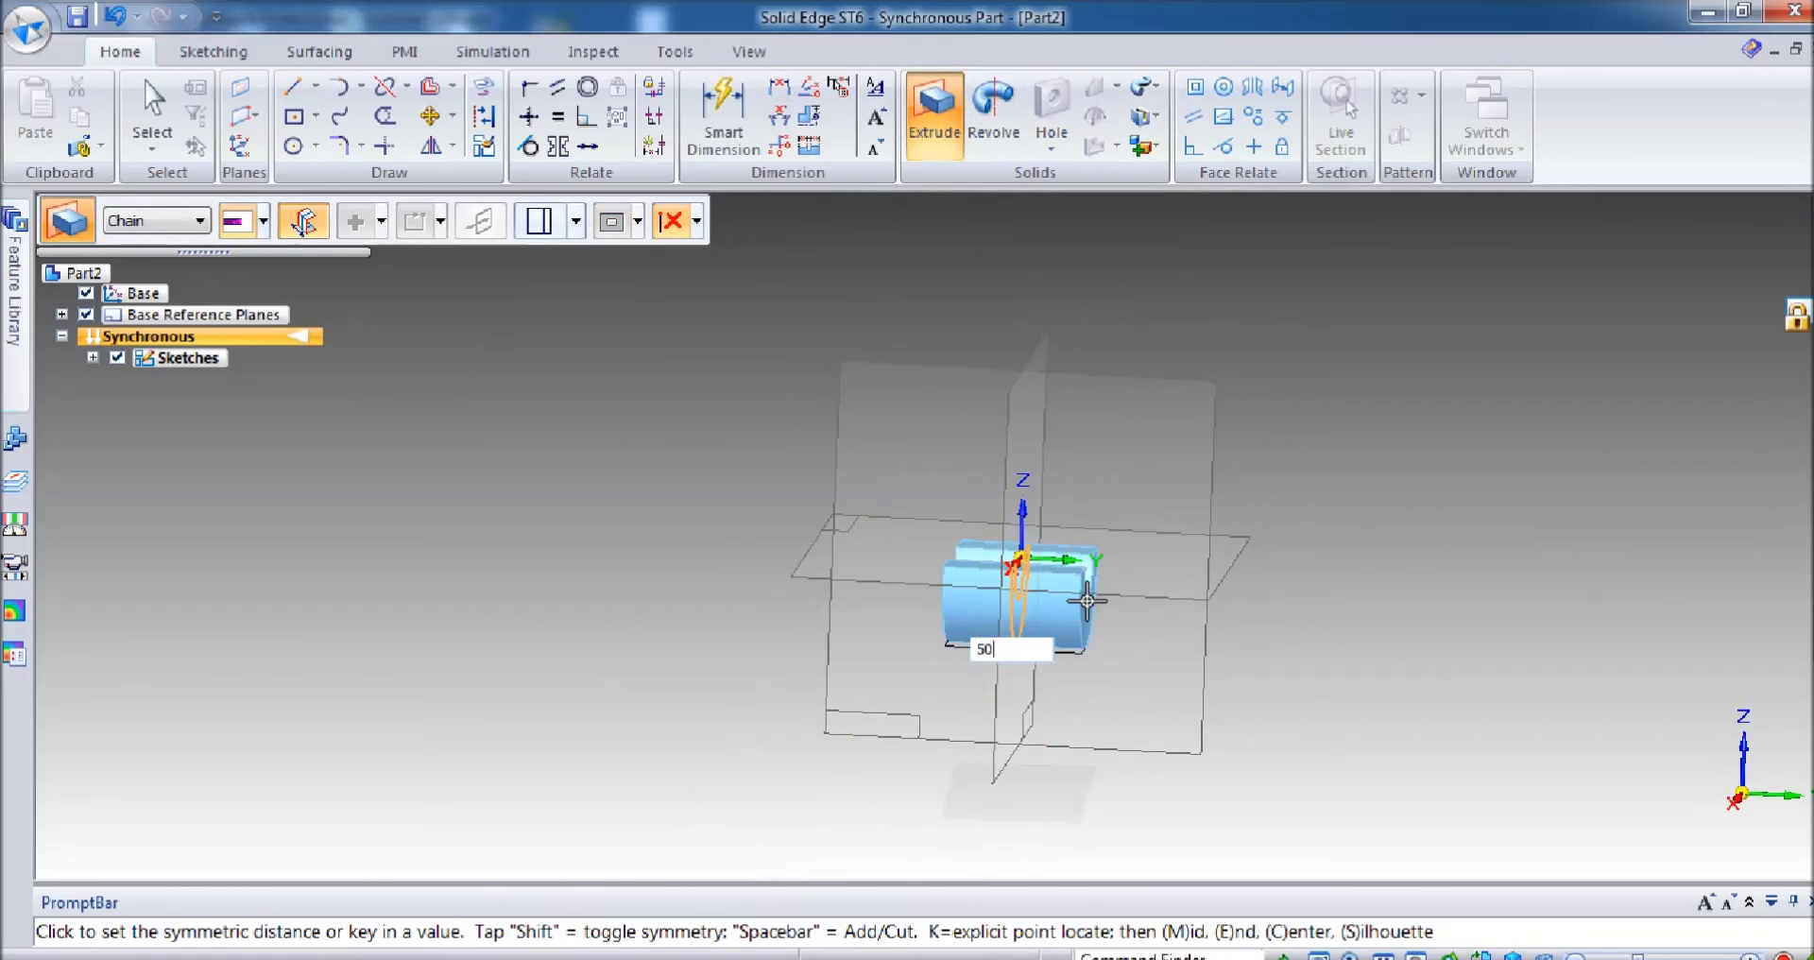
{"action": "left_click", "coordinate": [1086, 601]}
Step: On the half-ring body's YZ side, sketch a 12.5 mm vertical line up from the +Y lower corner and a horizontal line across to the opposite edge
{"action": "left_click", "coordinate": [1512, 956]}
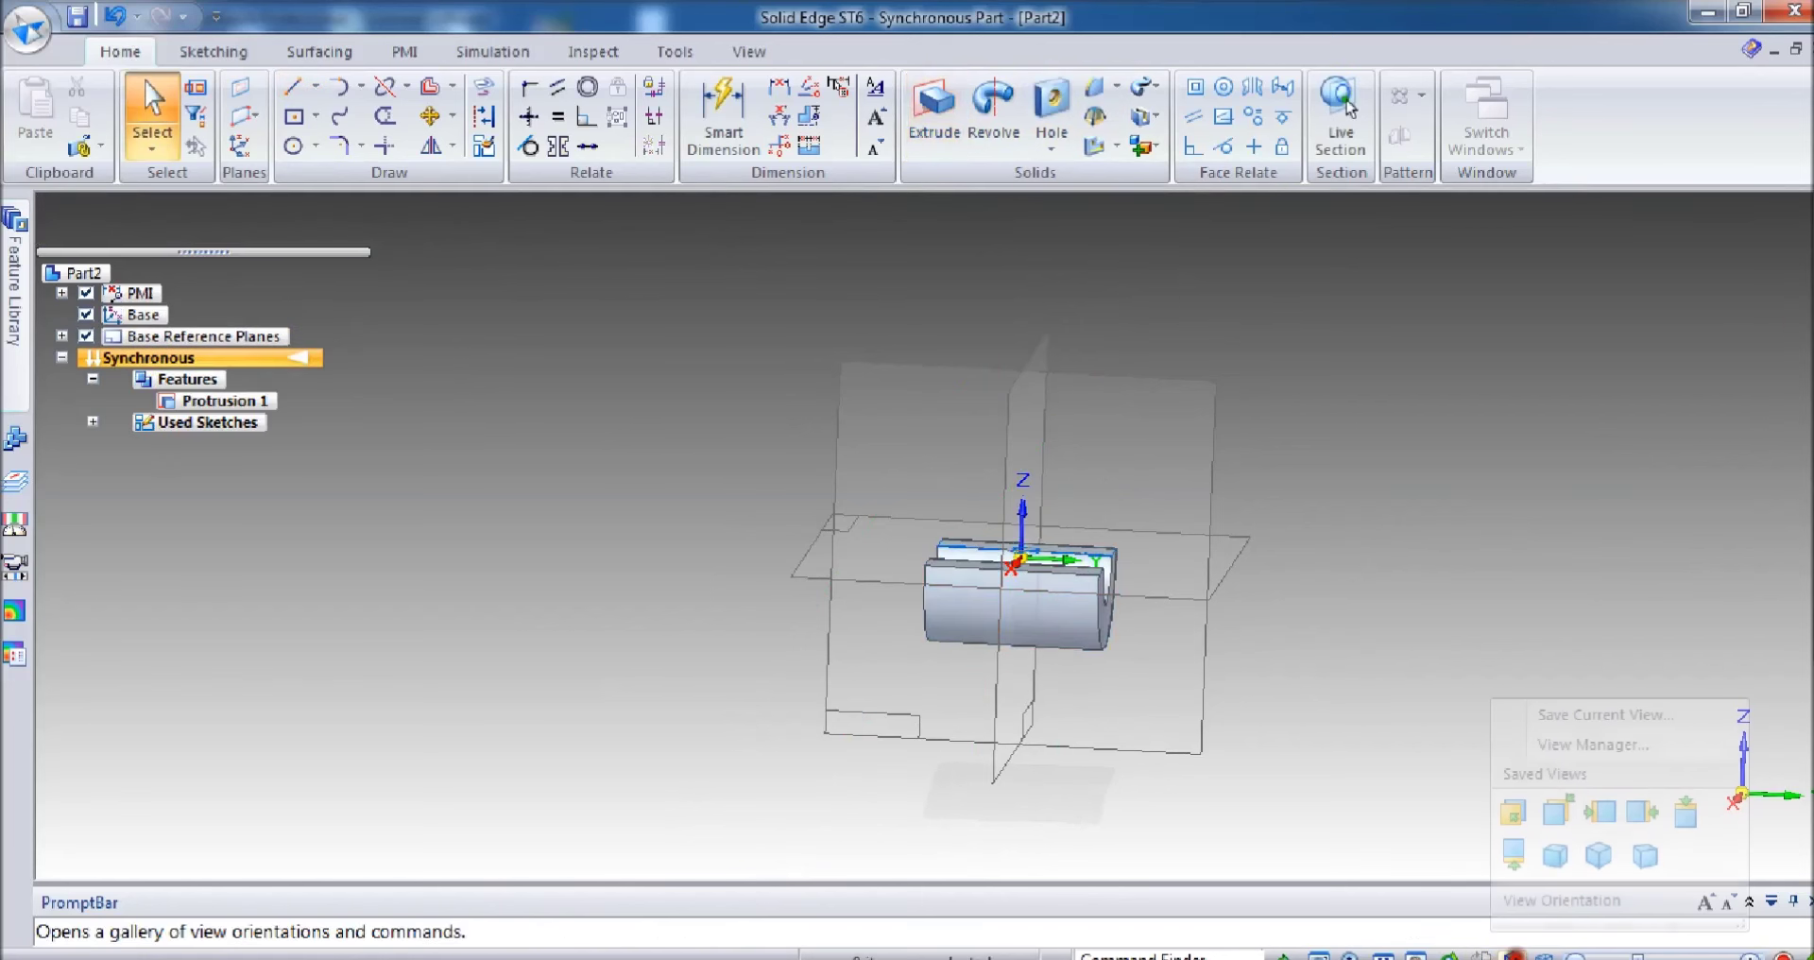
{"action": "left_click", "coordinate": [1515, 811]}
{"action": "left_click", "coordinate": [1597, 815]}
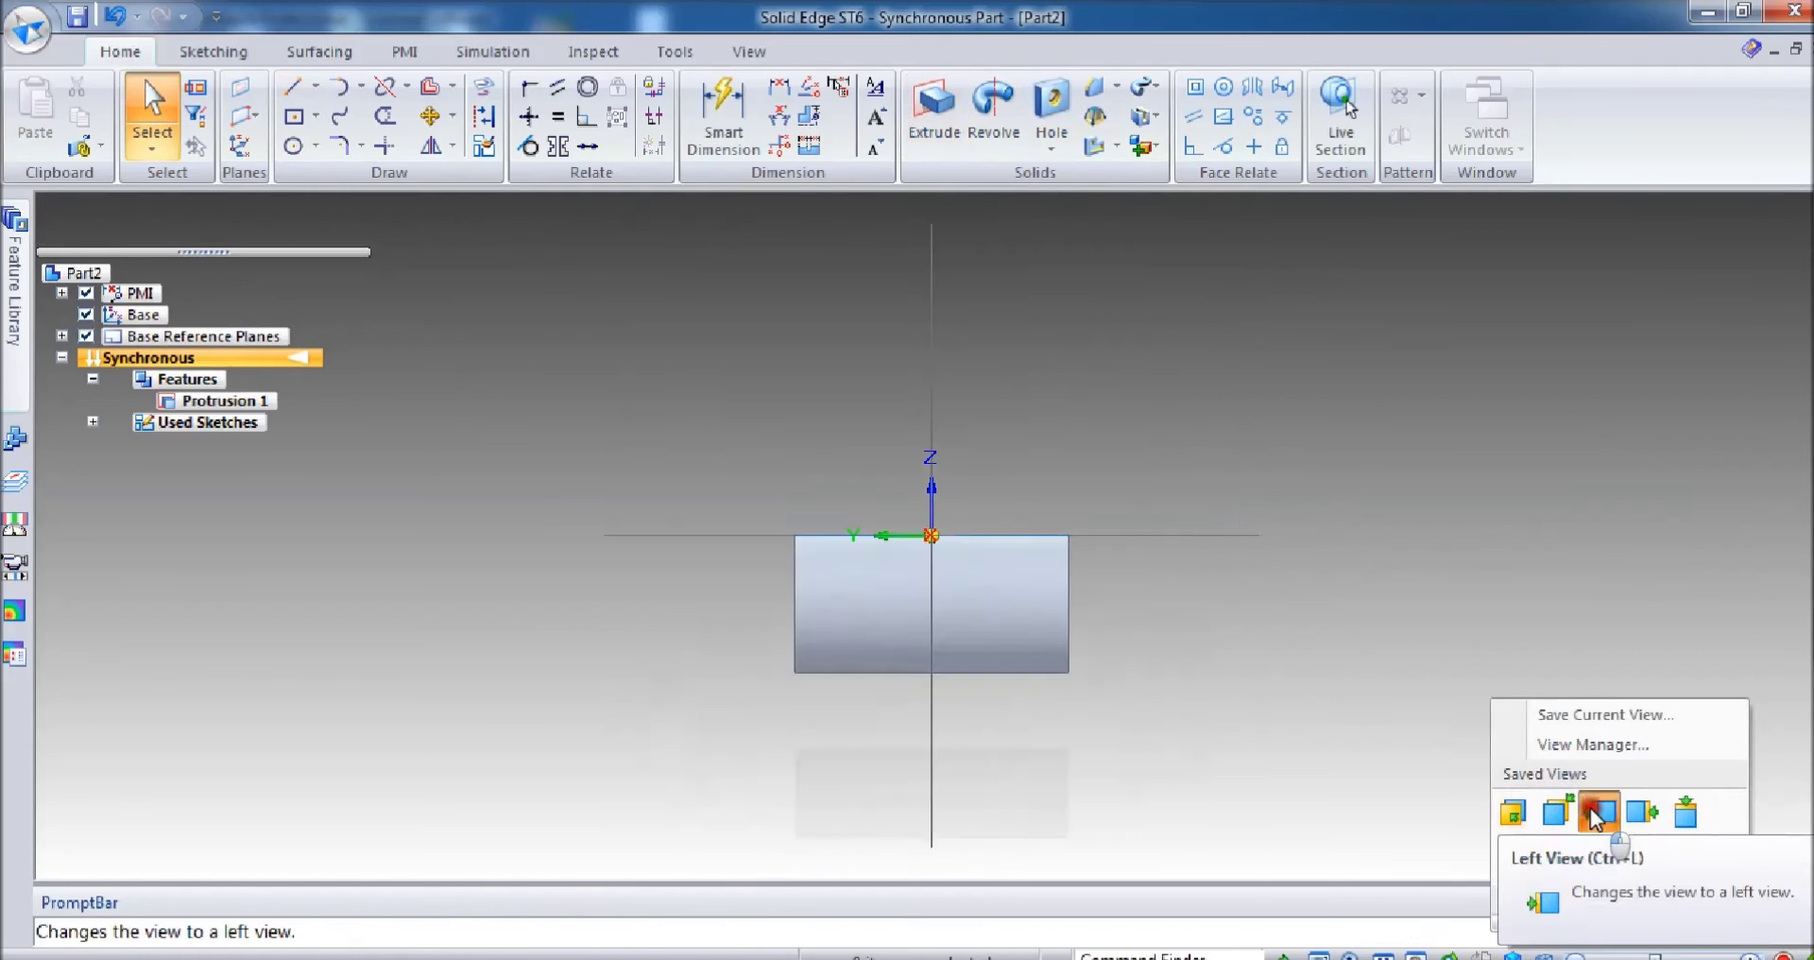
{"action": "left_click", "coordinate": [294, 87]}
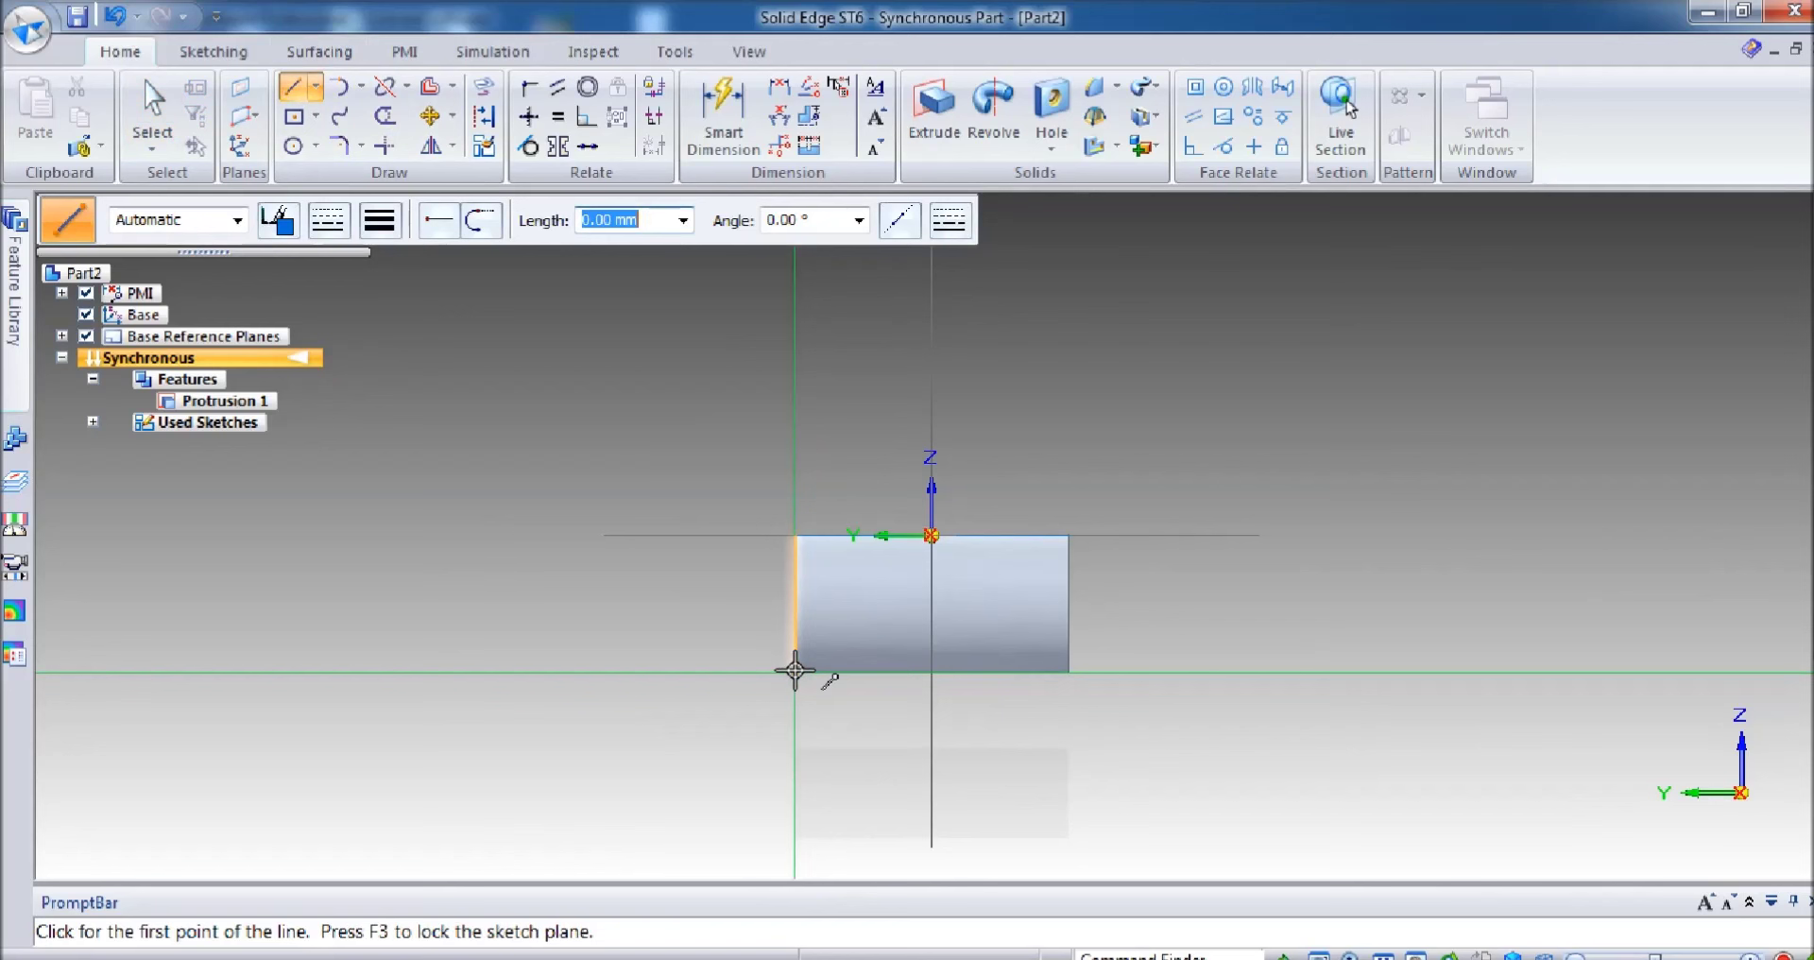
{"action": "left_click", "coordinate": [795, 671]}
{"action": "type", "text": "12.5"}
{"action": "key", "text": "Tab"}
{"action": "key", "text": "Return"}
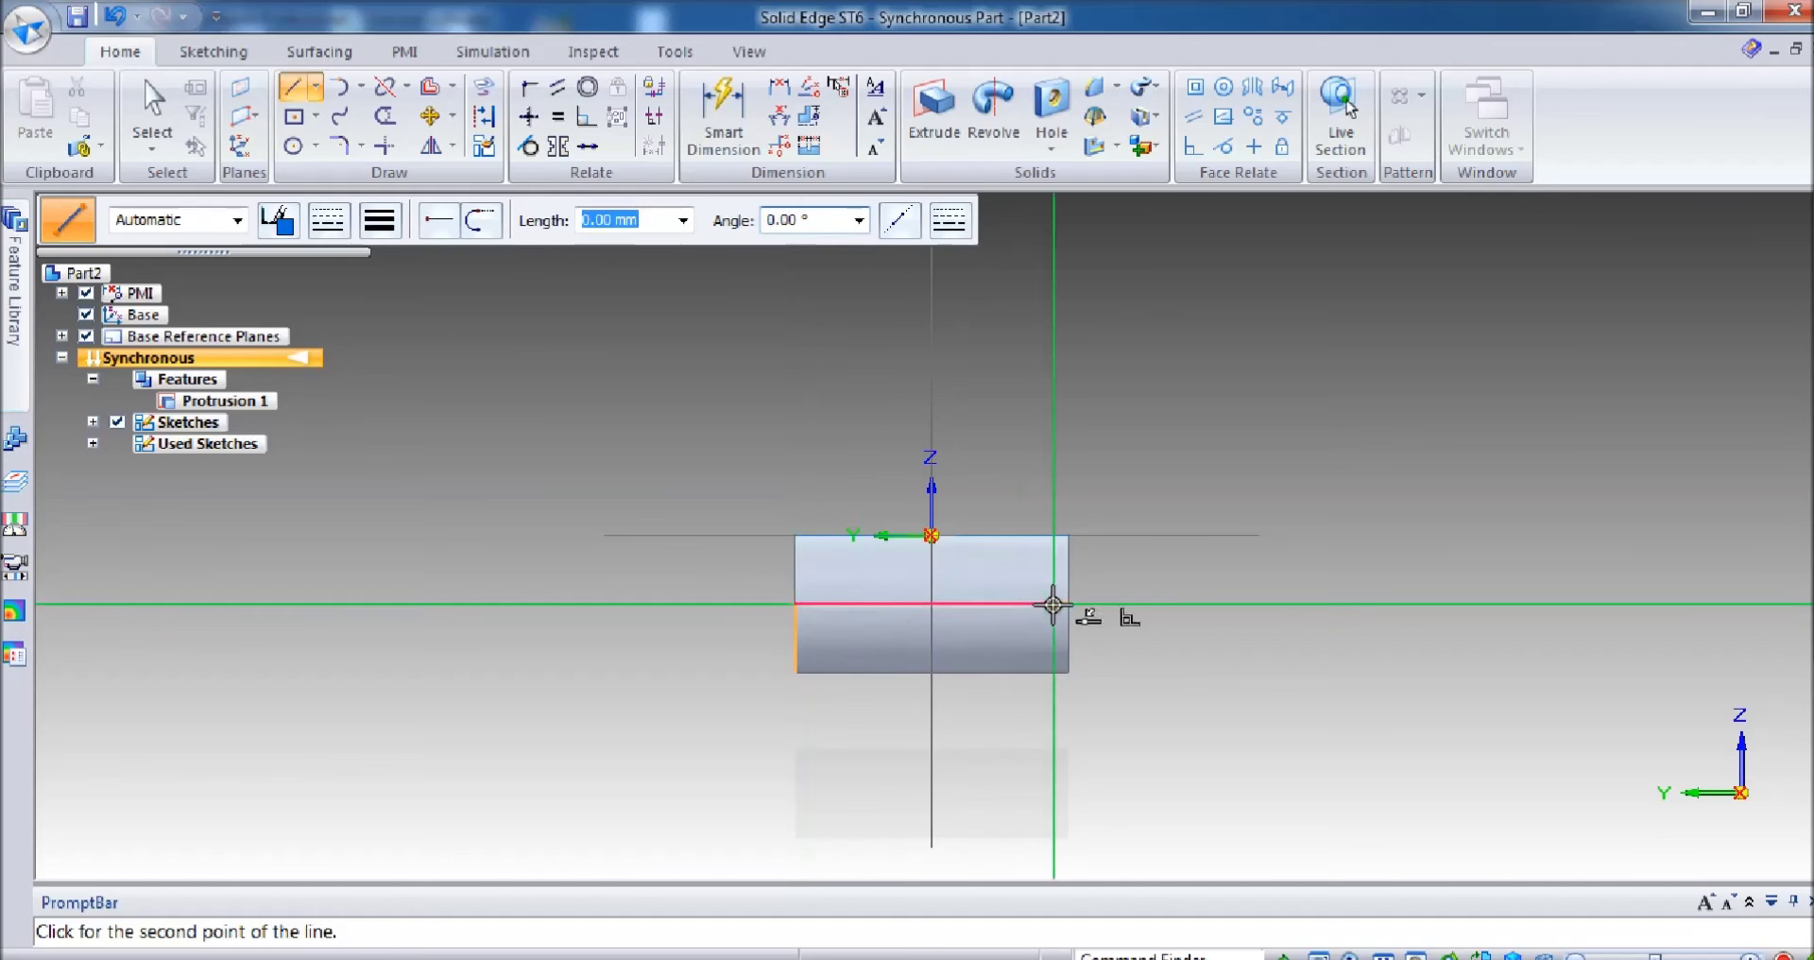
{"action": "left_click", "coordinate": [1067, 603]}
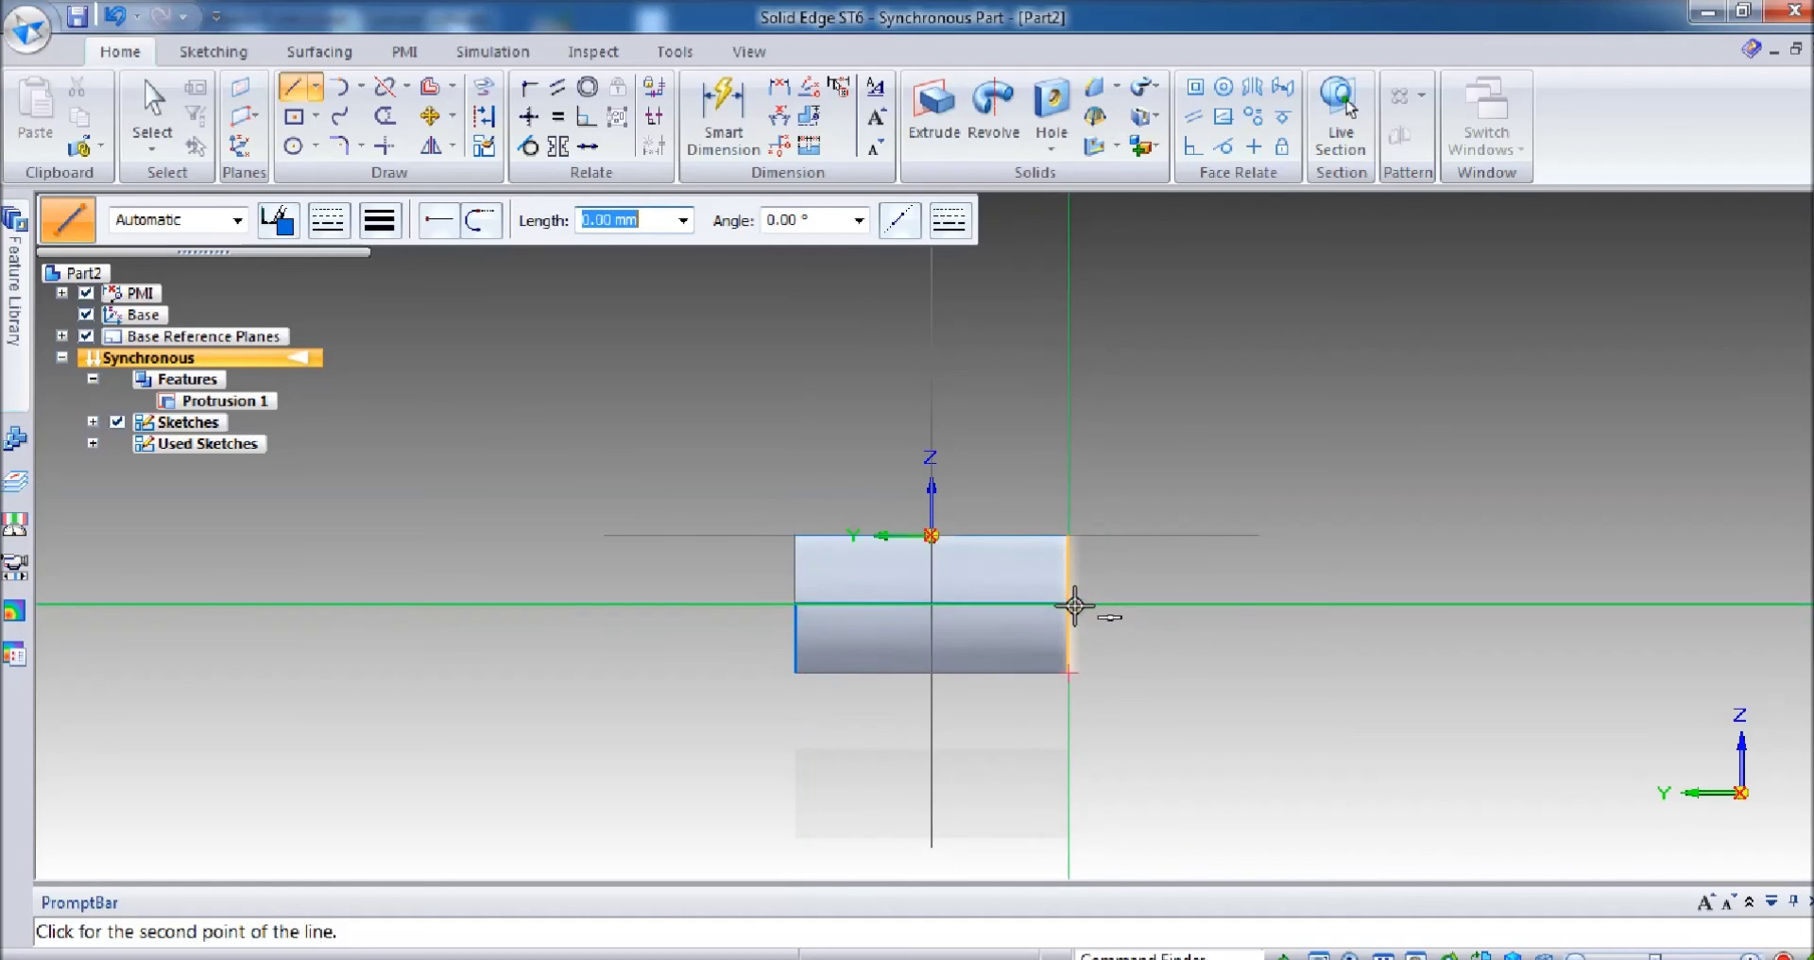
Step: Continue the profile down to the opposite lower corner and add a 7 mm line inward along the bottom edge
{"action": "left_click", "coordinate": [1066, 672]}
{"action": "type", "text": "7"}
{"action": "key", "text": "Tab"}
{"action": "left_click", "coordinate": [1042, 670]}
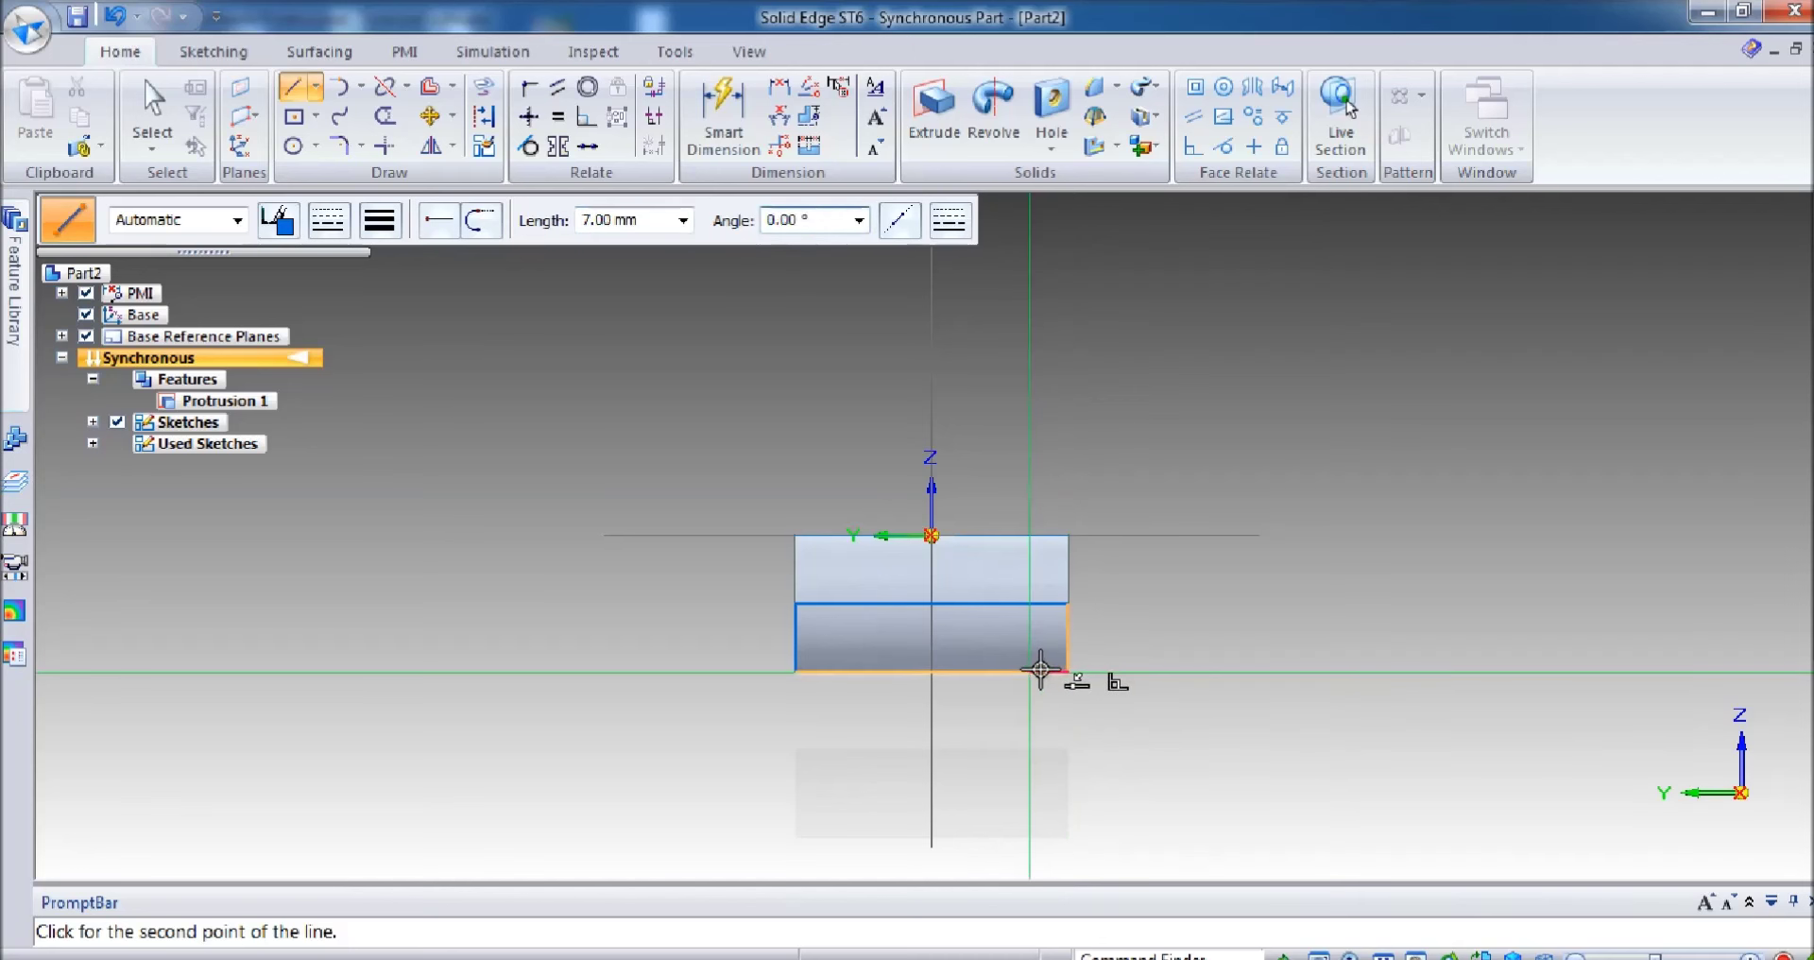
{"action": "right_click", "coordinate": [1100, 672]}
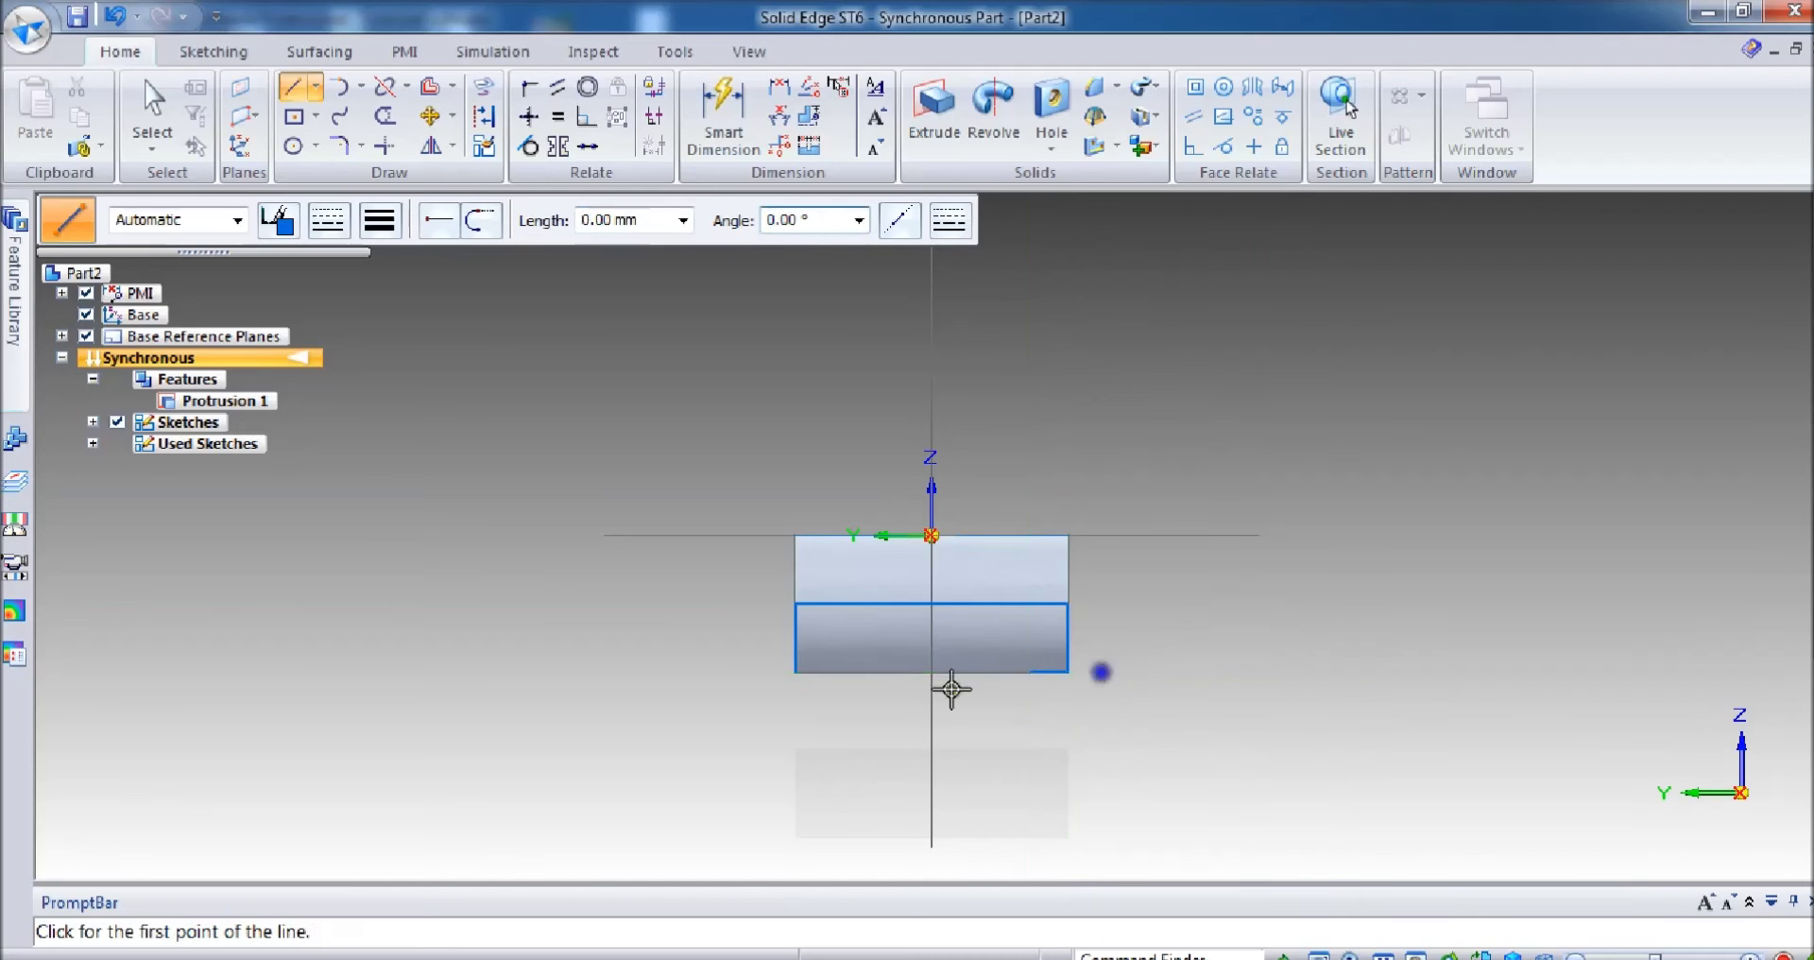
Step: Draw a 7 mm horizontal line inward along the bottom edge from the +Y lower corner
{"action": "left_click", "coordinate": [796, 671]}
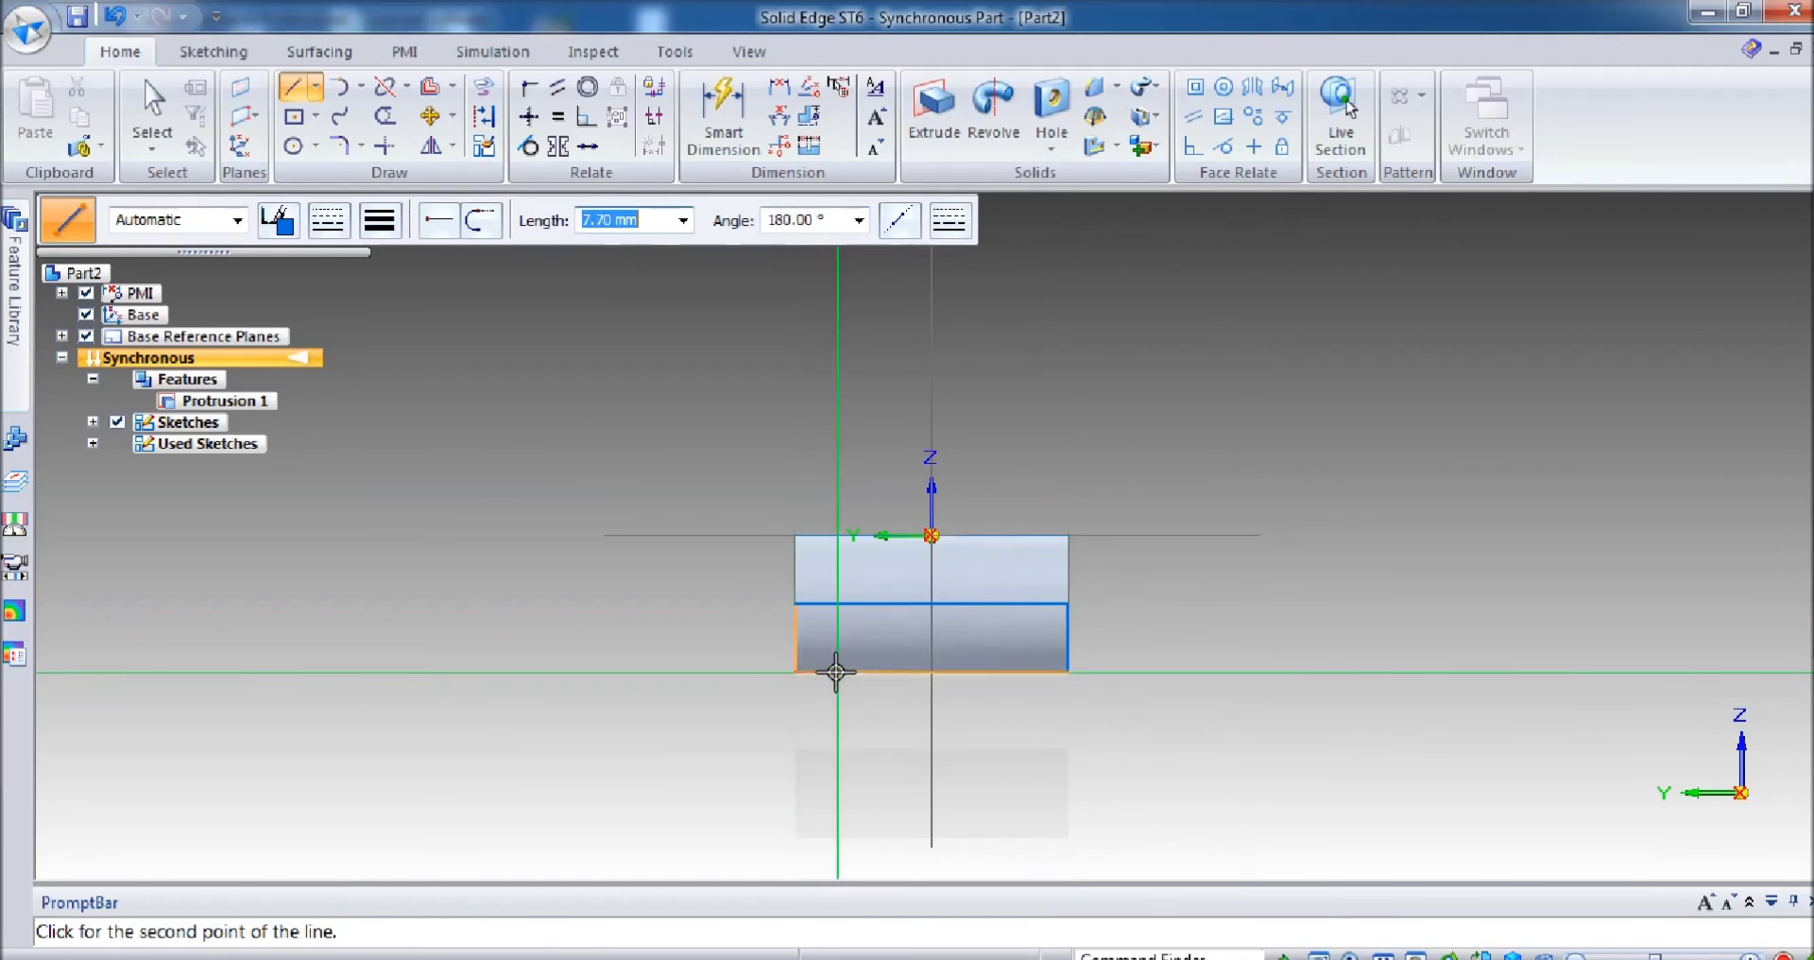
{"action": "type", "text": "7"}
{"action": "key", "text": "Tab"}
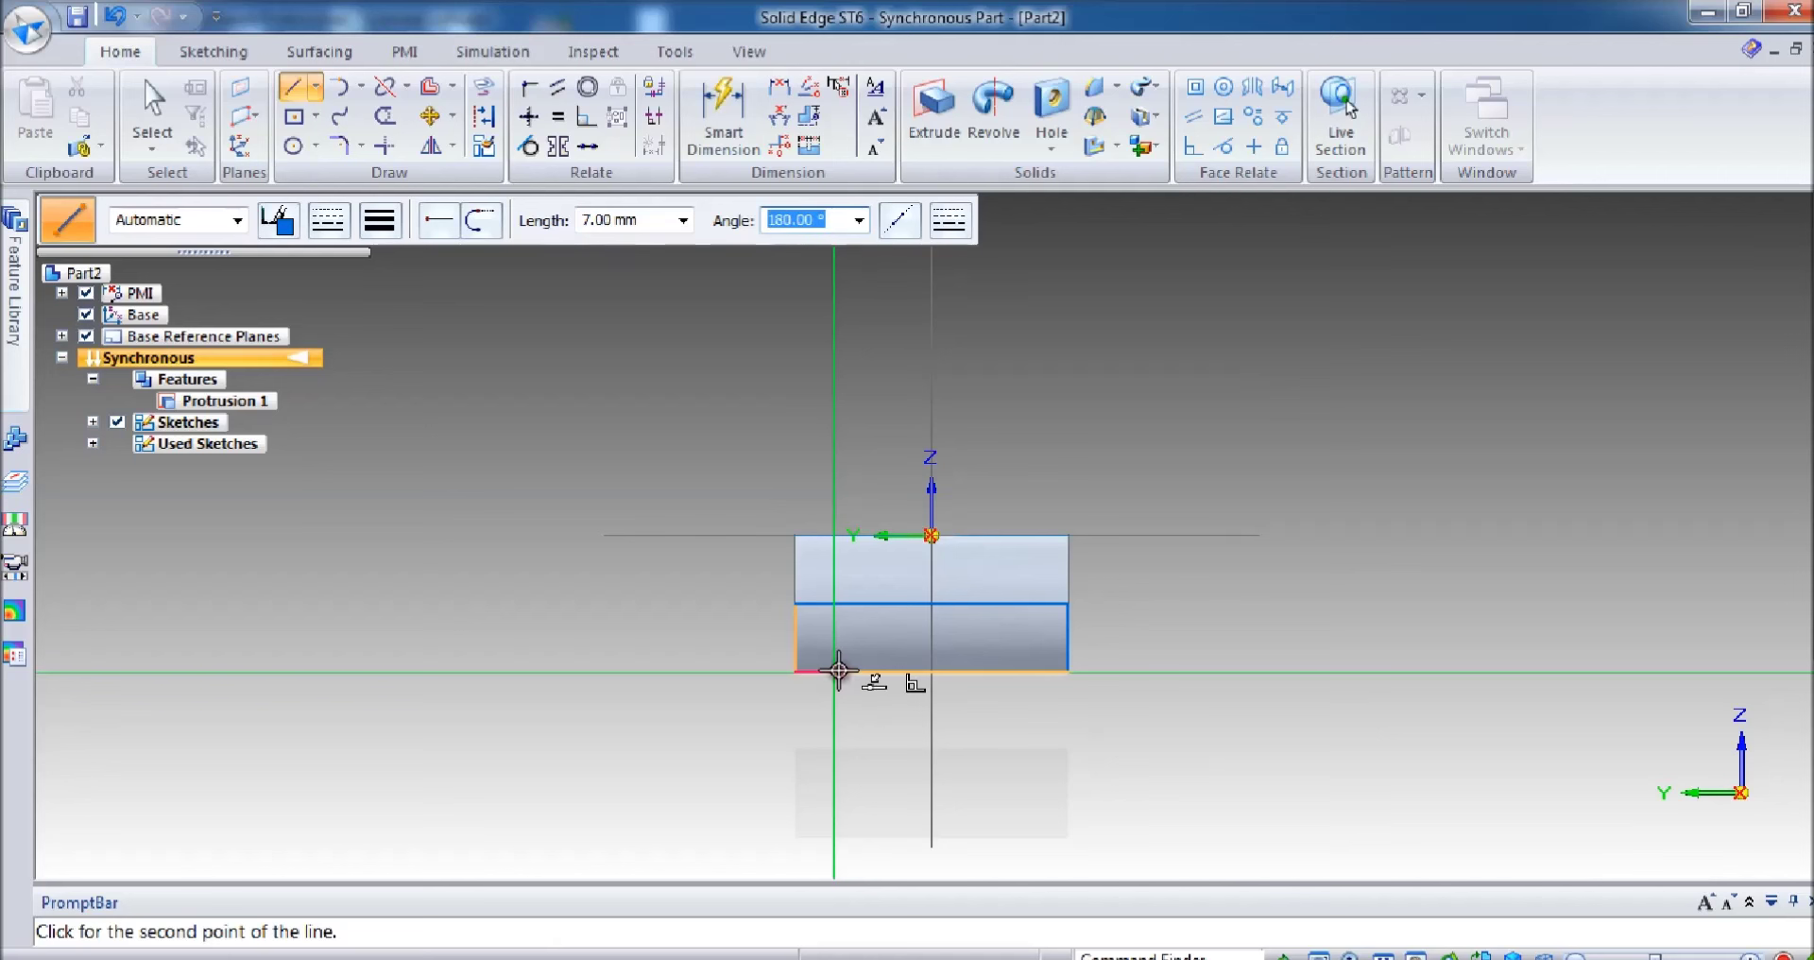
{"action": "left_click", "coordinate": [838, 670]}
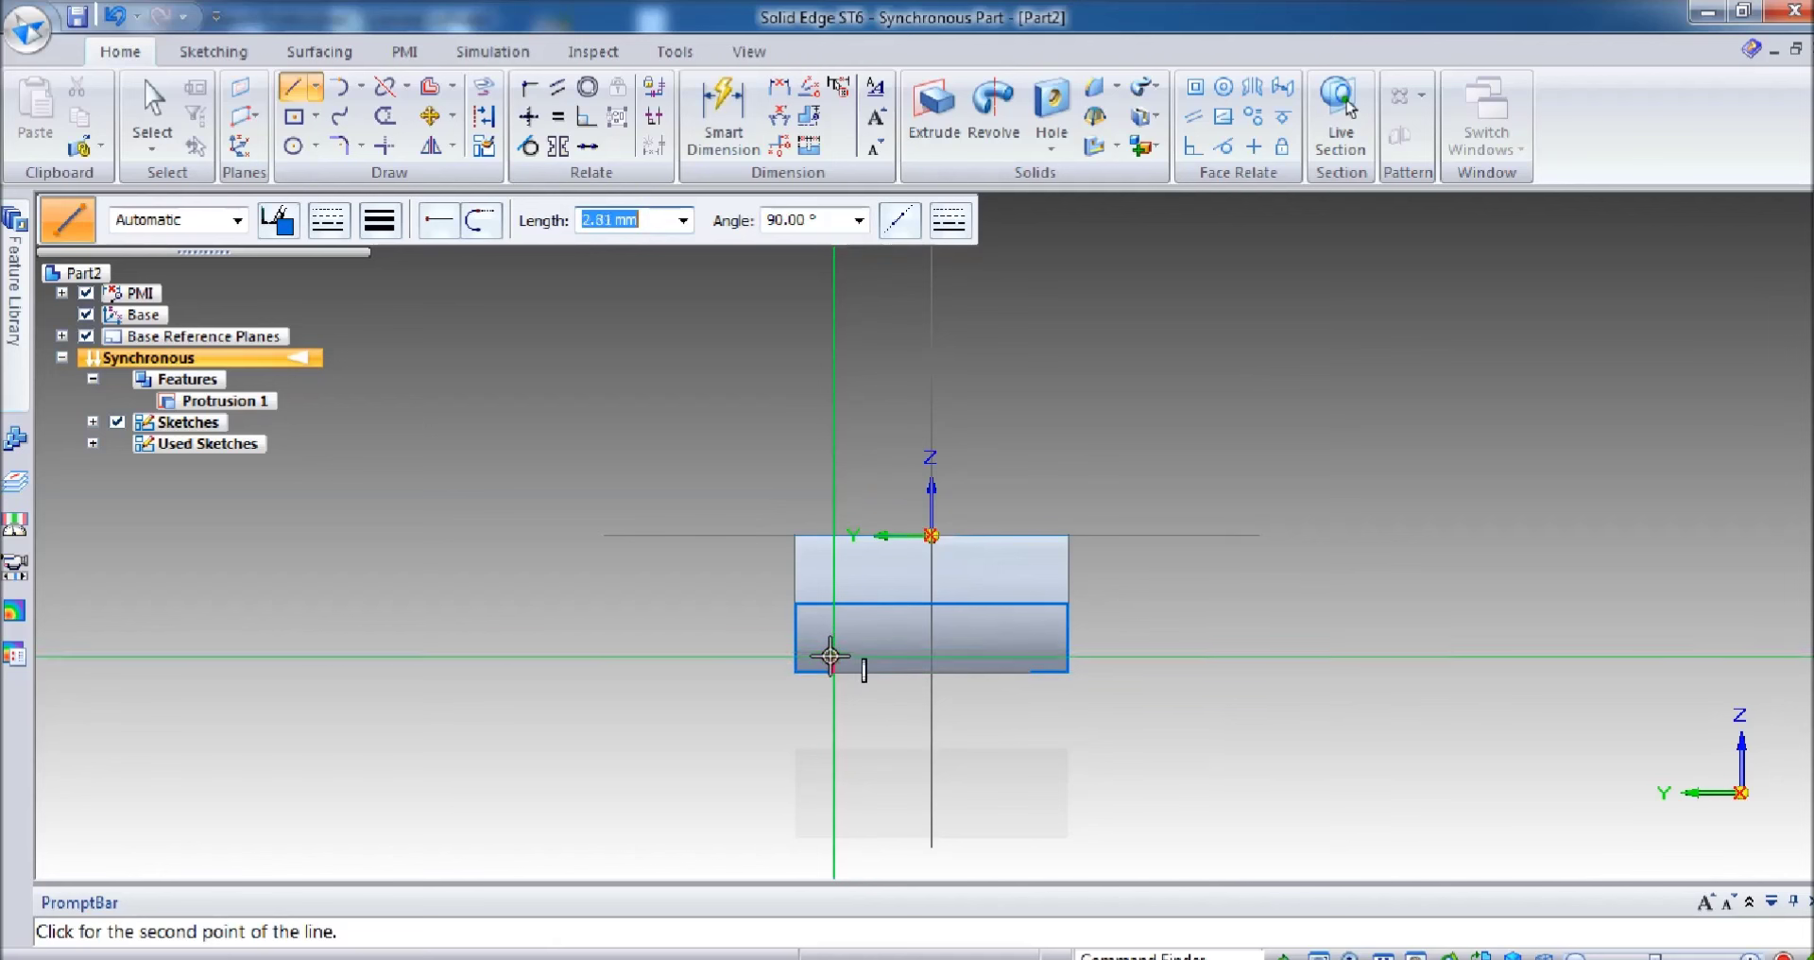
Step: Draw a 1.5 mm vertical line up from the inner end of the +Y bottom segment, and delete that line
{"action": "type", "text": "1."}
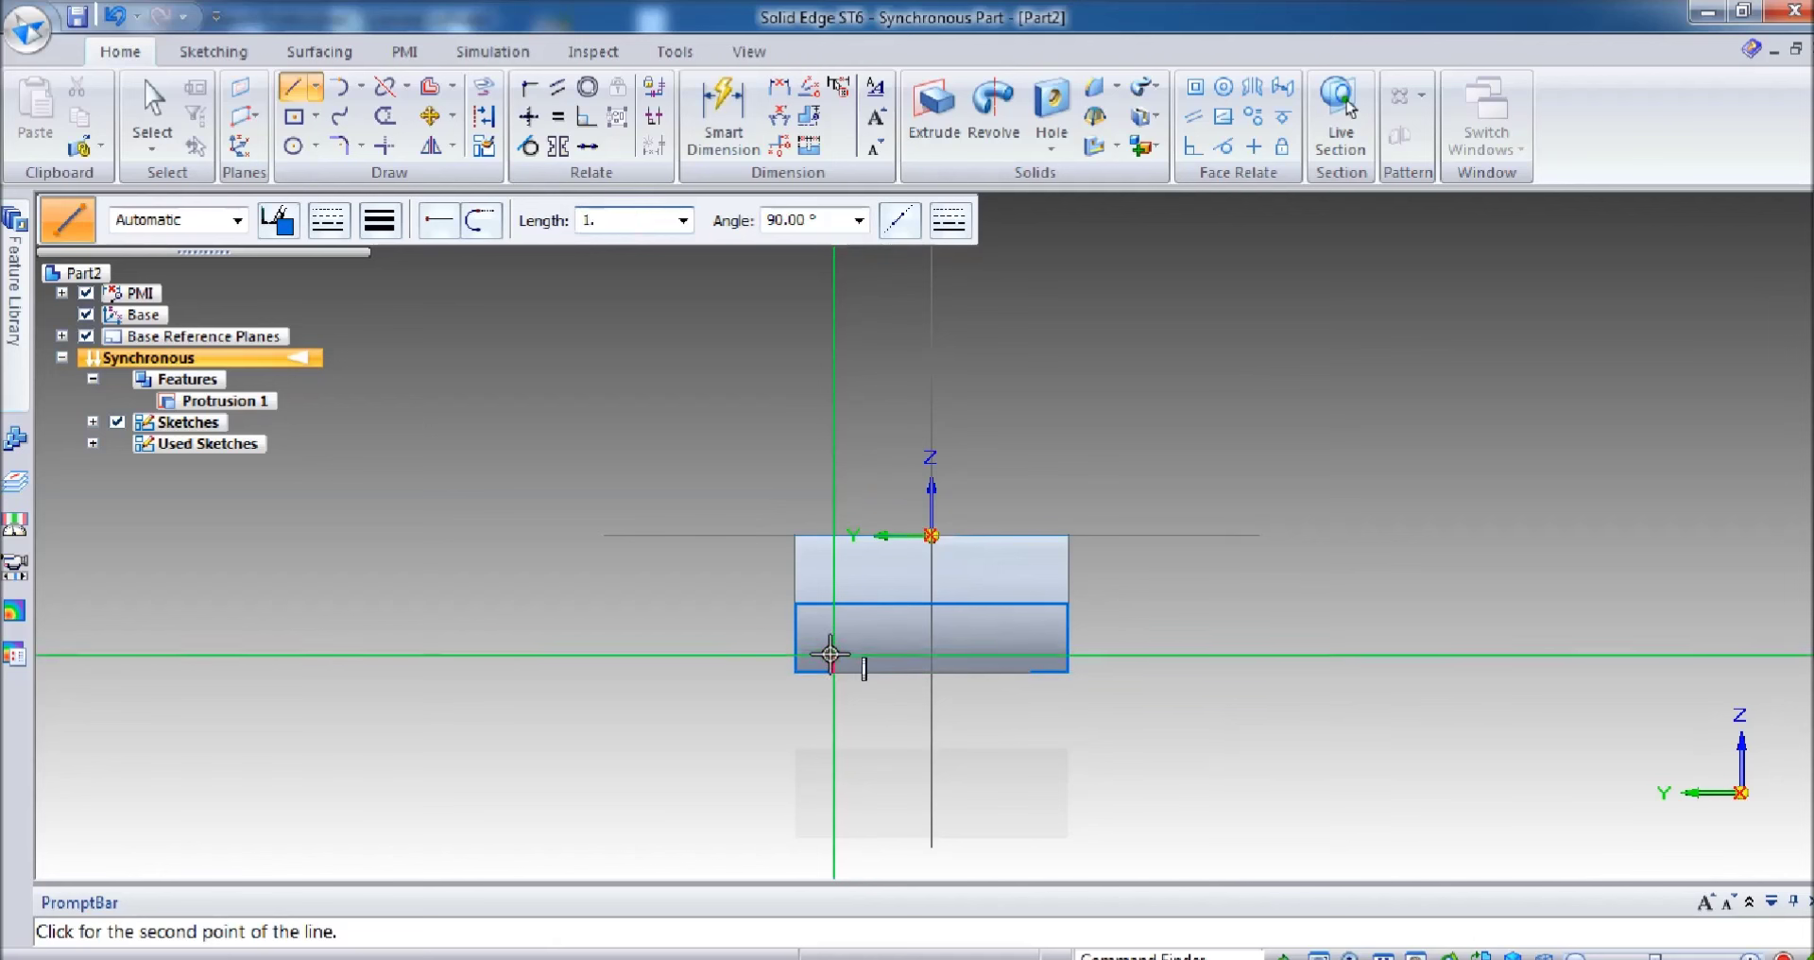
{"action": "type", "text": "5"}
{"action": "key", "text": "Tab"}
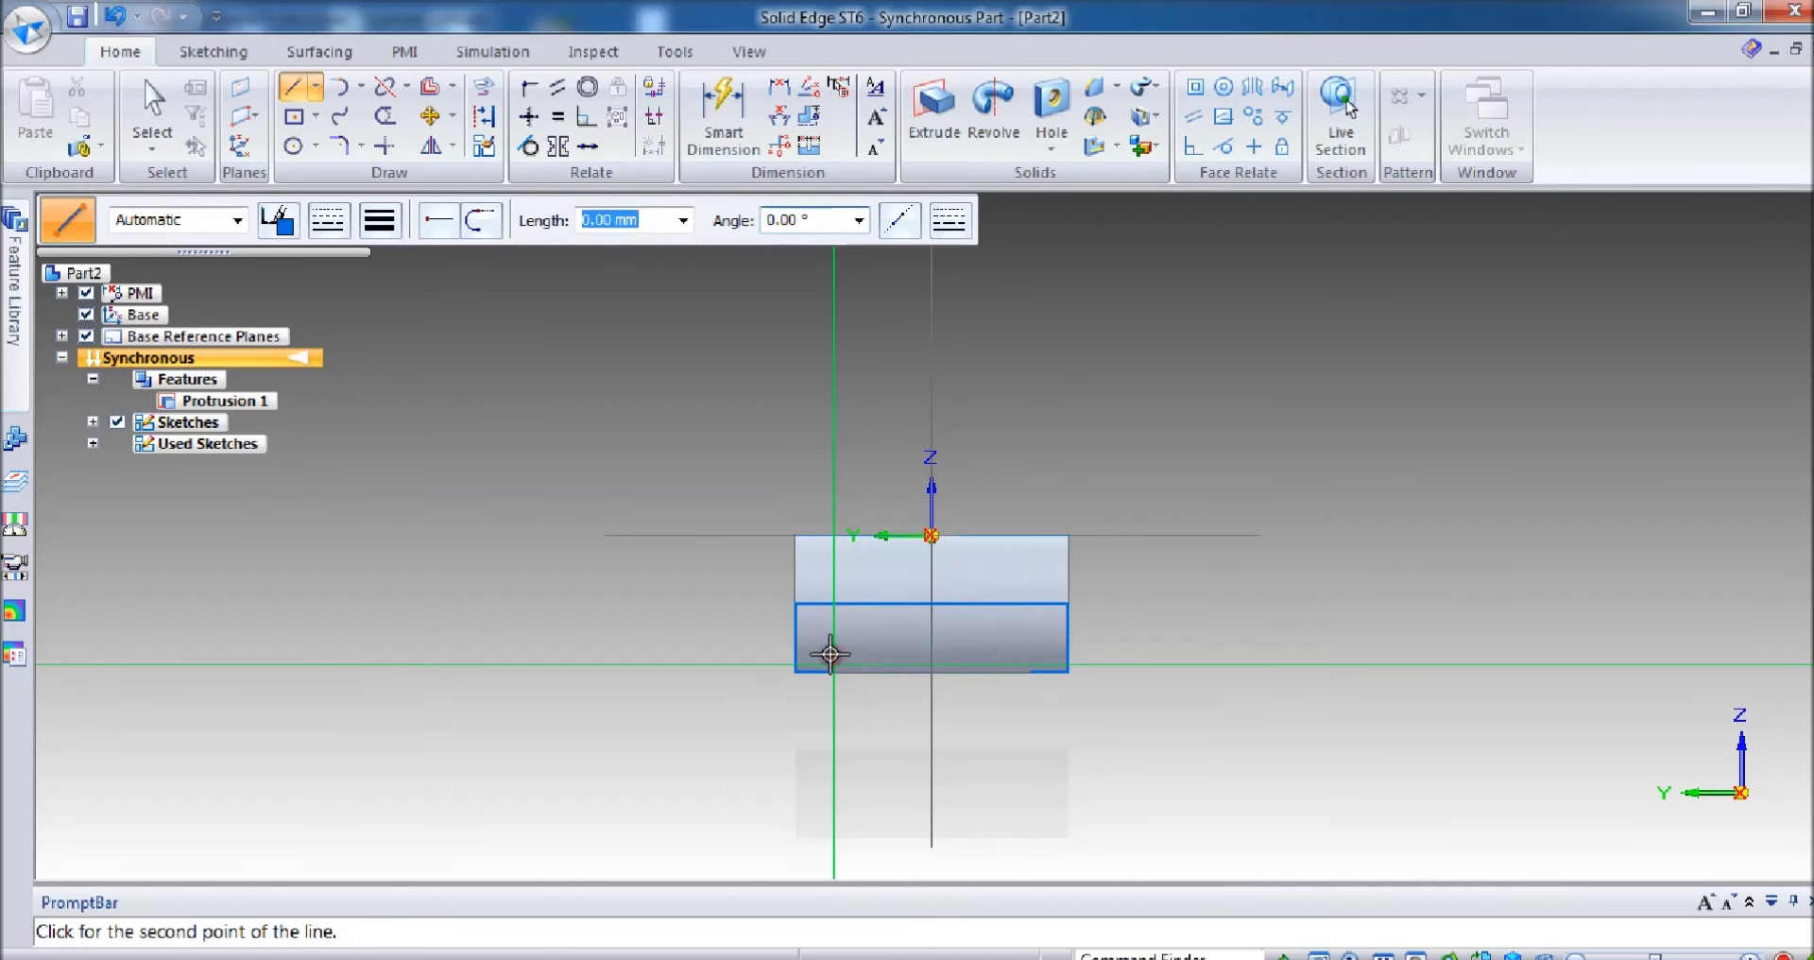
{"action": "left_click", "coordinate": [926, 665]}
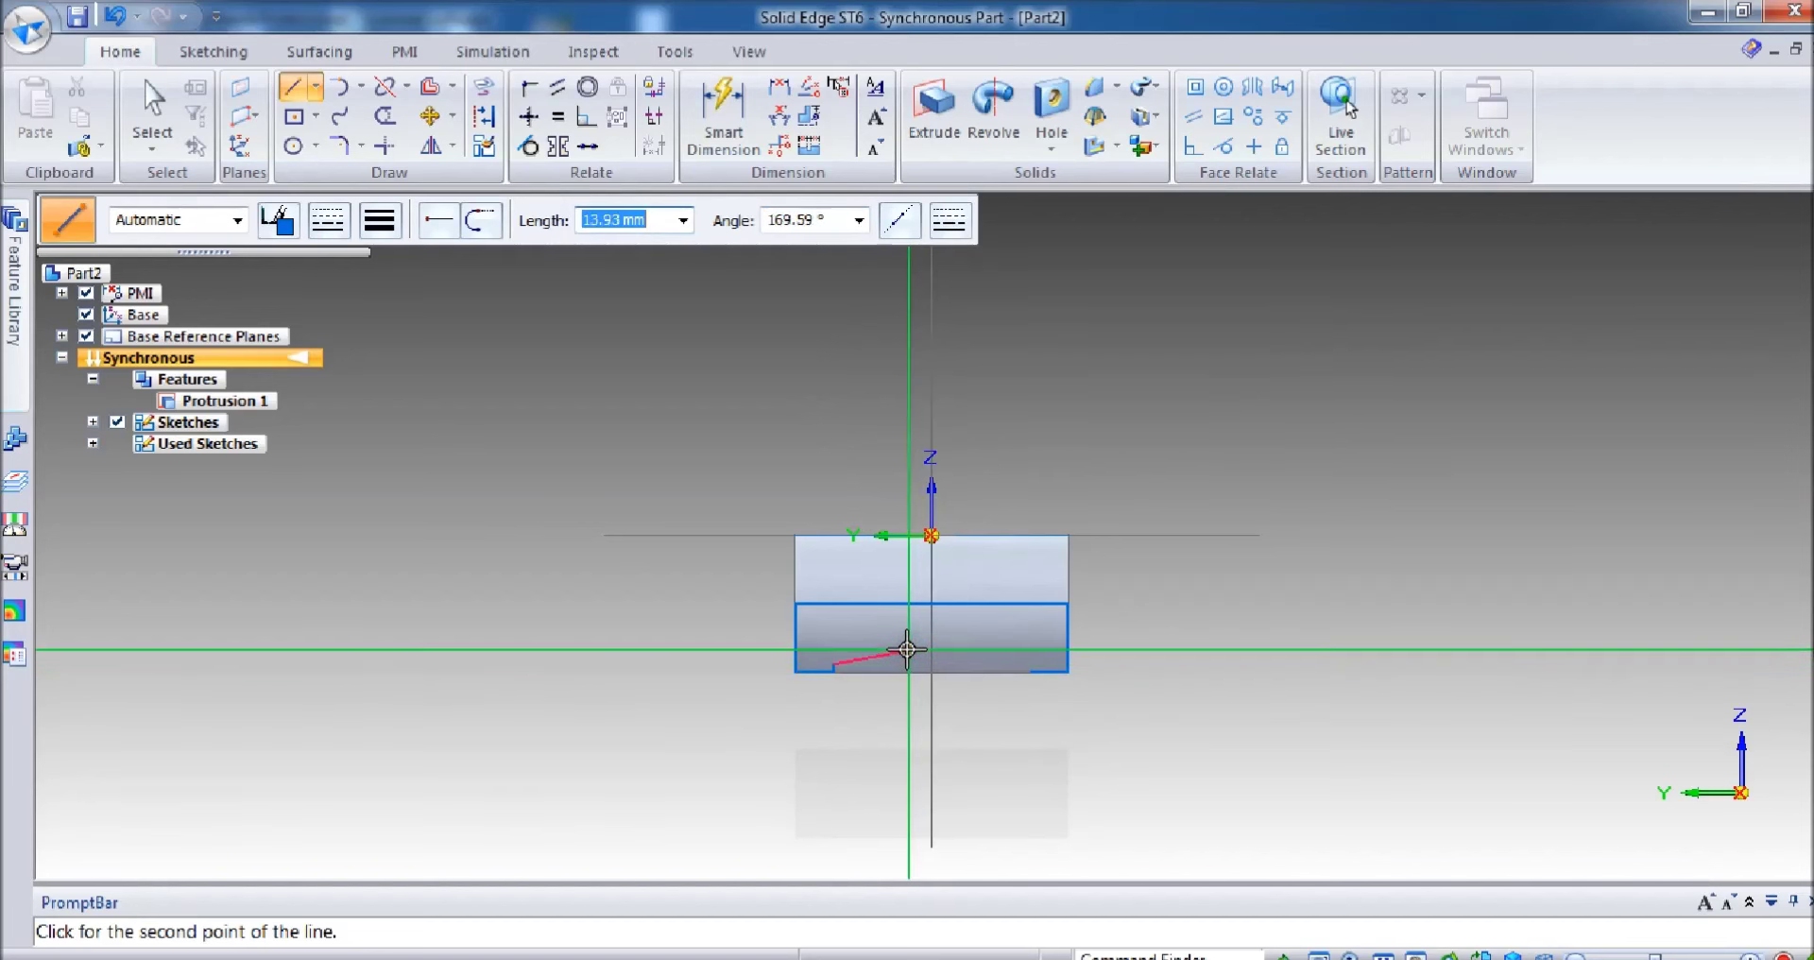
{"action": "left_click", "coordinate": [152, 108]}
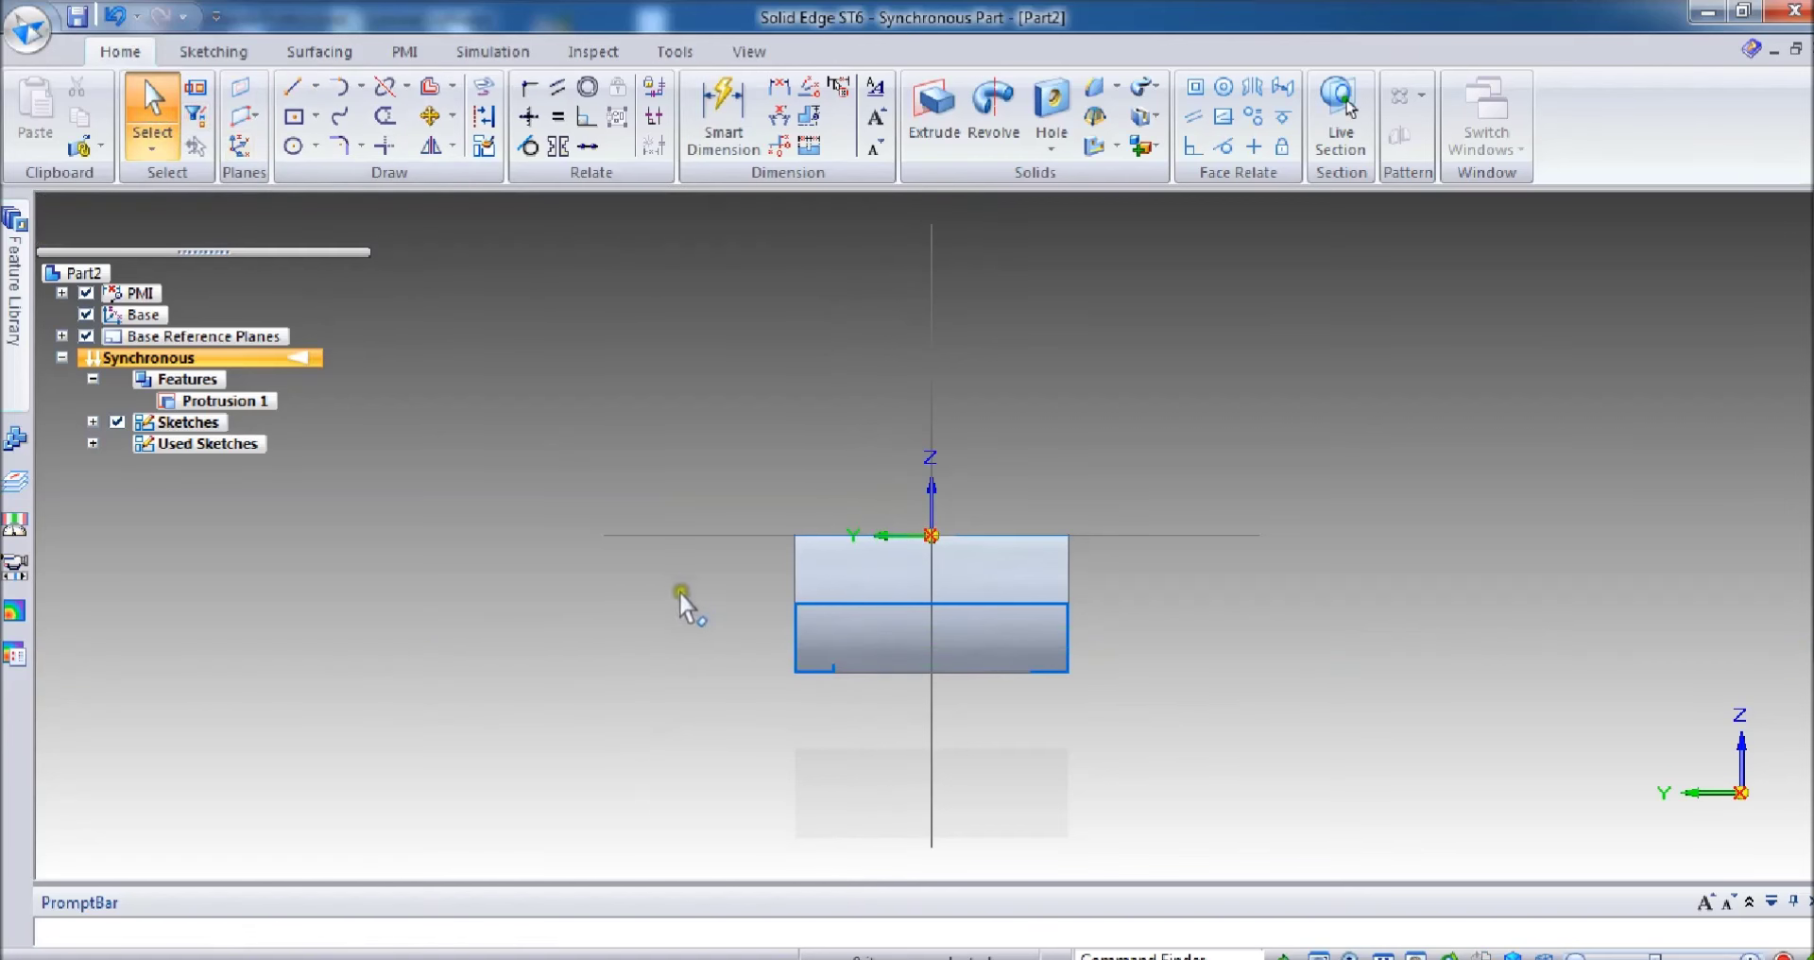
{"action": "left_click", "coordinate": [837, 663]}
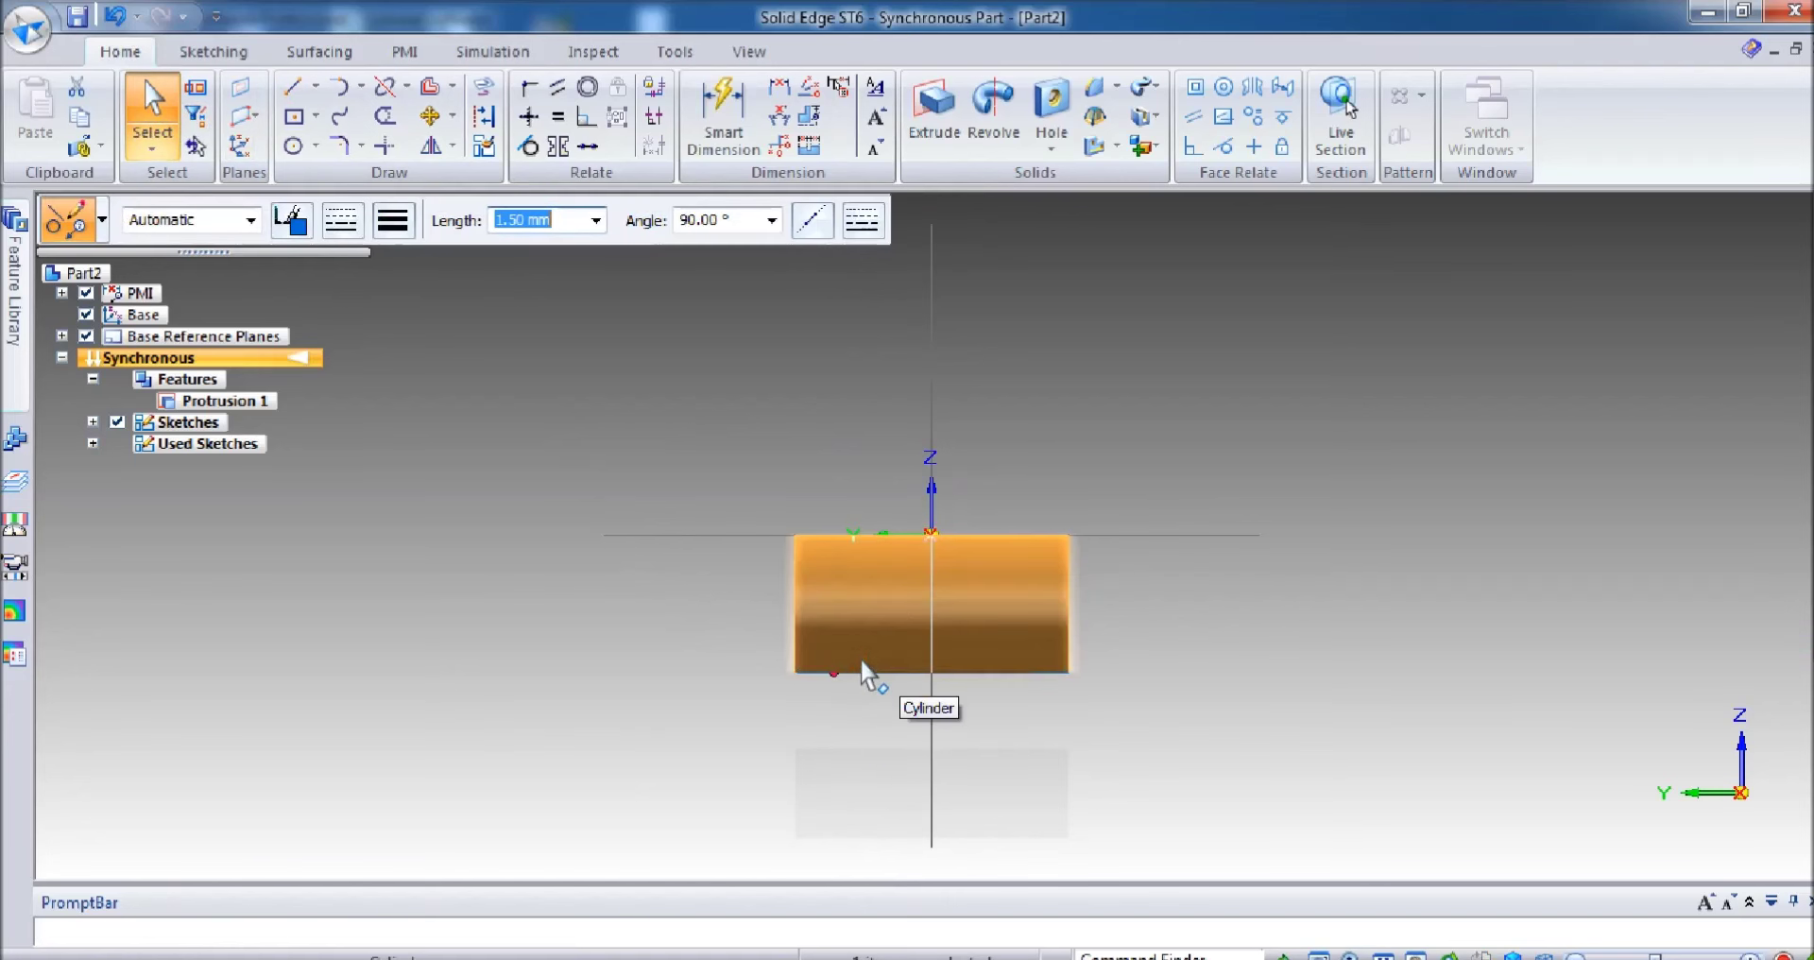
{"action": "key", "text": "Escape"}
Step: Draw a 6 mm vertical line upward from the inner end of the +Y bottom segment
{"action": "scroll", "coordinate": [848, 657], "scroll_direction": "up", "scroll_amount": 2}
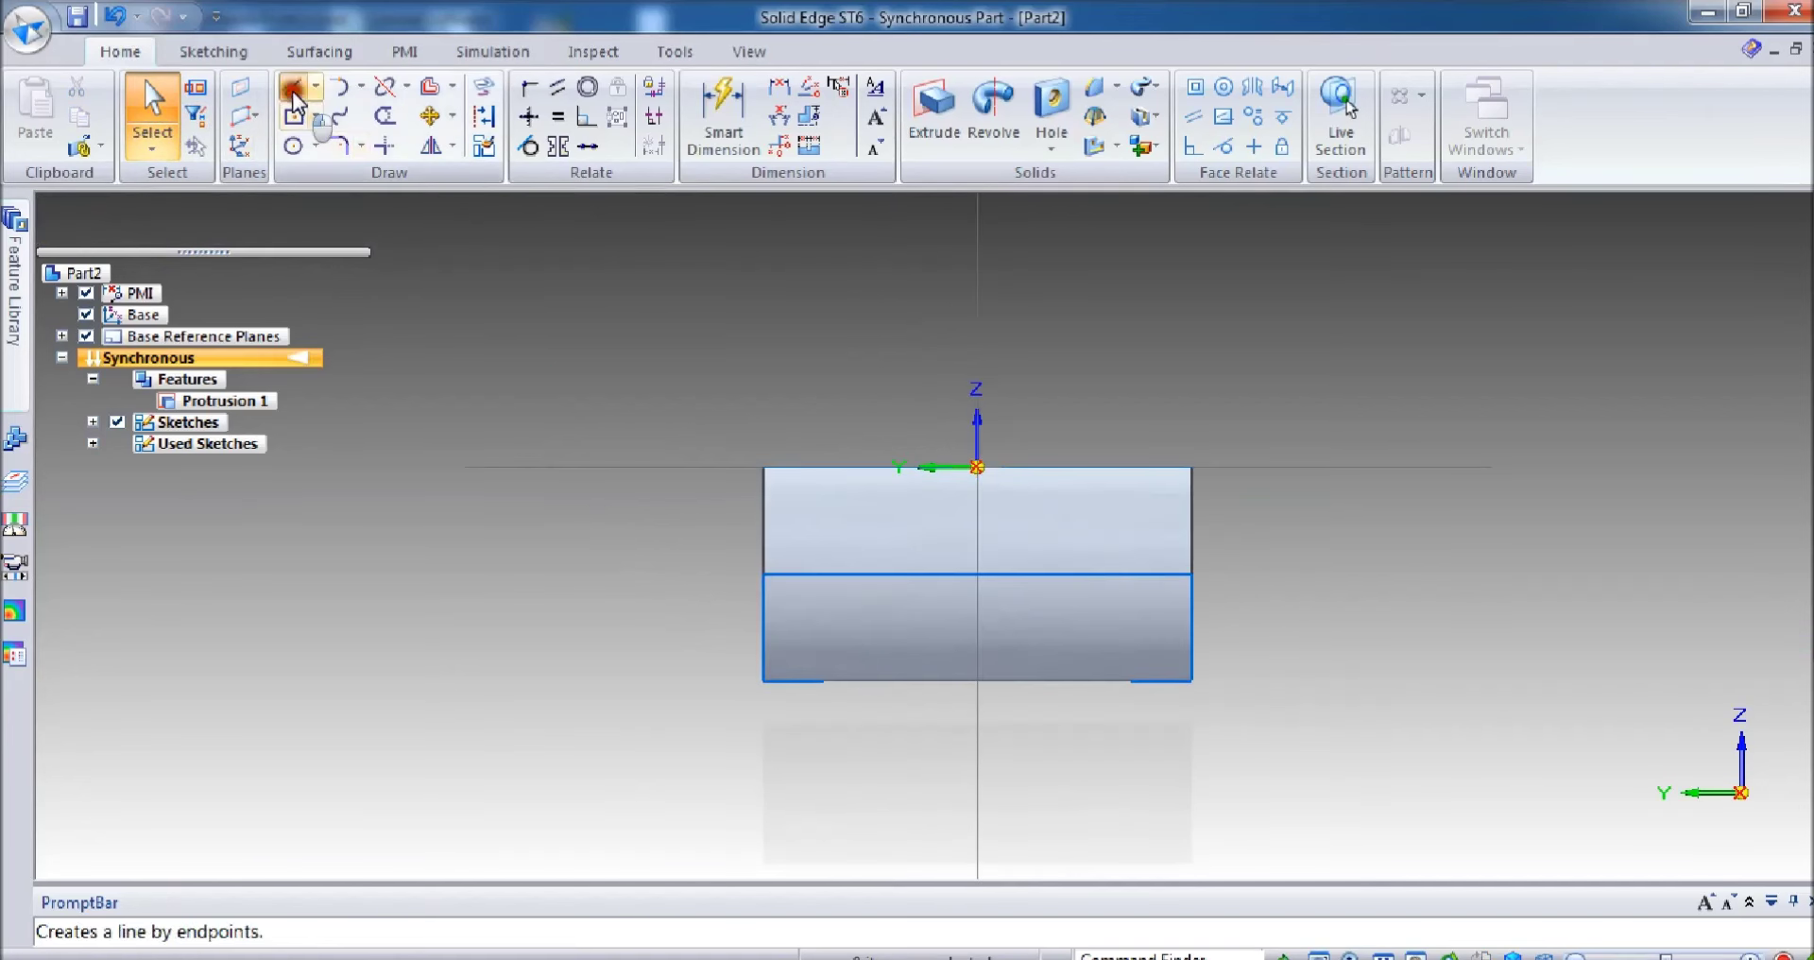
{"action": "left_click", "coordinate": [292, 89]}
{"action": "left_click", "coordinate": [822, 679]}
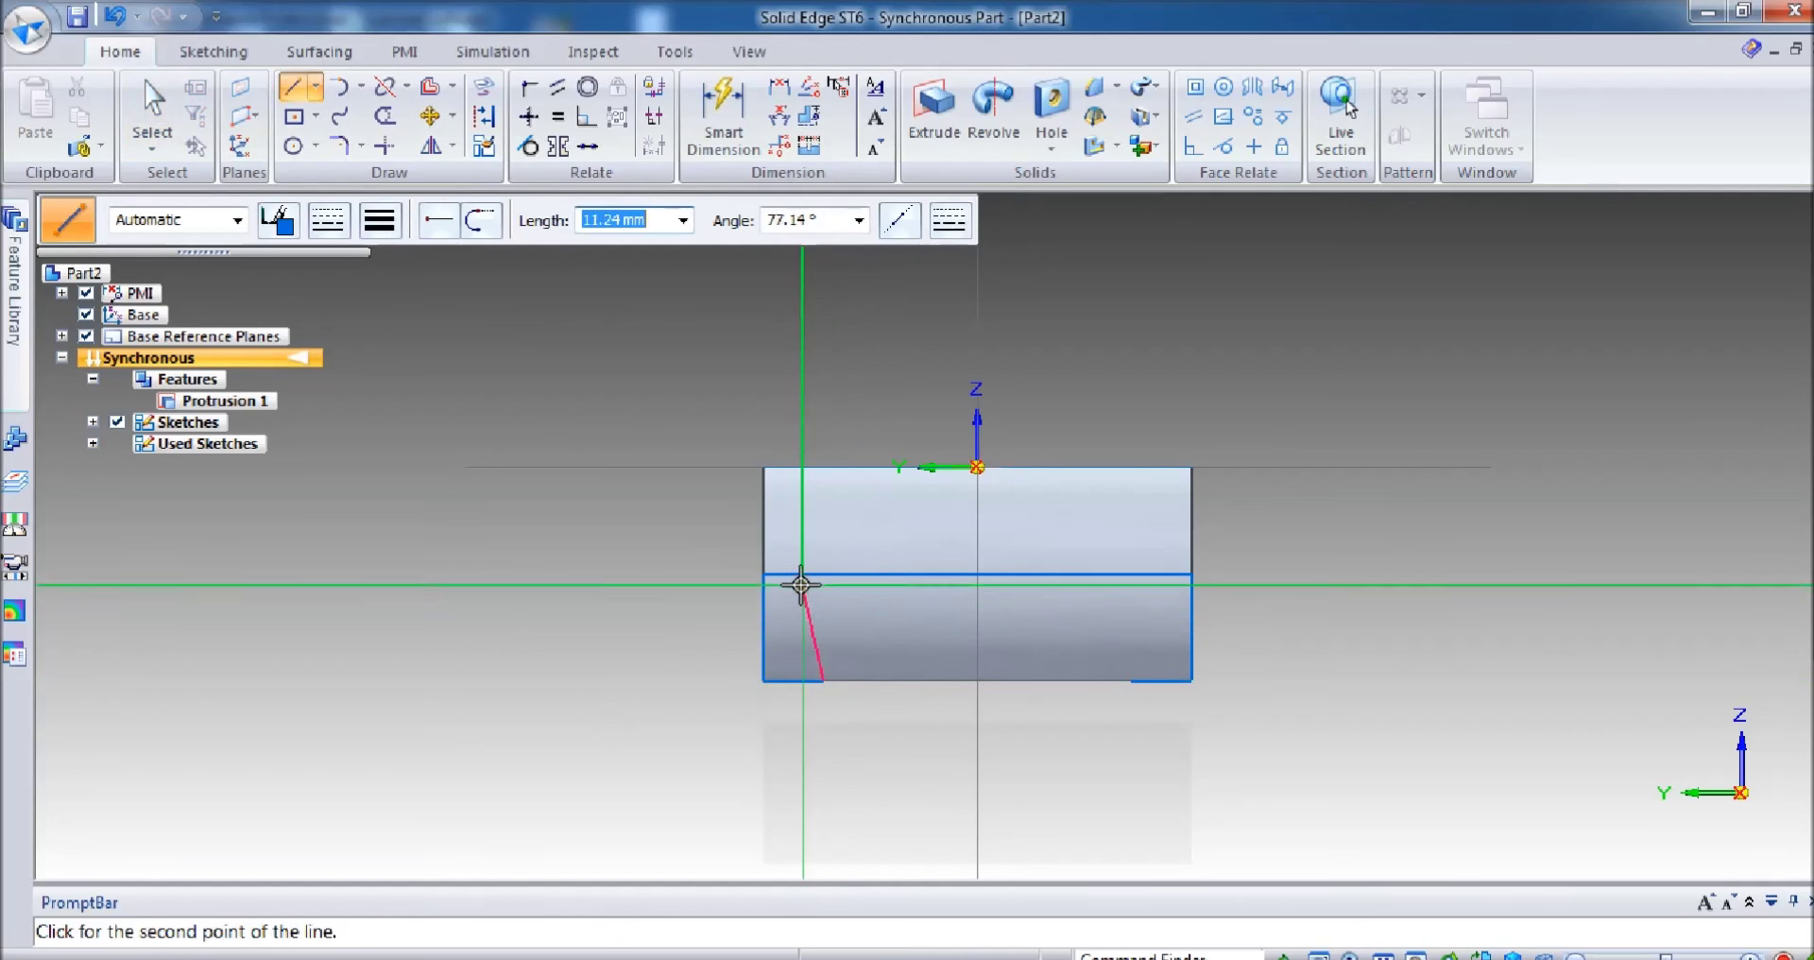
{"action": "type", "text": "7"}
{"action": "key", "text": "Tab"}
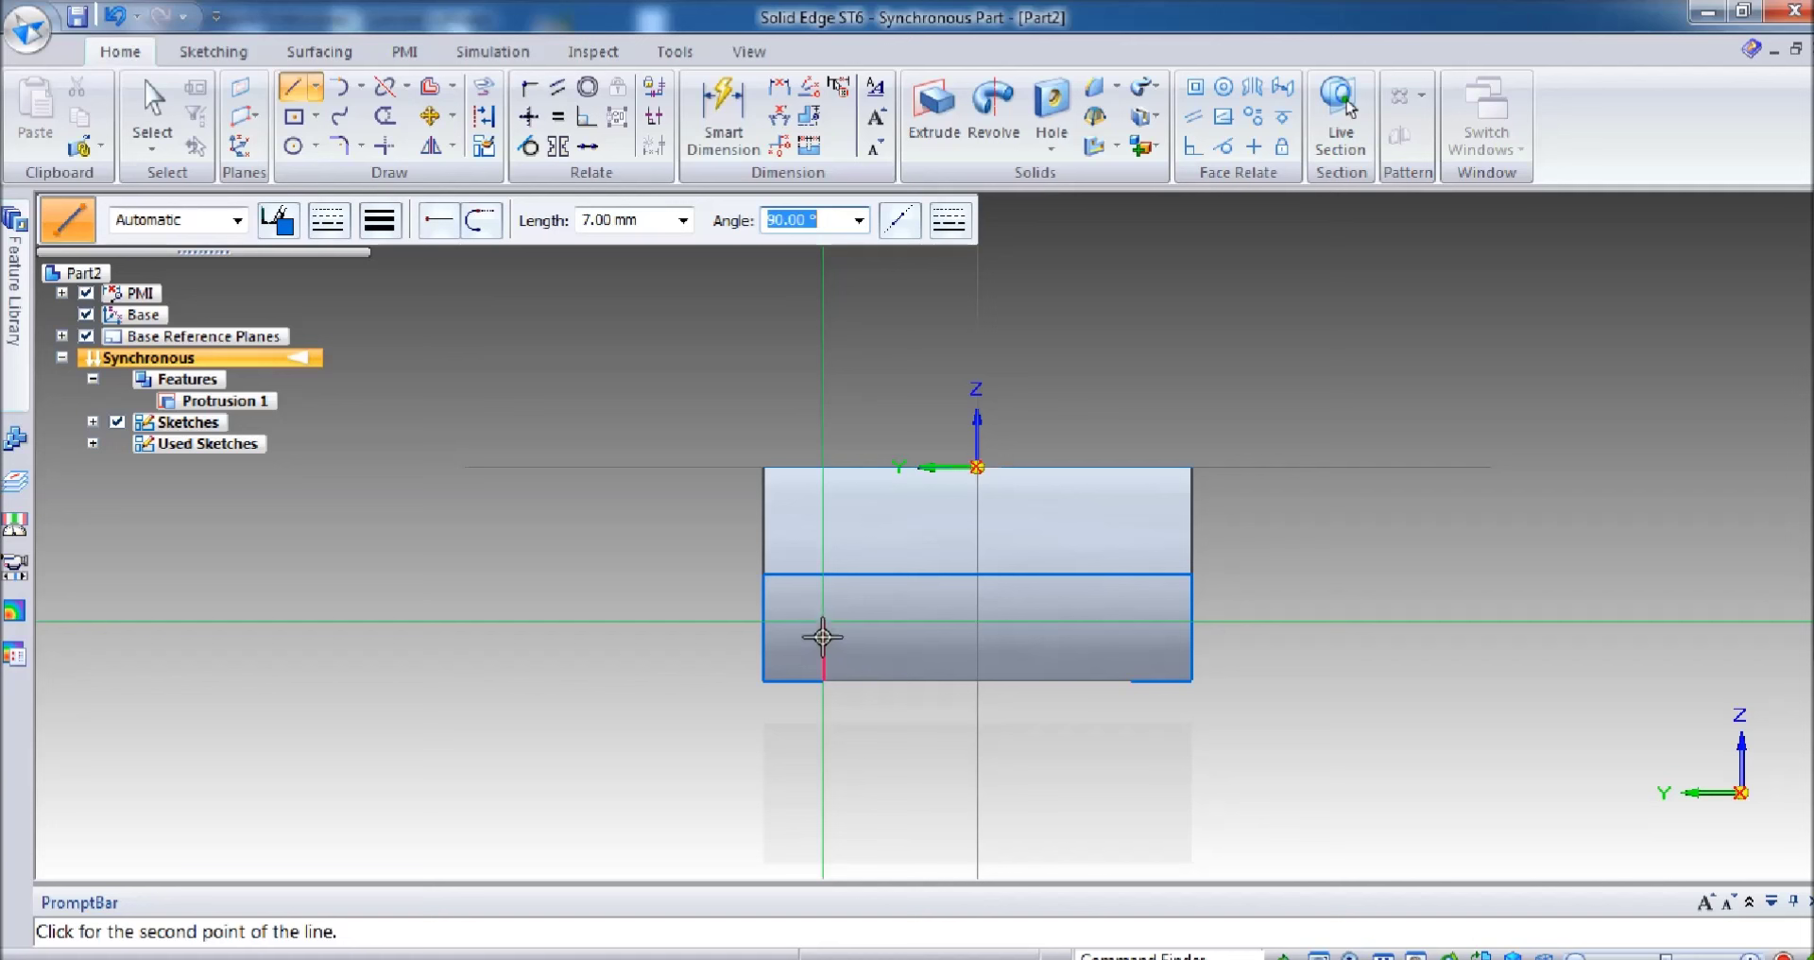
{"action": "key", "text": "Tab"}
{"action": "key", "text": "Tab"}
{"action": "key", "text": "Tab"}
{"action": "key", "text": "Tab"}
{"action": "key", "text": "Tab"}
{"action": "key", "text": "Tab"}
{"action": "key", "text": "Tab"}
{"action": "key", "text": "Tab"}
{"action": "key", "text": "Tab"}
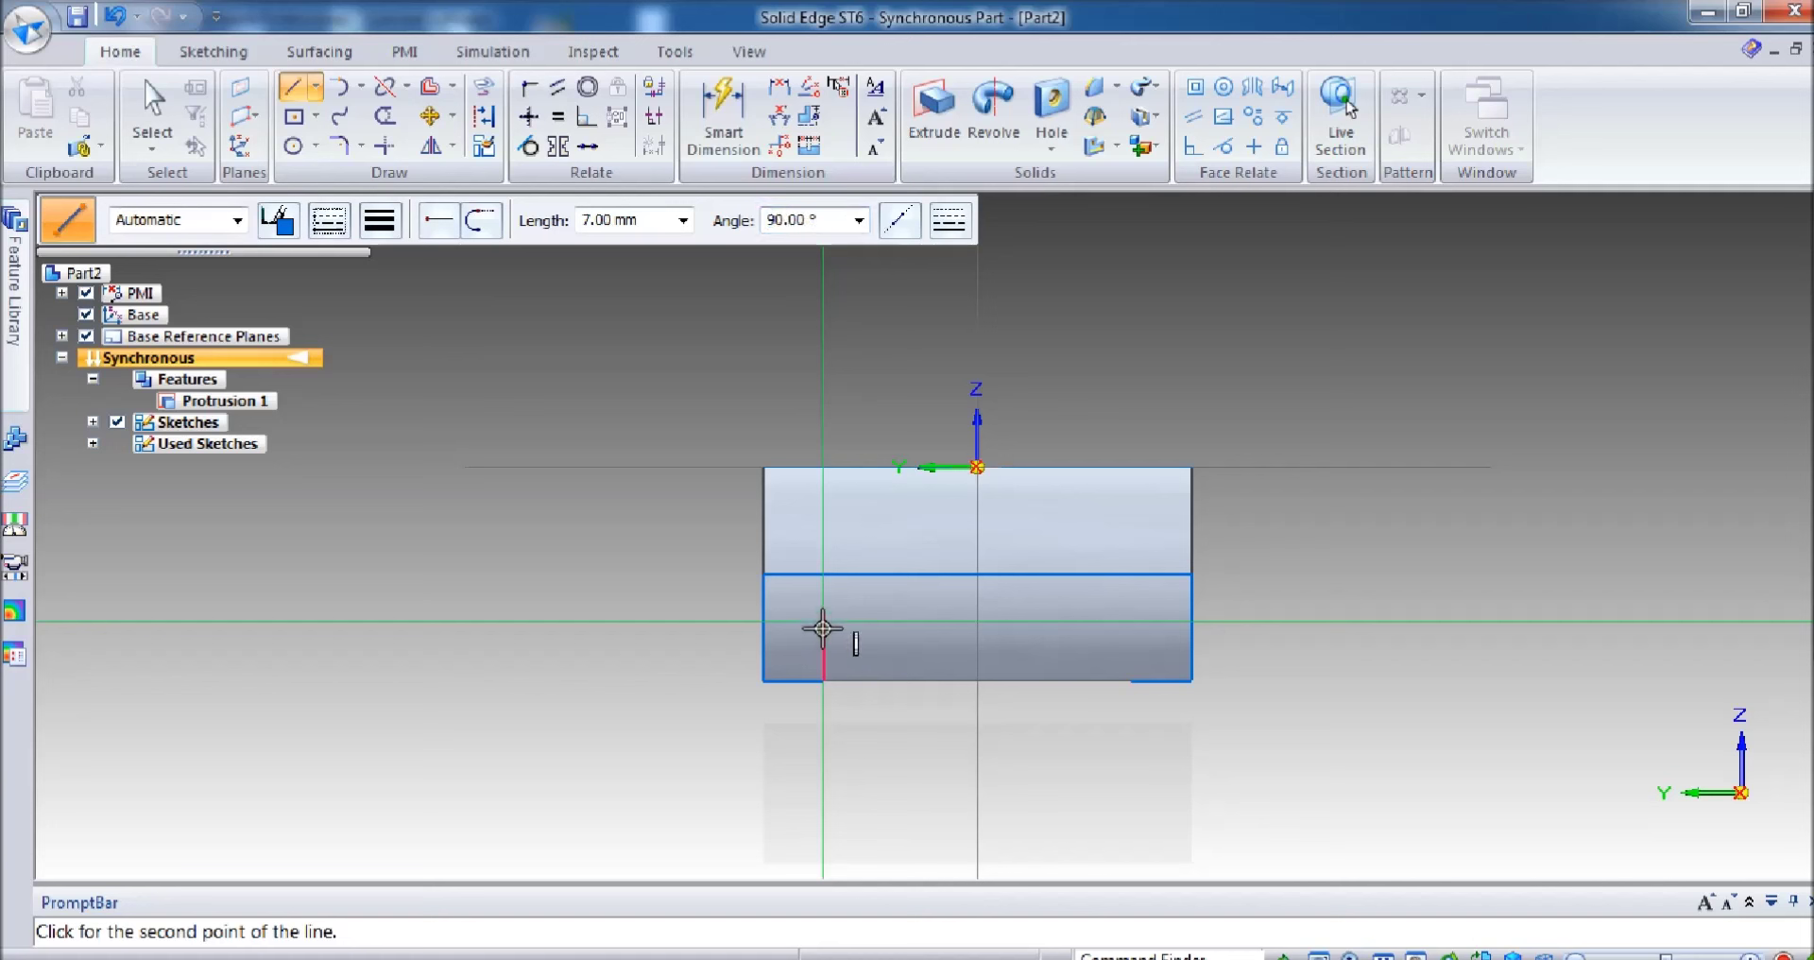
{"action": "type", "text": "6"}
{"action": "key", "text": "Tab"}
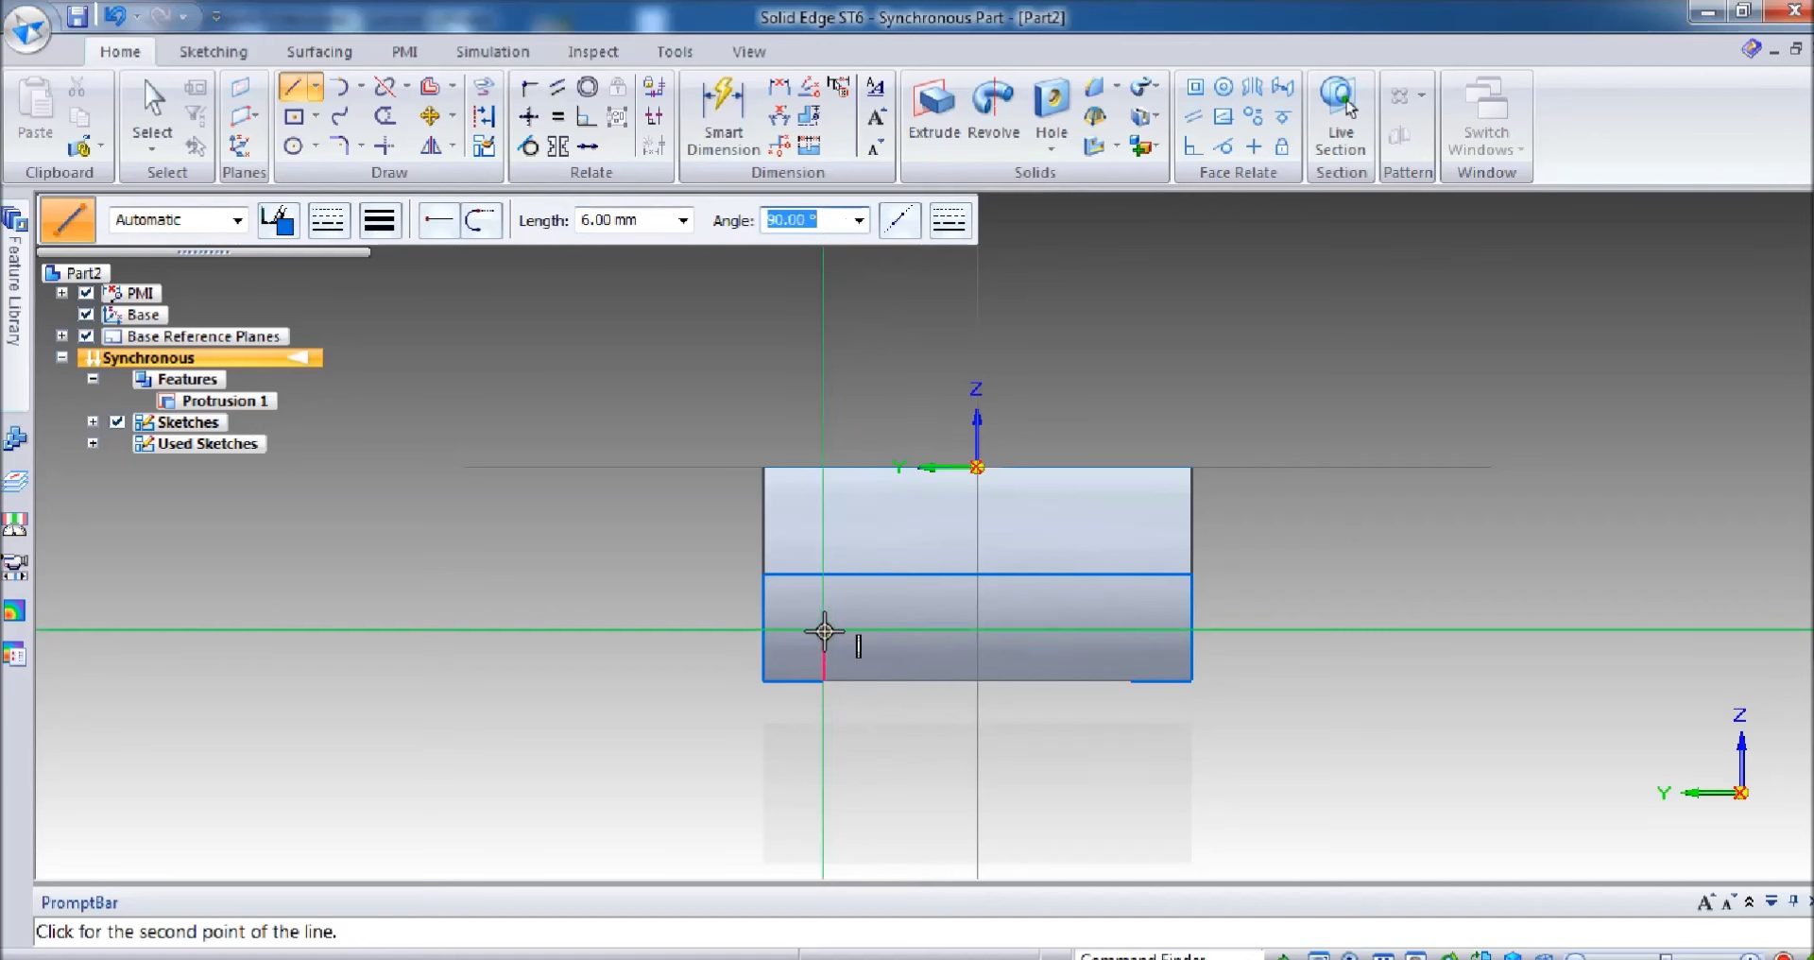
{"action": "left_click", "coordinate": [823, 631]}
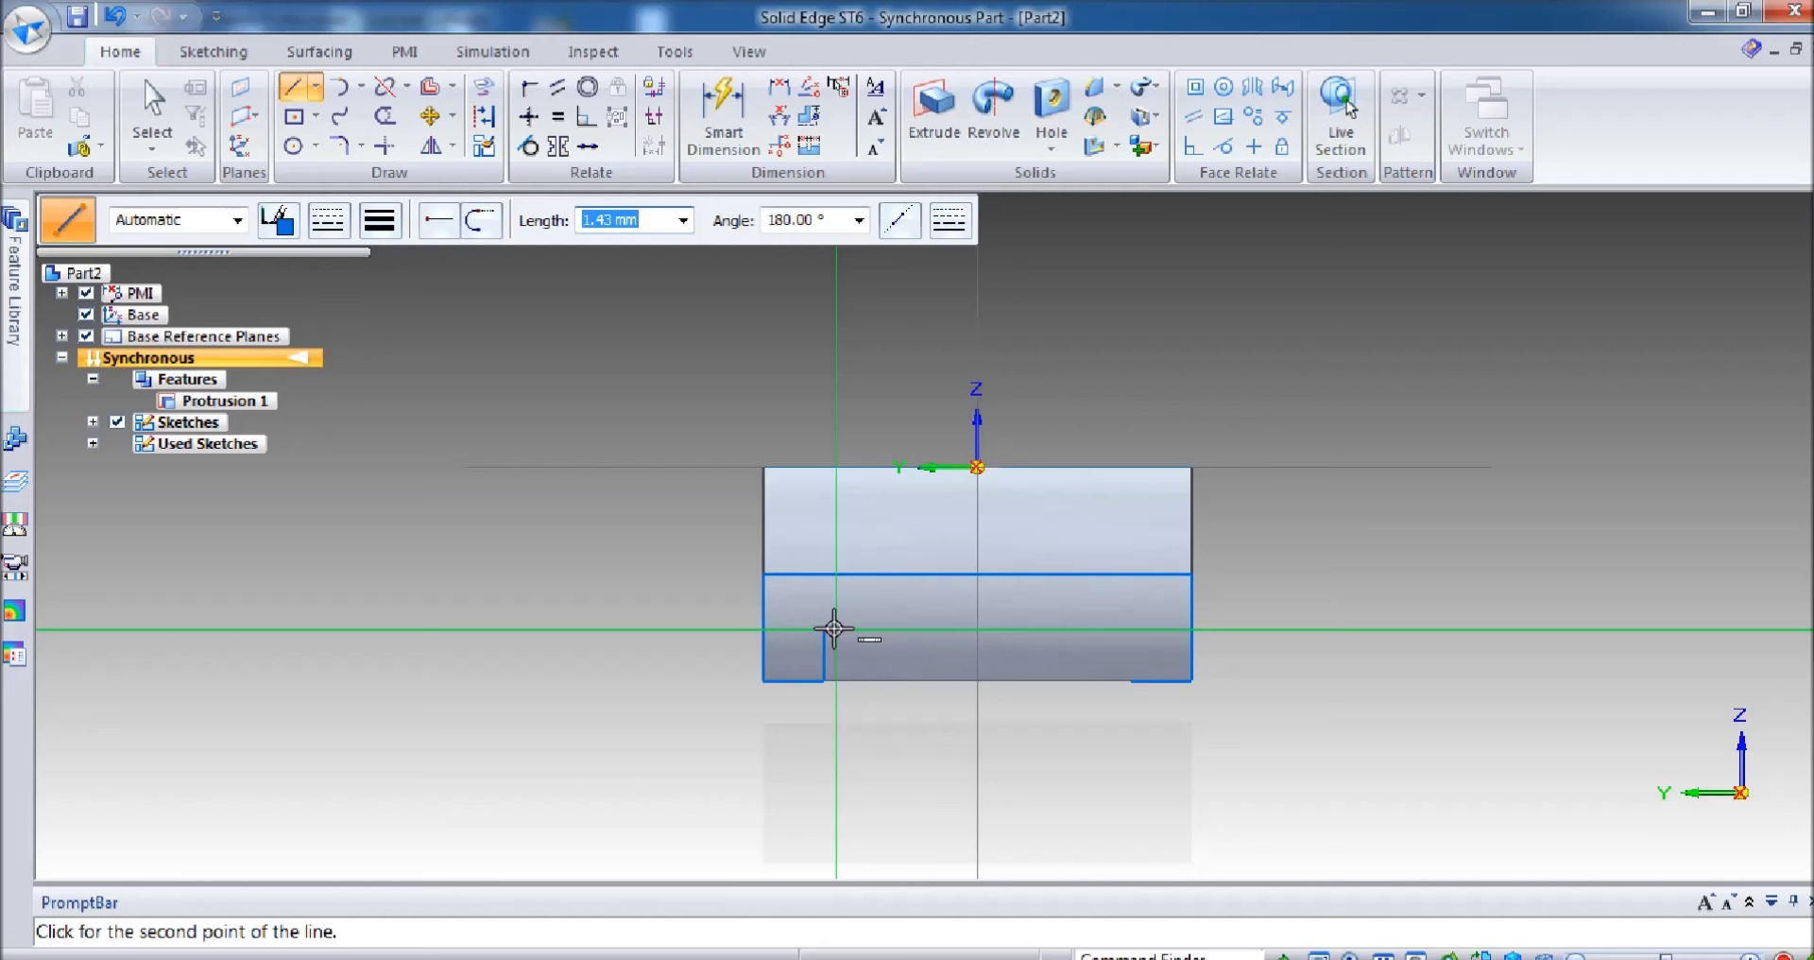
Step: Continue the stepped profile with a 7 mm horizontal line inward and a 1.5 mm vertical line upward
{"action": "left_click", "coordinate": [826, 618]}
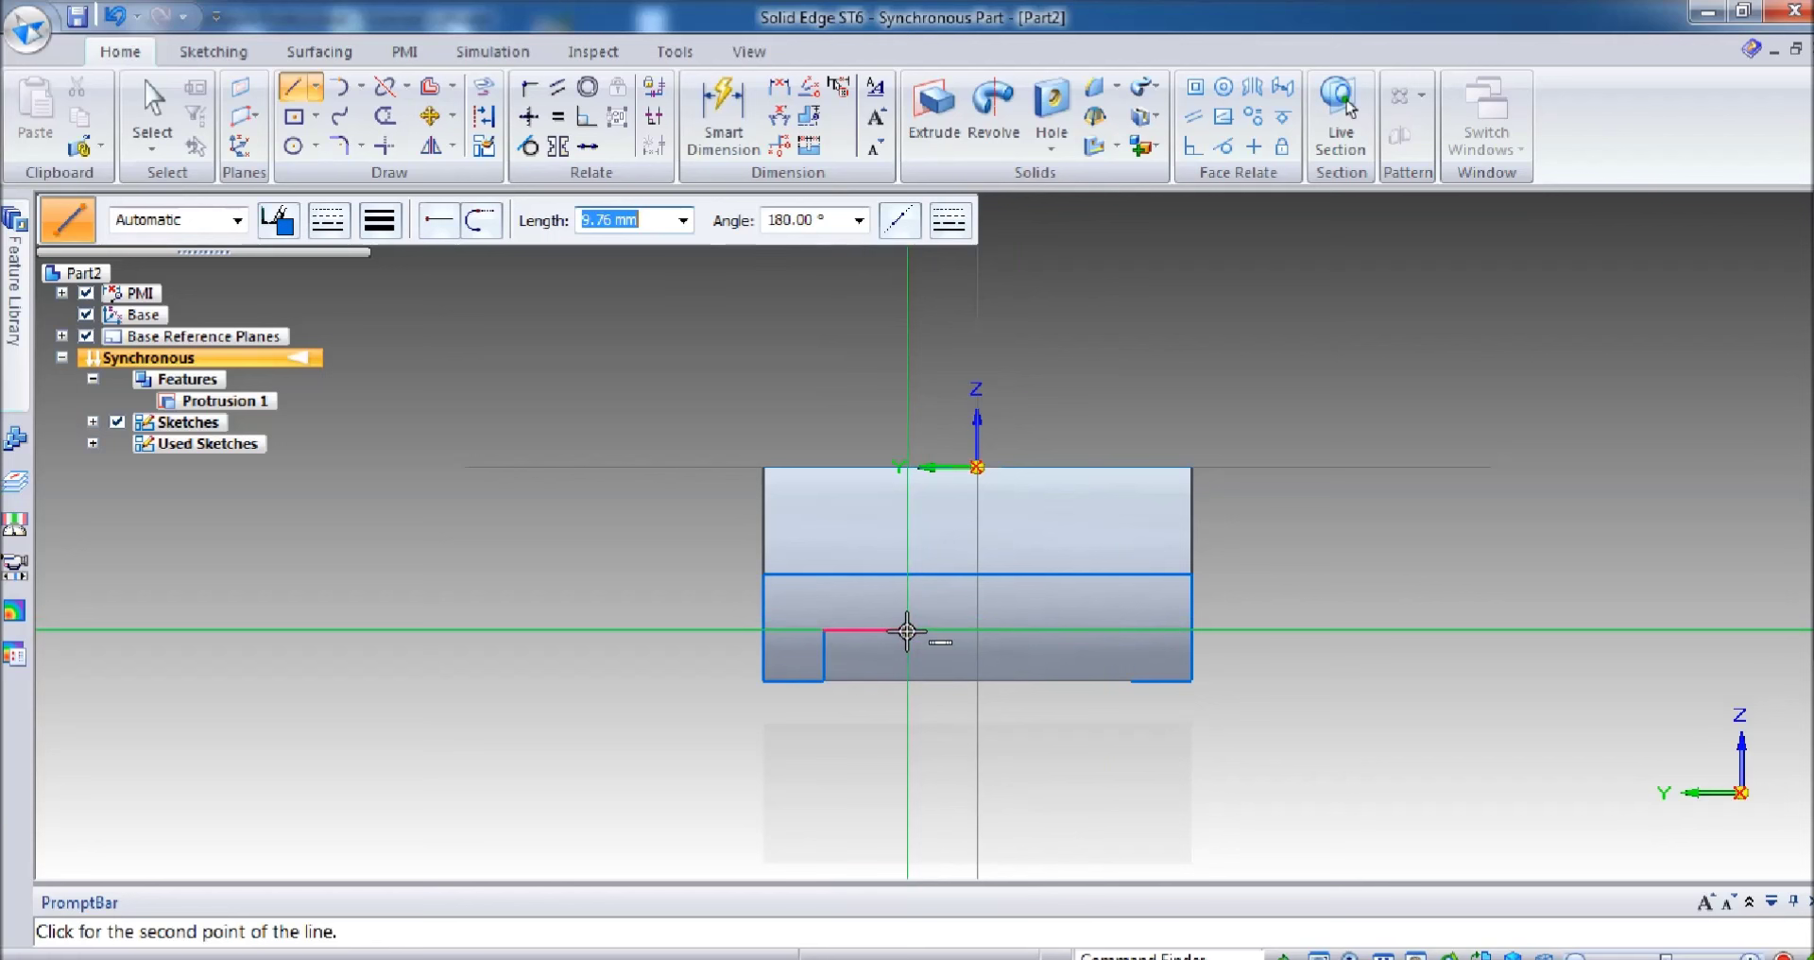
{"action": "type", "text": "7"}
{"action": "key", "text": "Tab"}
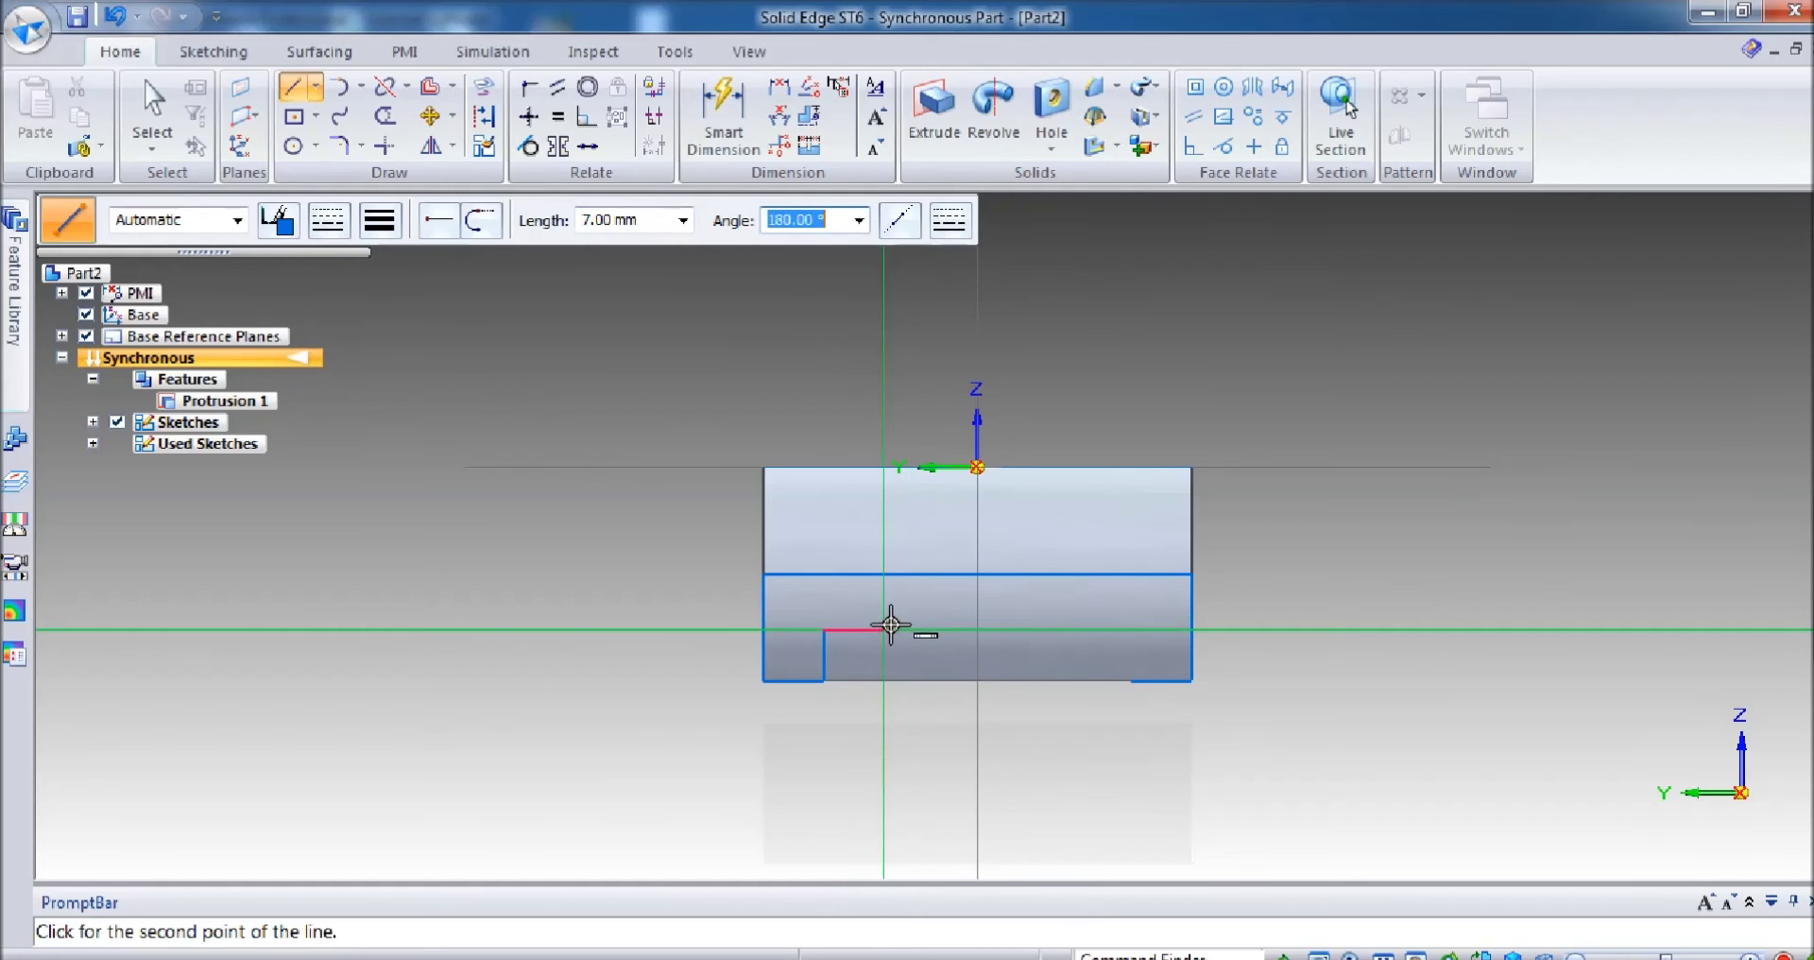
{"action": "left_click", "coordinate": [888, 626]}
{"action": "type", "text": "1"}
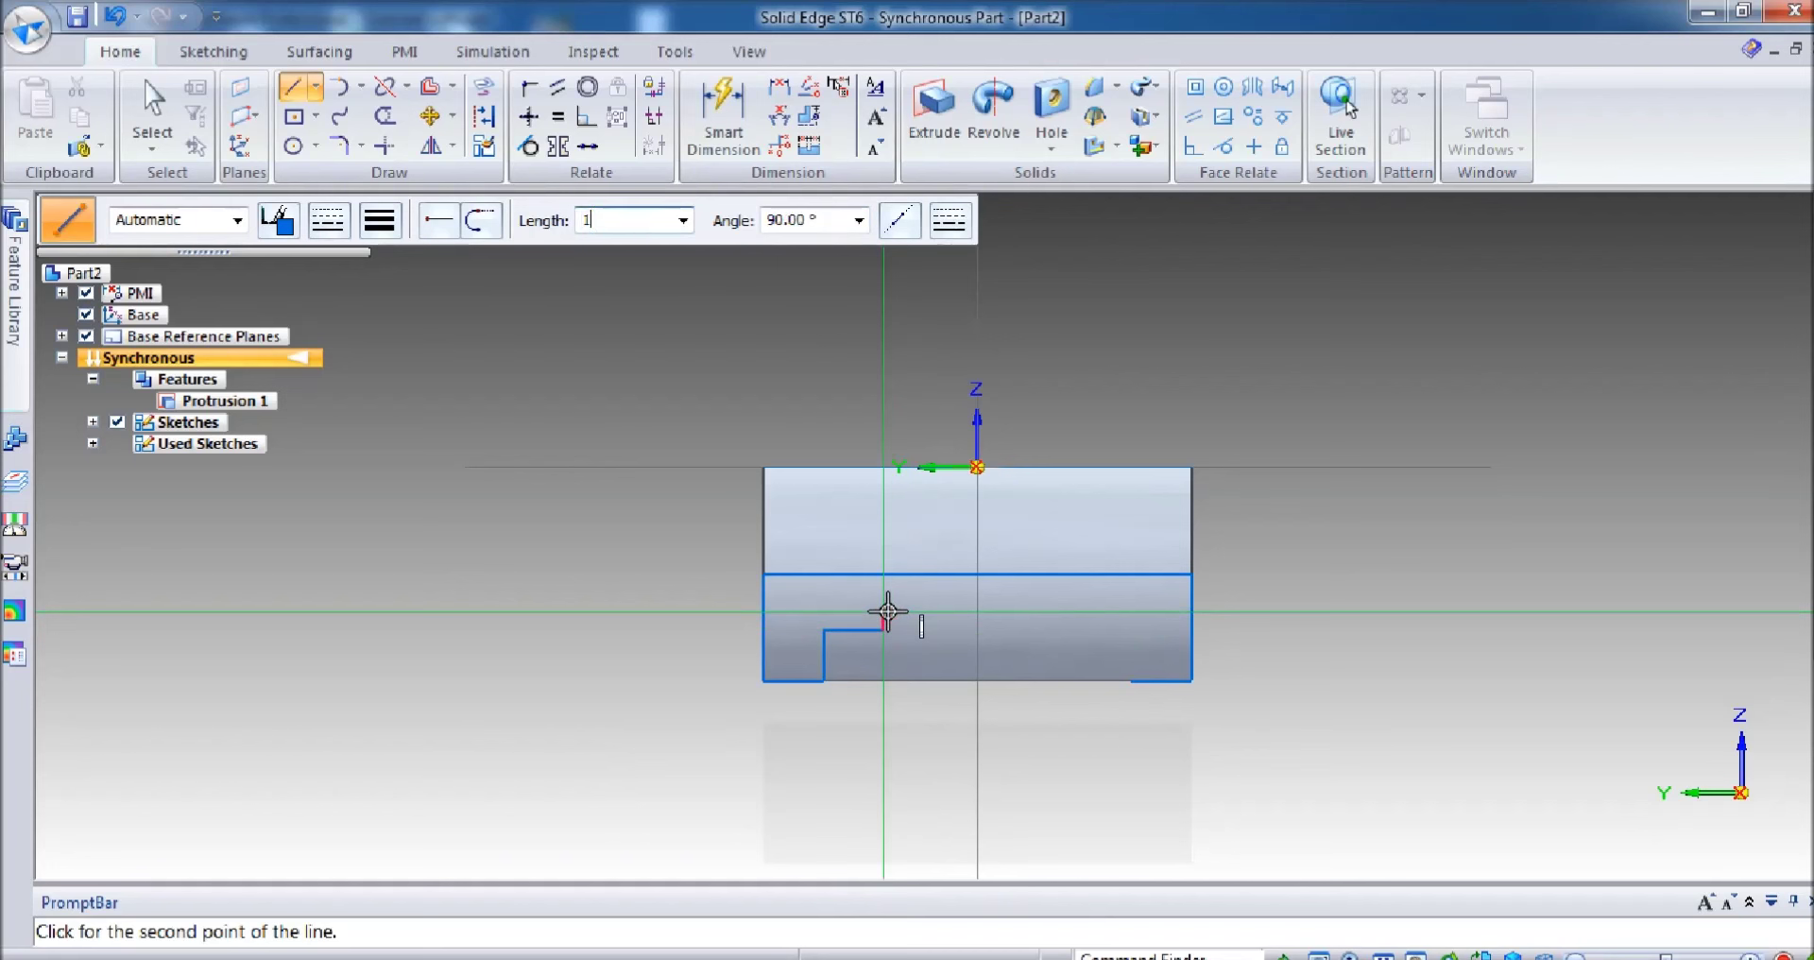
{"action": "type", "text": ".5"}
{"action": "key", "text": "Tab"}
{"action": "left_click", "coordinate": [888, 614]}
{"action": "right_click", "coordinate": [1058, 635]}
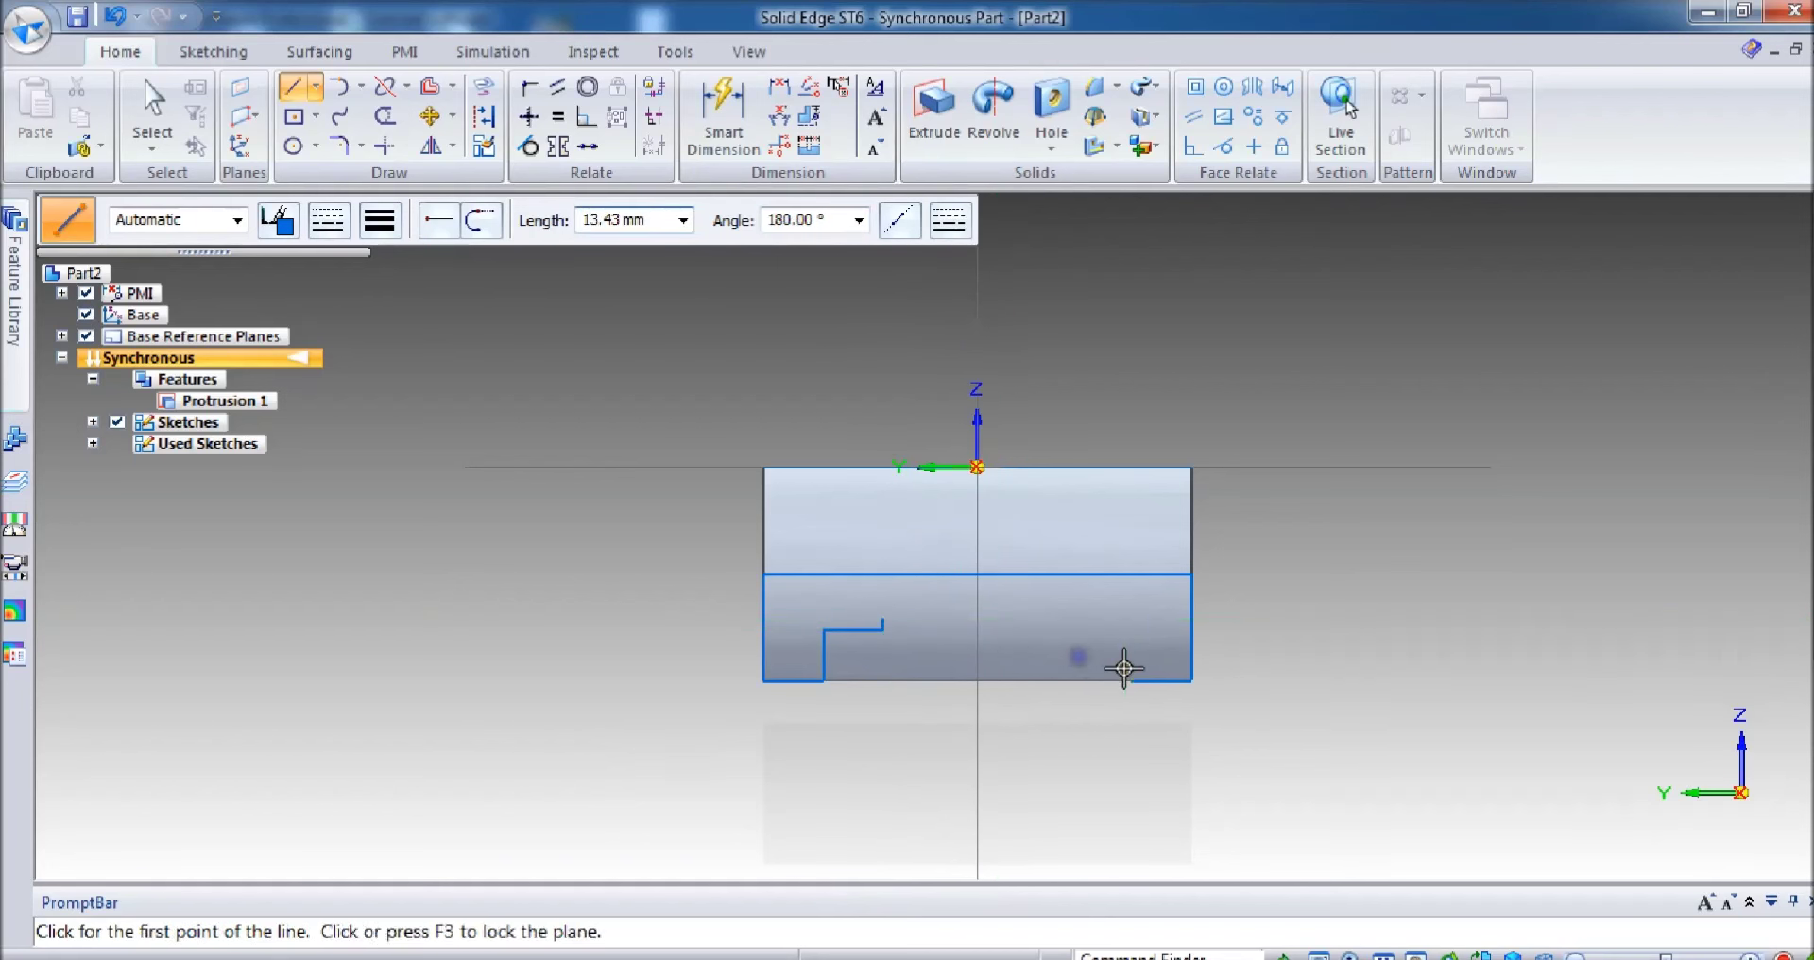
Step: Mirror the 6 mm vertical, 7 mm horizontal and 1.5 mm vertical step lines to the opposite side about the vertical centre line
{"action": "left_click", "coordinate": [151, 106]}
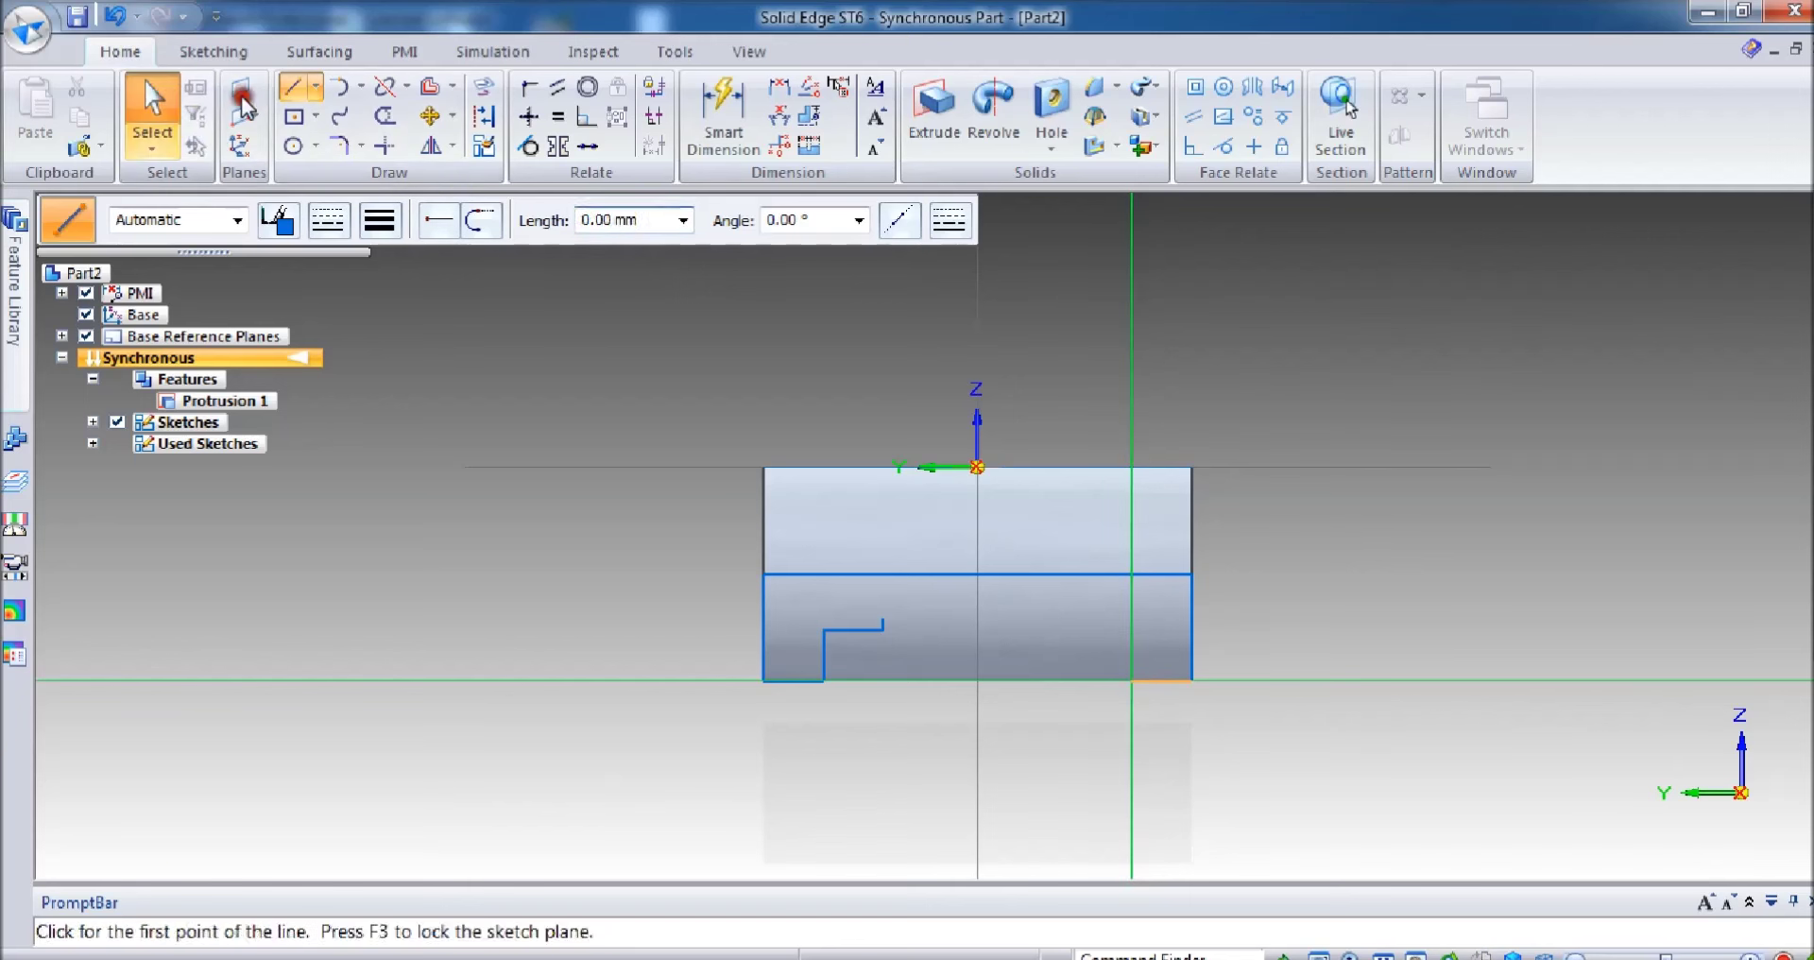
{"action": "key", "text": "l"}
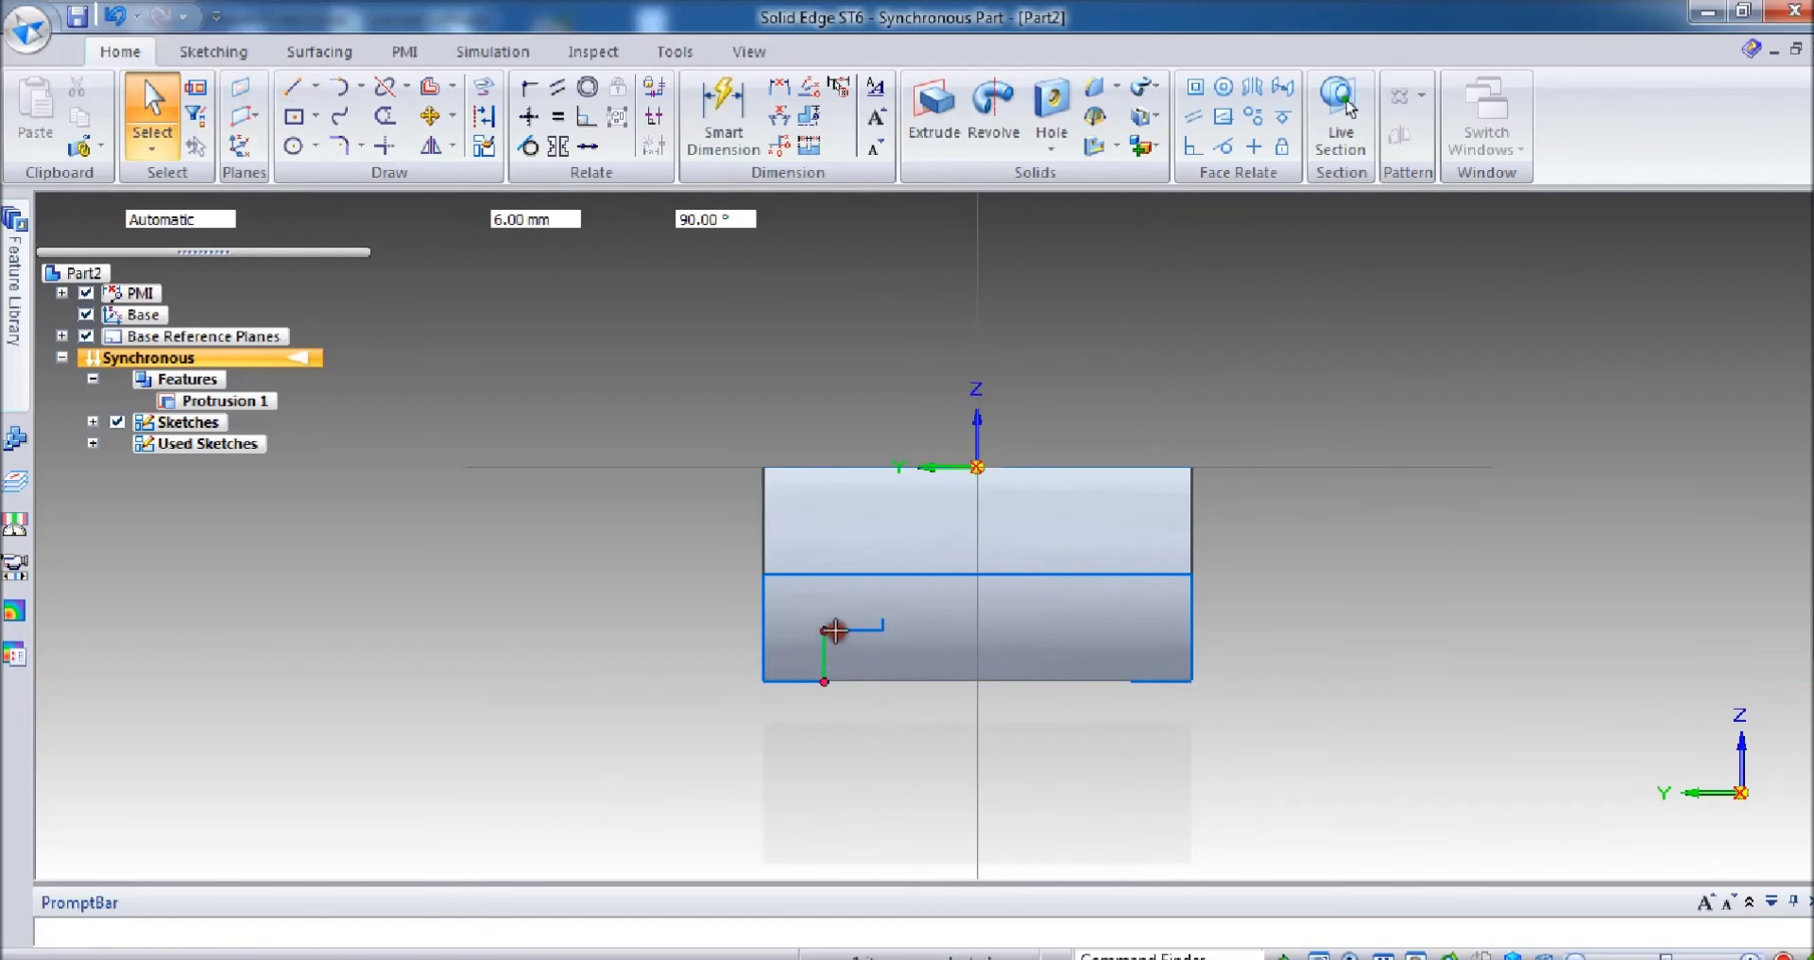
{"action": "left_click", "coordinate": [824, 631]}
{"action": "left_click", "coordinate": [886, 615], "text": "ctrl"}
{"action": "scroll", "coordinate": [888, 614], "scroll_direction": "up", "scroll_amount": 1}
{"action": "left_click", "coordinate": [431, 146]}
{"action": "left_click", "coordinate": [840, 626]}
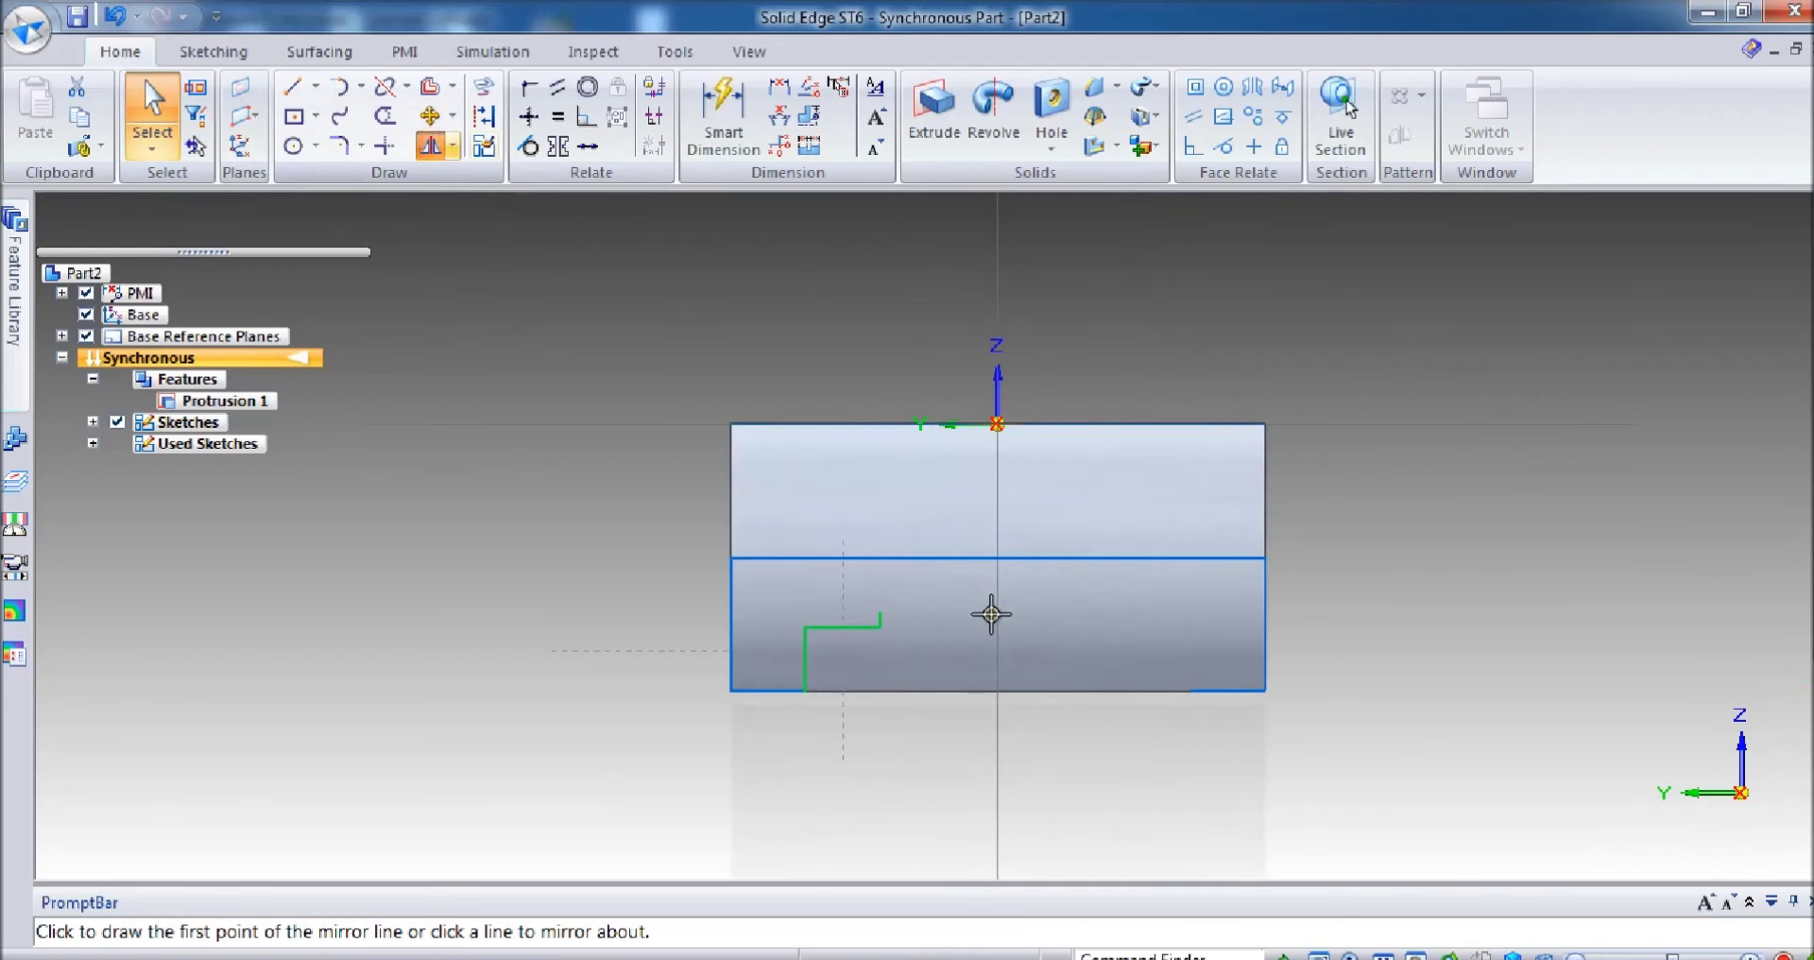
{"action": "left_click", "coordinate": [996, 619]}
Step: Draw a 22 mm horizontal line joining the upper ends of the two mirrored step halves
{"action": "left_click", "coordinate": [294, 85]}
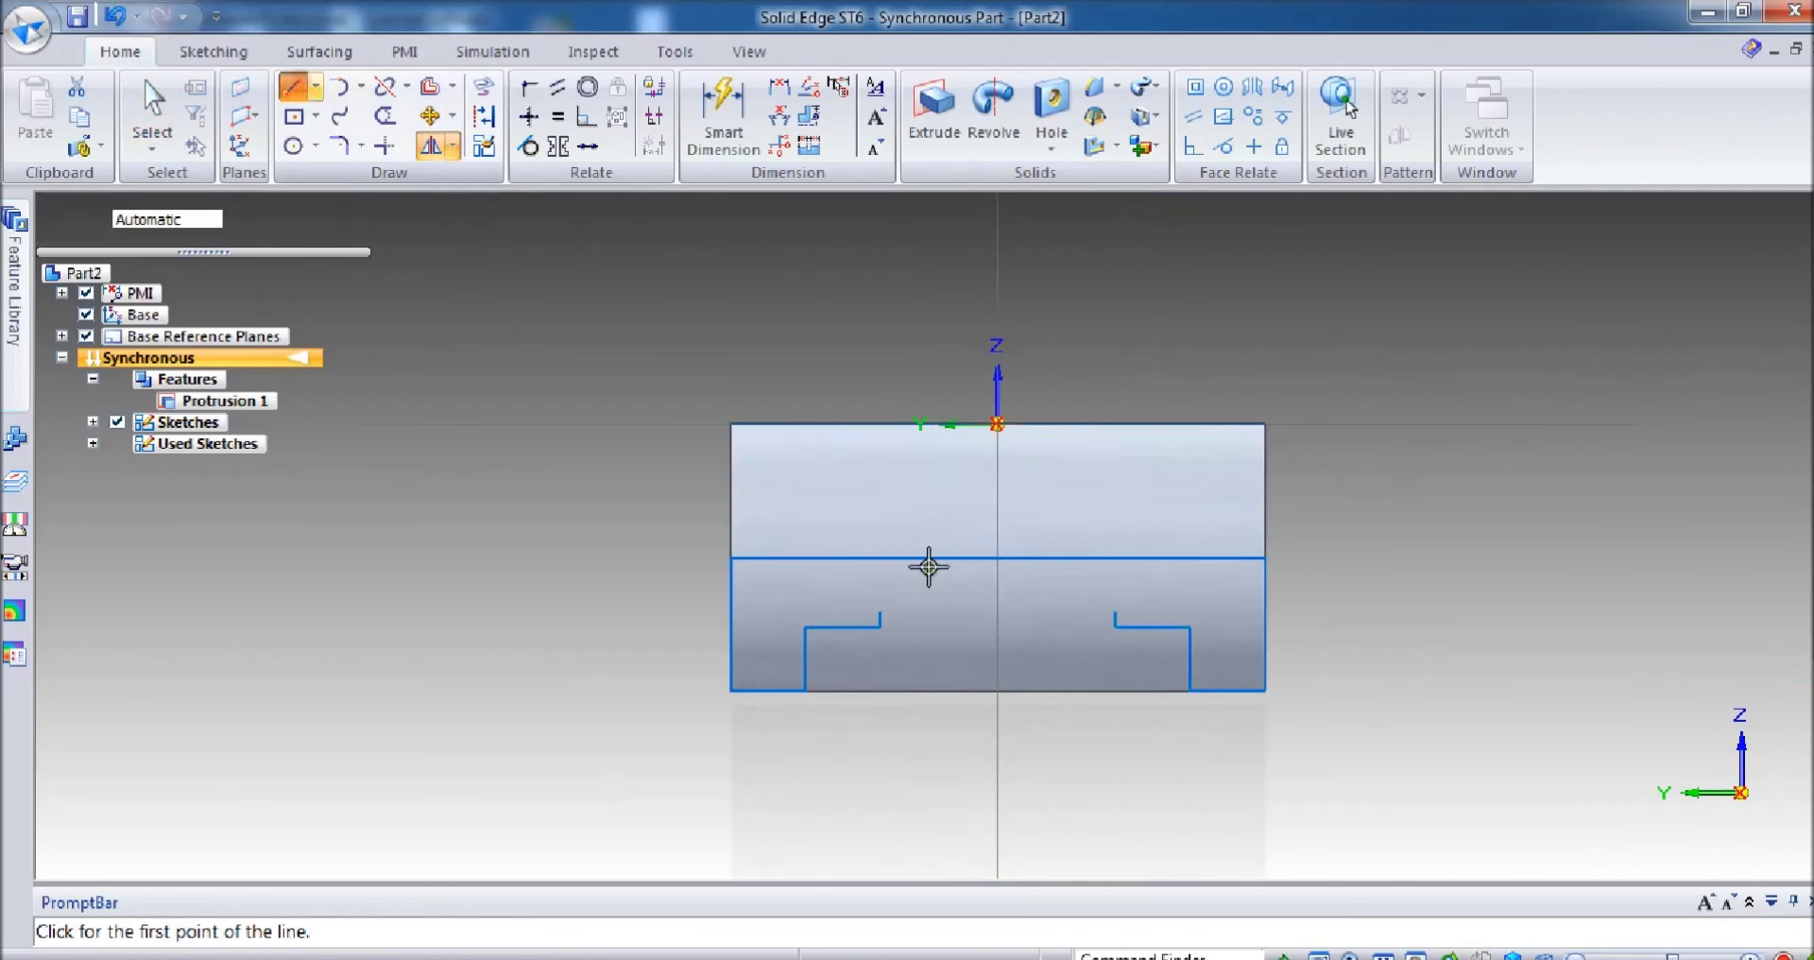
{"action": "left_click", "coordinate": [881, 611]}
{"action": "left_click", "coordinate": [1112, 611]}
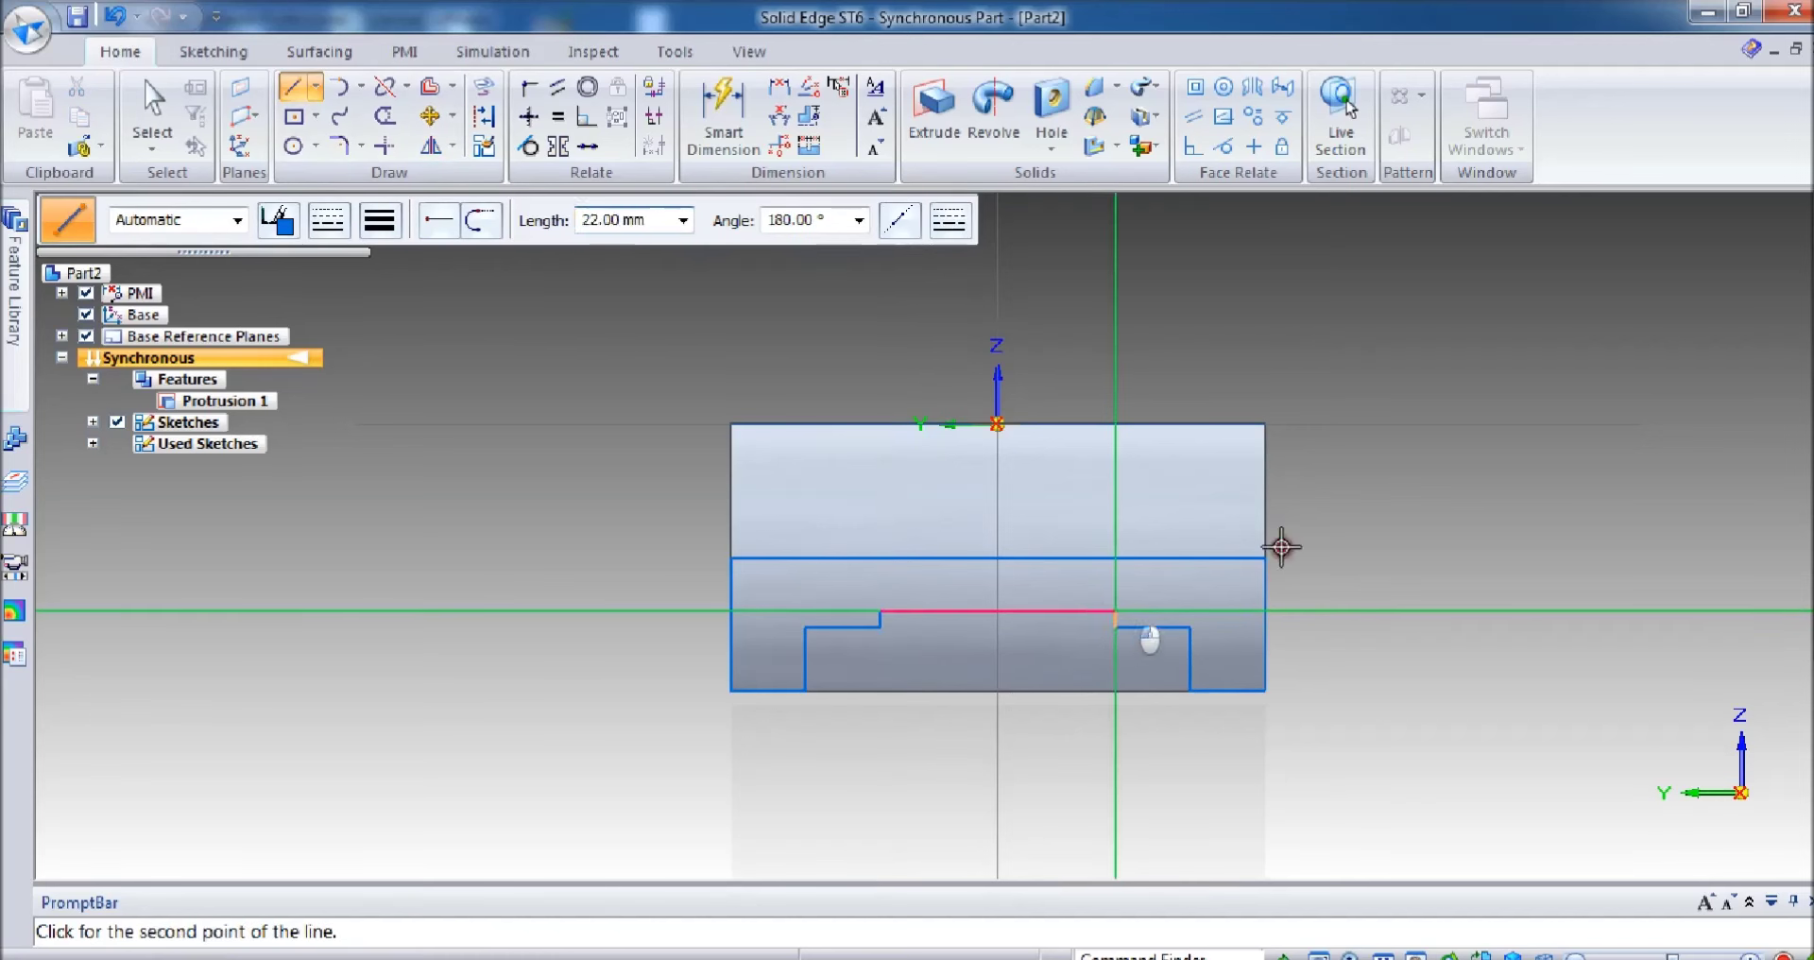
{"action": "right_click", "coordinate": [1292, 437]}
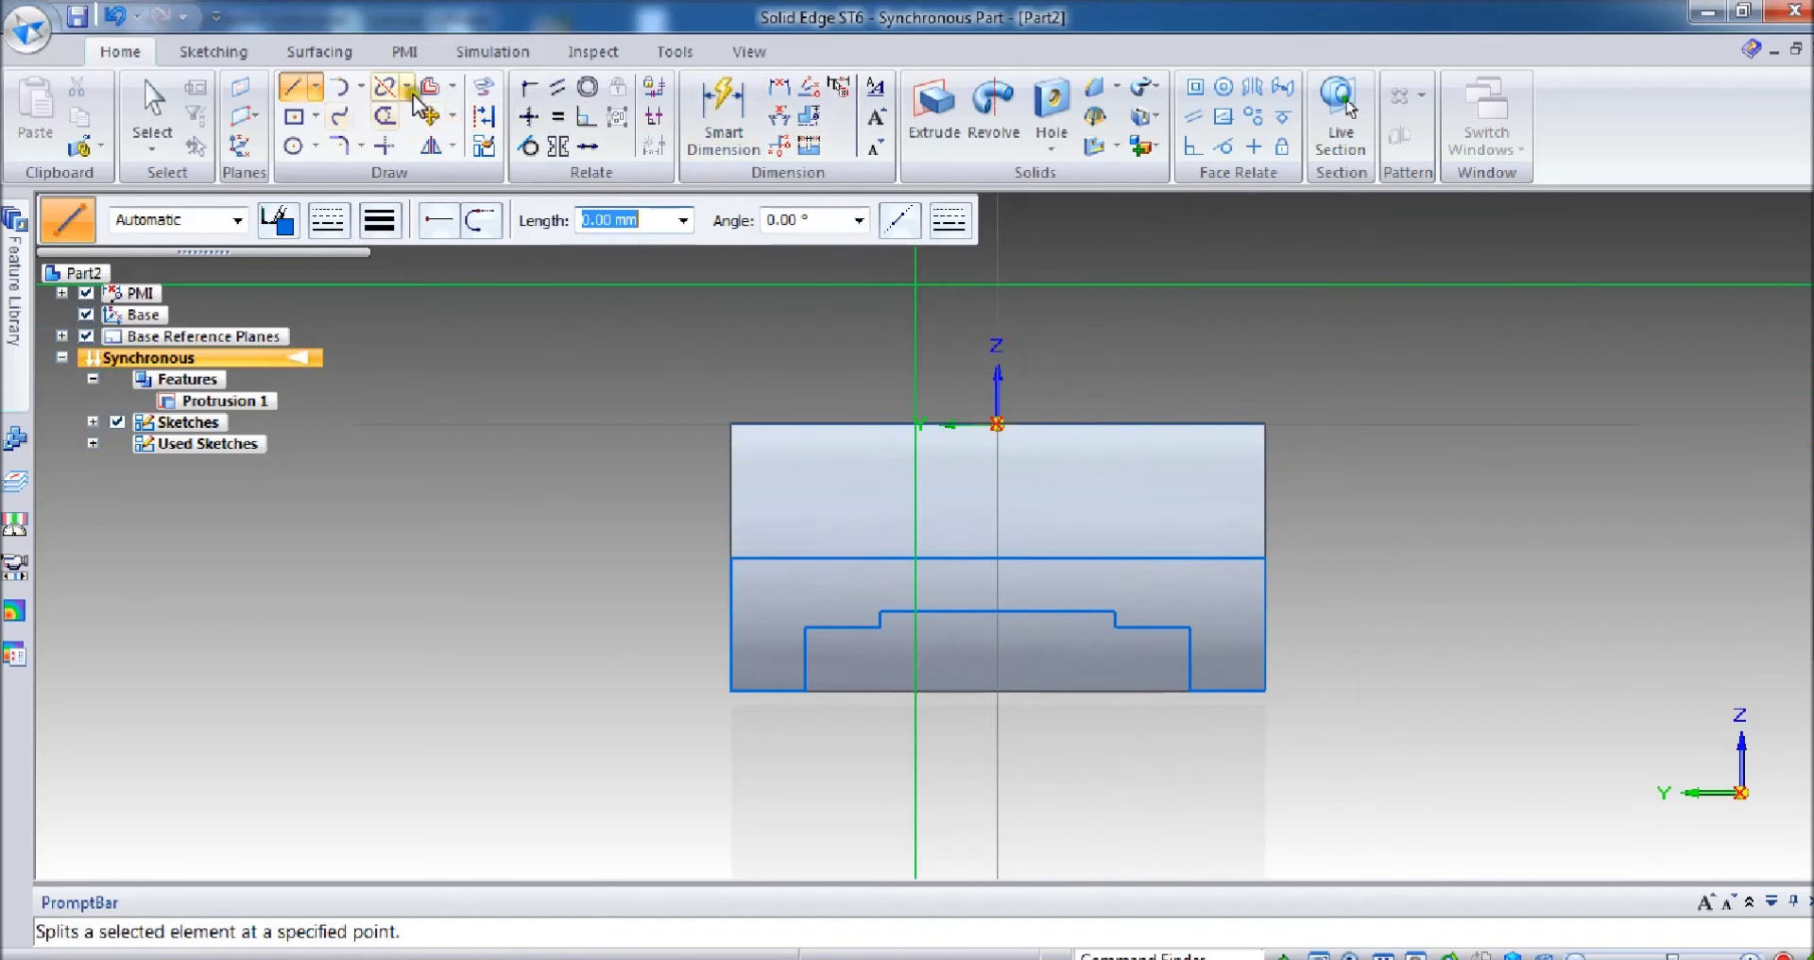
{"action": "left_click", "coordinate": [750, 98]}
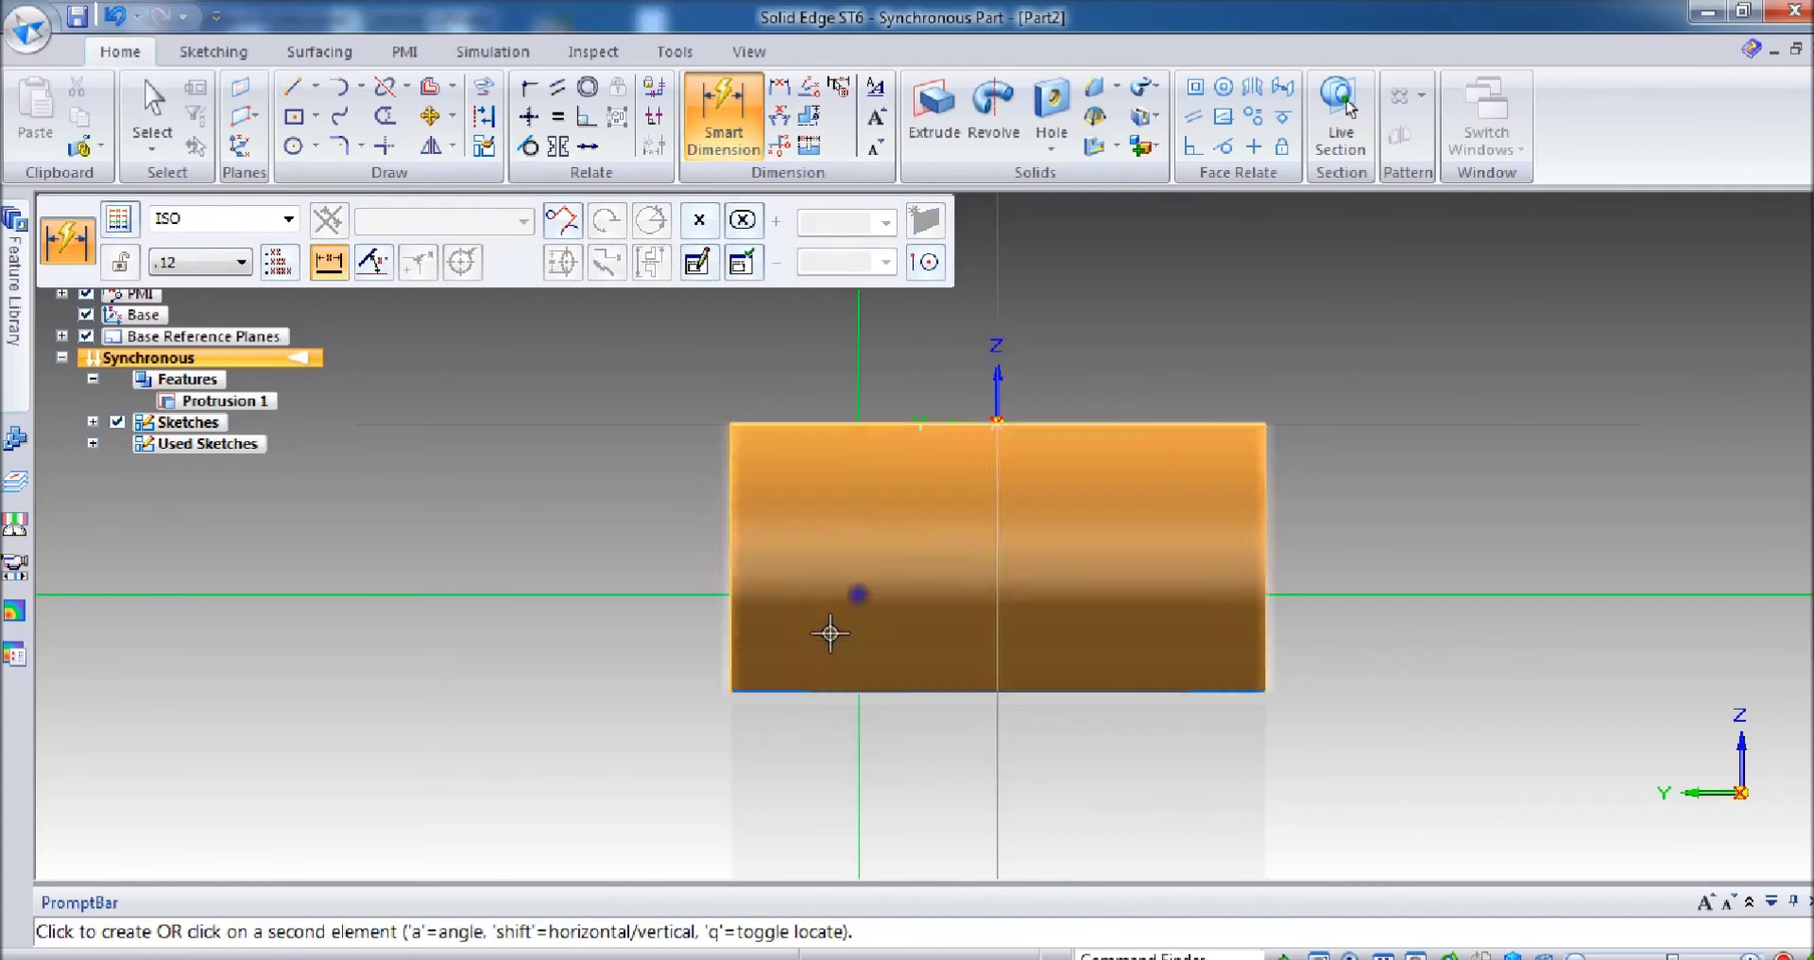
{"action": "right_click", "coordinate": [852, 600]}
{"action": "left_click", "coordinate": [762, 691]}
{"action": "right_click", "coordinate": [768, 713]}
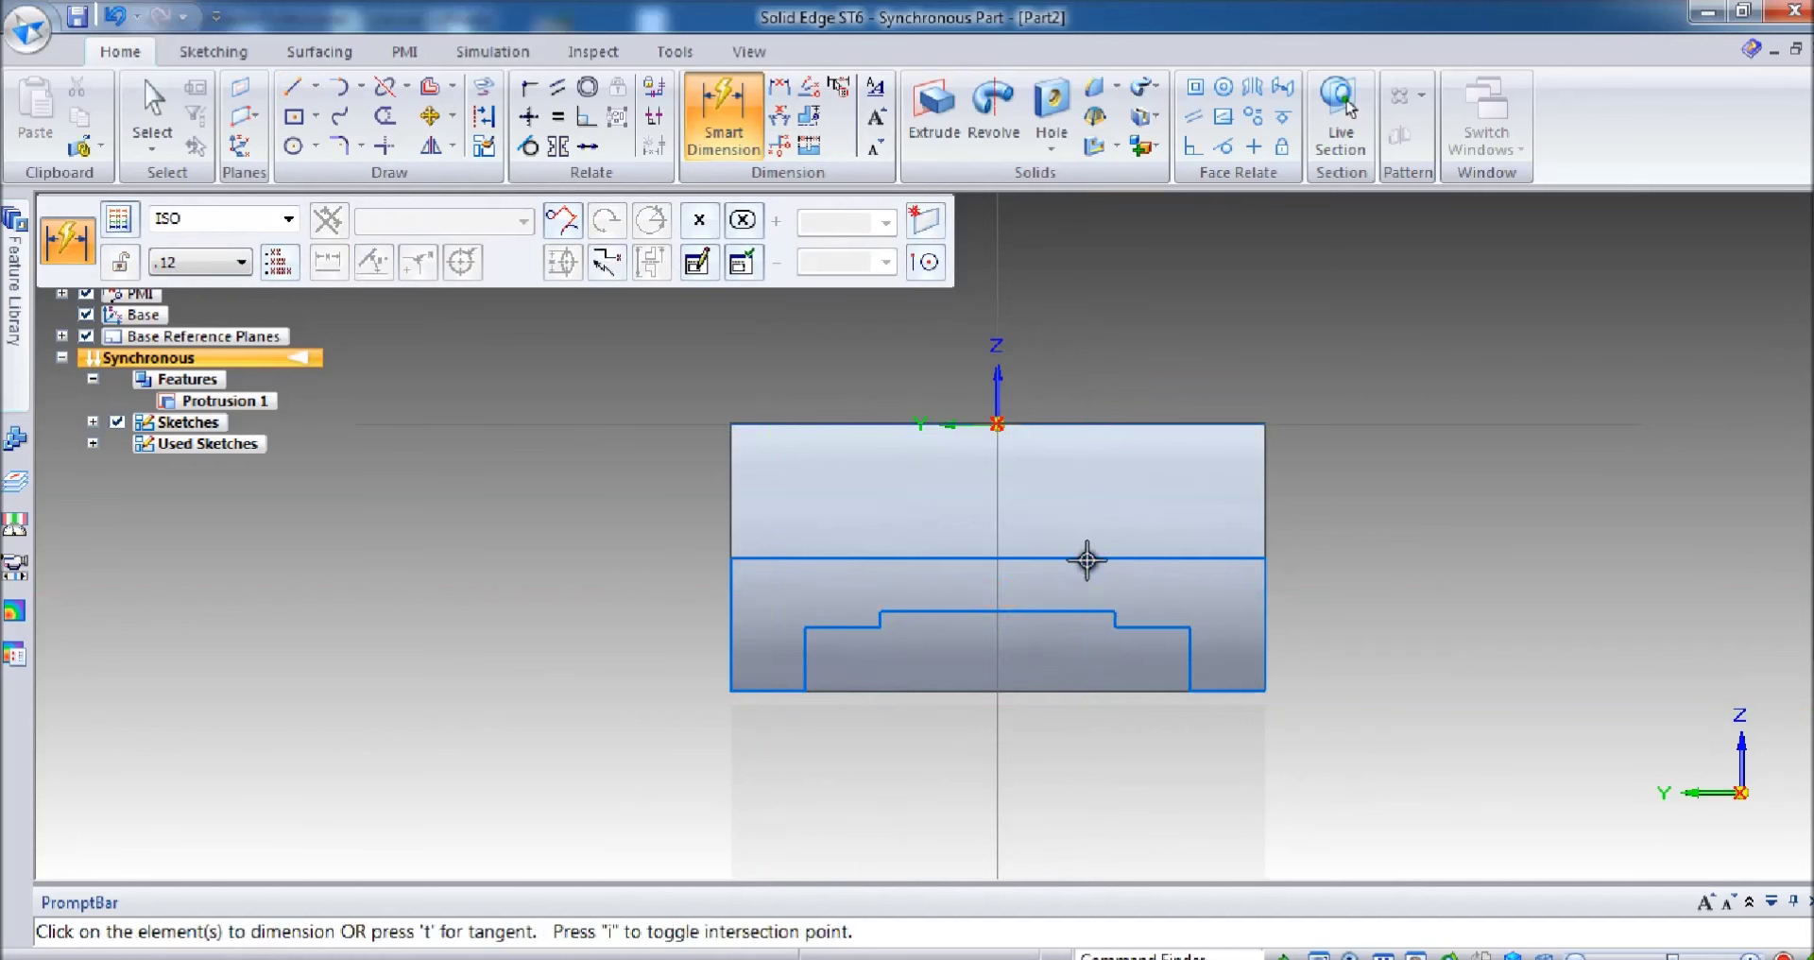
{"action": "left_click", "coordinate": [1169, 626]}
{"action": "right_click", "coordinate": [1172, 593]}
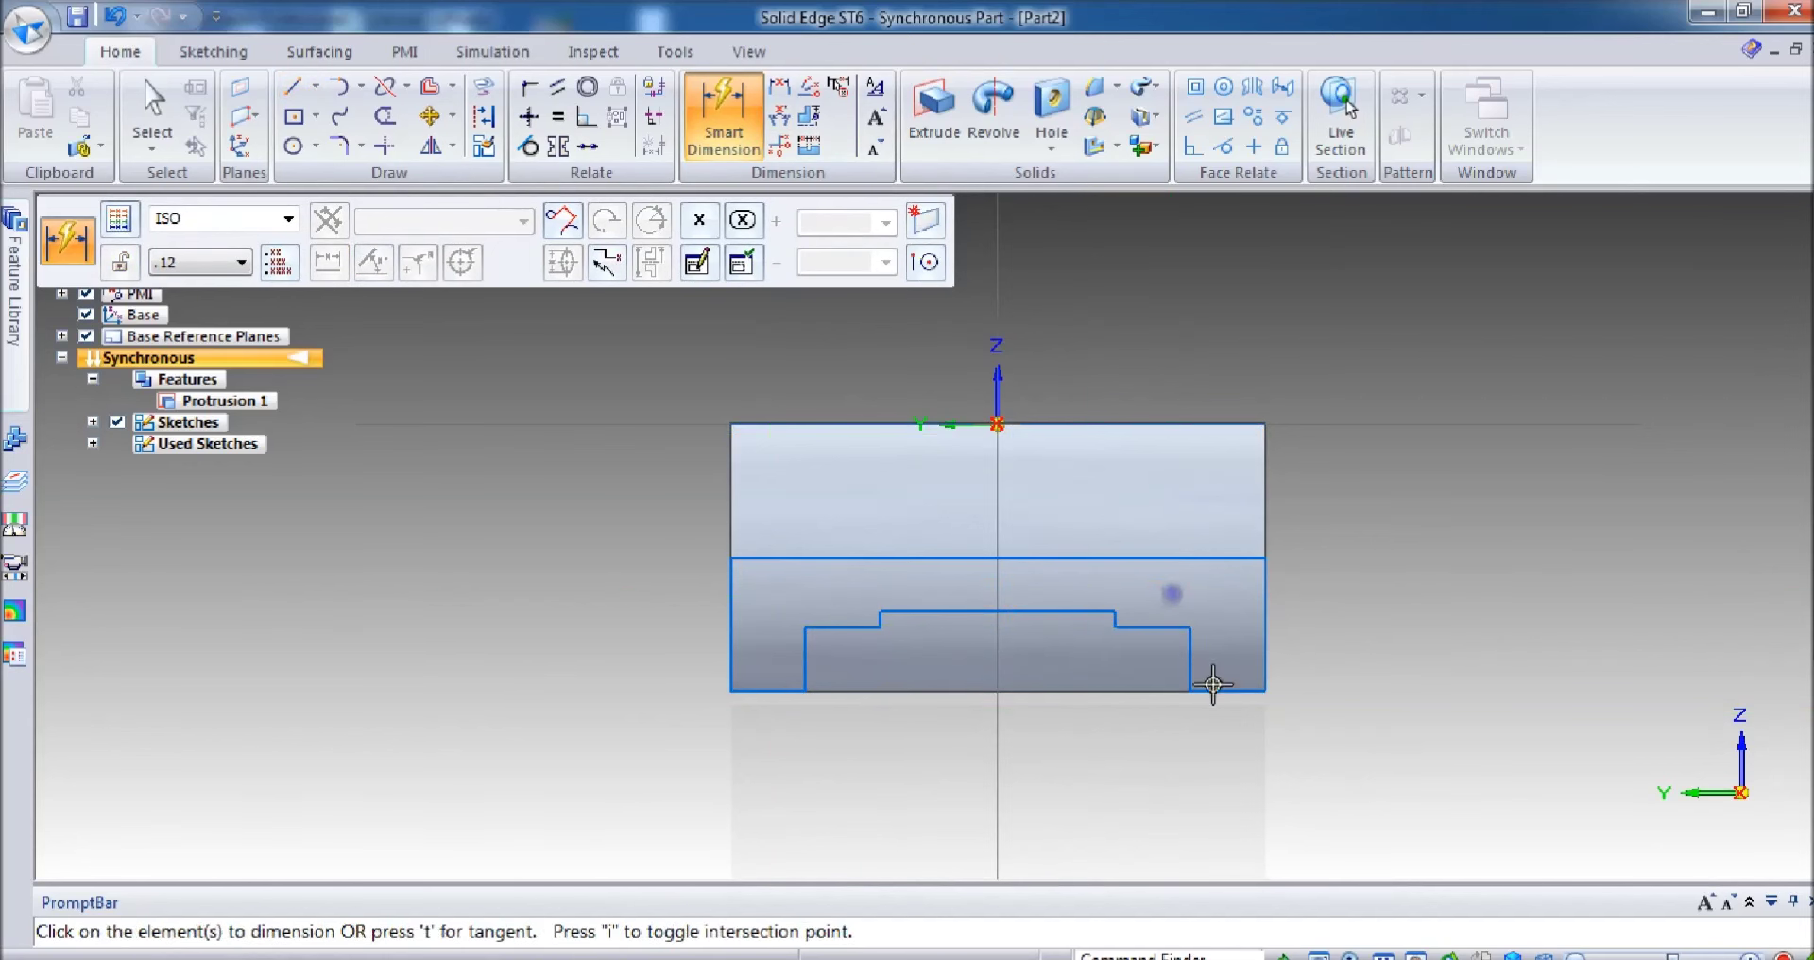
Step: Trim away the upper horizontal line, both side verticals and the outer bottom segments, keeping only the stepped profile
{"action": "left_click", "coordinate": [382, 118]}
{"action": "left_click", "coordinate": [838, 559]}
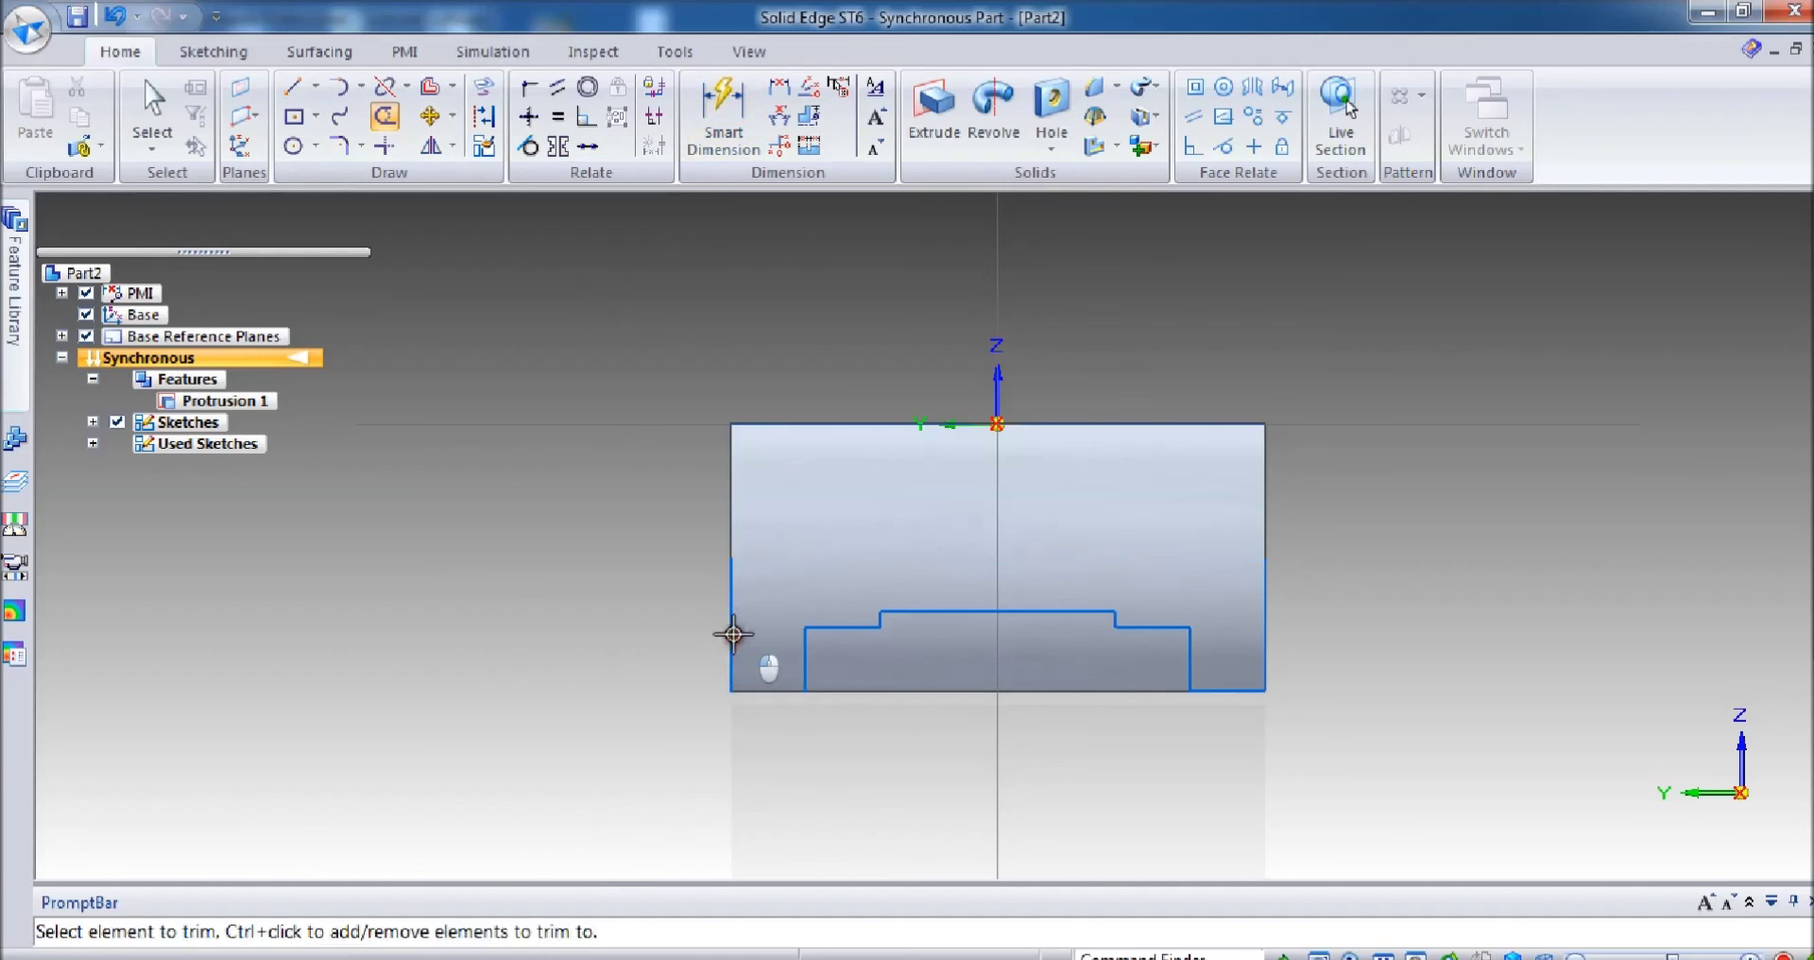
{"action": "left_click", "coordinate": [733, 587]}
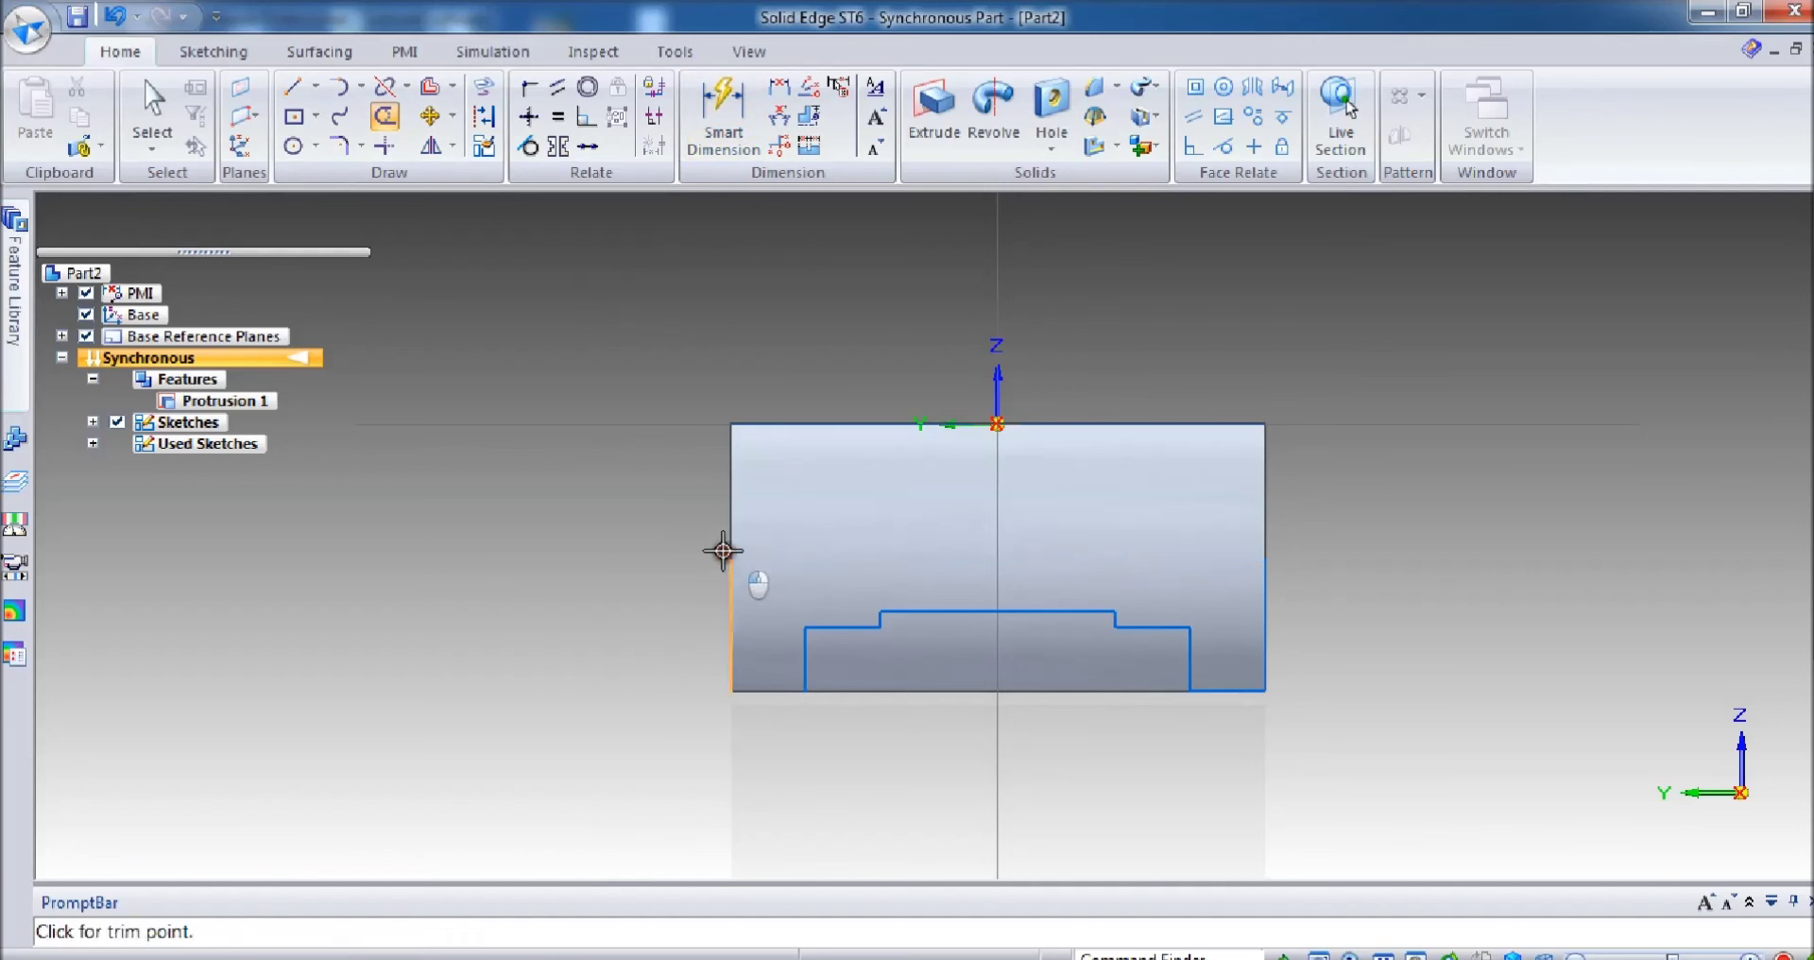
{"action": "left_click", "coordinate": [151, 99]}
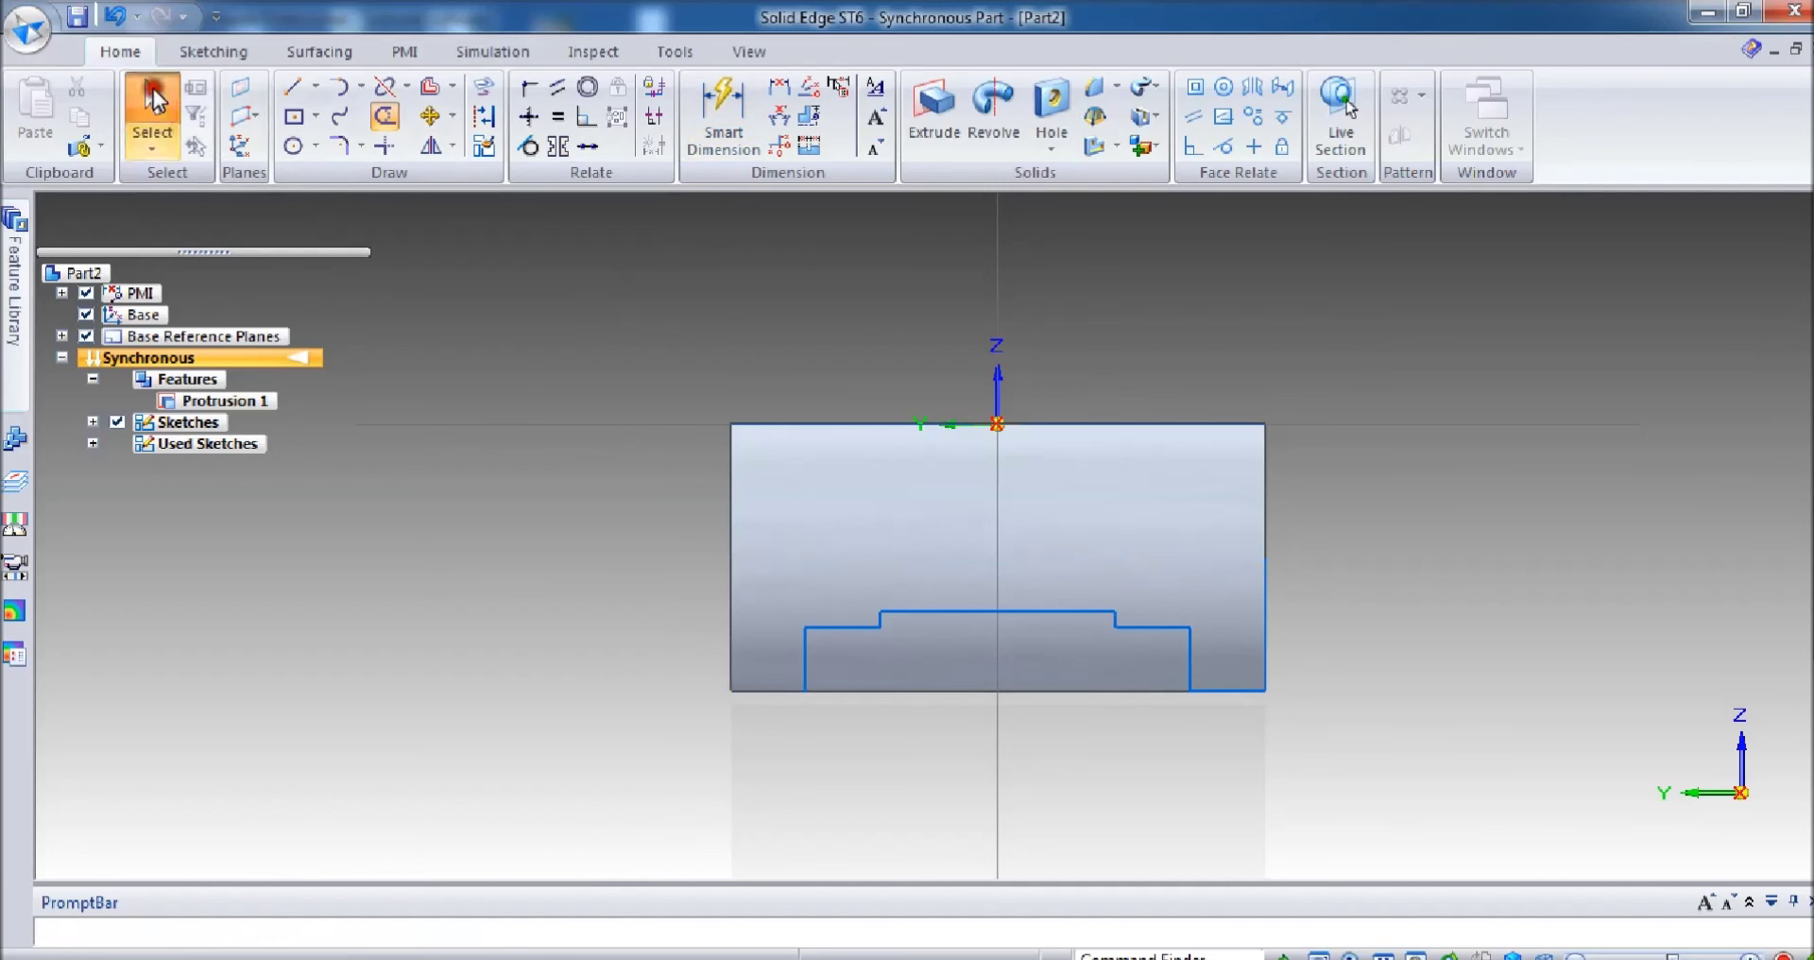
{"action": "left_click", "coordinate": [383, 115]}
{"action": "left_click", "coordinate": [1265, 630]}
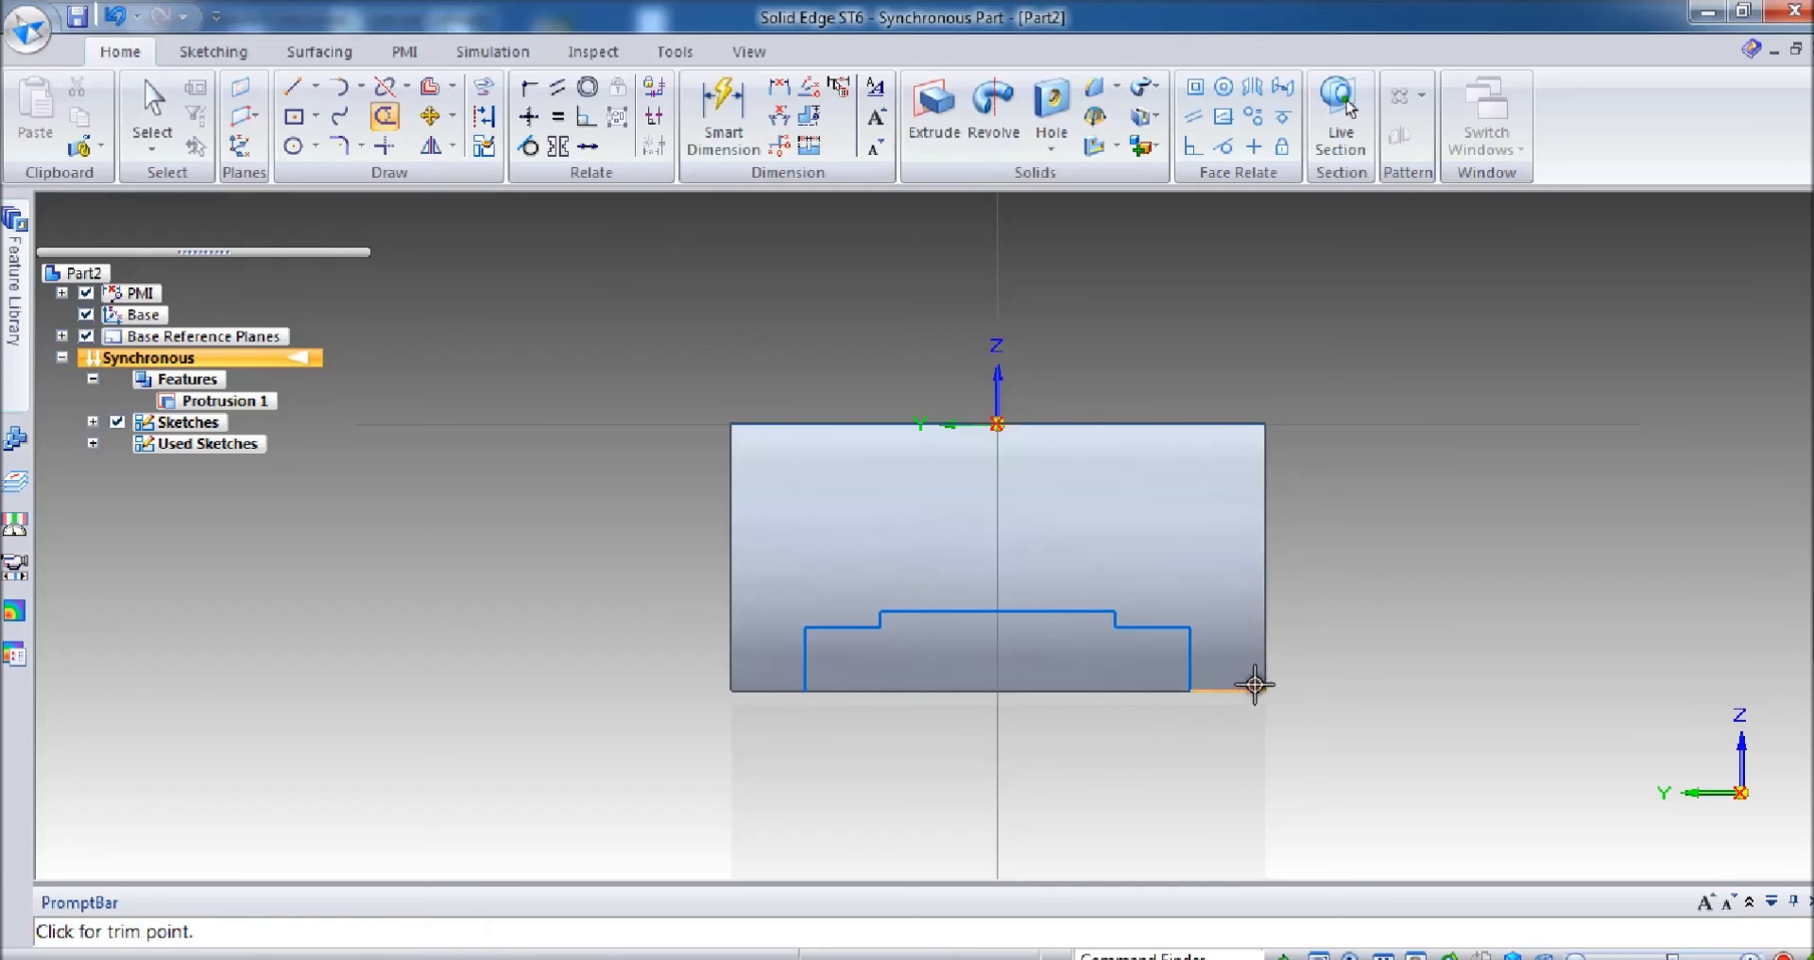
{"action": "left_click", "coordinate": [1254, 683]}
Step: Close the stepped profile with a horizontal line between its two lower ends
{"action": "left_click", "coordinate": [295, 86]}
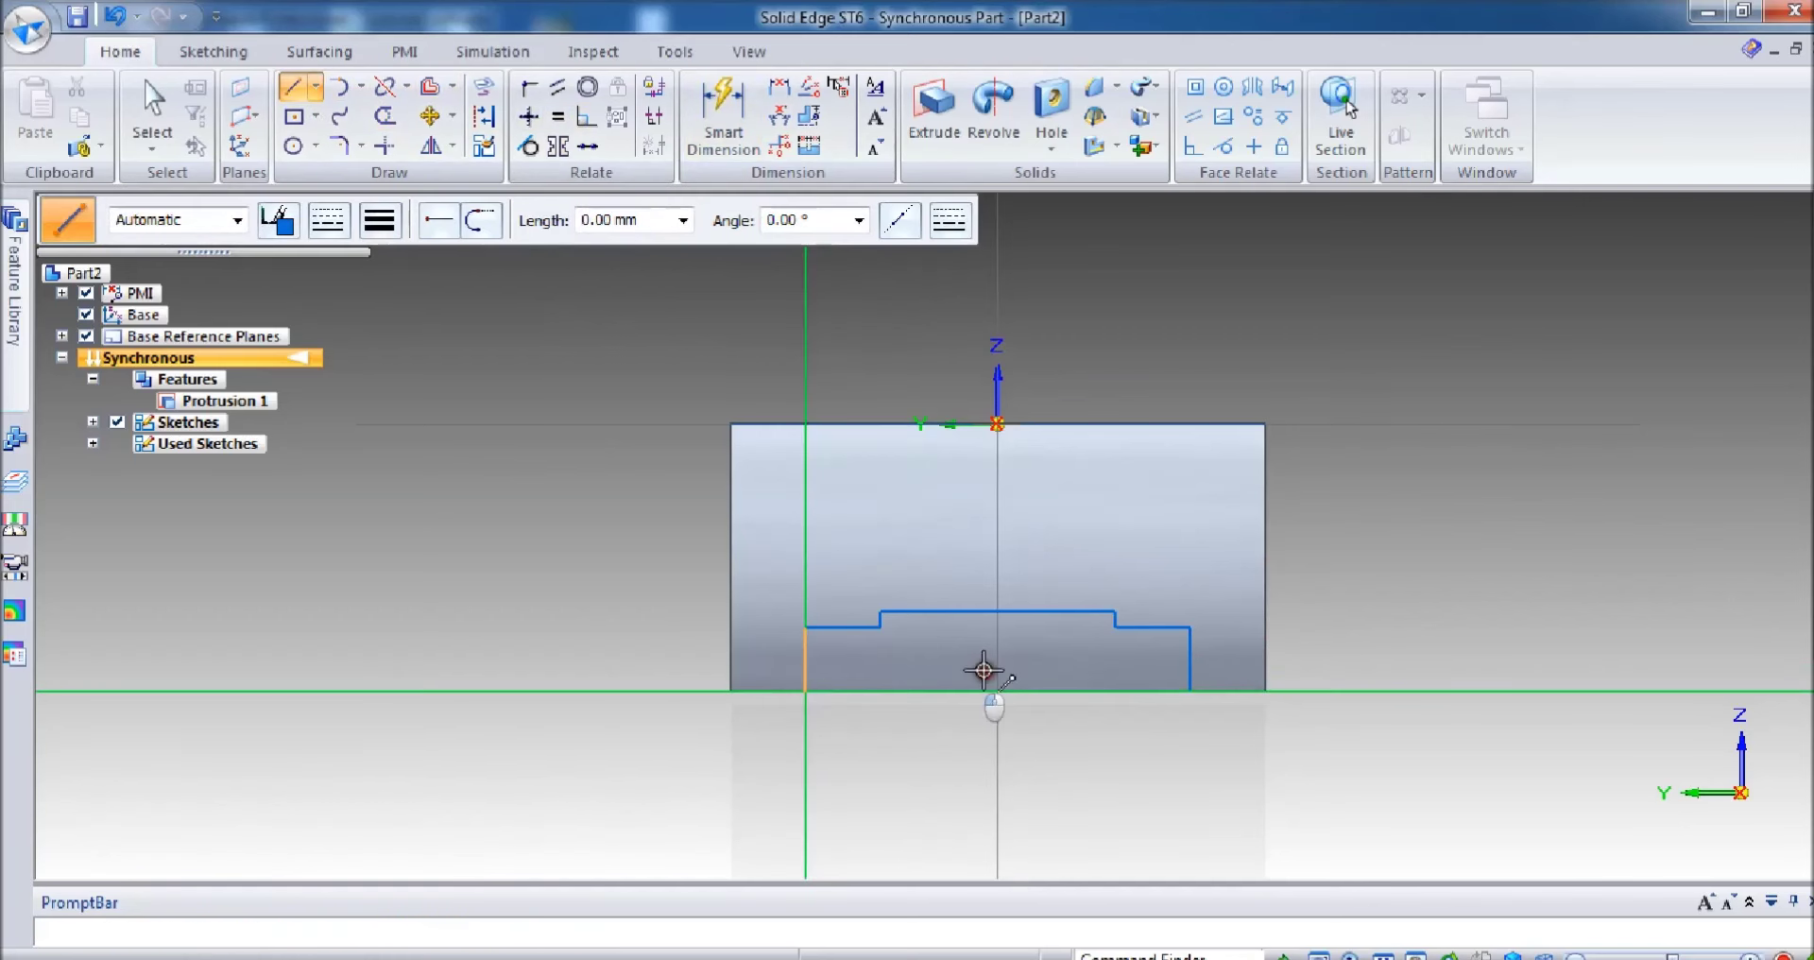
{"action": "left_click", "coordinate": [805, 691]}
{"action": "right_click", "coordinate": [1322, 607]}
Step: Try to revolve the closed stepped profile about its own bottom line, and cancel the operation
{"action": "middle_click_drag", "start_coordinate": [1337, 585], "coordinate": [1168, 584]}
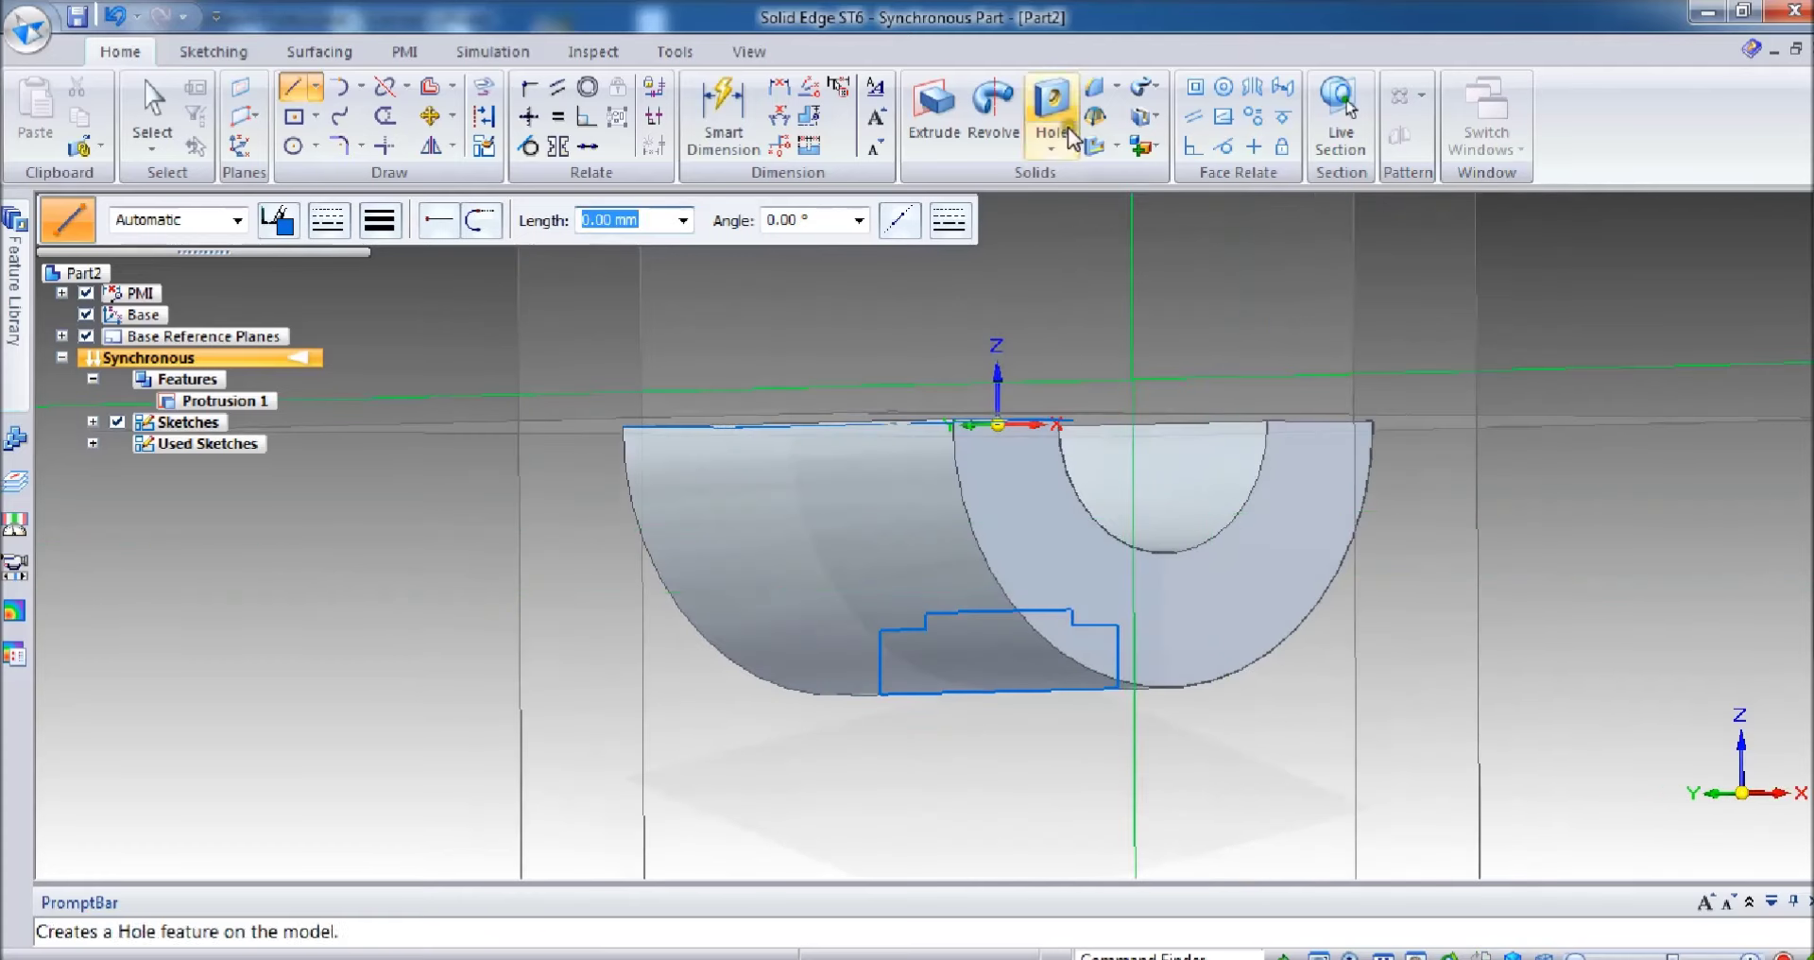
{"action": "left_click", "coordinate": [993, 109]}
{"action": "left_click", "coordinate": [1116, 631]}
{"action": "right_click", "coordinate": [1114, 631]}
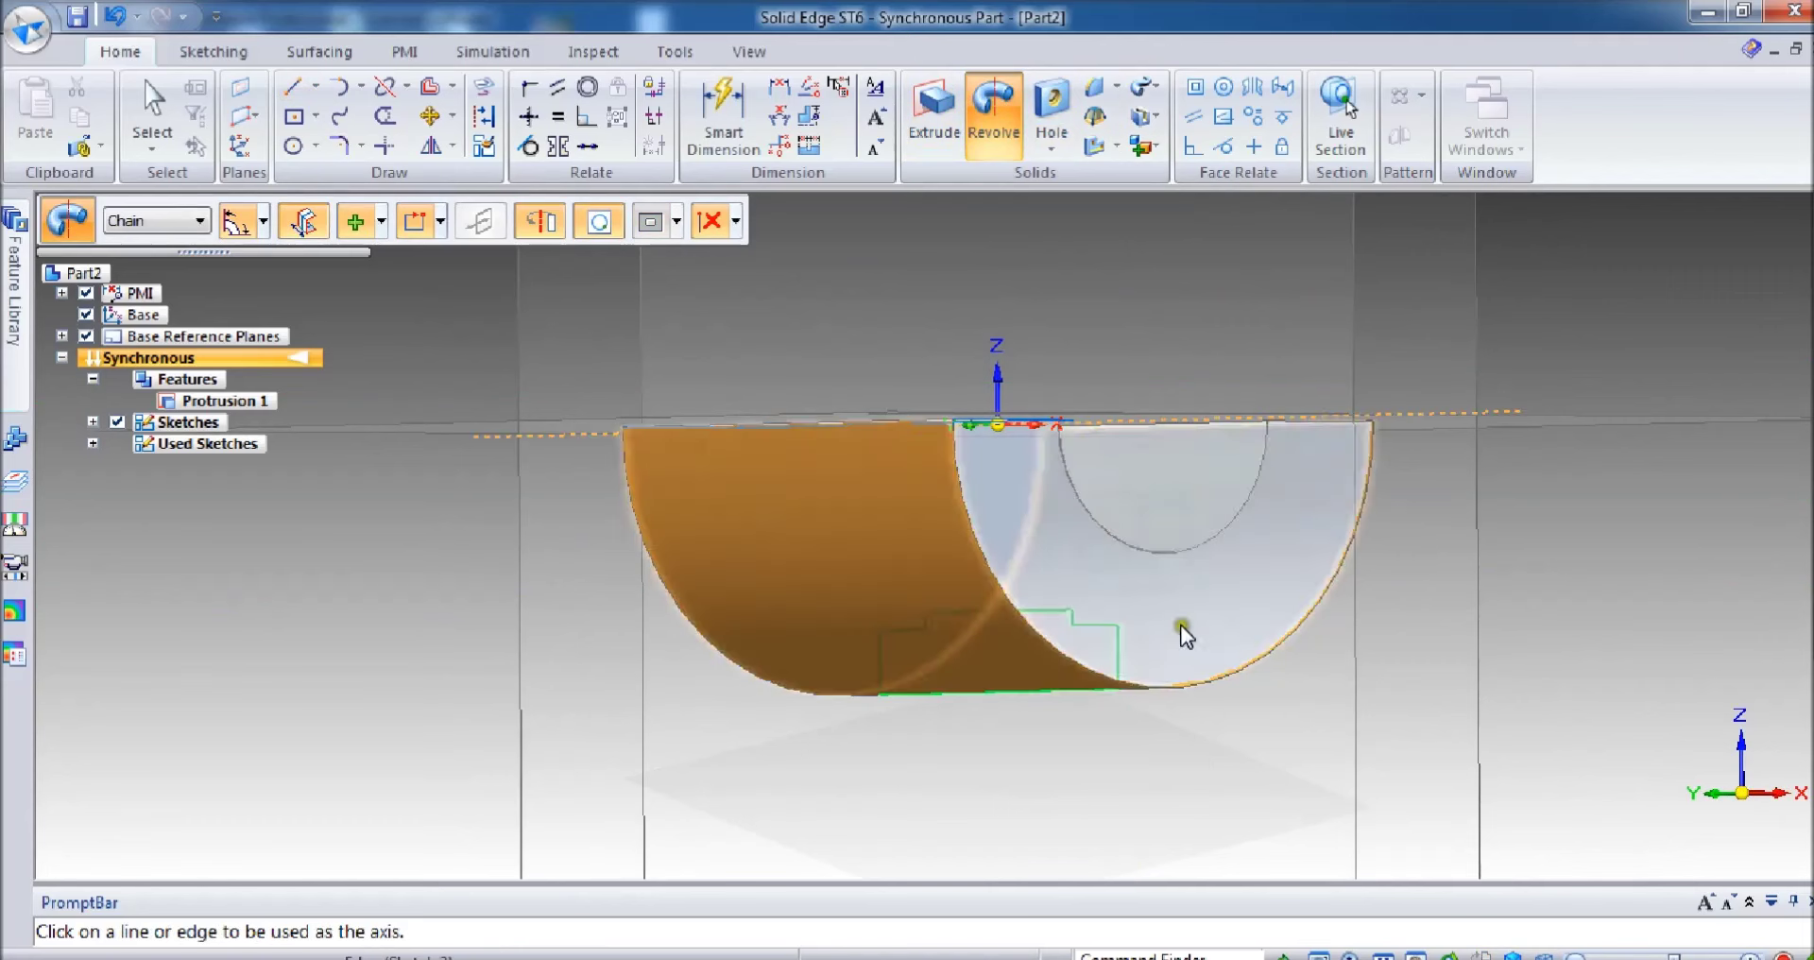
{"action": "mouse_move", "coordinate": [1477, 661]}
{"action": "middle_mouse_down"}
{"action": "mouse_move", "coordinate": [1437, 558]}
{"action": "mouse_move", "coordinate": [1408, 561]}
{"action": "middle_mouse_up"}
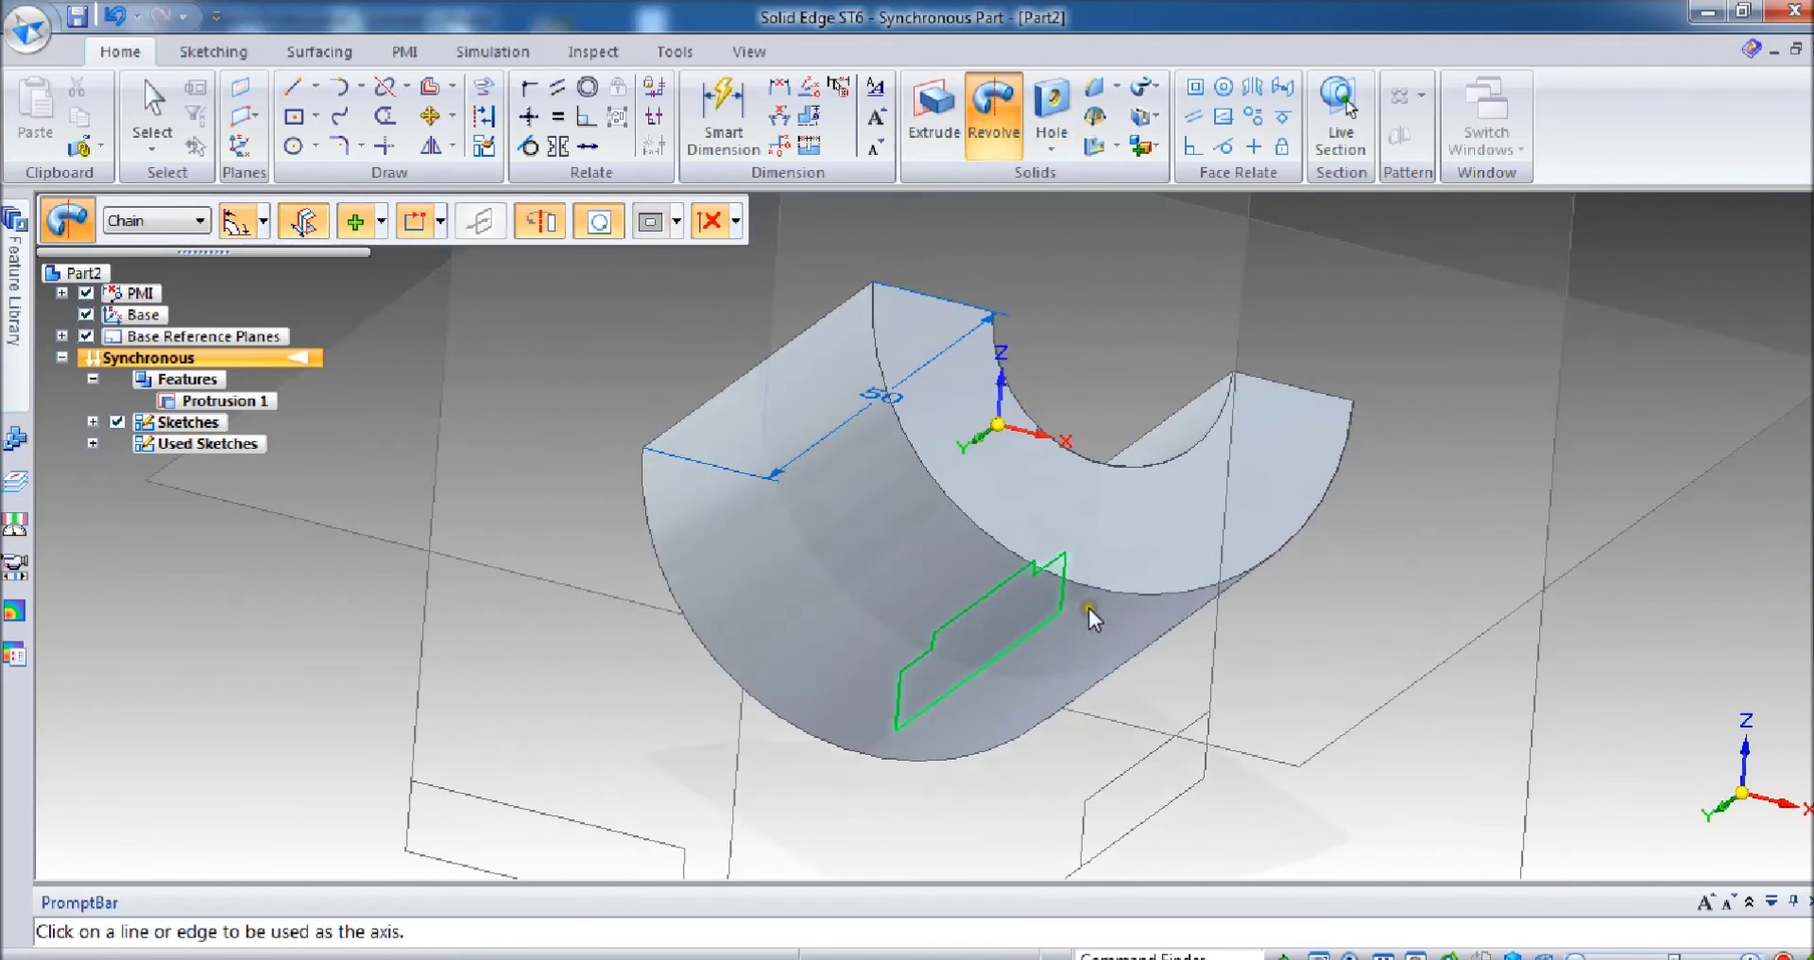
{"action": "left_click", "coordinate": [1041, 625]}
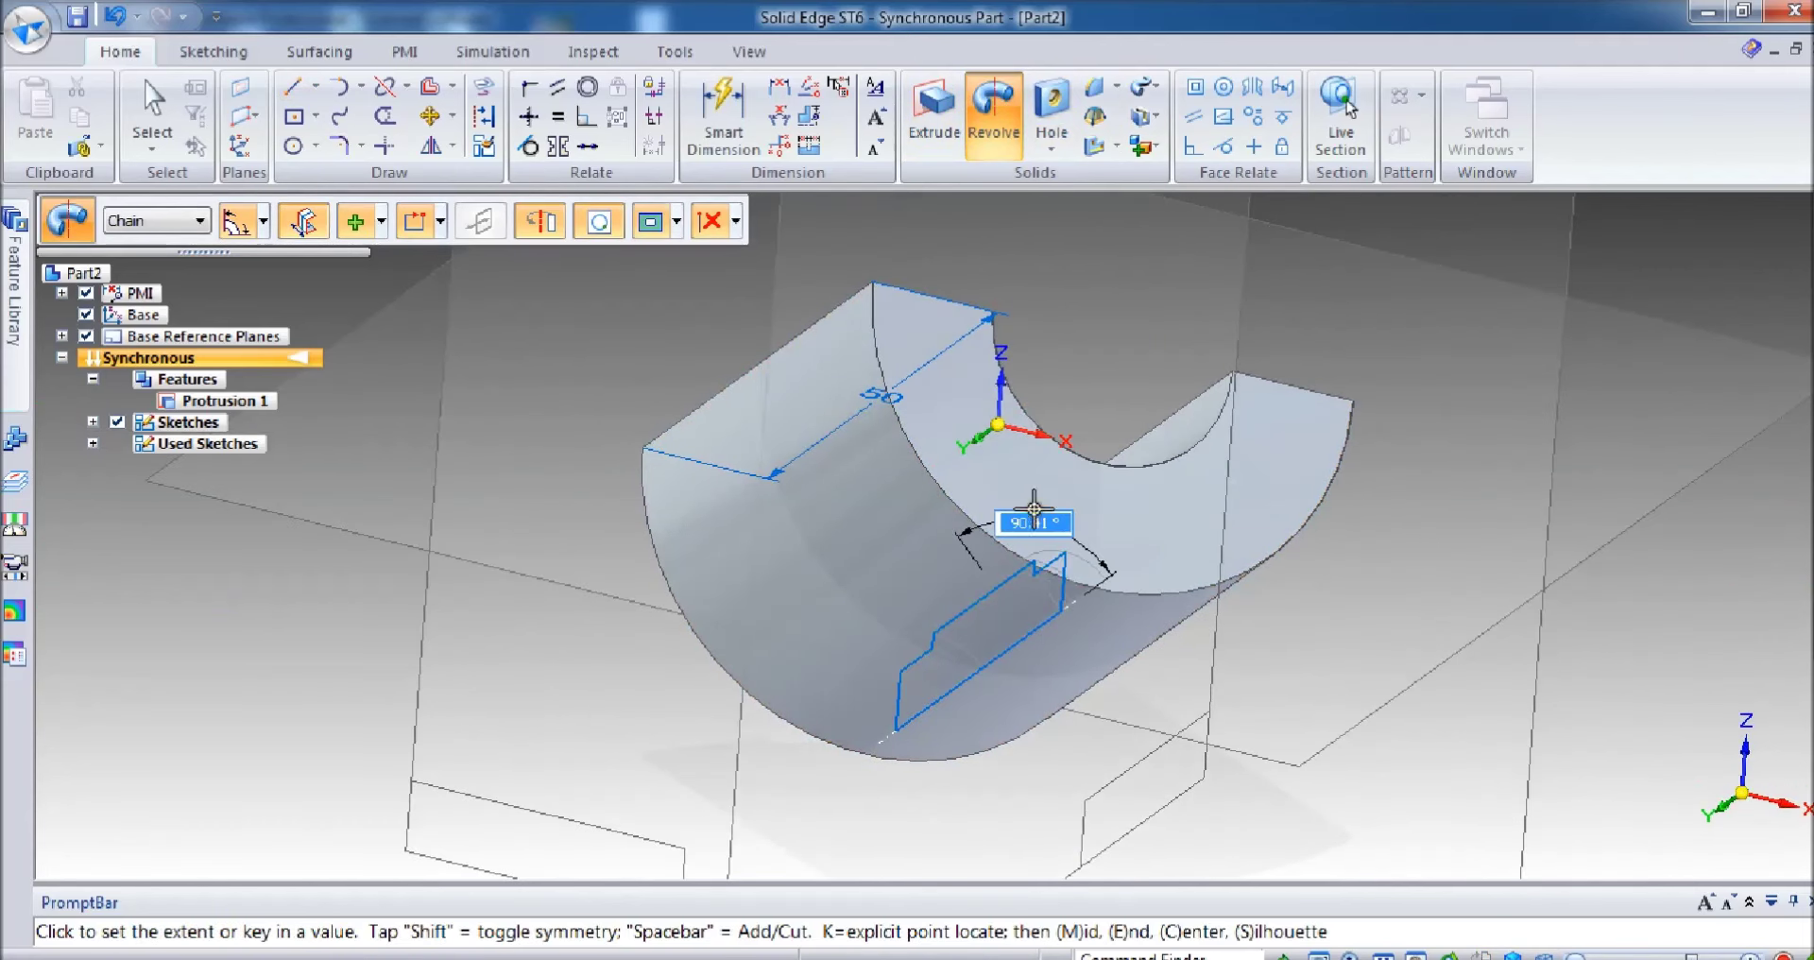
{"action": "key", "text": "Escape"}
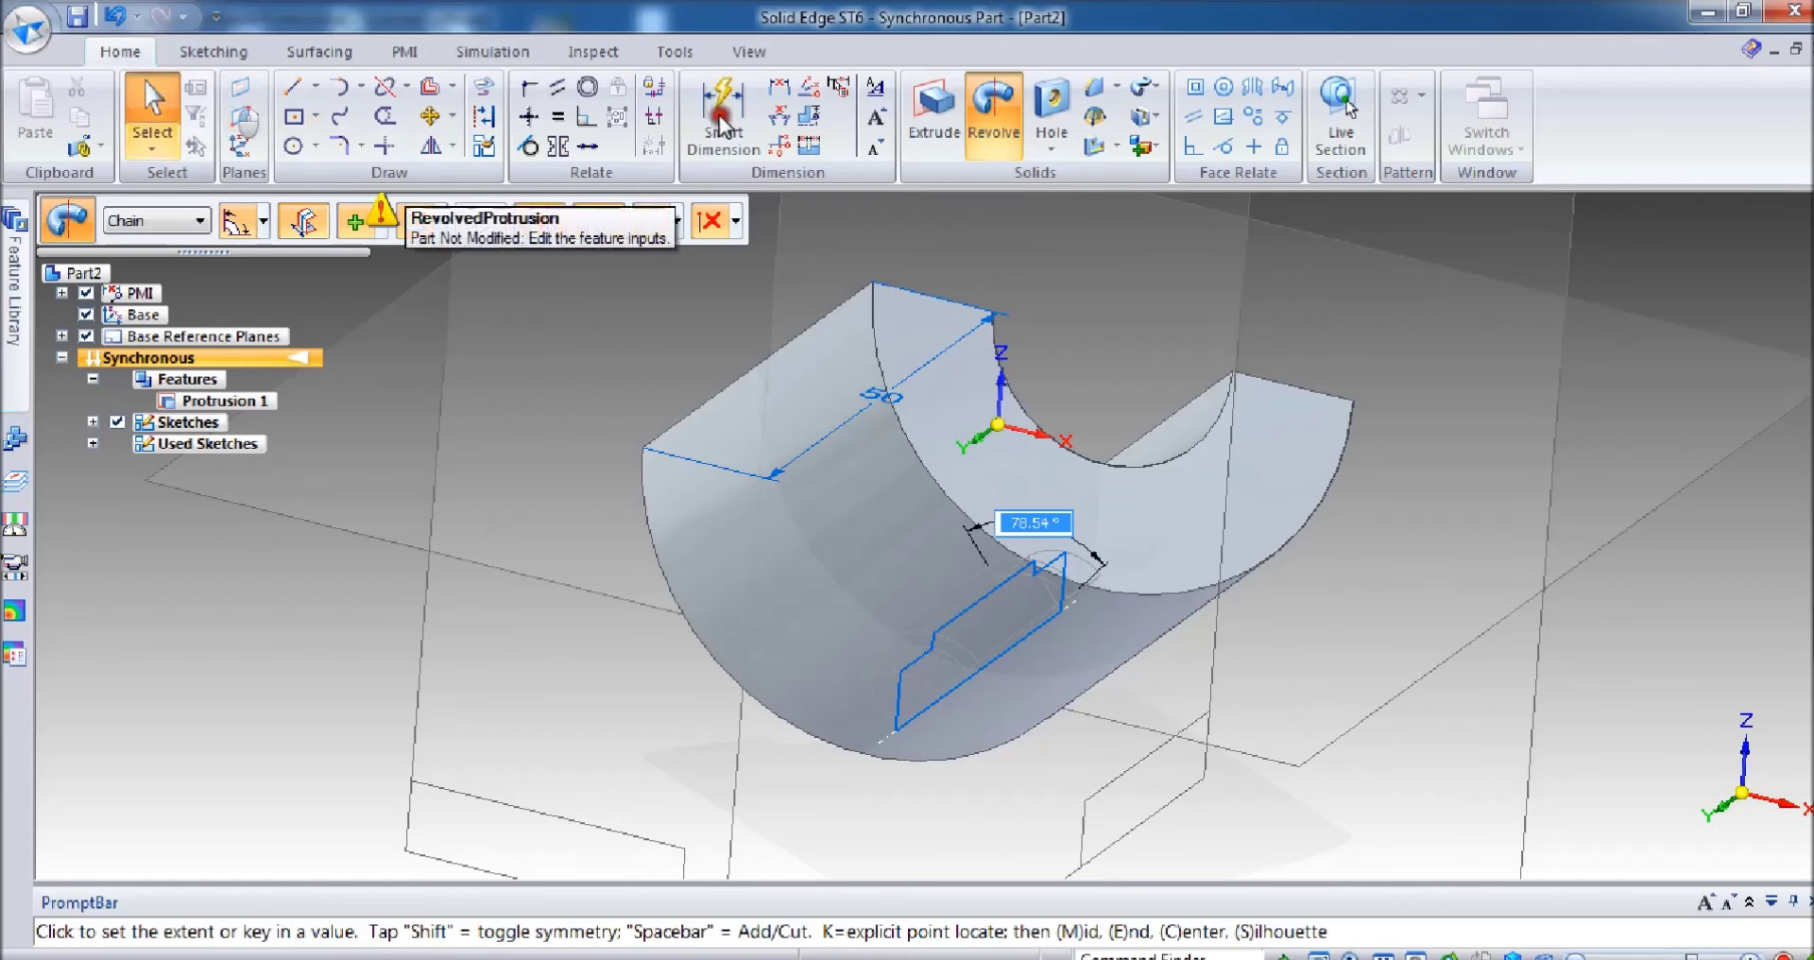
Step: Try to revolve the closed stepped profile about the base X axis, and cancel the operation
{"action": "left_click", "coordinate": [1045, 626]}
{"action": "middle_click_drag", "start_coordinate": [1638, 633], "coordinate": [1614, 755]}
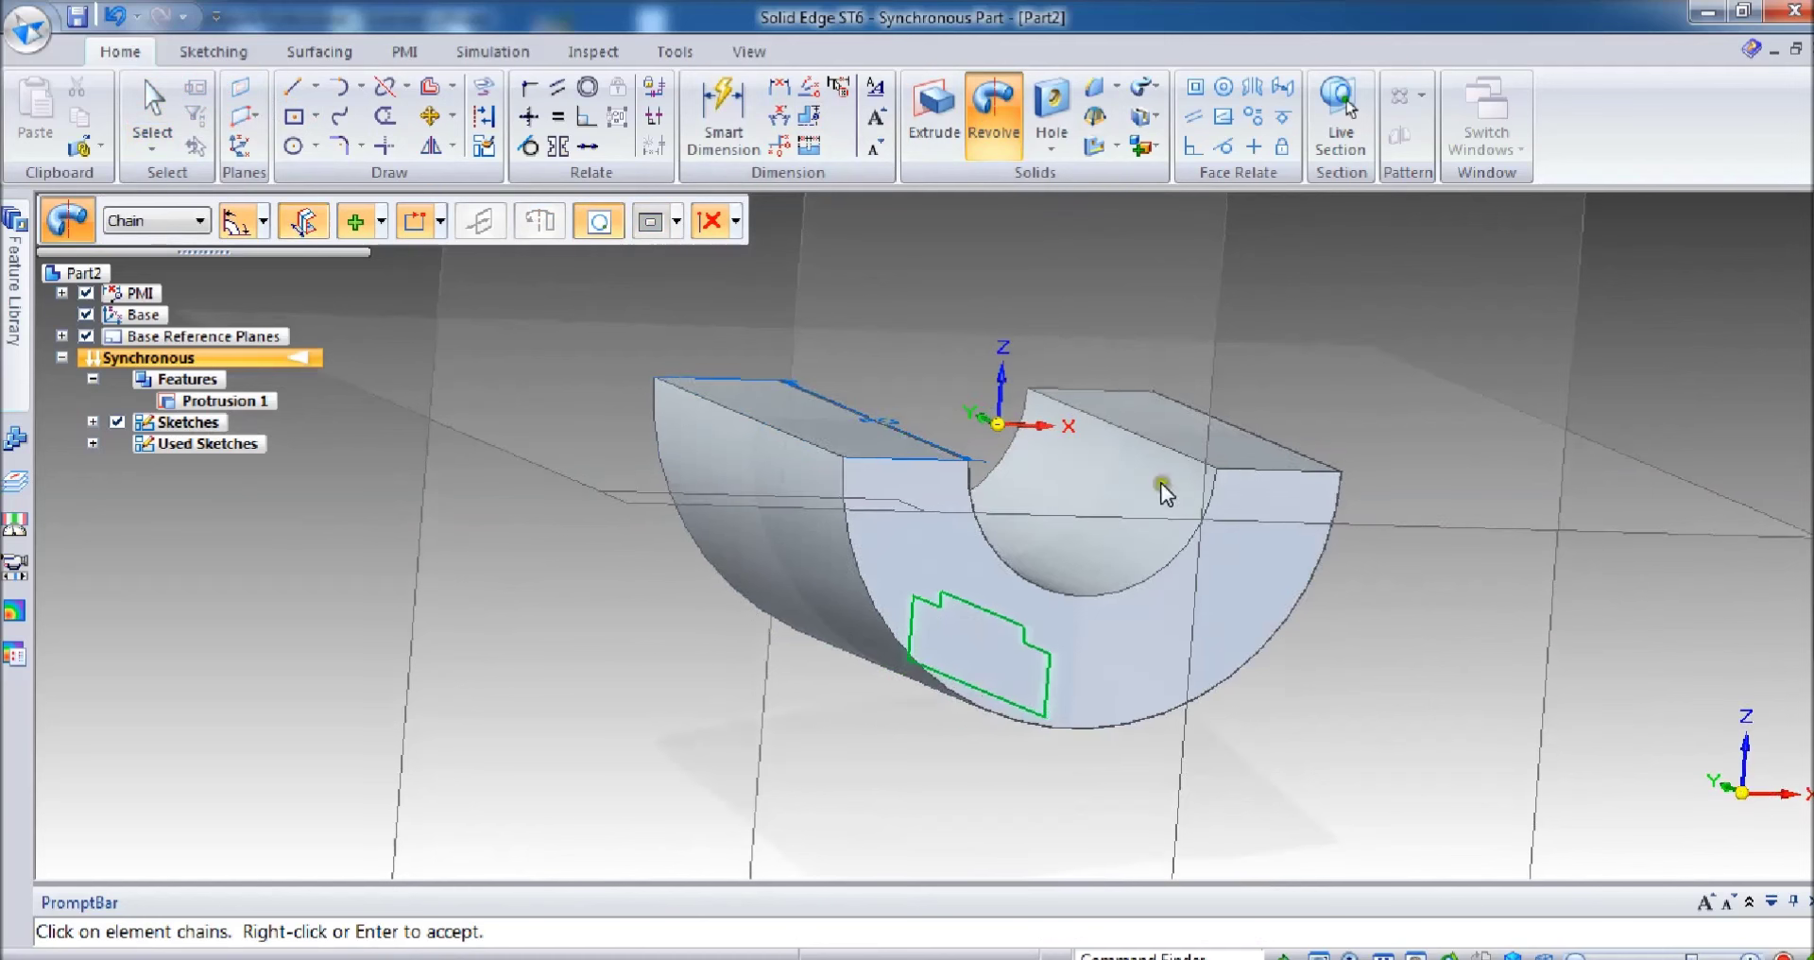
{"action": "scroll", "coordinate": [1043, 423], "scroll_direction": "up", "scroll_amount": 2}
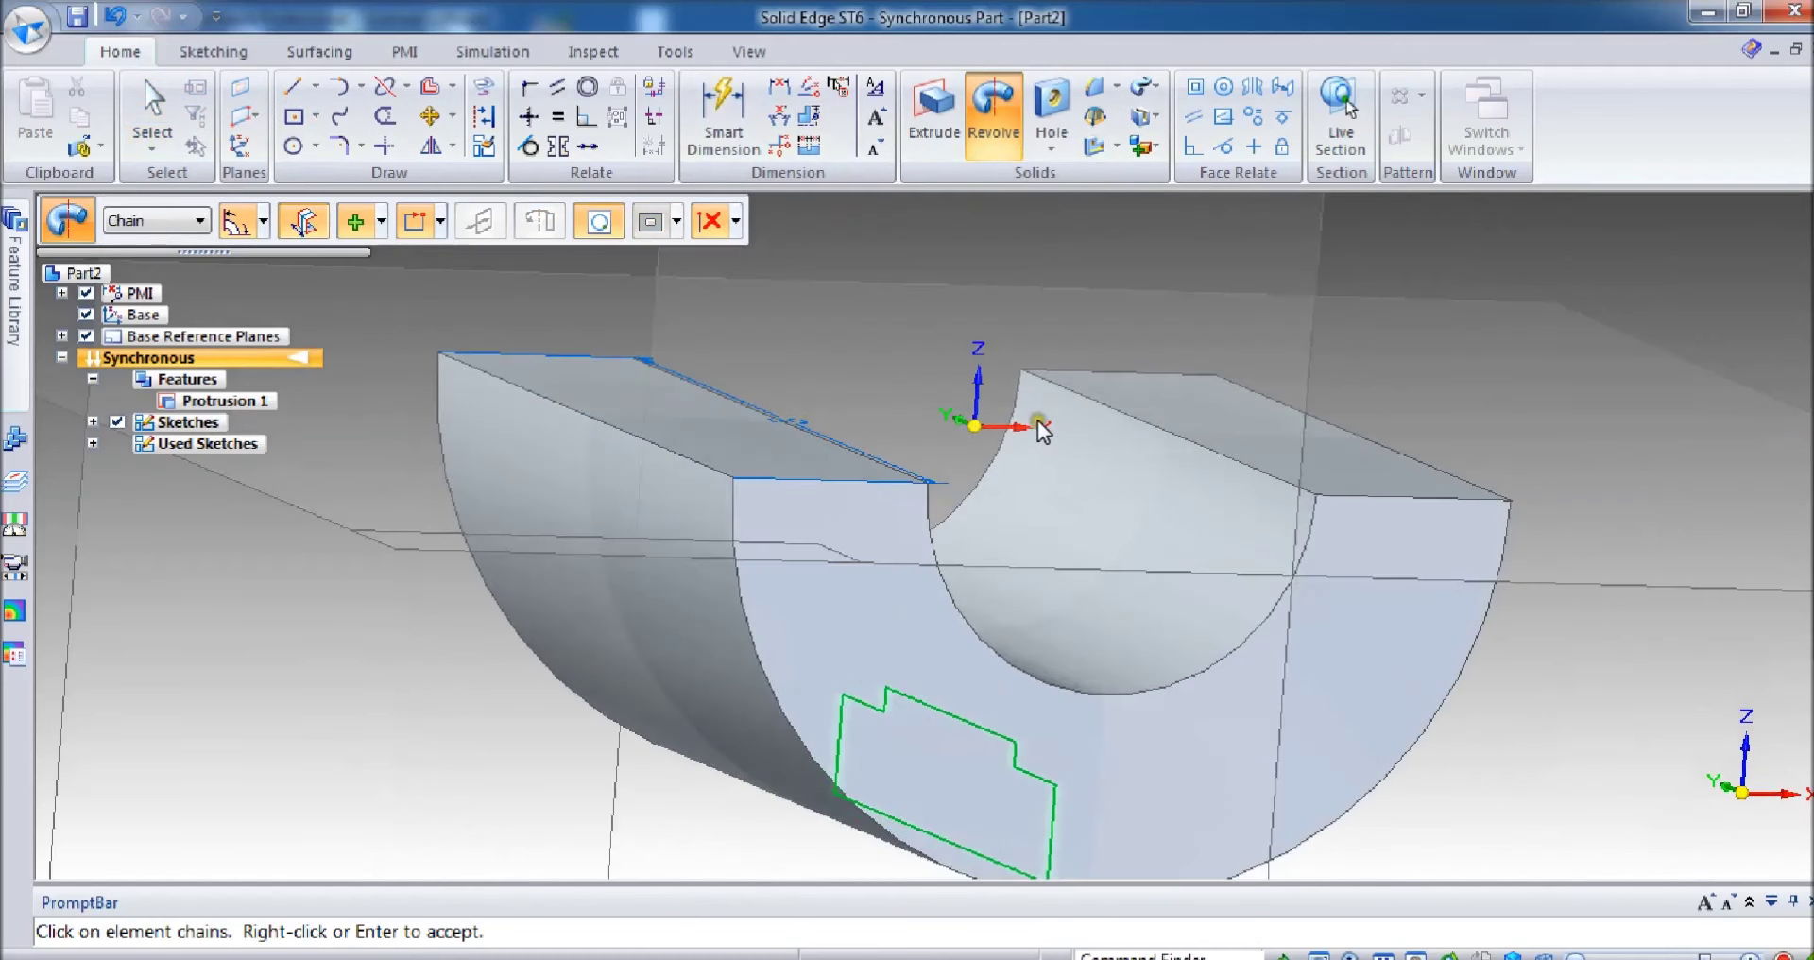
{"action": "right_click", "coordinate": [1016, 427]}
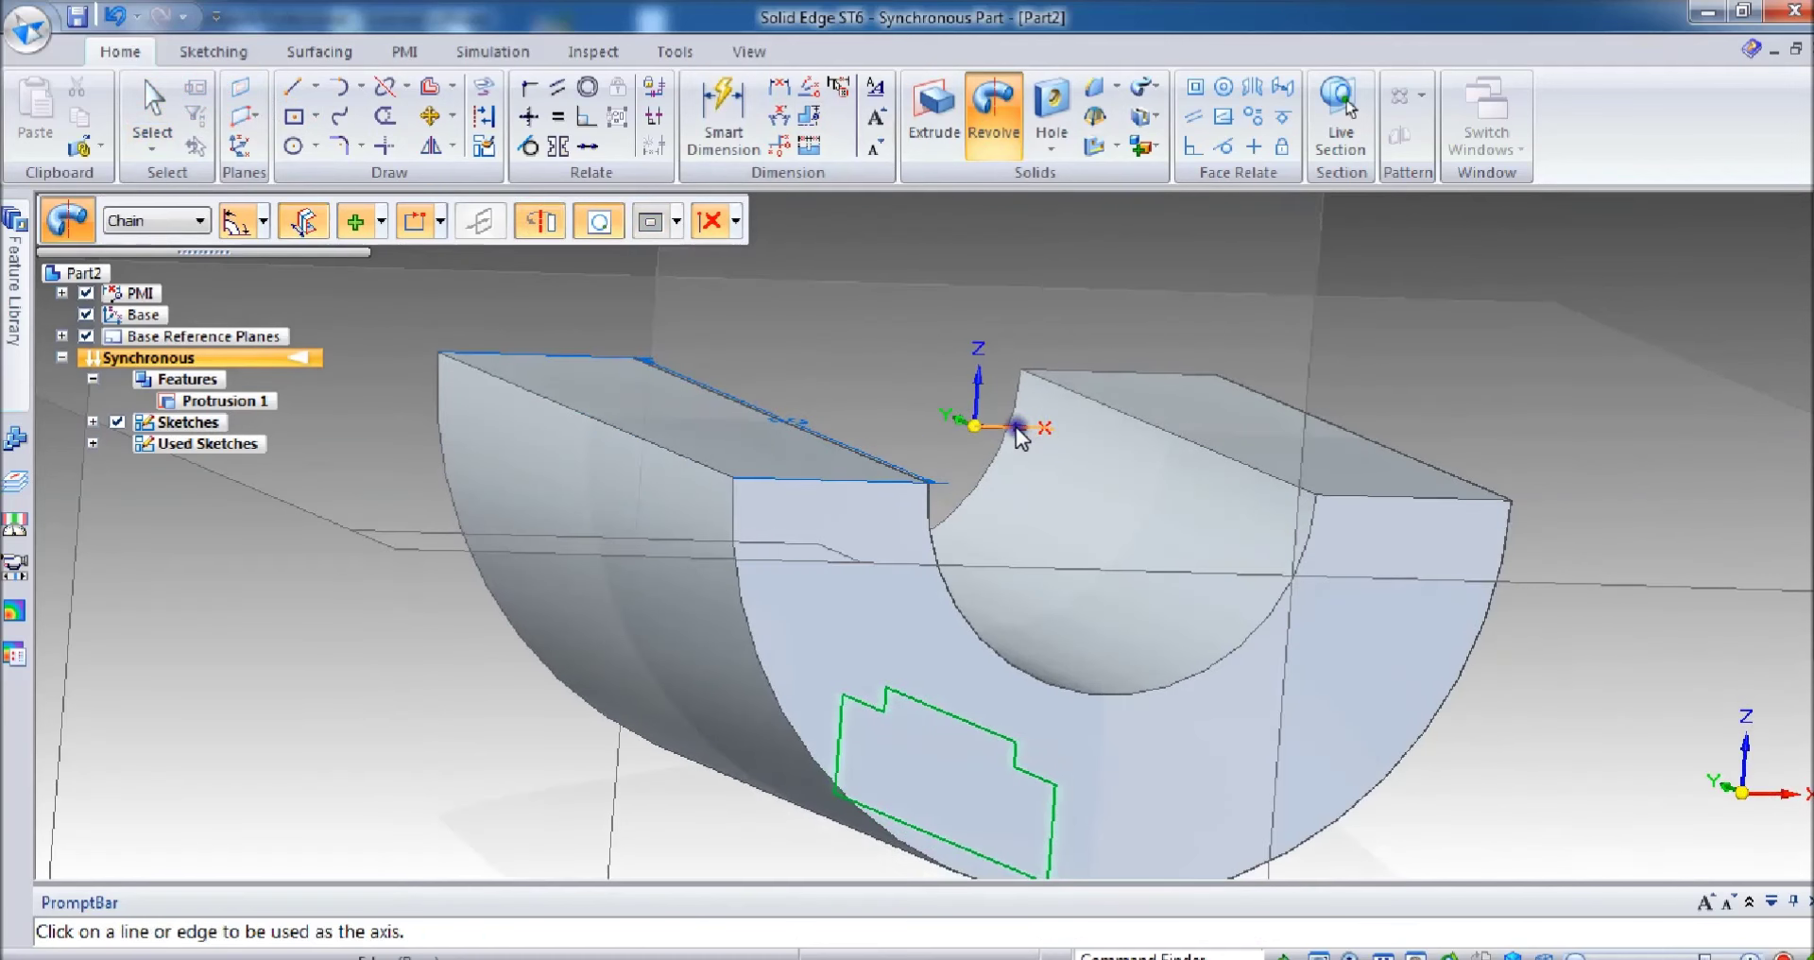
{"action": "left_click", "coordinate": [1017, 427]}
{"action": "scroll", "coordinate": [1206, 393], "scroll_direction": "down", "scroll_amount": 1}
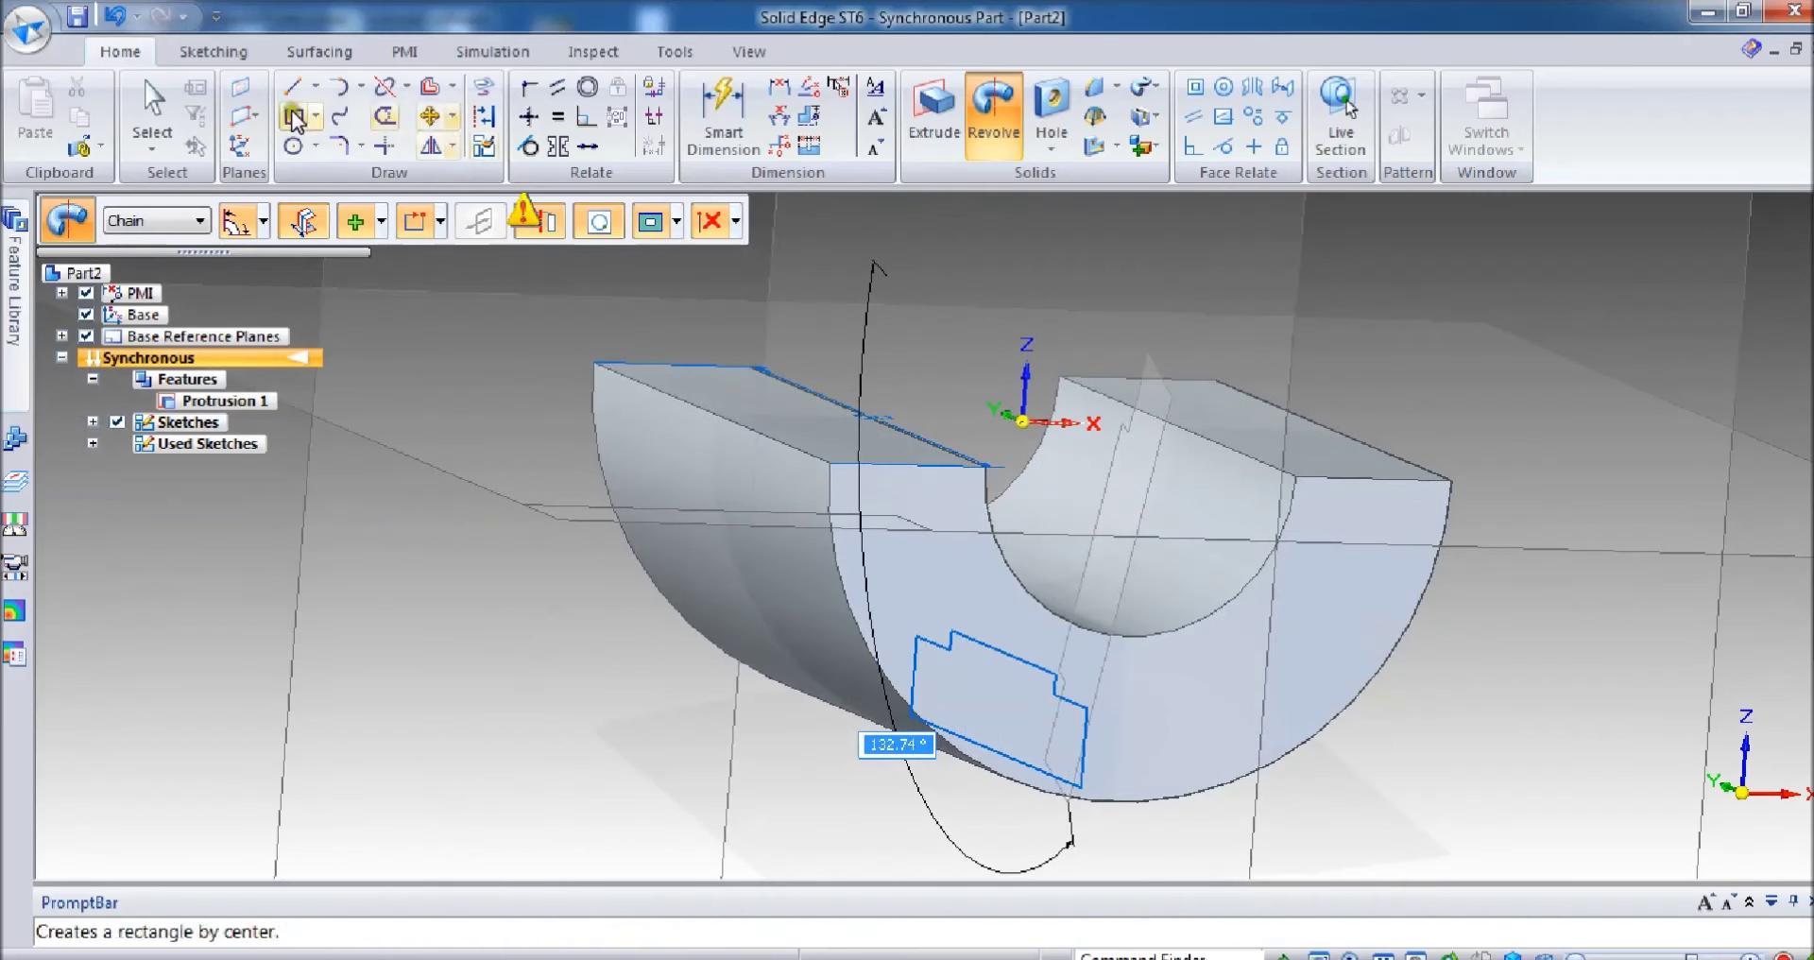
{"action": "key", "text": "Escape"}
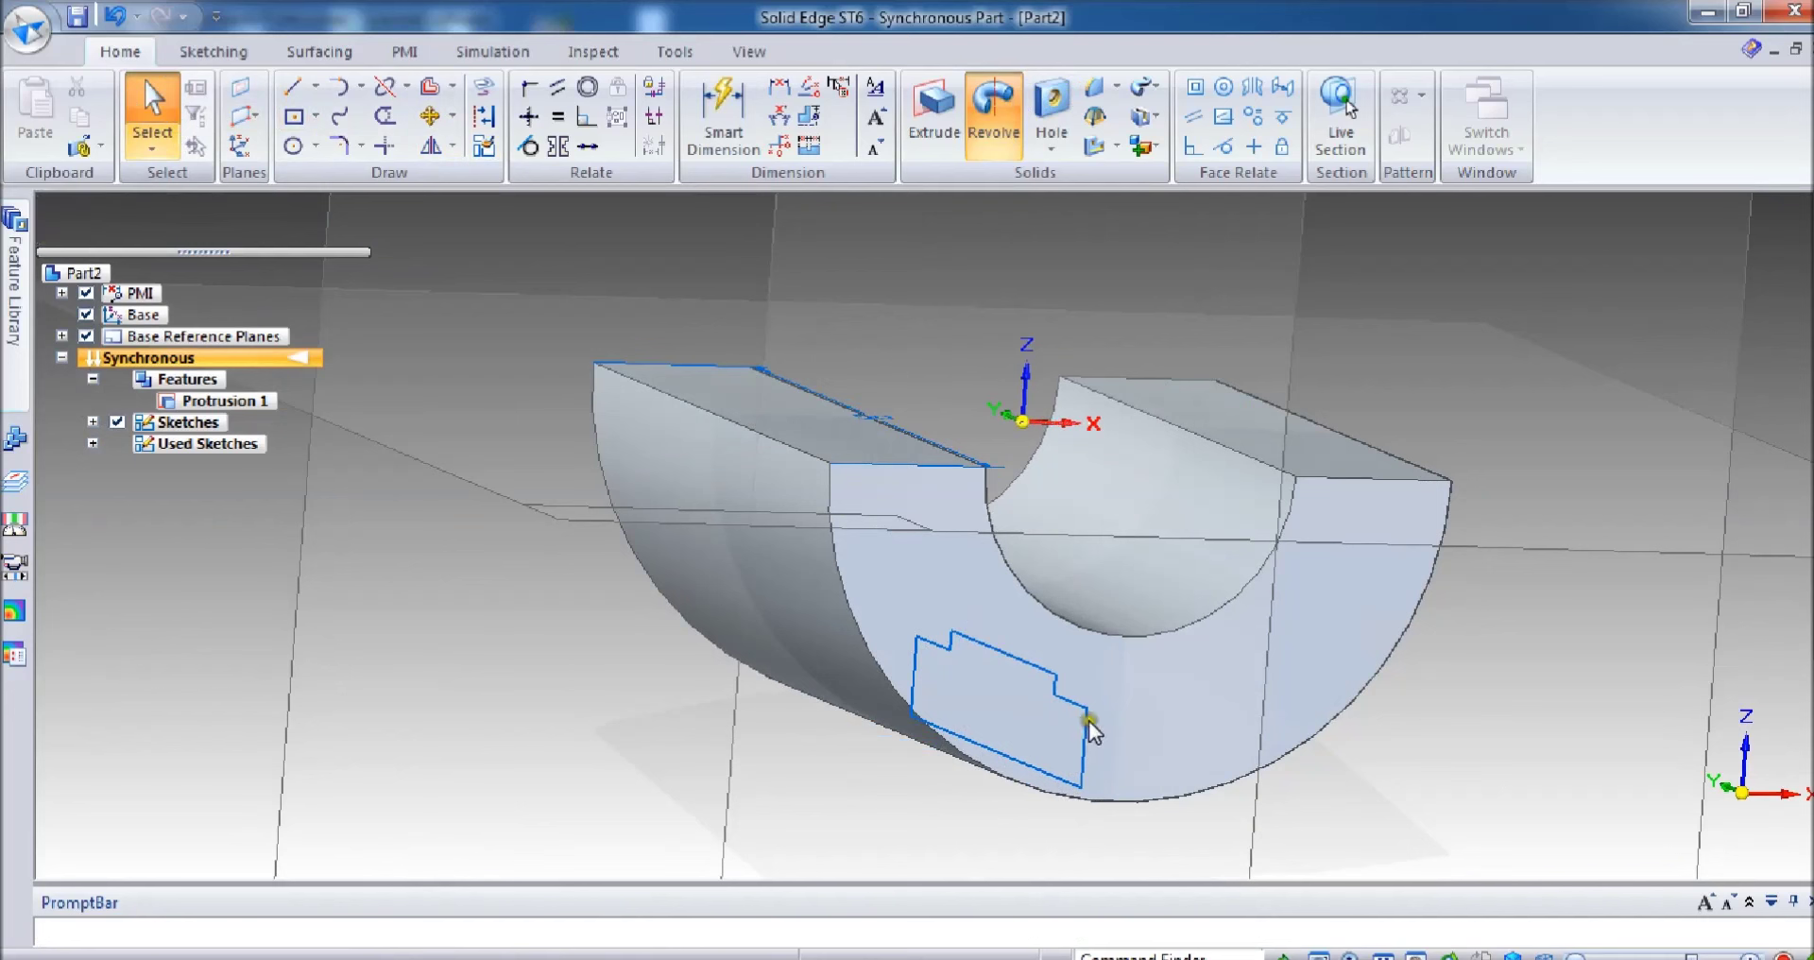
Step: Try to revolve the stepped profile about the base X axis with material removal, and cancel the operation
{"action": "key", "text": "Return"}
{"action": "left_click", "coordinate": [1021, 658]}
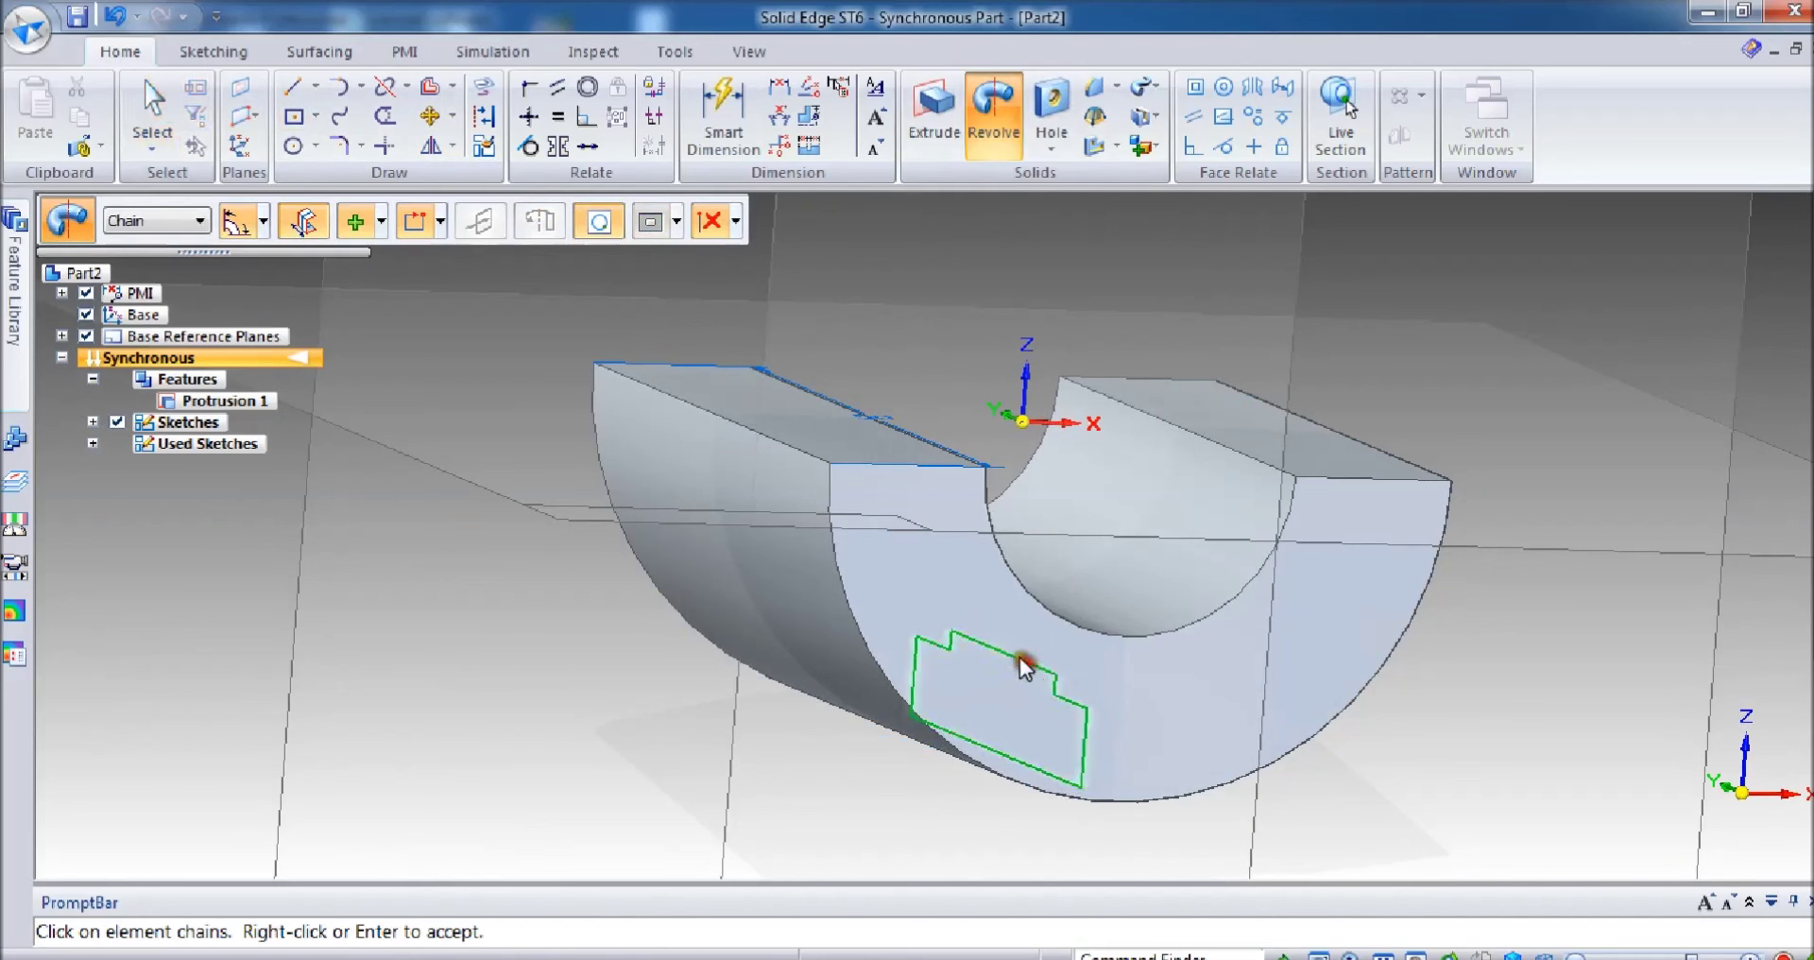
{"action": "right_click", "coordinate": [1017, 655]}
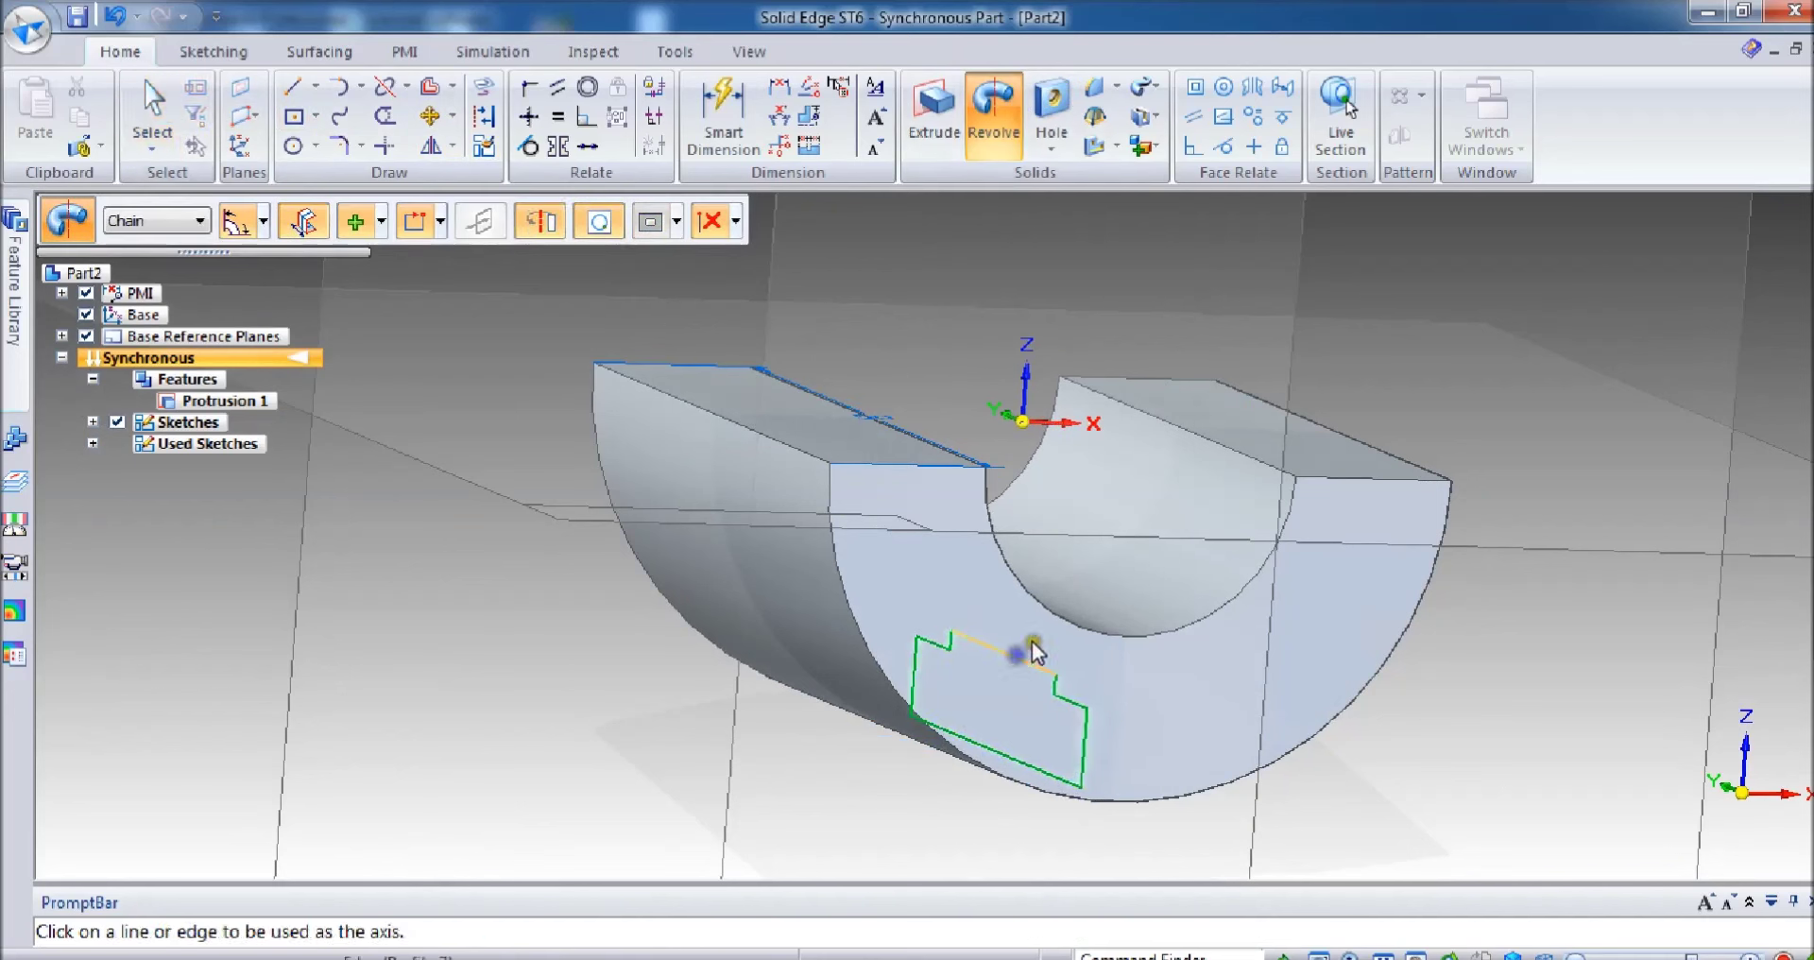
{"action": "left_click", "coordinate": [1064, 422]}
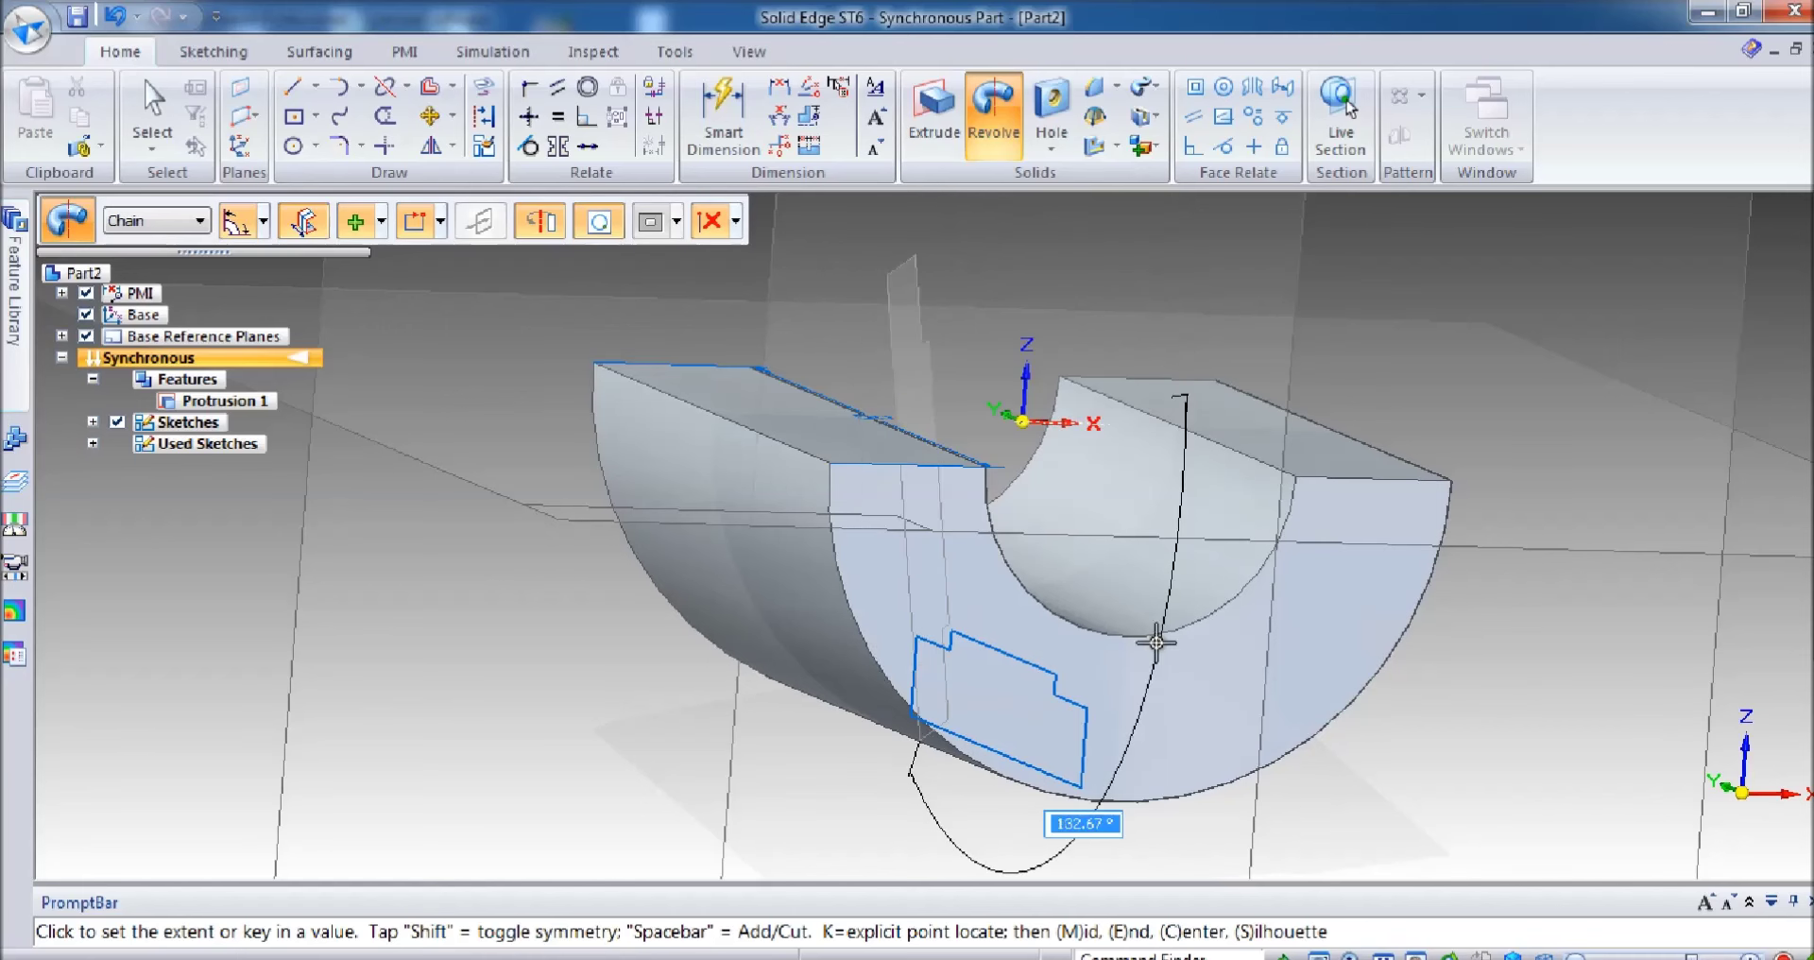
{"action": "scroll", "coordinate": [1156, 643], "scroll_direction": "down", "scroll_amount": 2}
{"action": "left_click", "coordinate": [381, 221]}
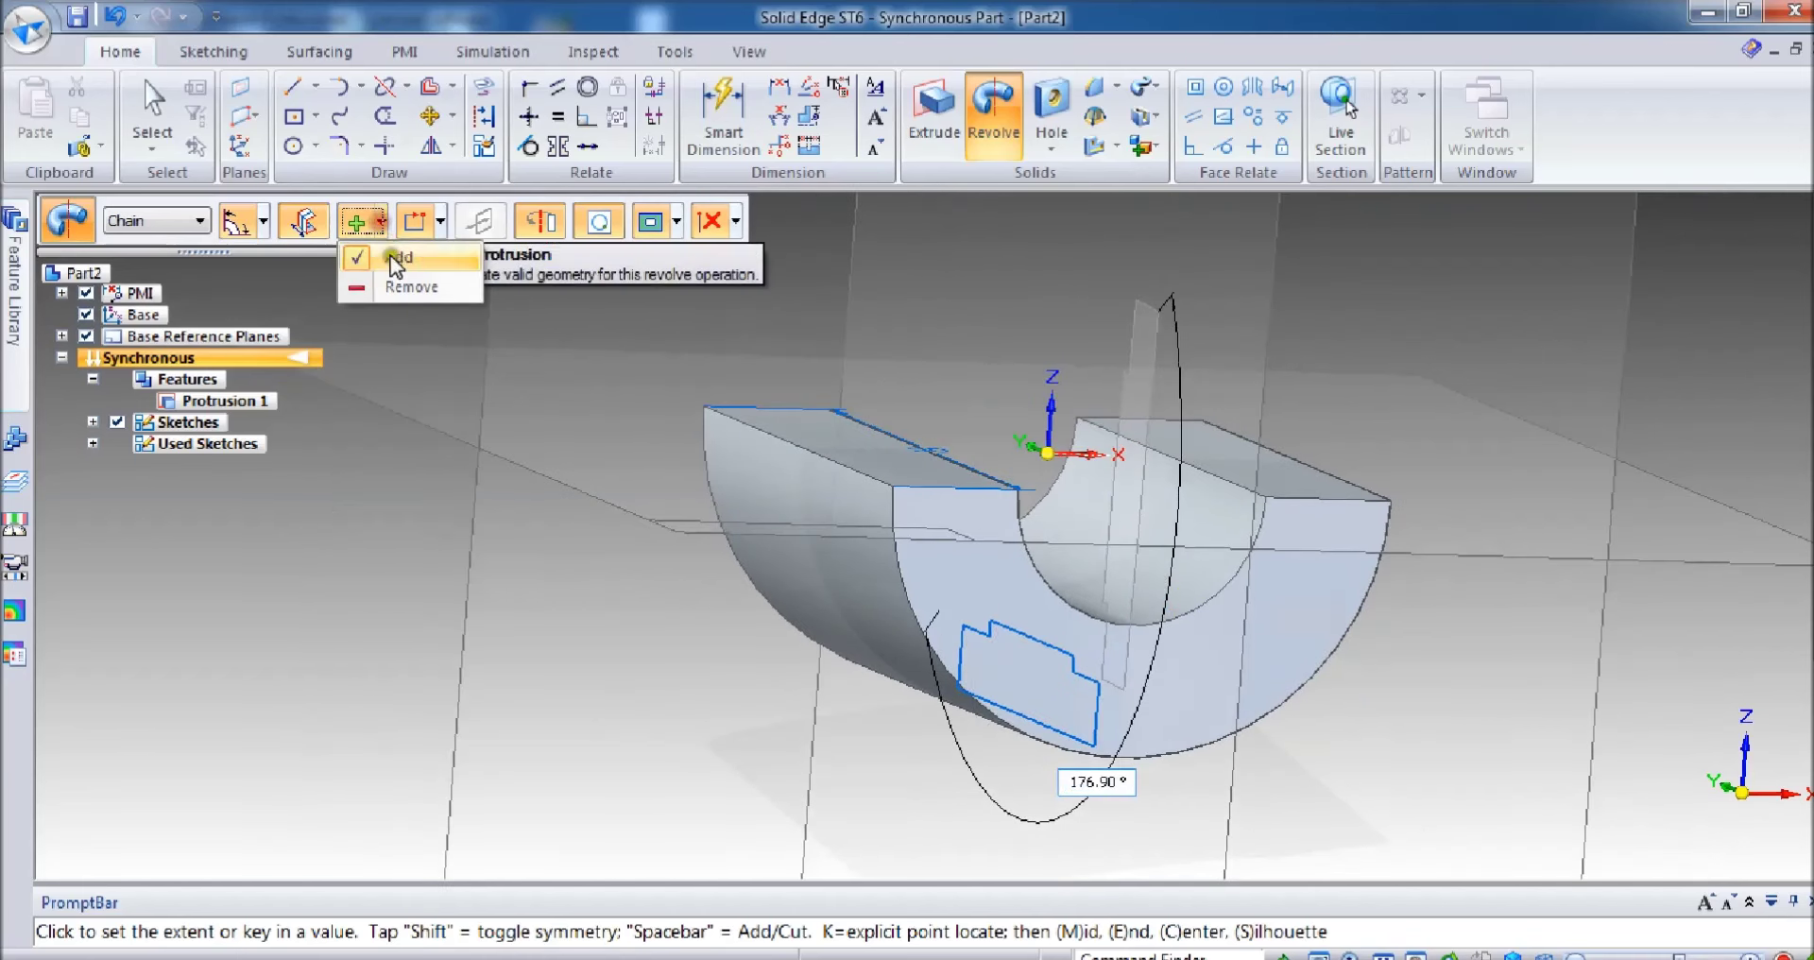
{"action": "left_click", "coordinate": [411, 286]}
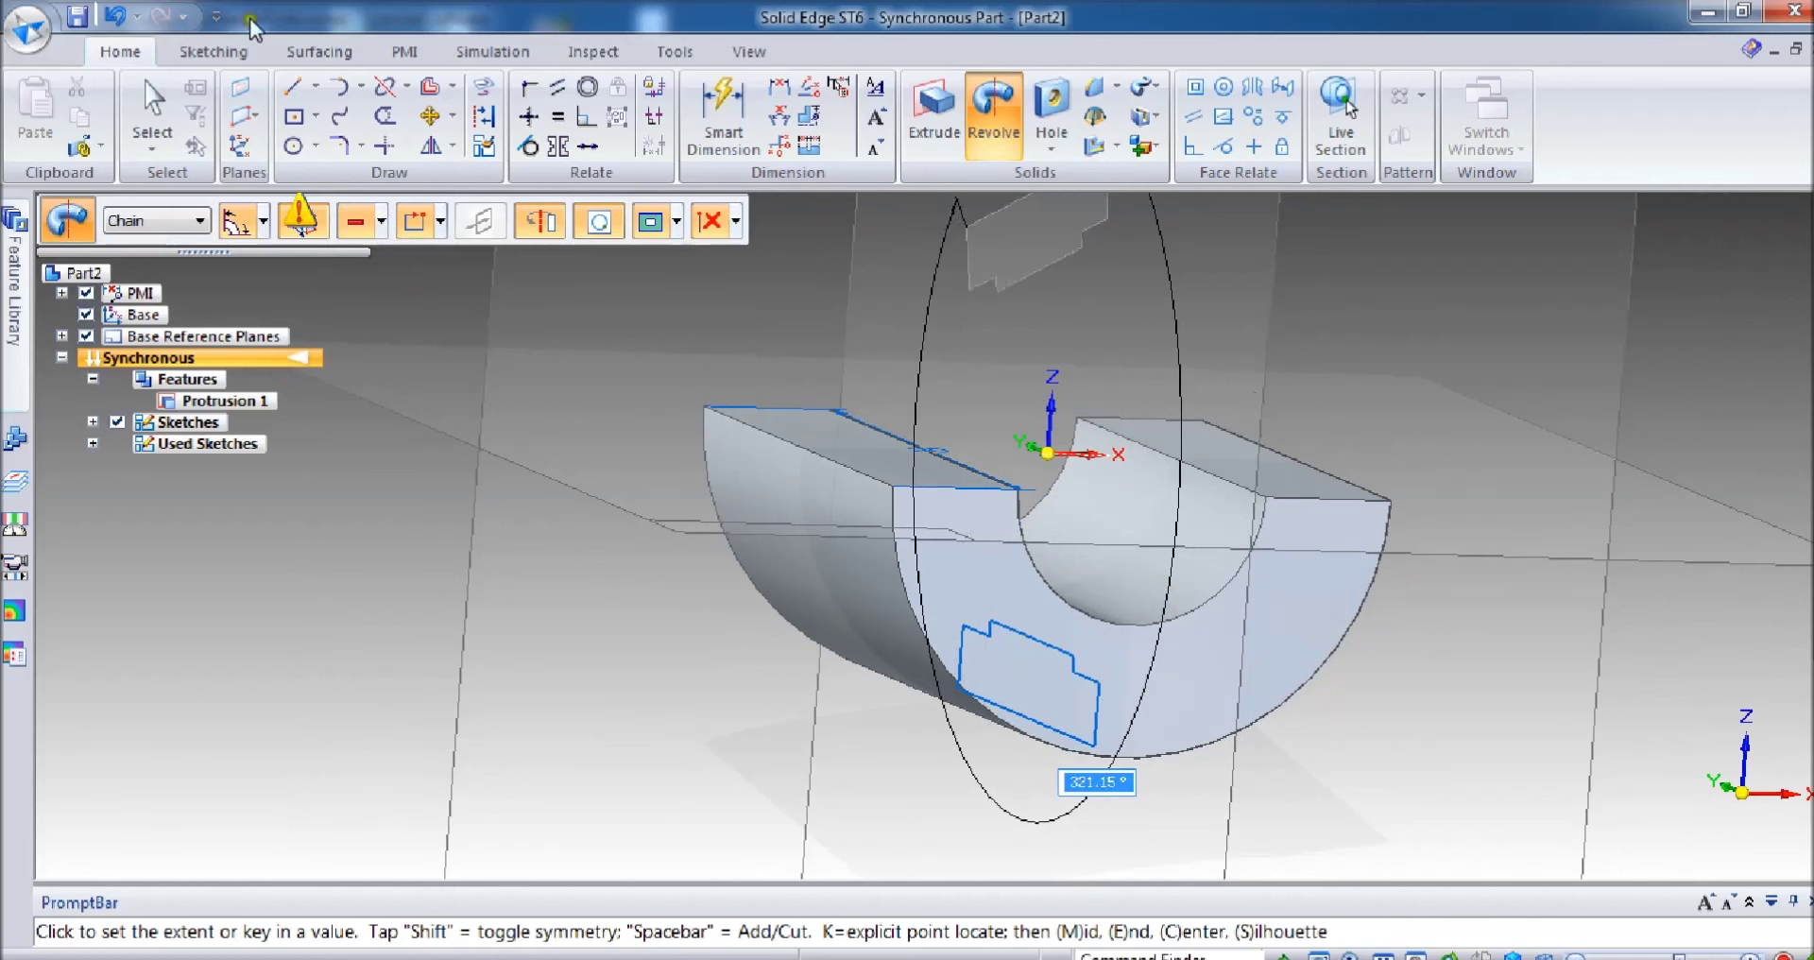
{"action": "key", "text": "Escape"}
Step: Cut a stepped groove into the half-ring by revolving the stepped profile symmetrically about 257° around the base Y axis, removing material
{"action": "left_click", "coordinate": [1005, 121]}
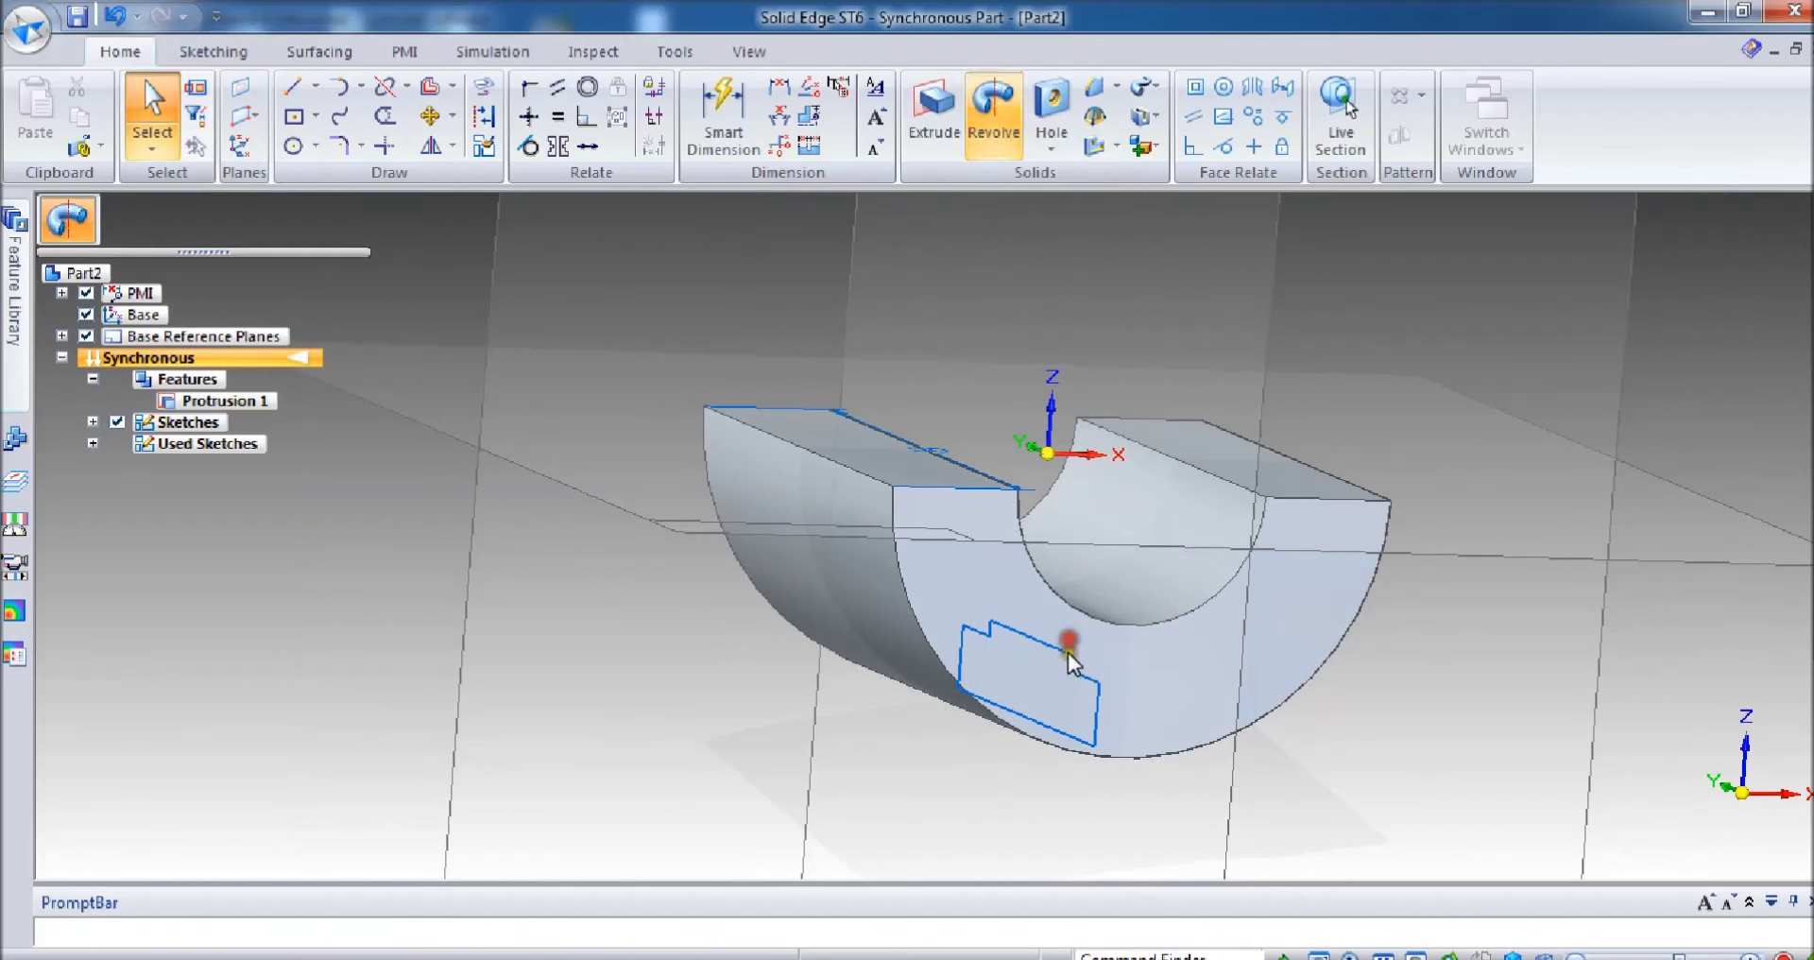
{"action": "left_click", "coordinate": [1029, 717]}
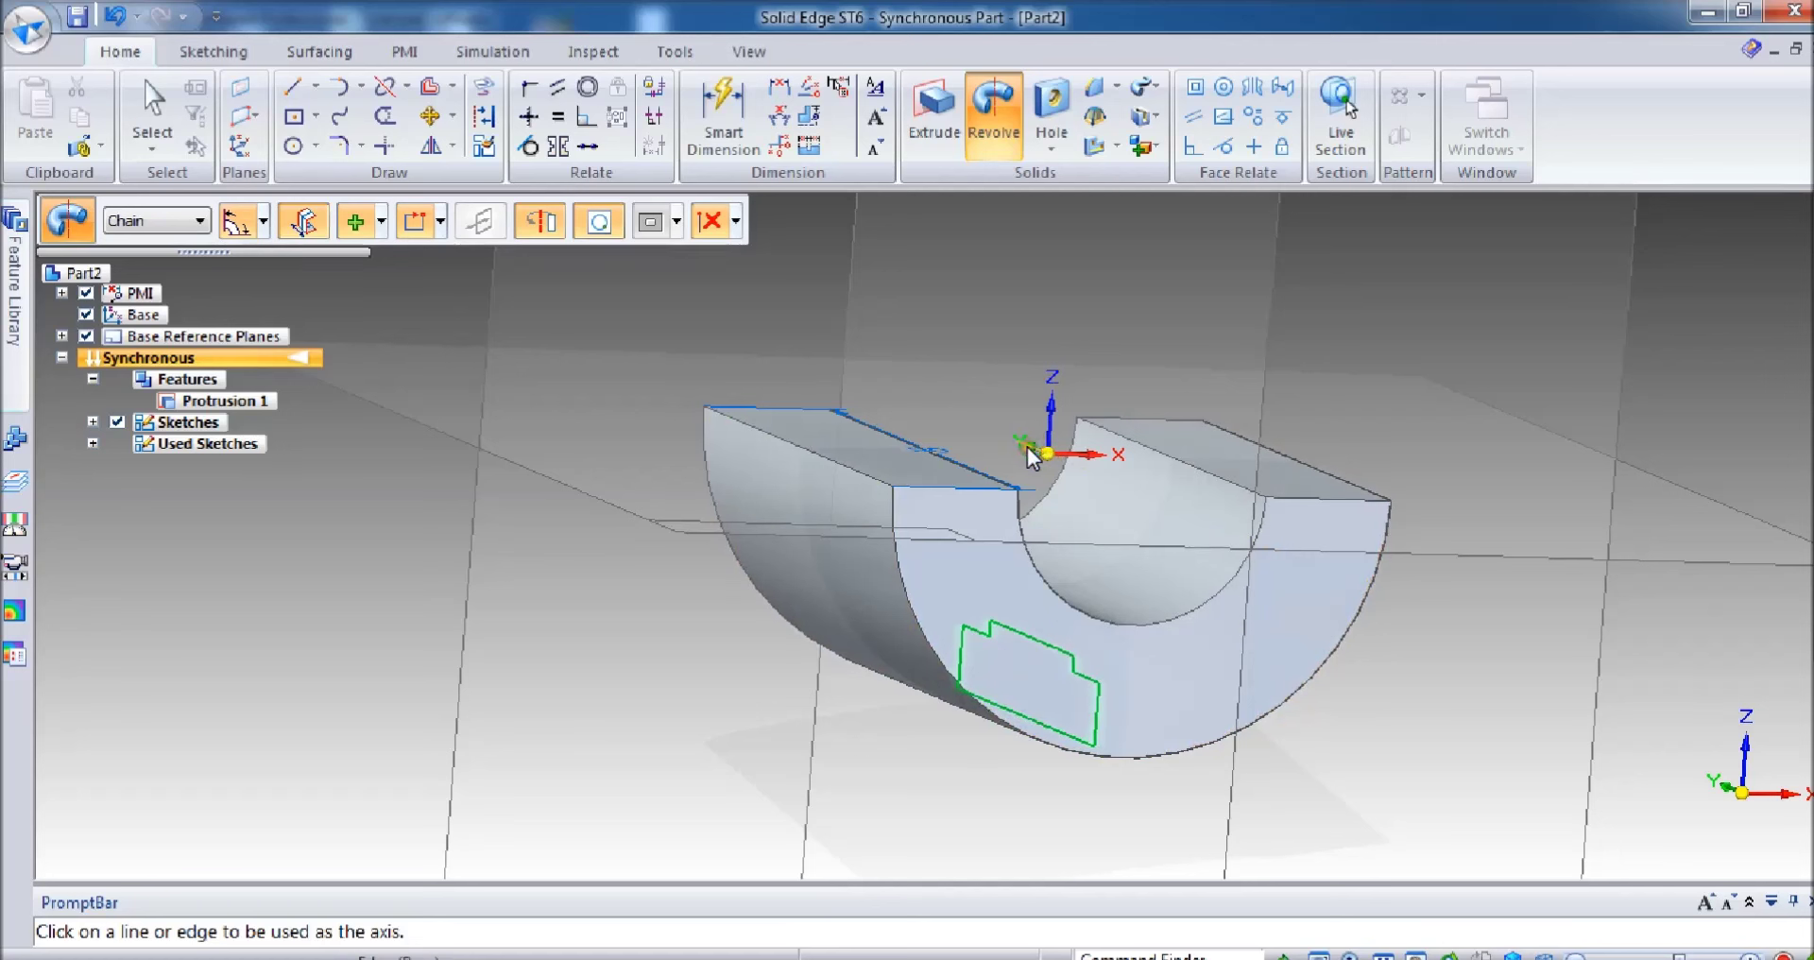
{"action": "left_click", "coordinate": [1049, 470]}
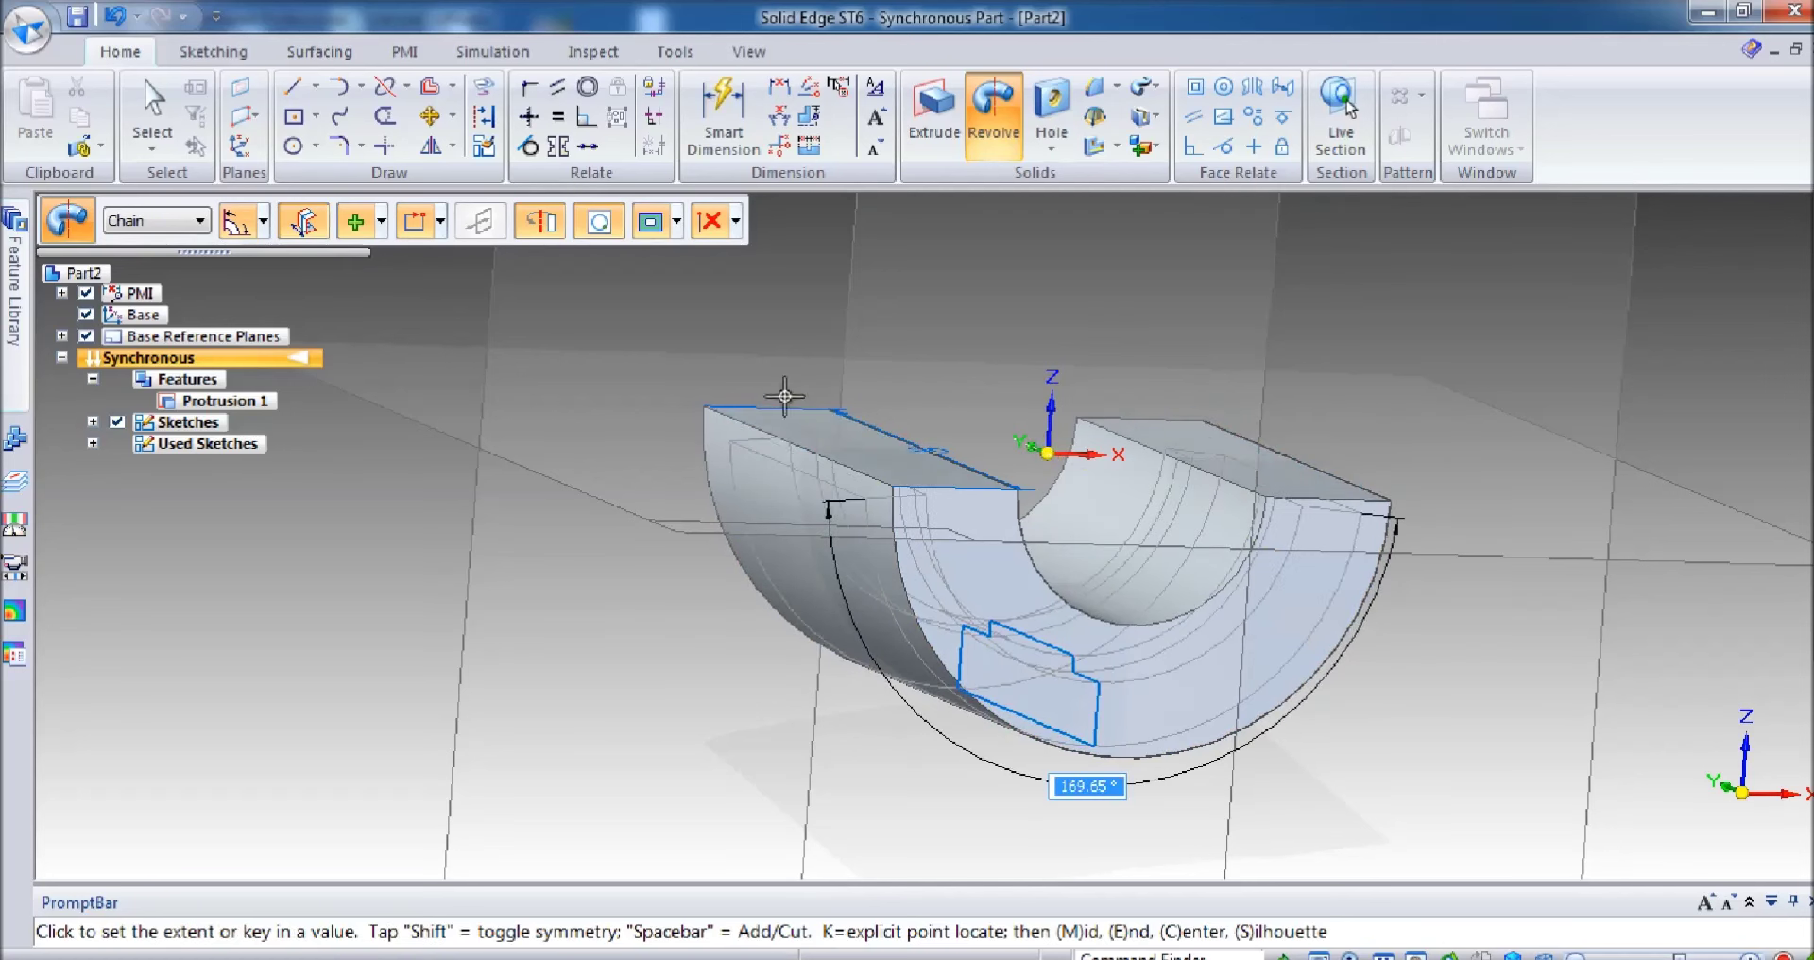
{"action": "left_click", "coordinate": [381, 221]}
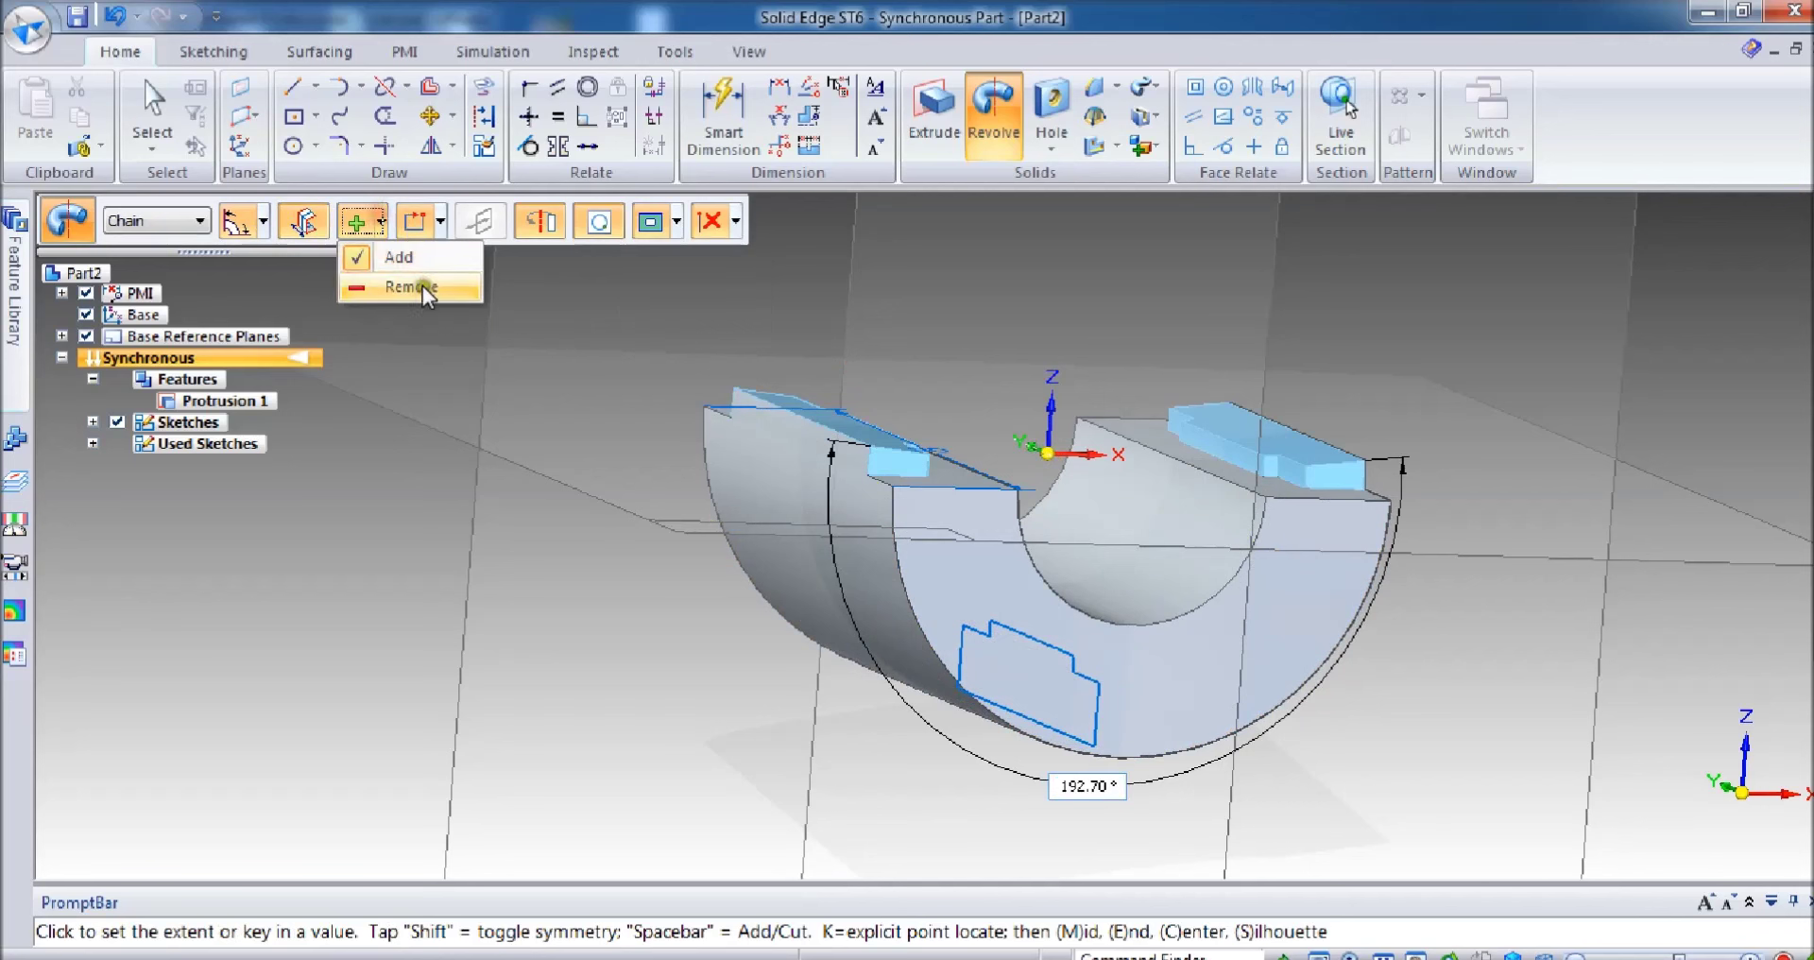
{"action": "left_click", "coordinate": [435, 286]}
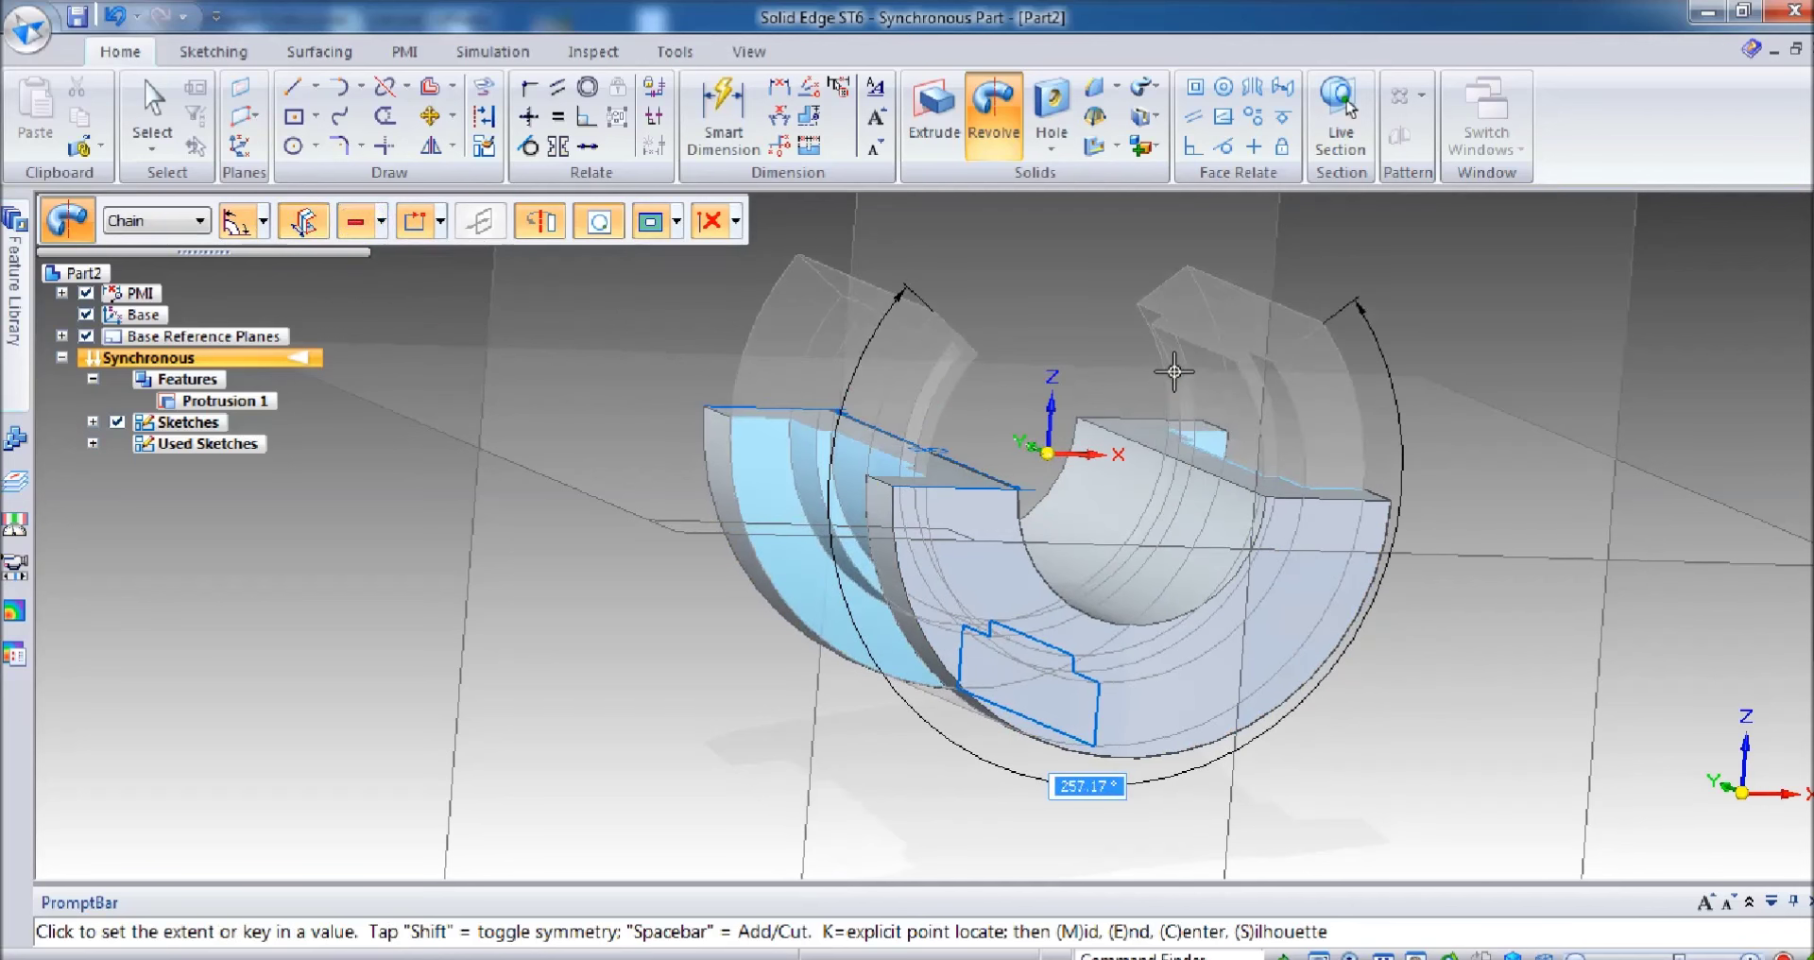
{"action": "left_click", "coordinate": [1174, 371]}
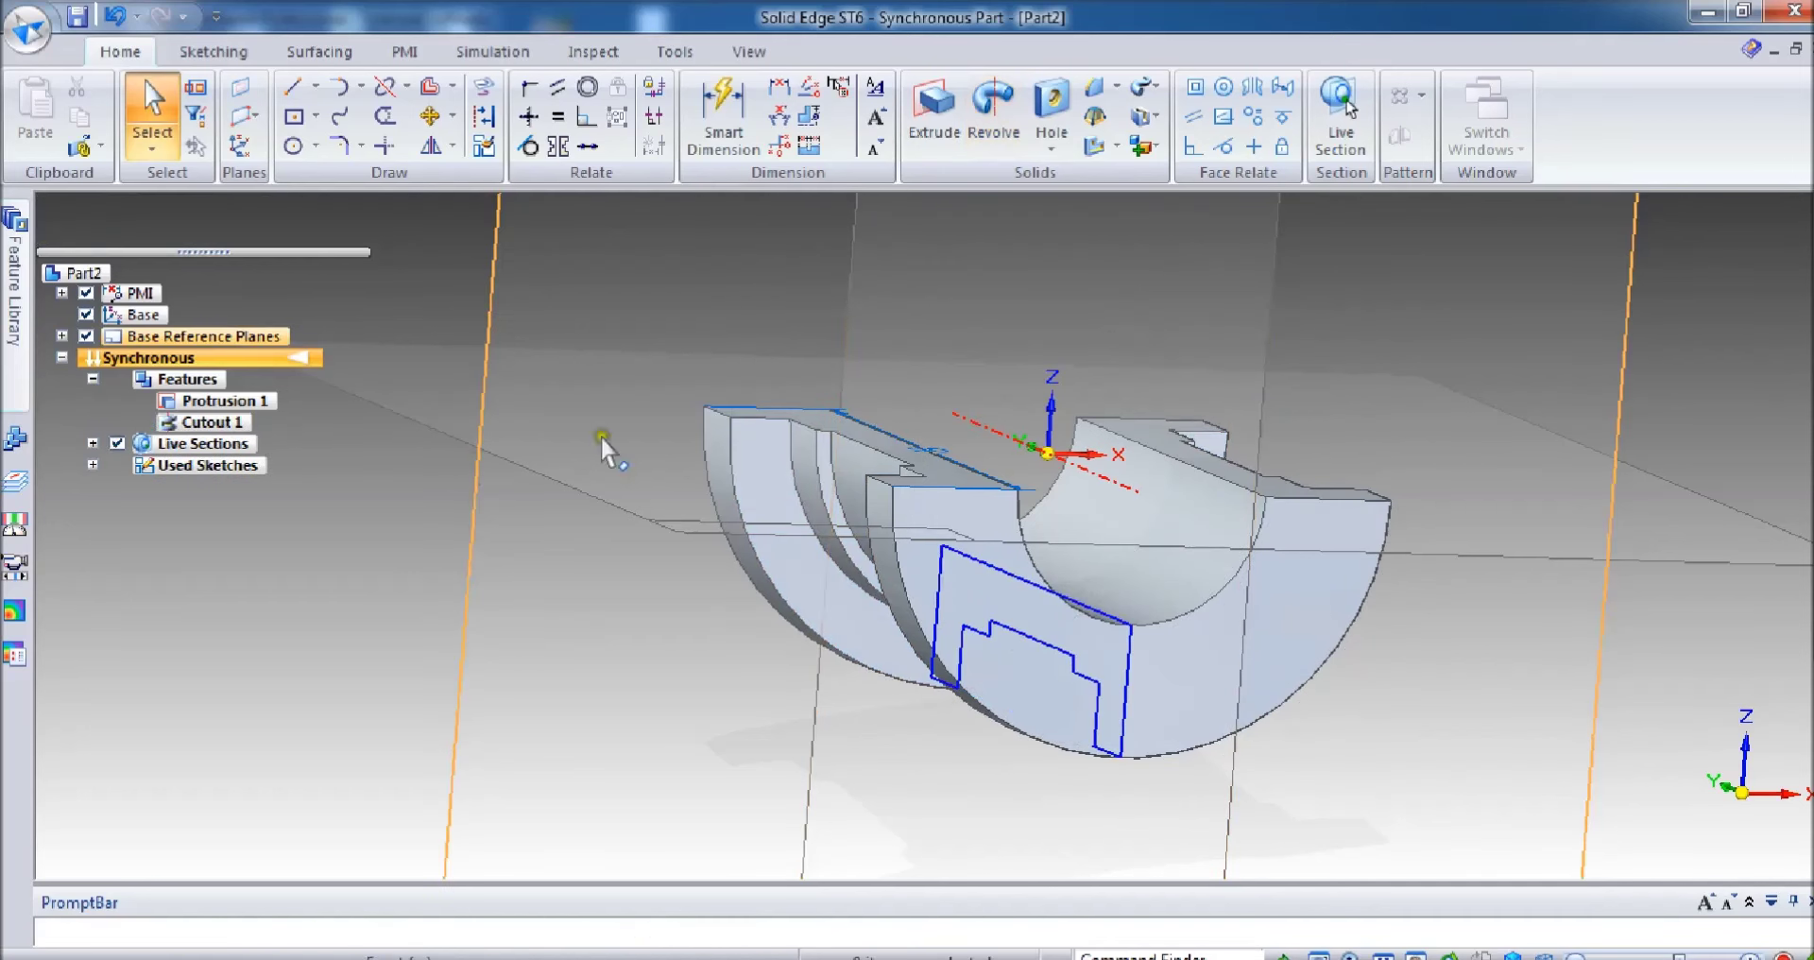
Step: Examine the stepped groove on the half-ring from several directions, including the trimetric and bottom views
{"action": "middle_click_drag", "start_coordinate": [409, 593], "coordinate": [224, 591]}
{"action": "scroll", "coordinate": [224, 591], "scroll_direction": "down", "scroll_amount": 3}
{"action": "middle_click_drag", "start_coordinate": [1320, 740], "coordinate": [1305, 790]}
{"action": "left_click", "coordinate": [1532, 955]}
{"action": "left_click", "coordinate": [1649, 855]}
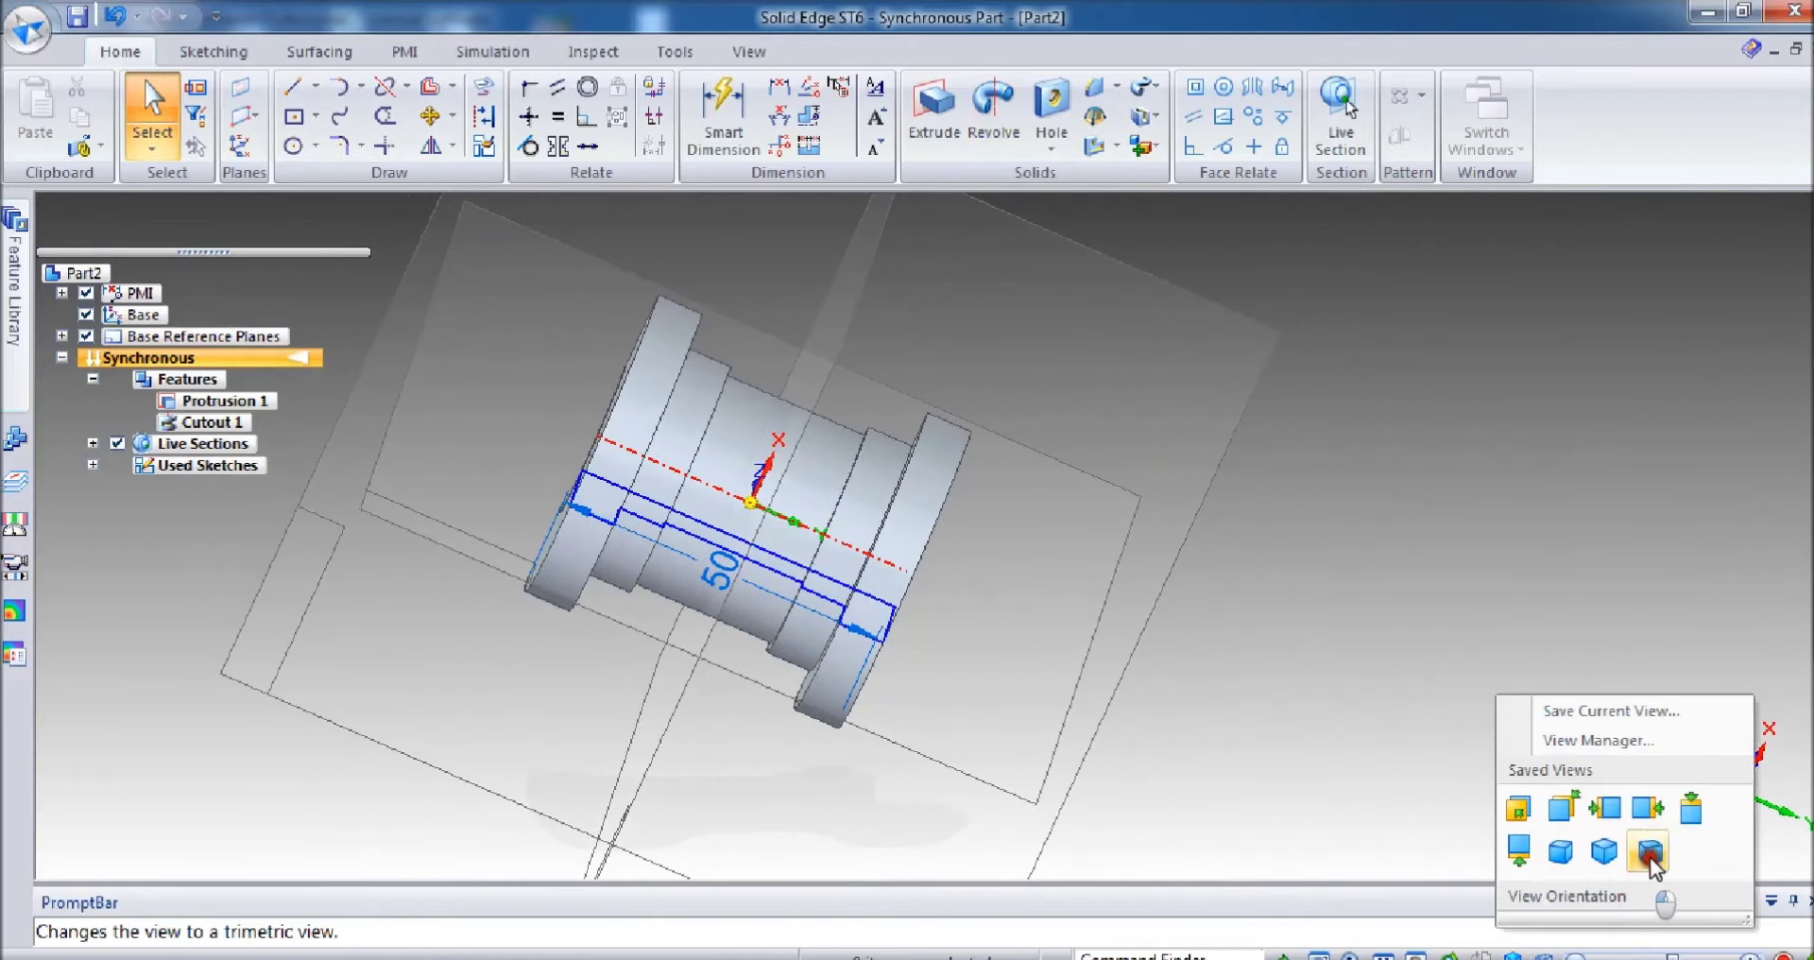
{"action": "left_click", "coordinate": [1689, 810]}
{"action": "left_click", "coordinate": [1562, 857]}
{"action": "left_click", "coordinate": [1518, 852]}
{"action": "left_click", "coordinate": [1497, 836]}
{"action": "scroll", "coordinate": [930, 494], "scroll_direction": "up", "scroll_amount": 4}
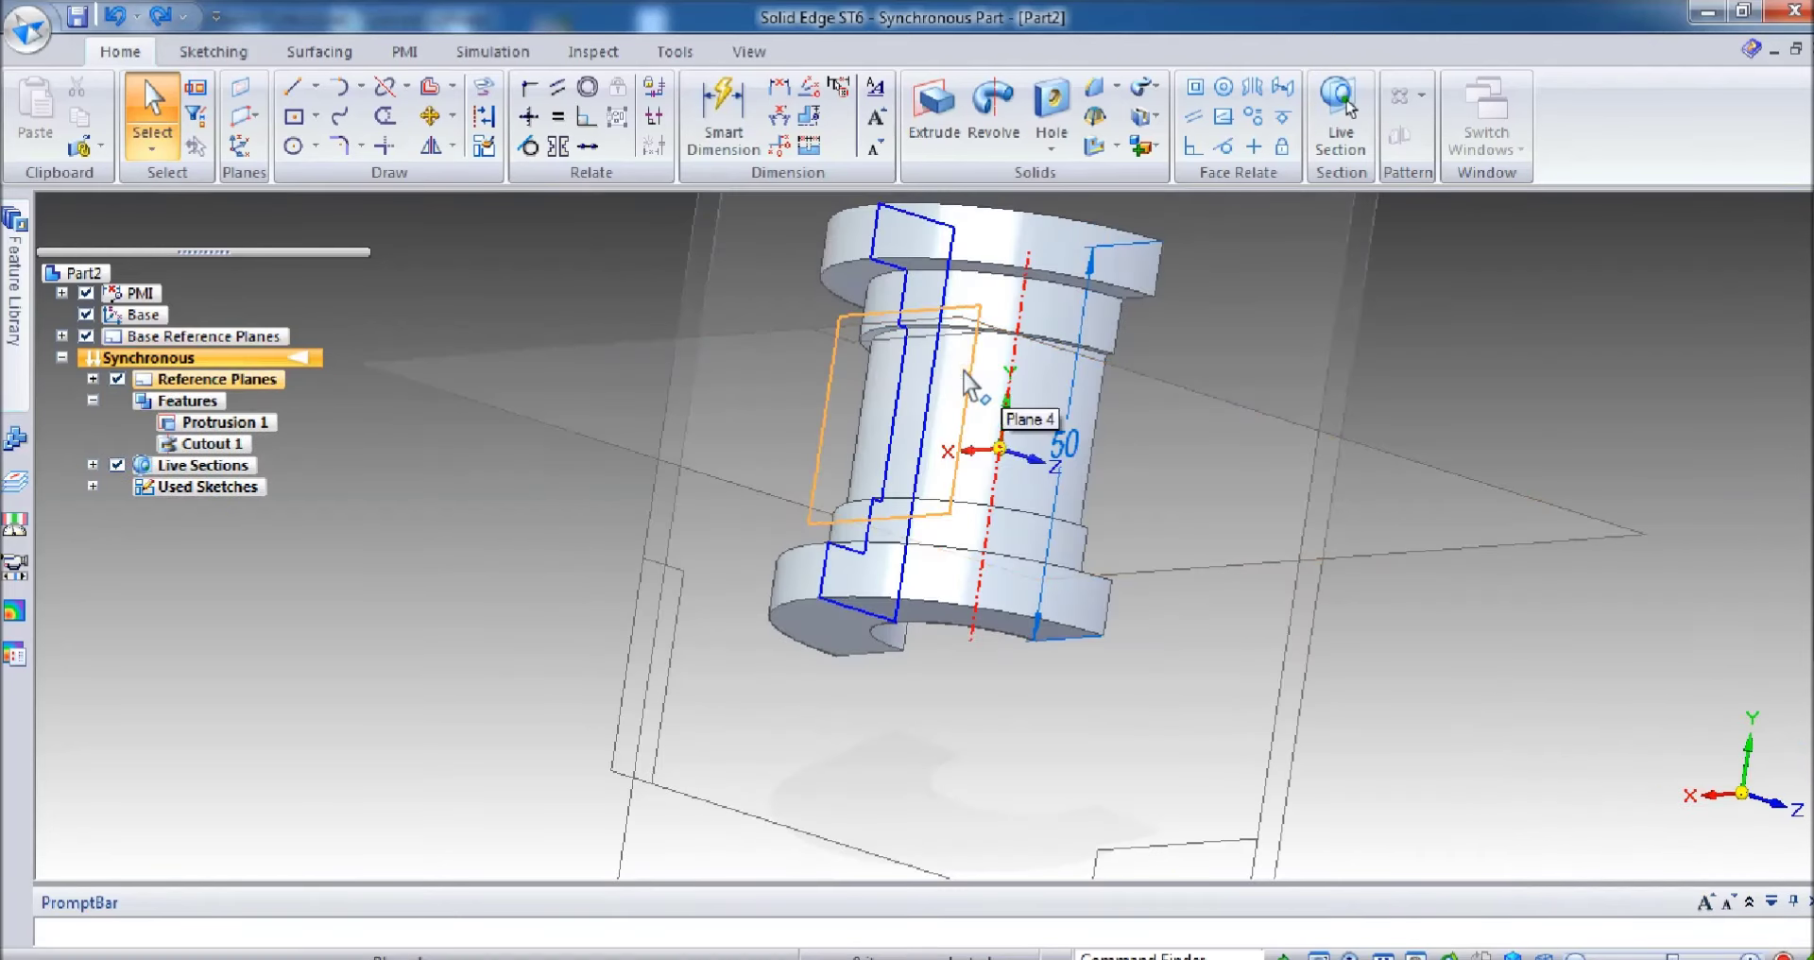
Step: Delete the existing added reference plane and place a new plane tangent to the half-ring's middle cylindrical face at 90°
{"action": "left_click", "coordinate": [964, 371]}
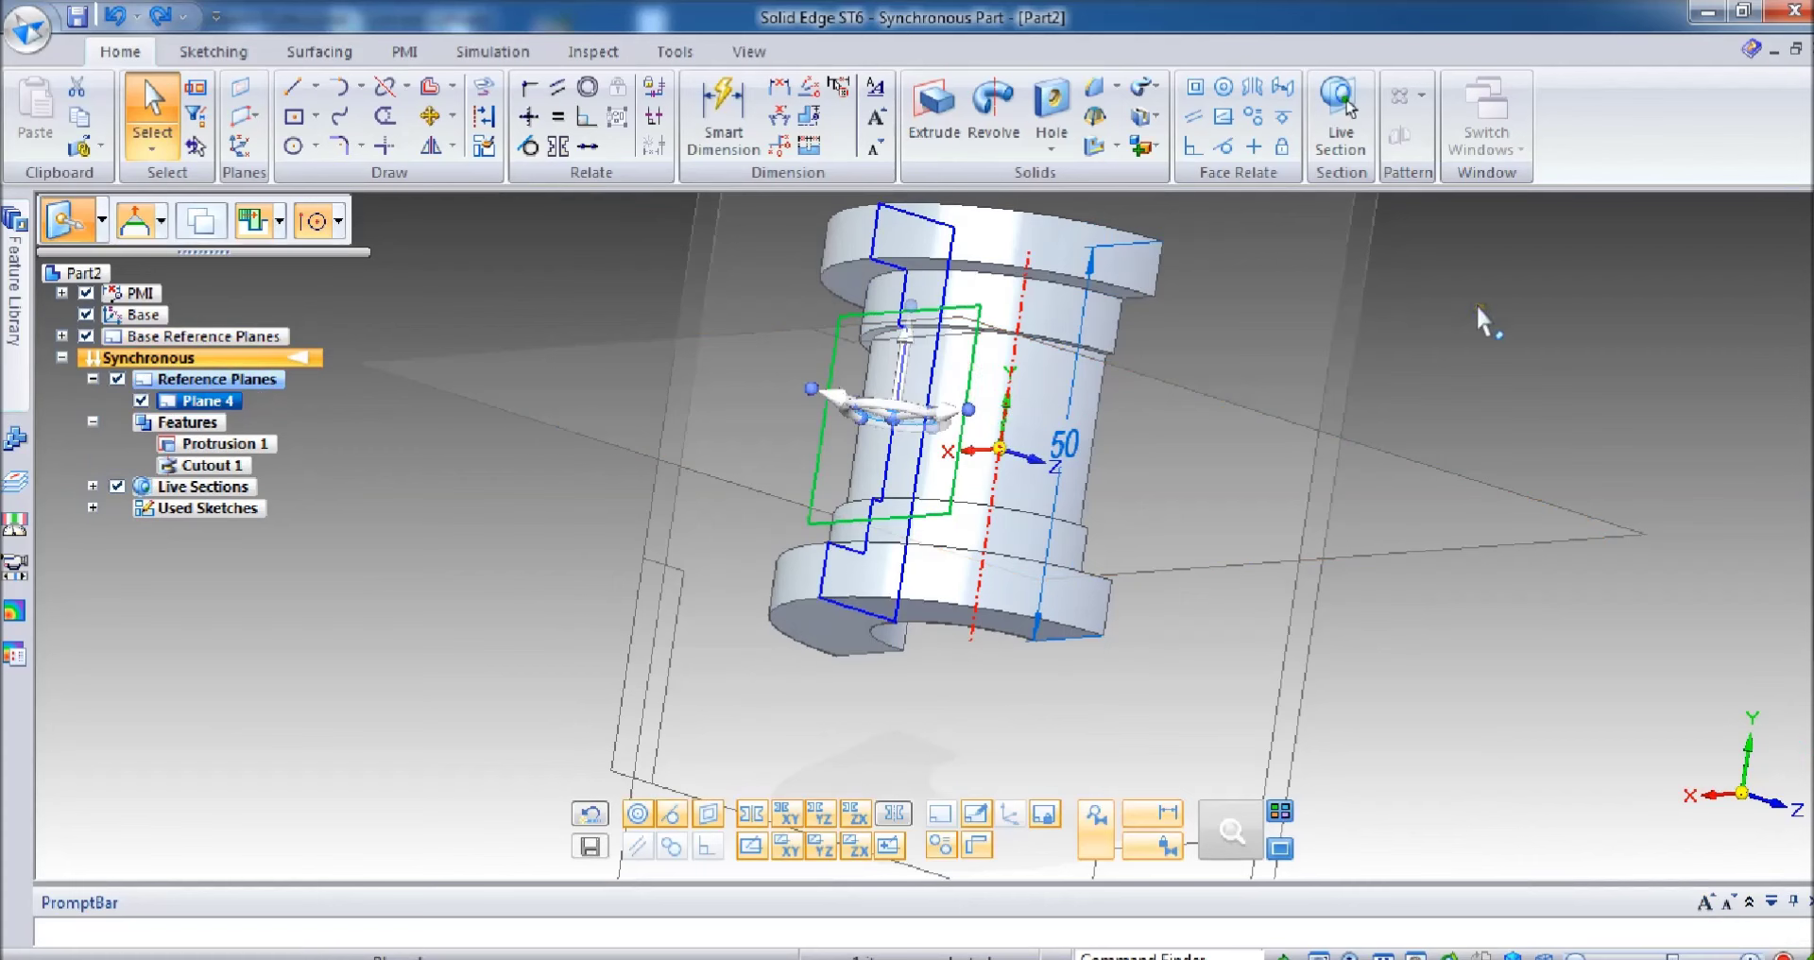
{"action": "key", "text": "Delete"}
{"action": "left_click", "coordinate": [249, 114]}
{"action": "left_click", "coordinate": [291, 151]}
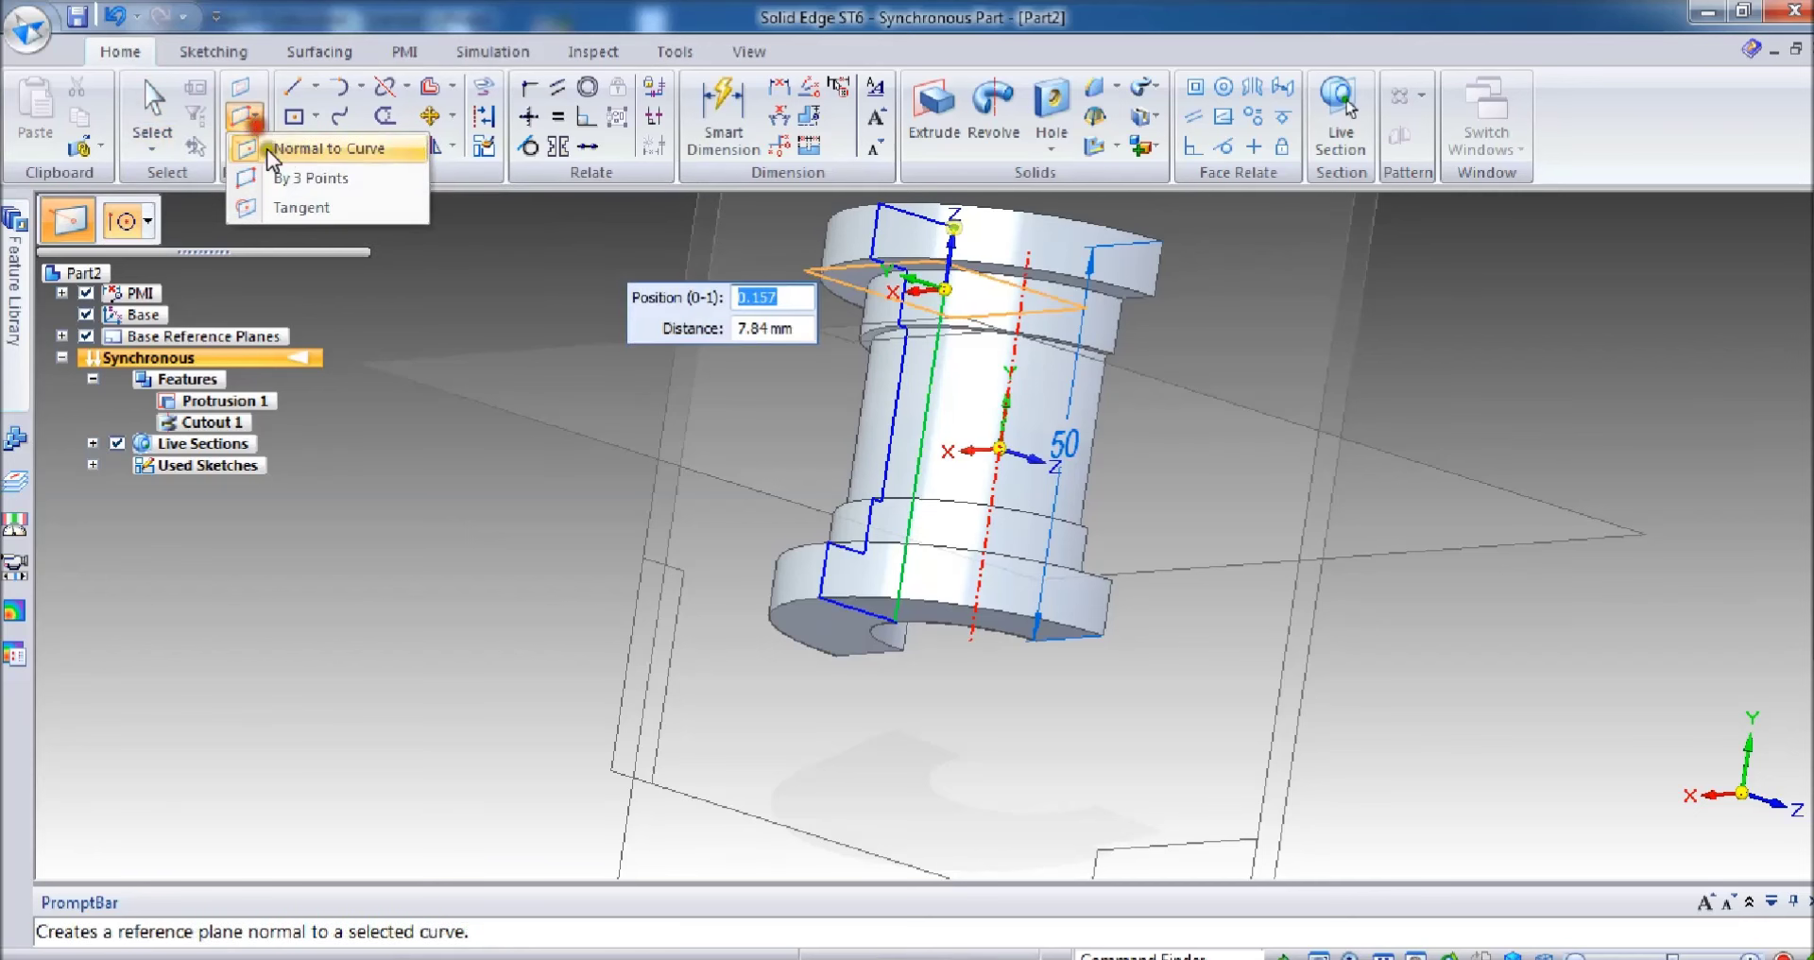
{"action": "left_click", "coordinate": [296, 207]}
{"action": "left_click", "coordinate": [926, 384]}
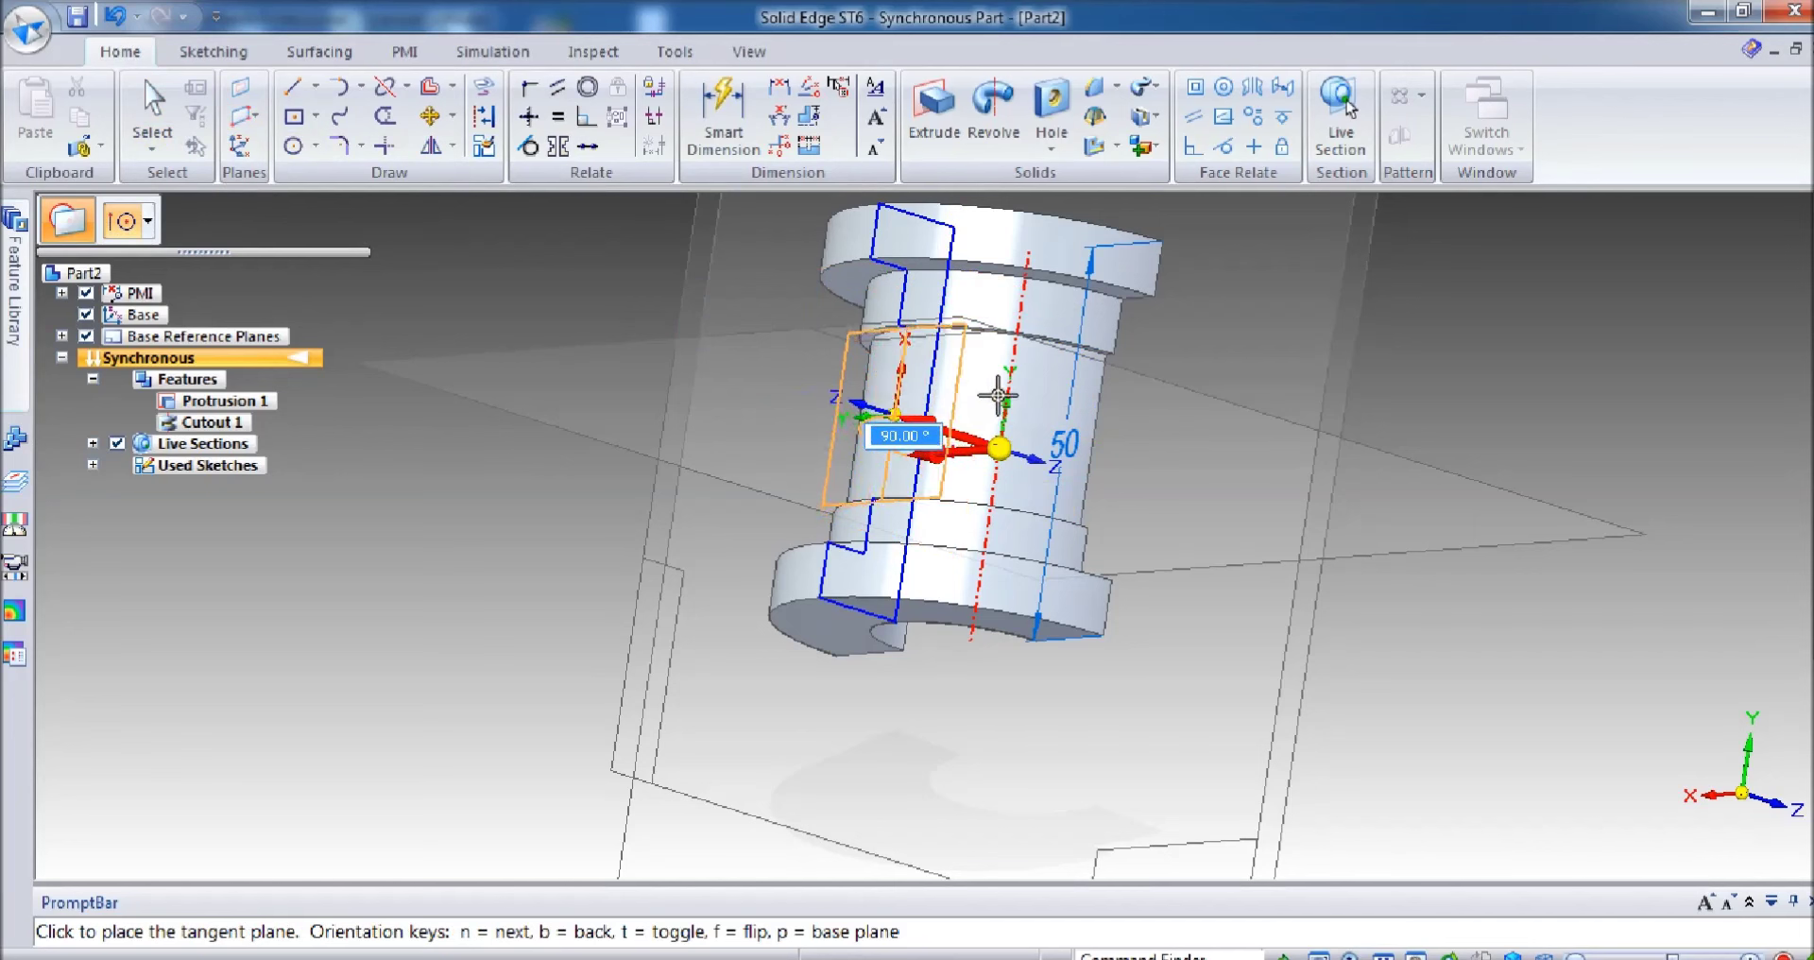
{"action": "left_click", "coordinate": [1000, 395]}
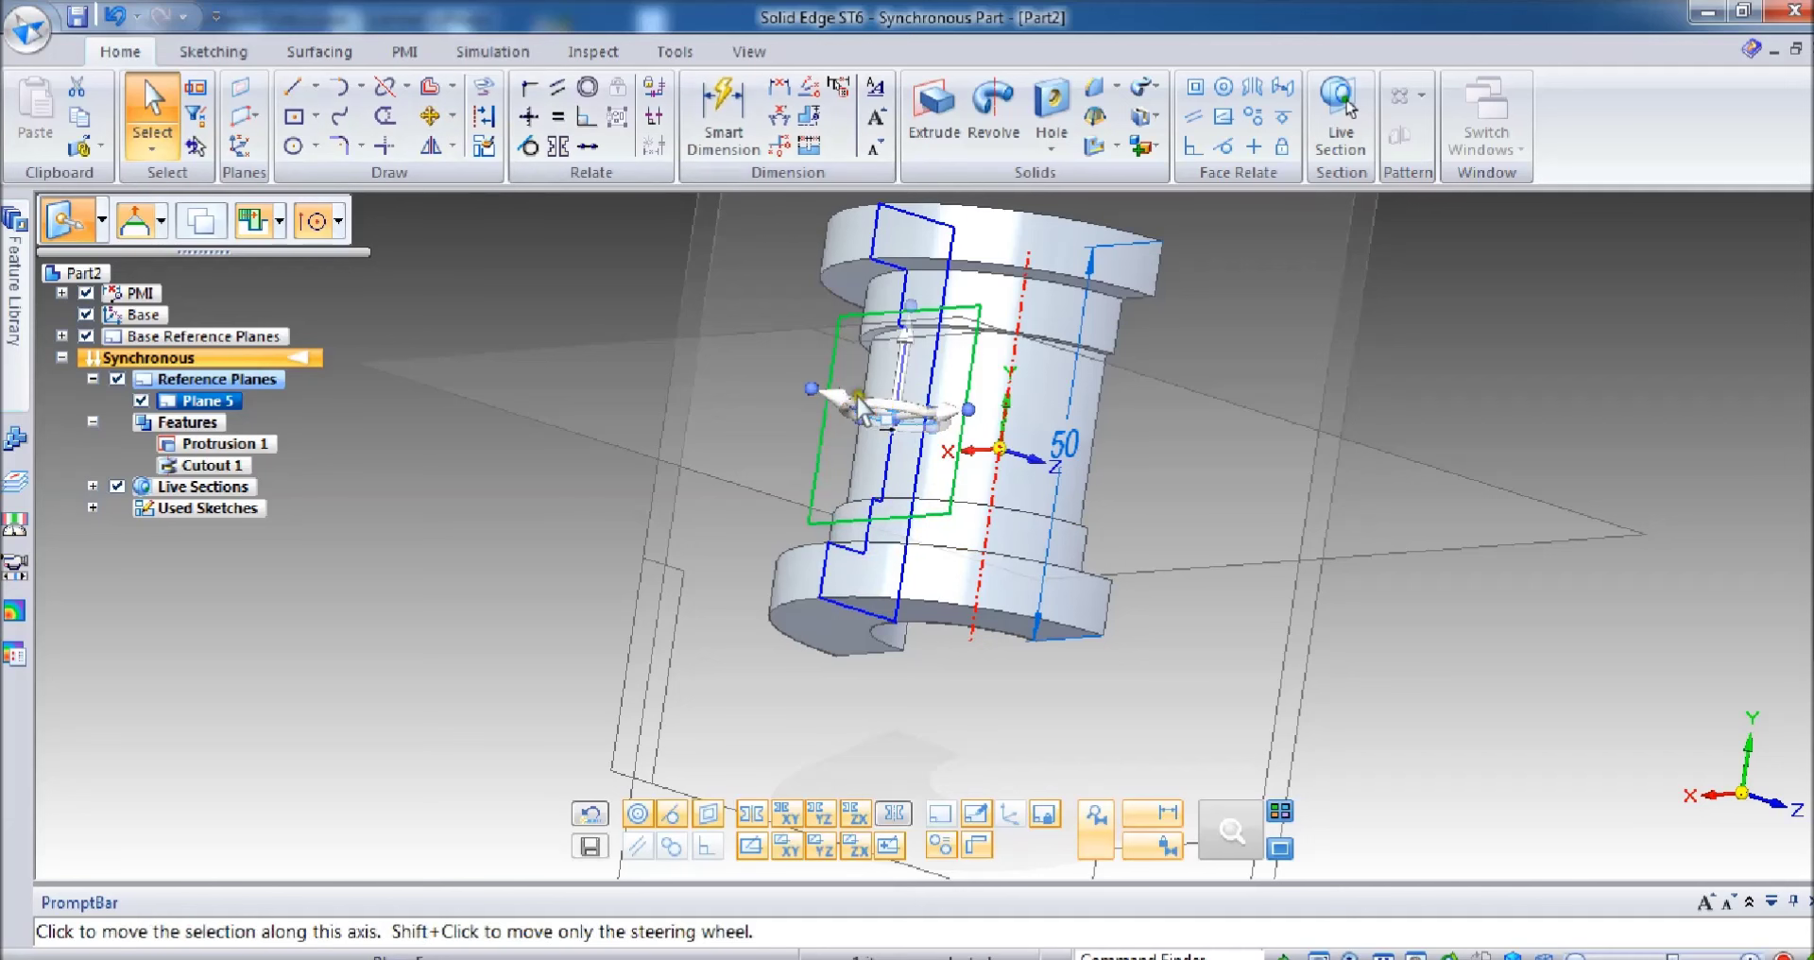
Step: Move the tangent reference plane 5 mm outward from the cylindrical face
{"action": "left_click", "coordinate": [894, 422]}
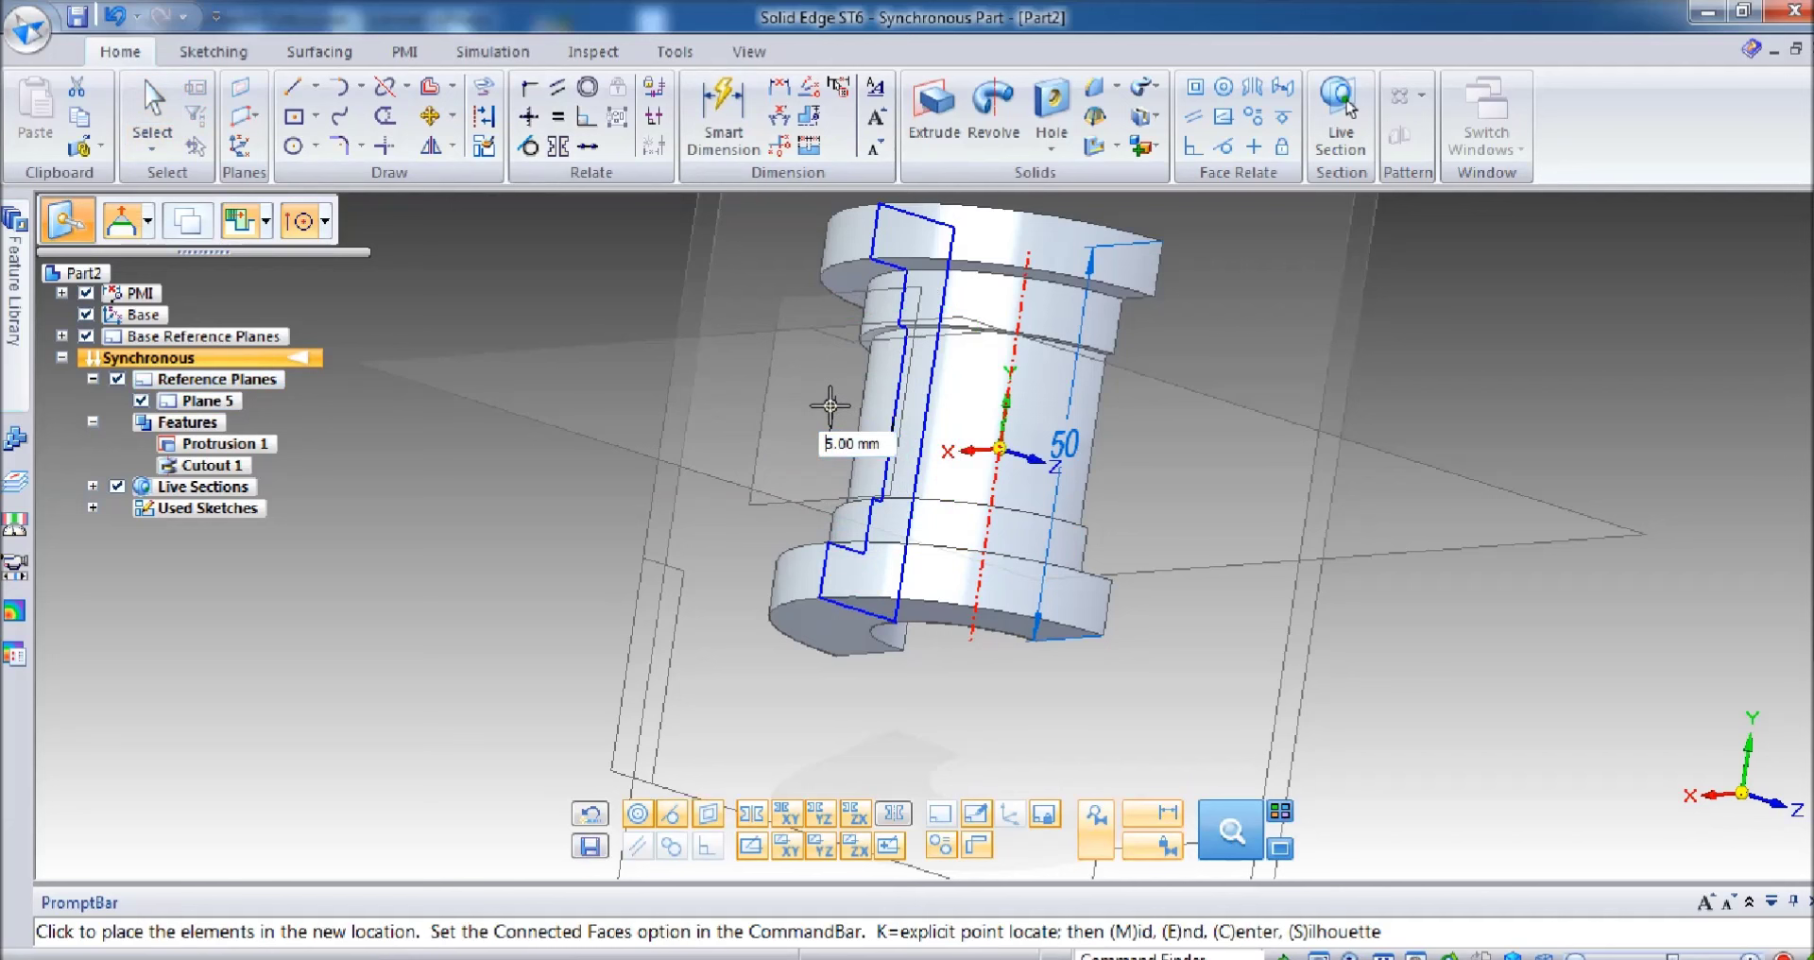
{"action": "key", "text": "Escape"}
{"action": "left_click", "coordinate": [939, 406]}
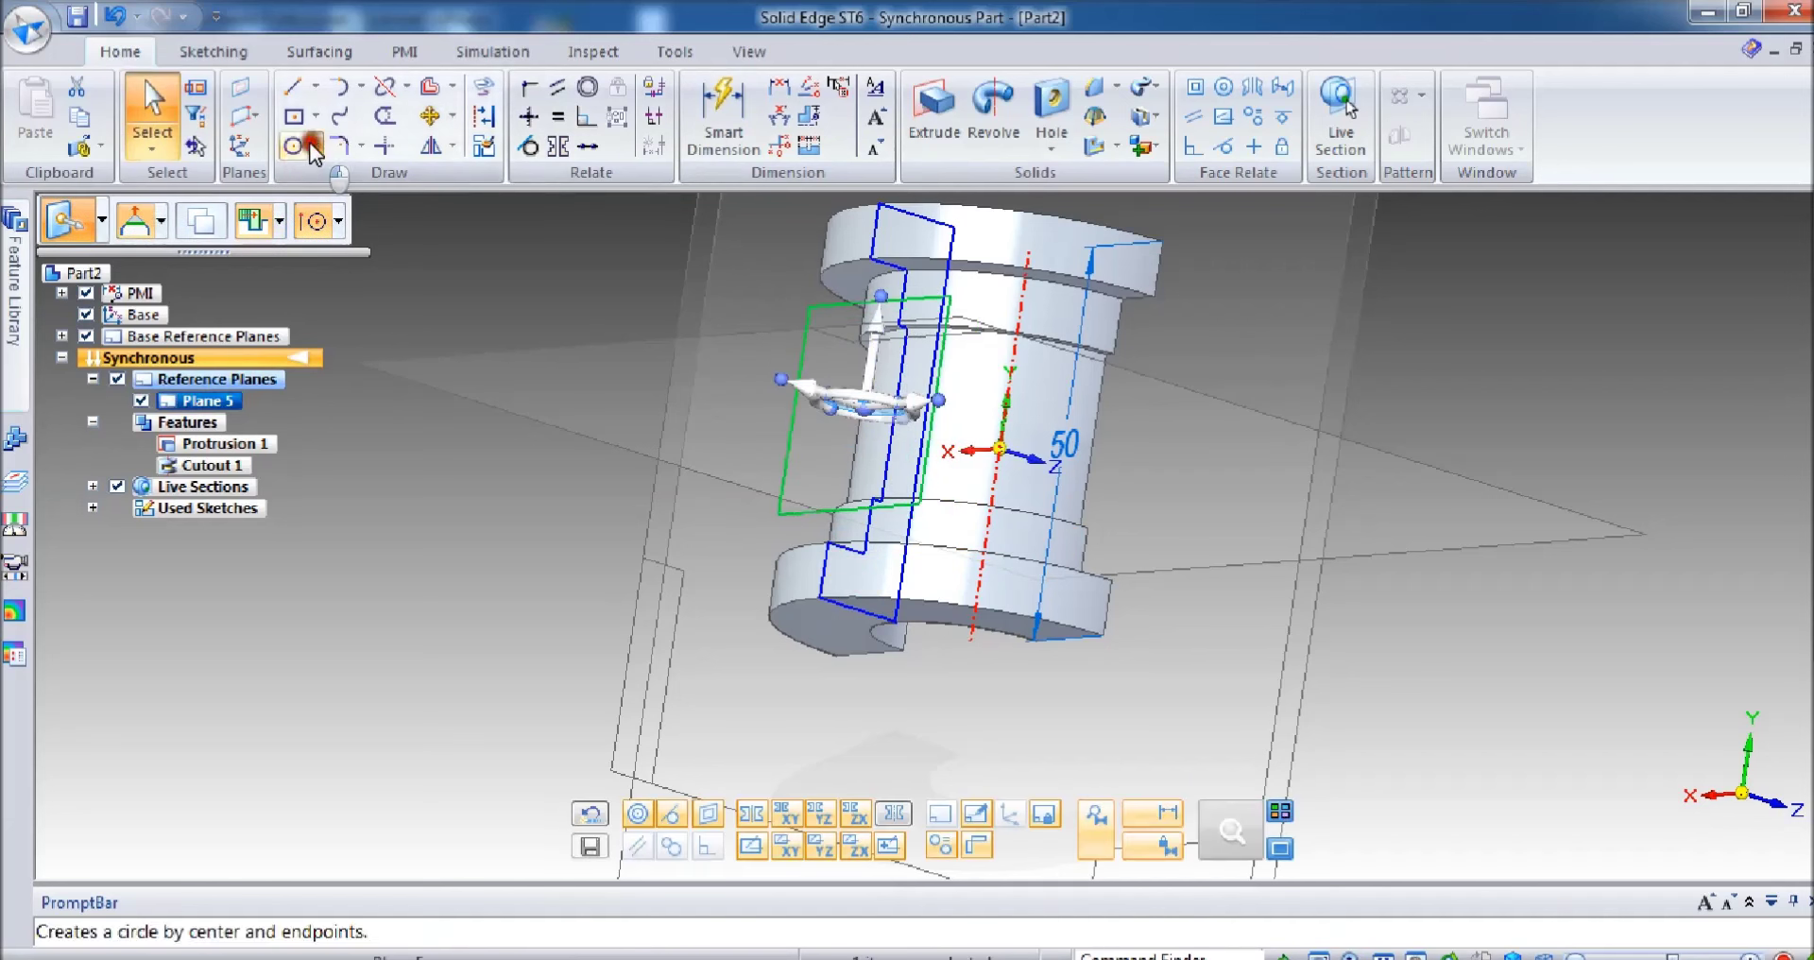
Step: Lock sketching to the offset reference plane and draw a circle of 6 mm diameter centred over the origin
{"action": "left_click", "coordinate": [313, 146]}
{"action": "left_click", "coordinate": [293, 87]}
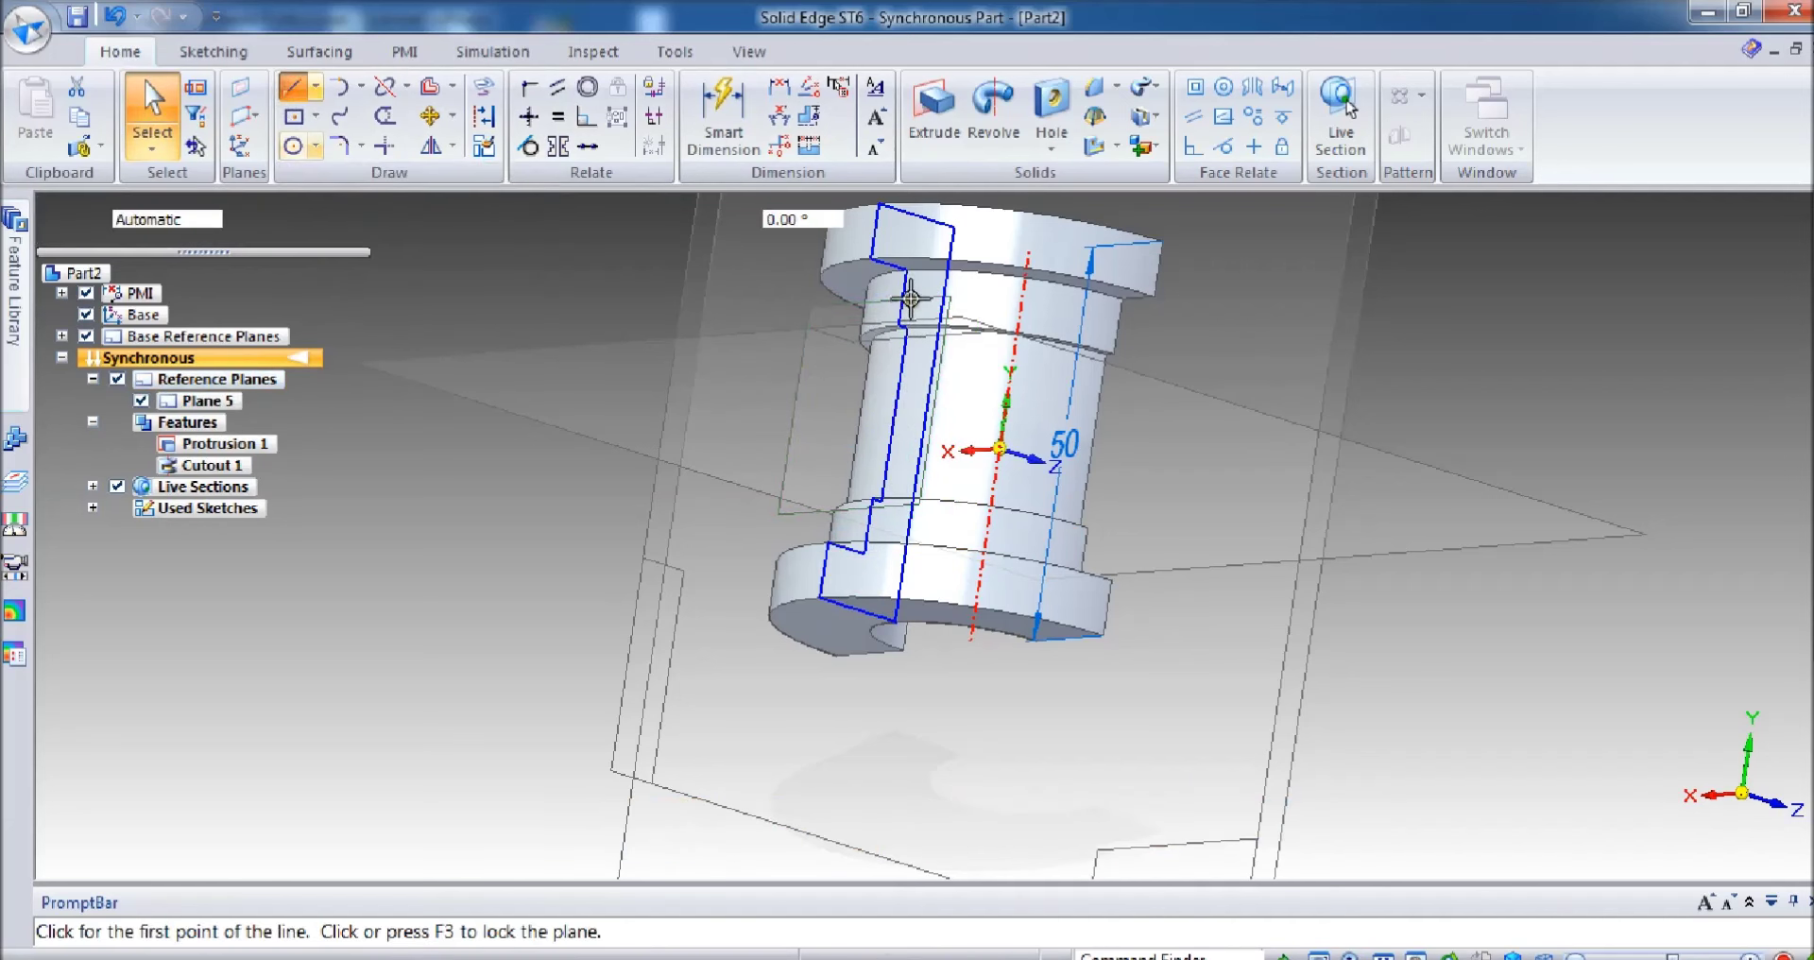
{"action": "left_click", "coordinate": [820, 308]}
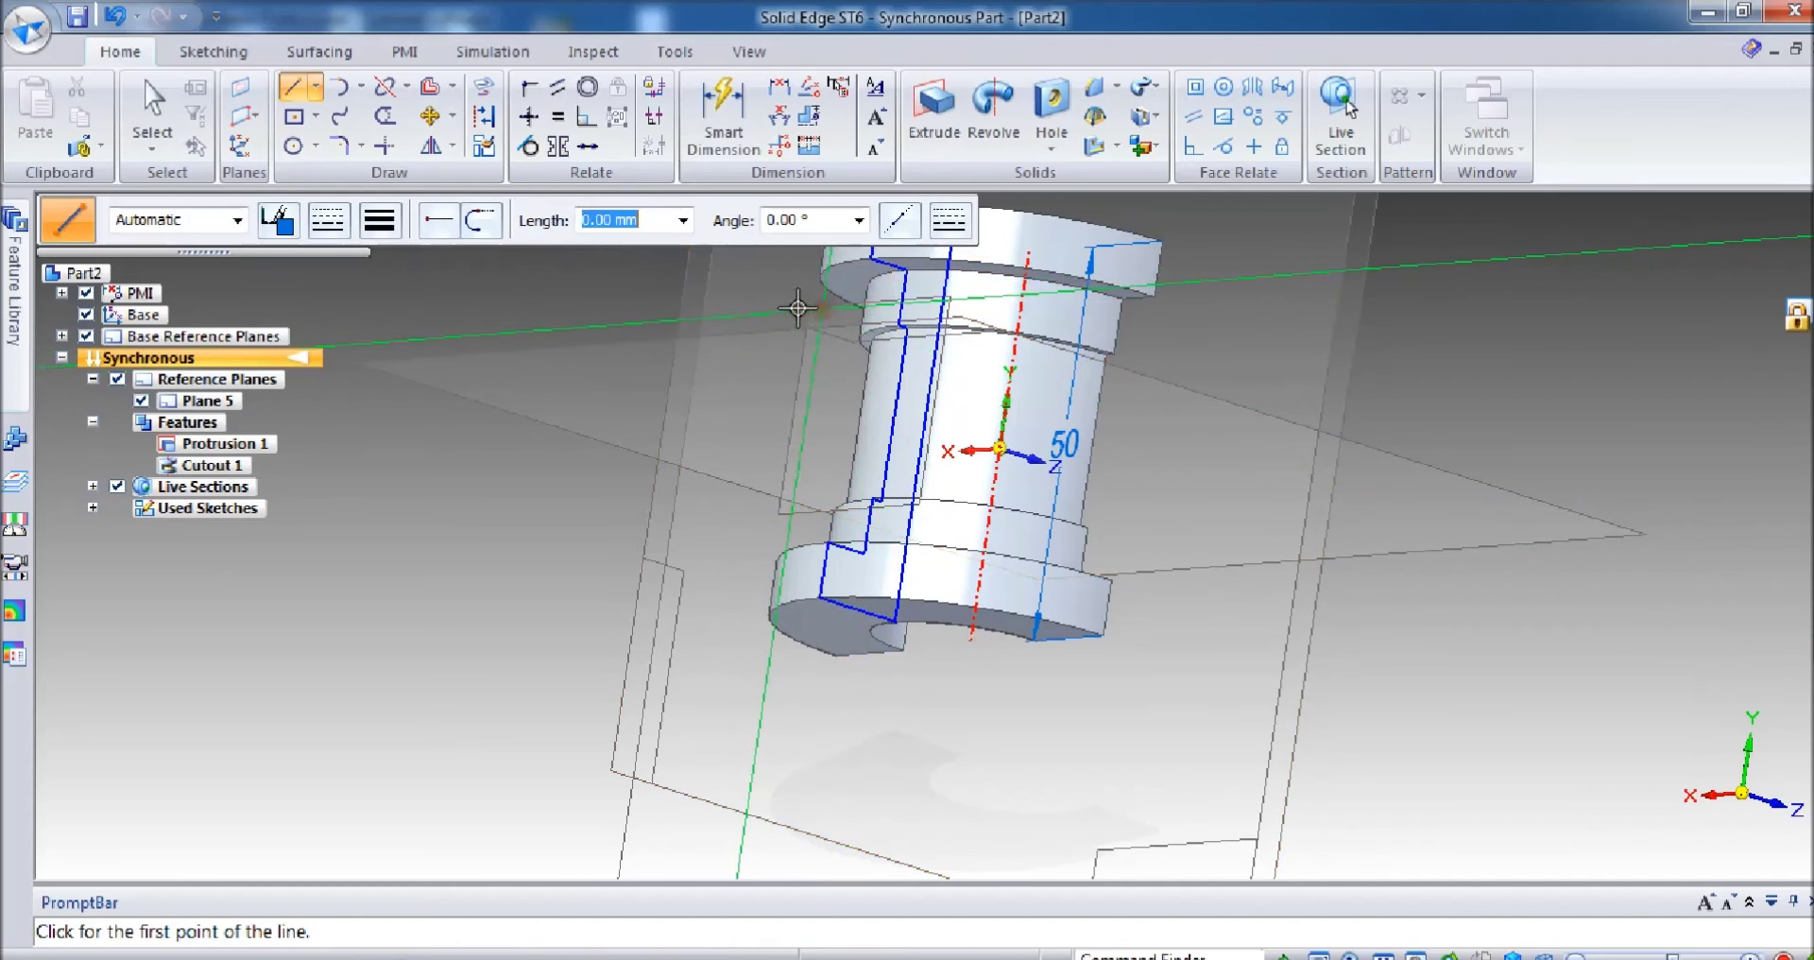
{"action": "left_click", "coordinate": [336, 145]}
{"action": "left_click", "coordinate": [316, 147]}
{"action": "left_click", "coordinate": [325, 167]}
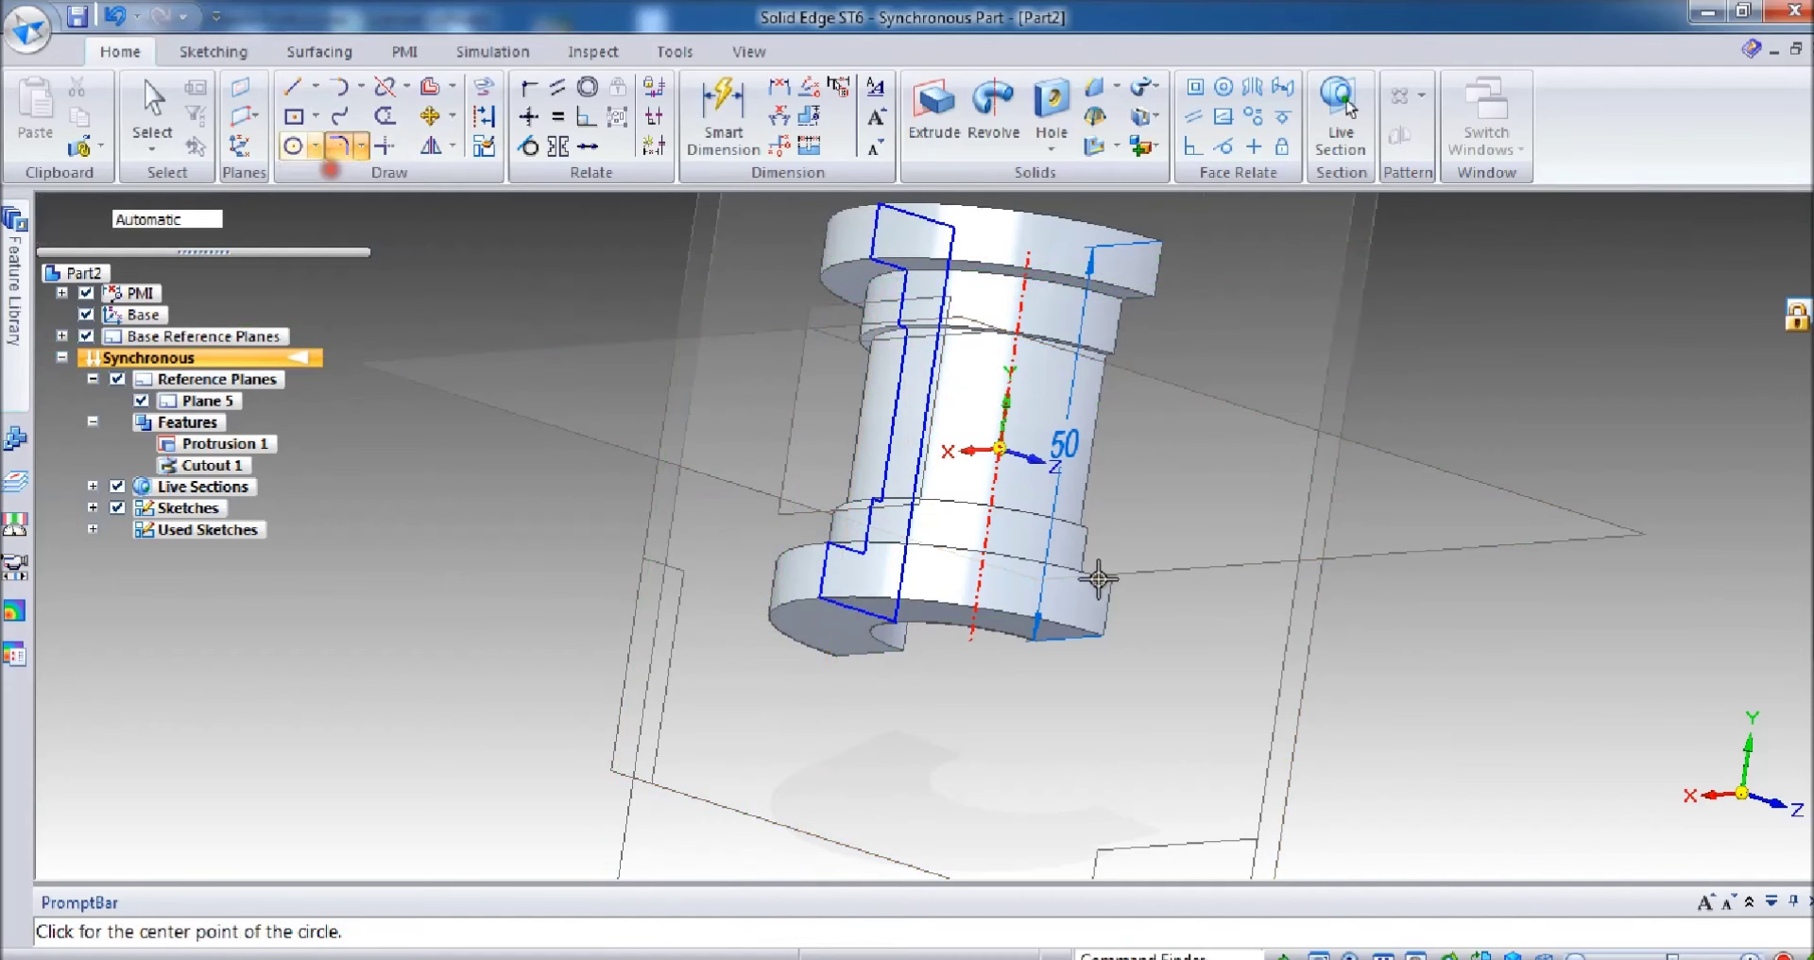
{"action": "left_click", "coordinate": [1510, 954]}
{"action": "left_click", "coordinate": [1510, 856]}
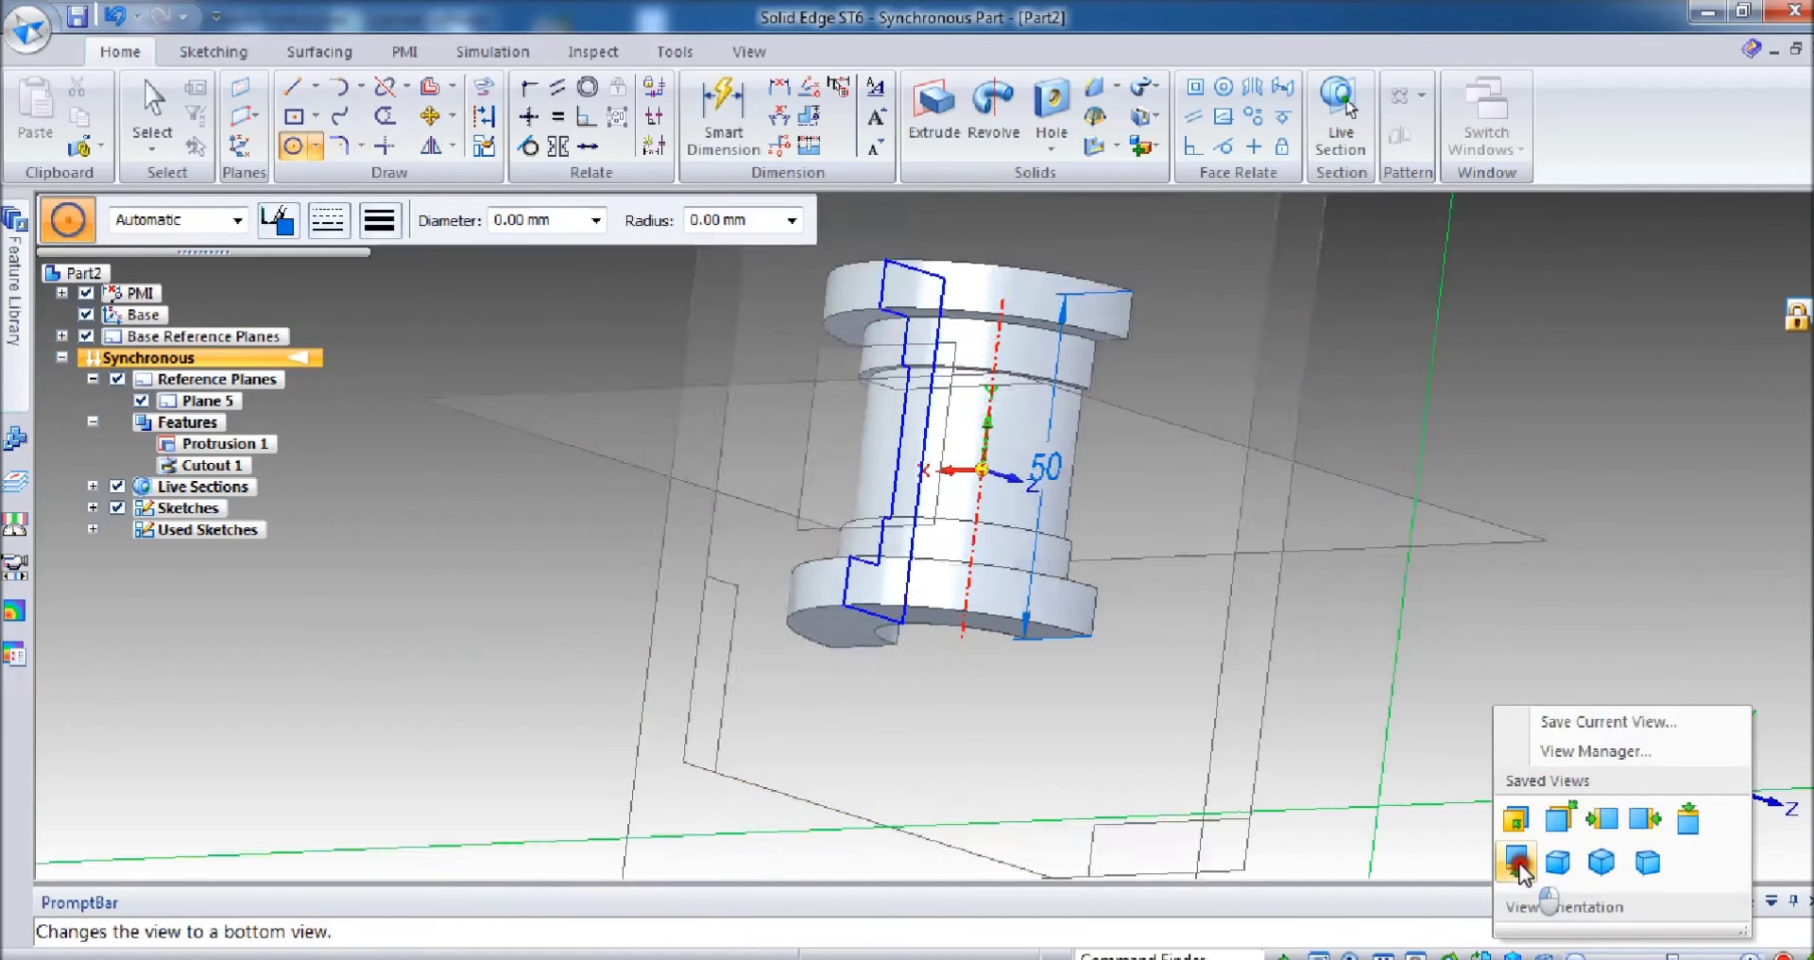
{"action": "scroll", "coordinate": [960, 551], "scroll_direction": "up", "scroll_amount": 4}
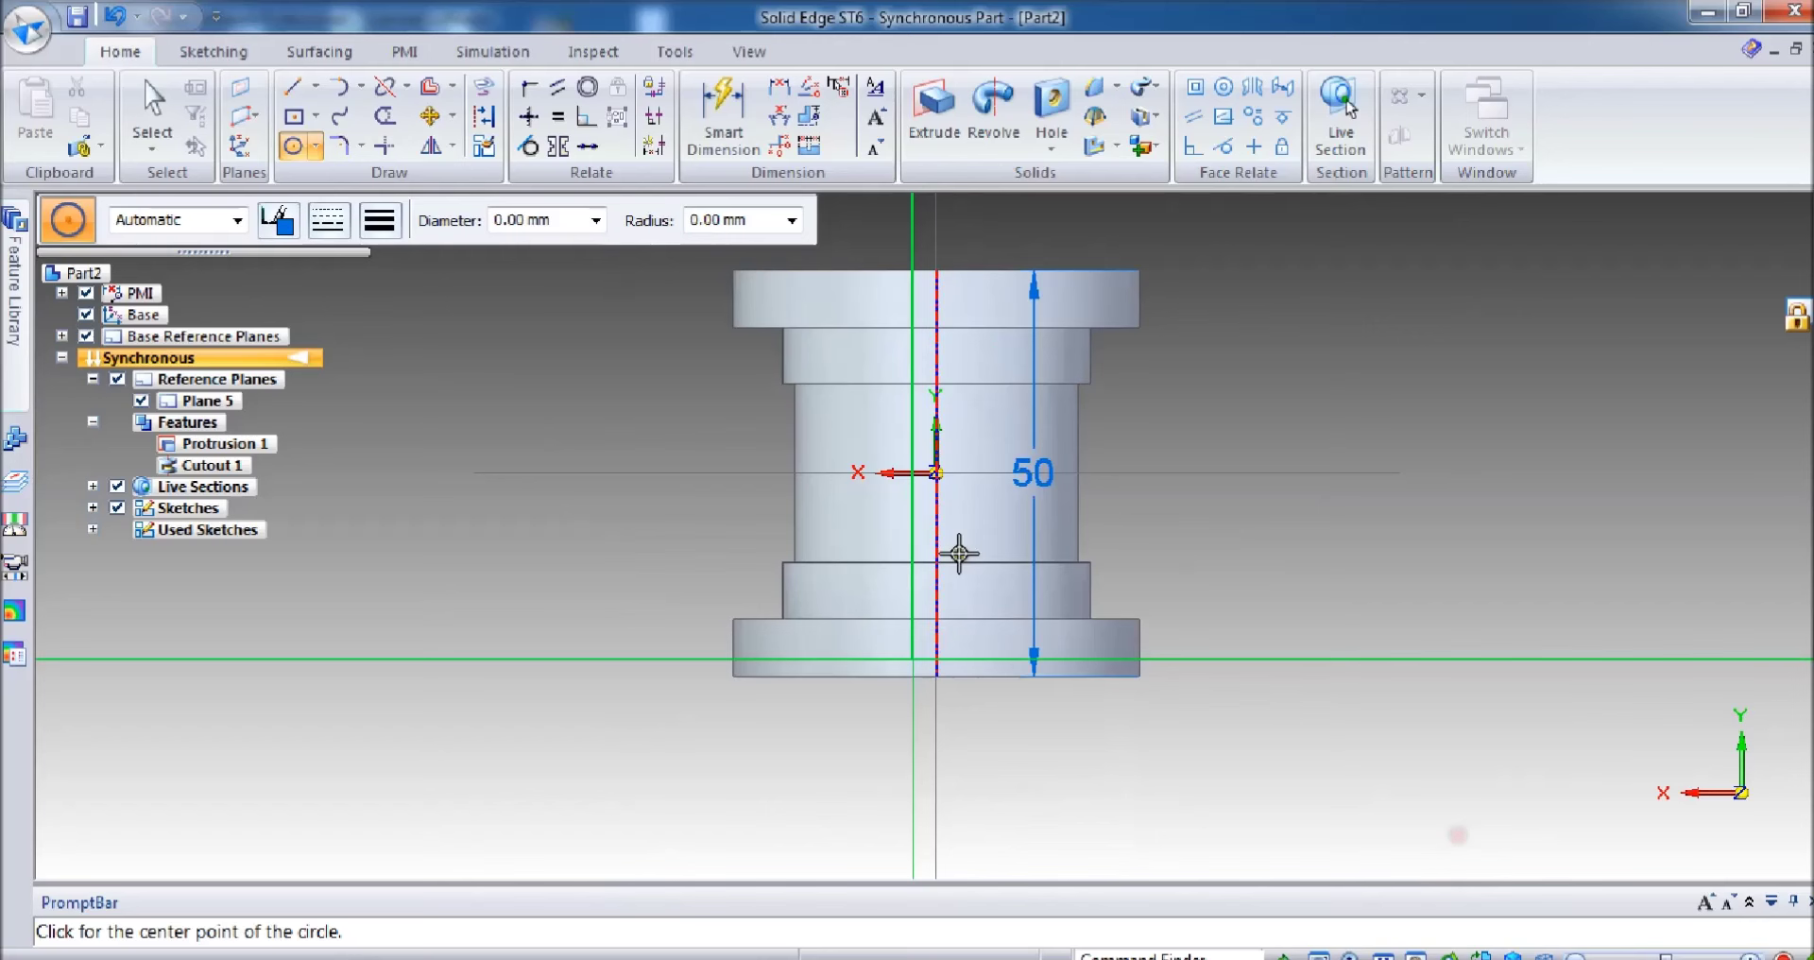
{"action": "left_click", "coordinate": [941, 464]}
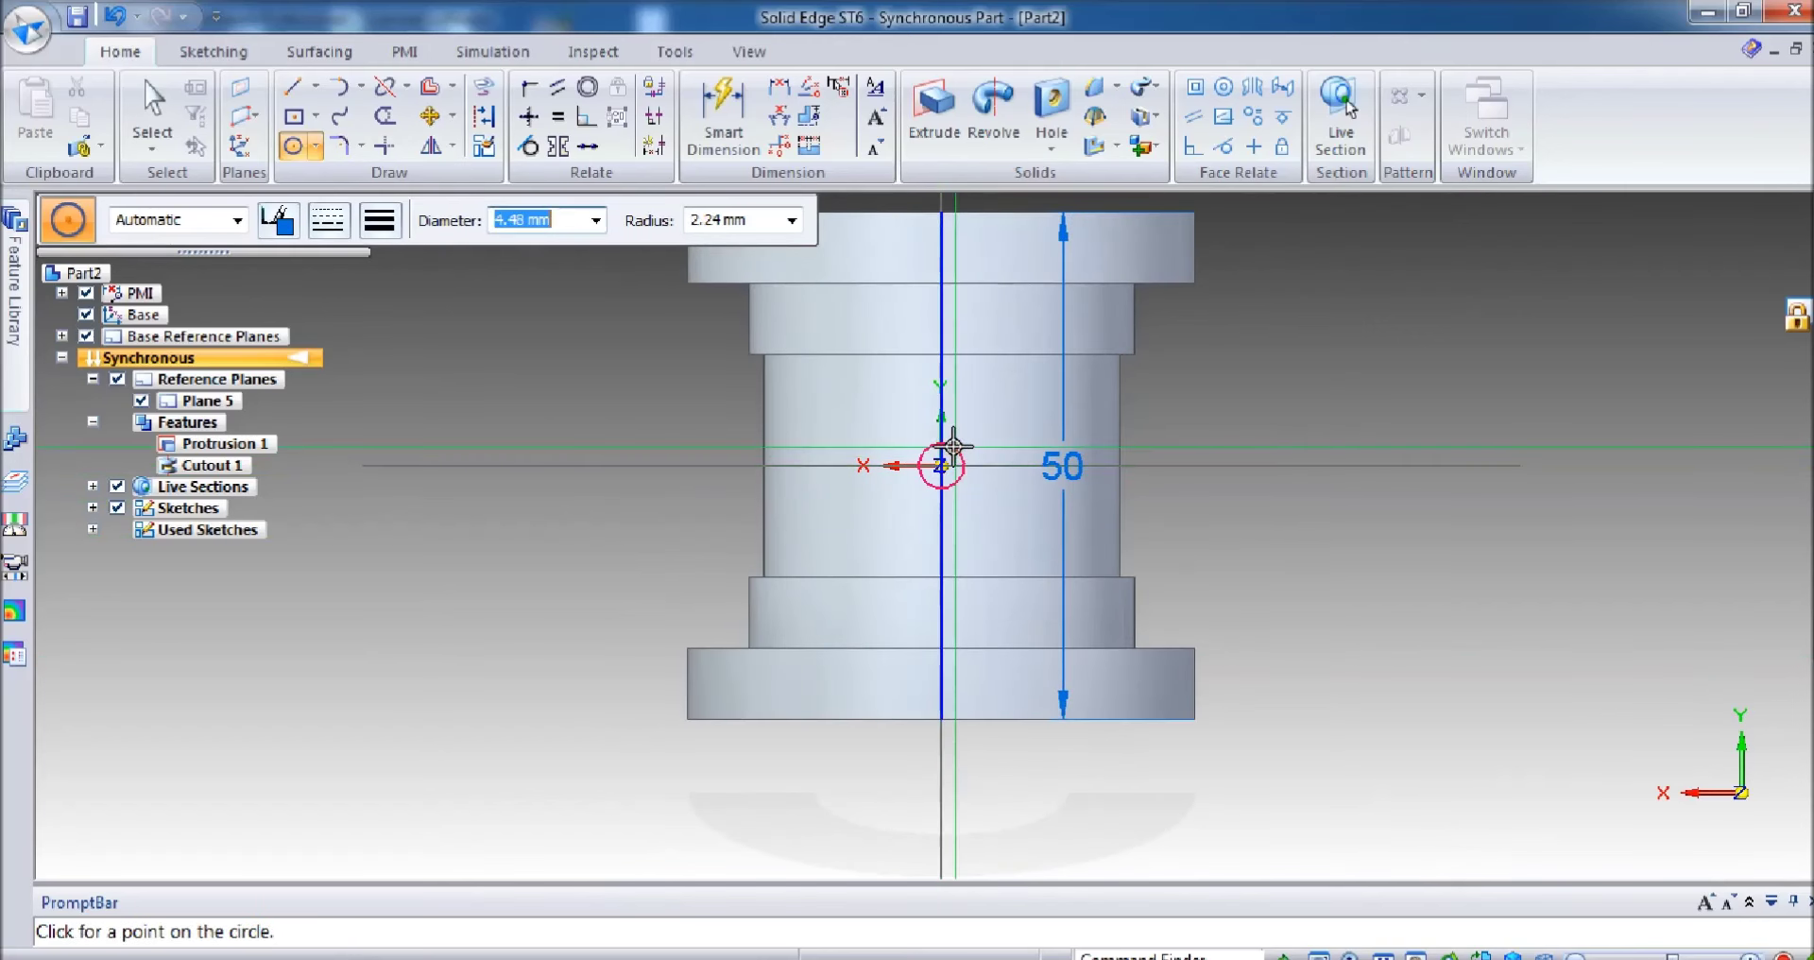
{"action": "left_click", "coordinate": [954, 442]}
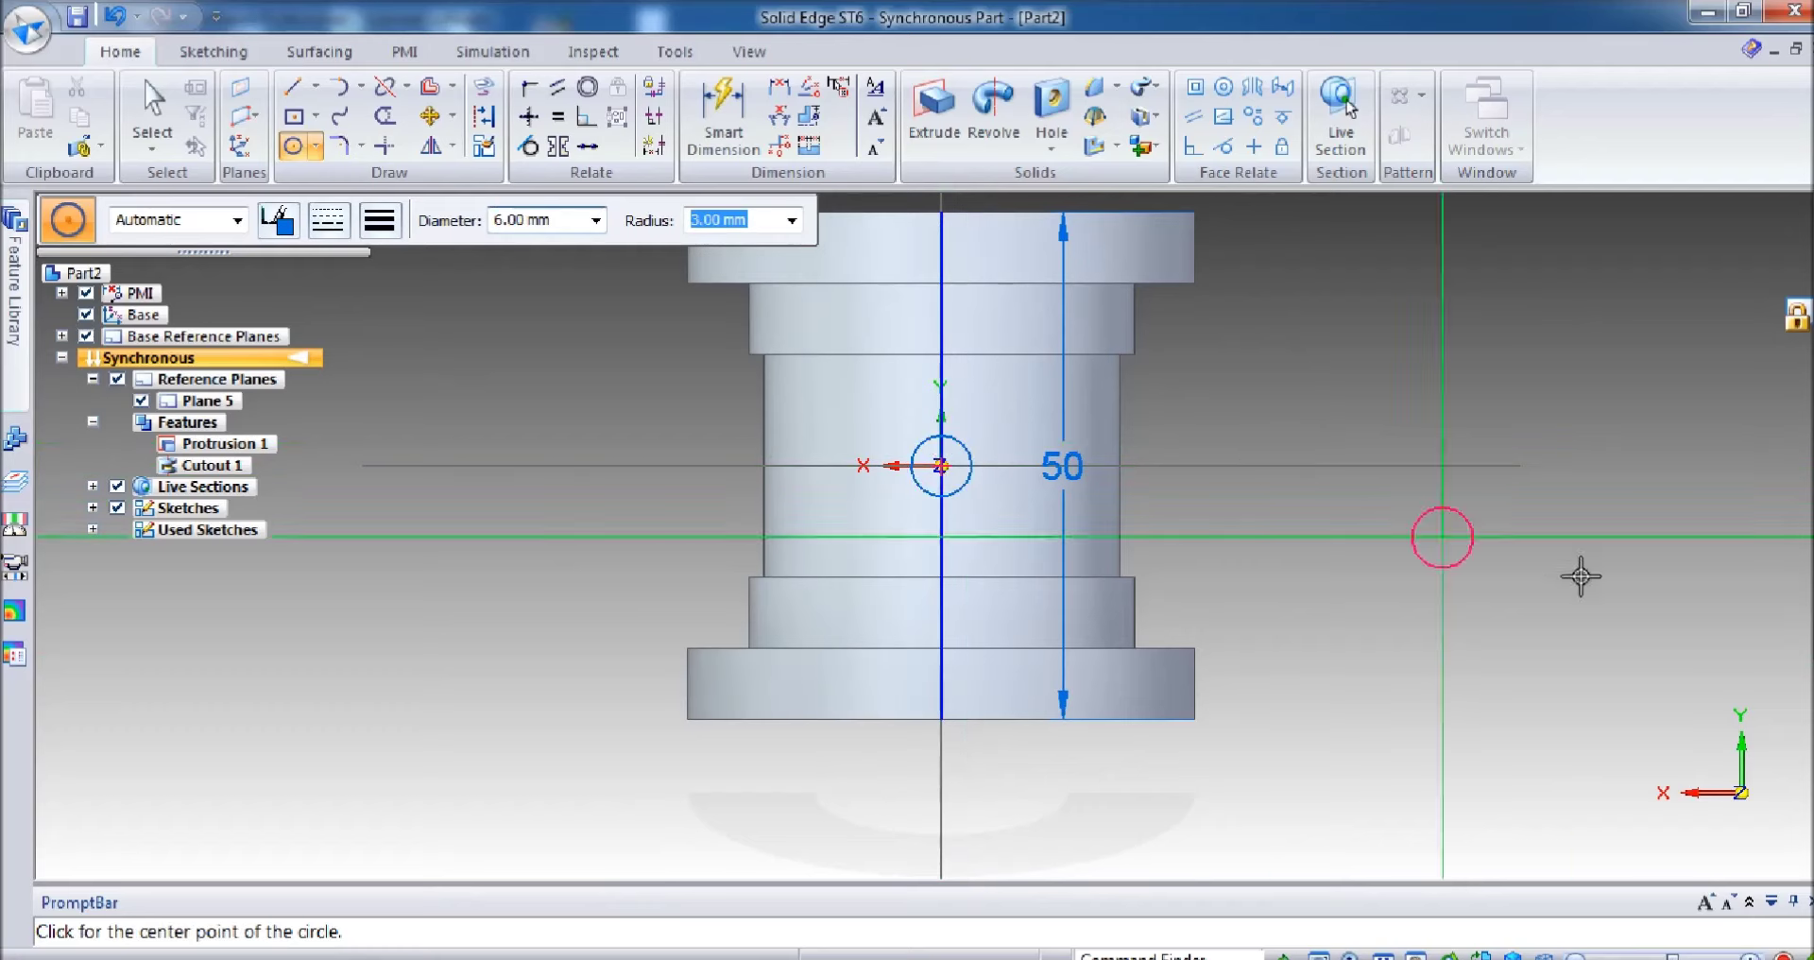
Step: Extrude the 6 mm circle toward the half-ring up to the next face, adding a round locating pin
{"action": "middle_click_drag", "start_coordinate": [1527, 615], "coordinate": [1133, 529]}
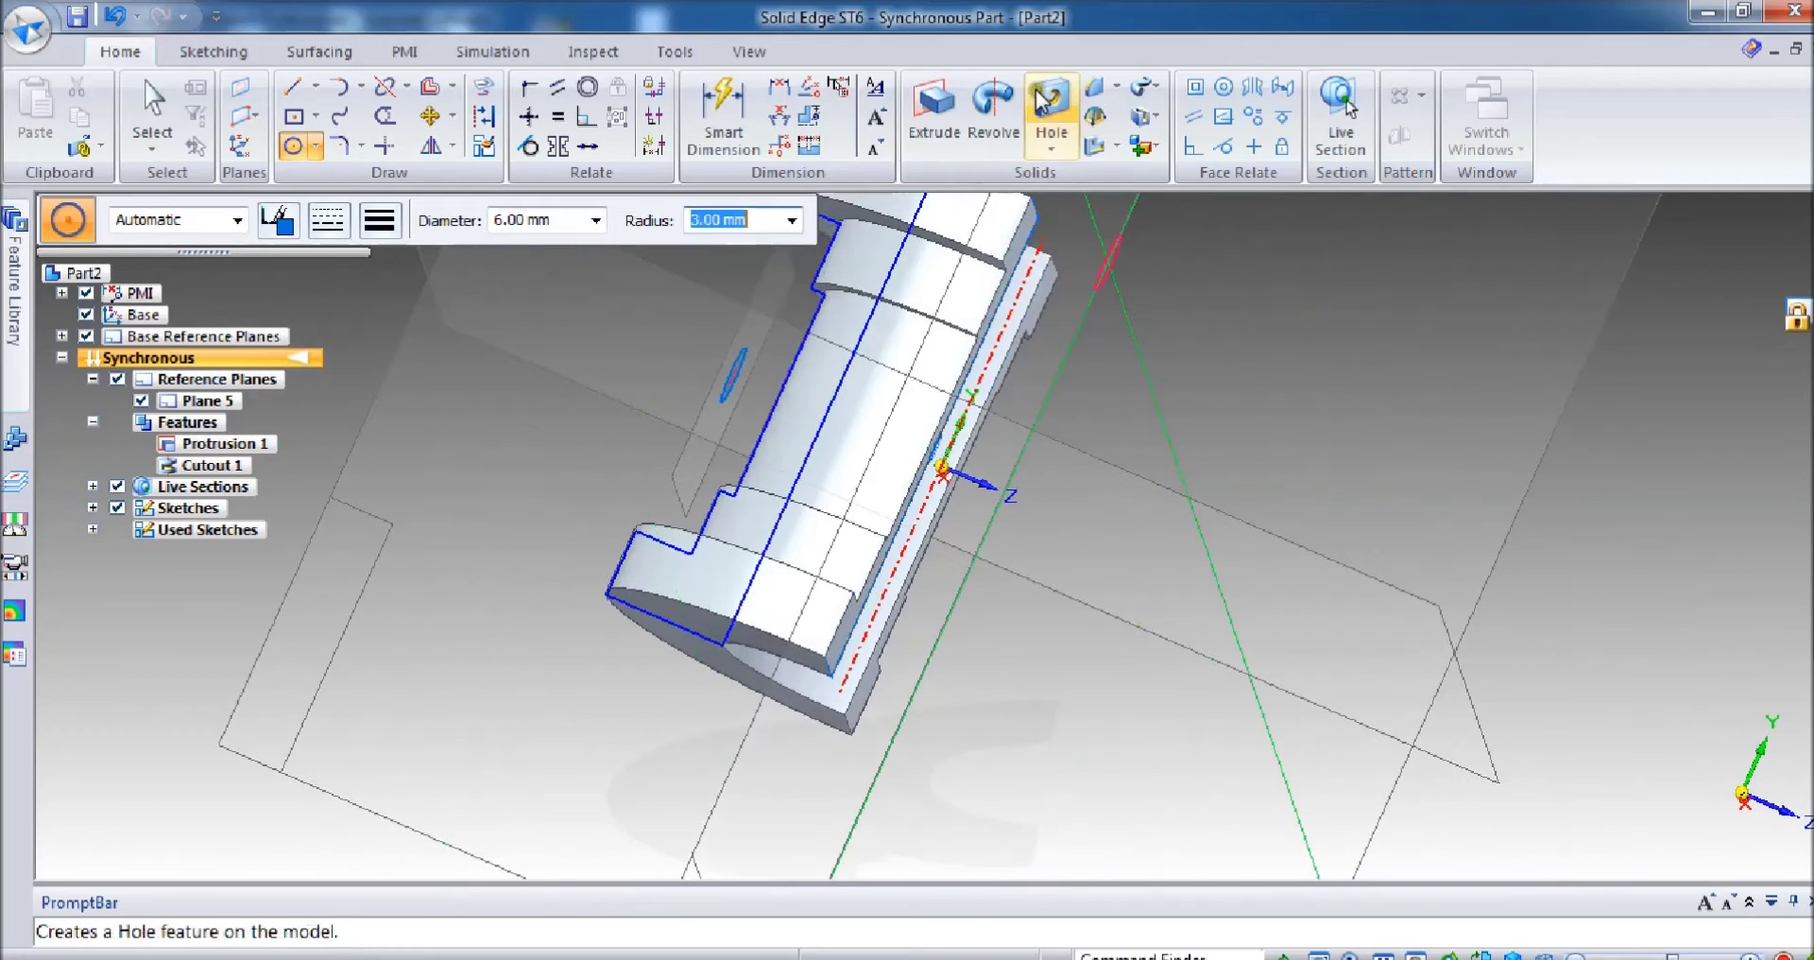
{"action": "left_click", "coordinate": [933, 113]}
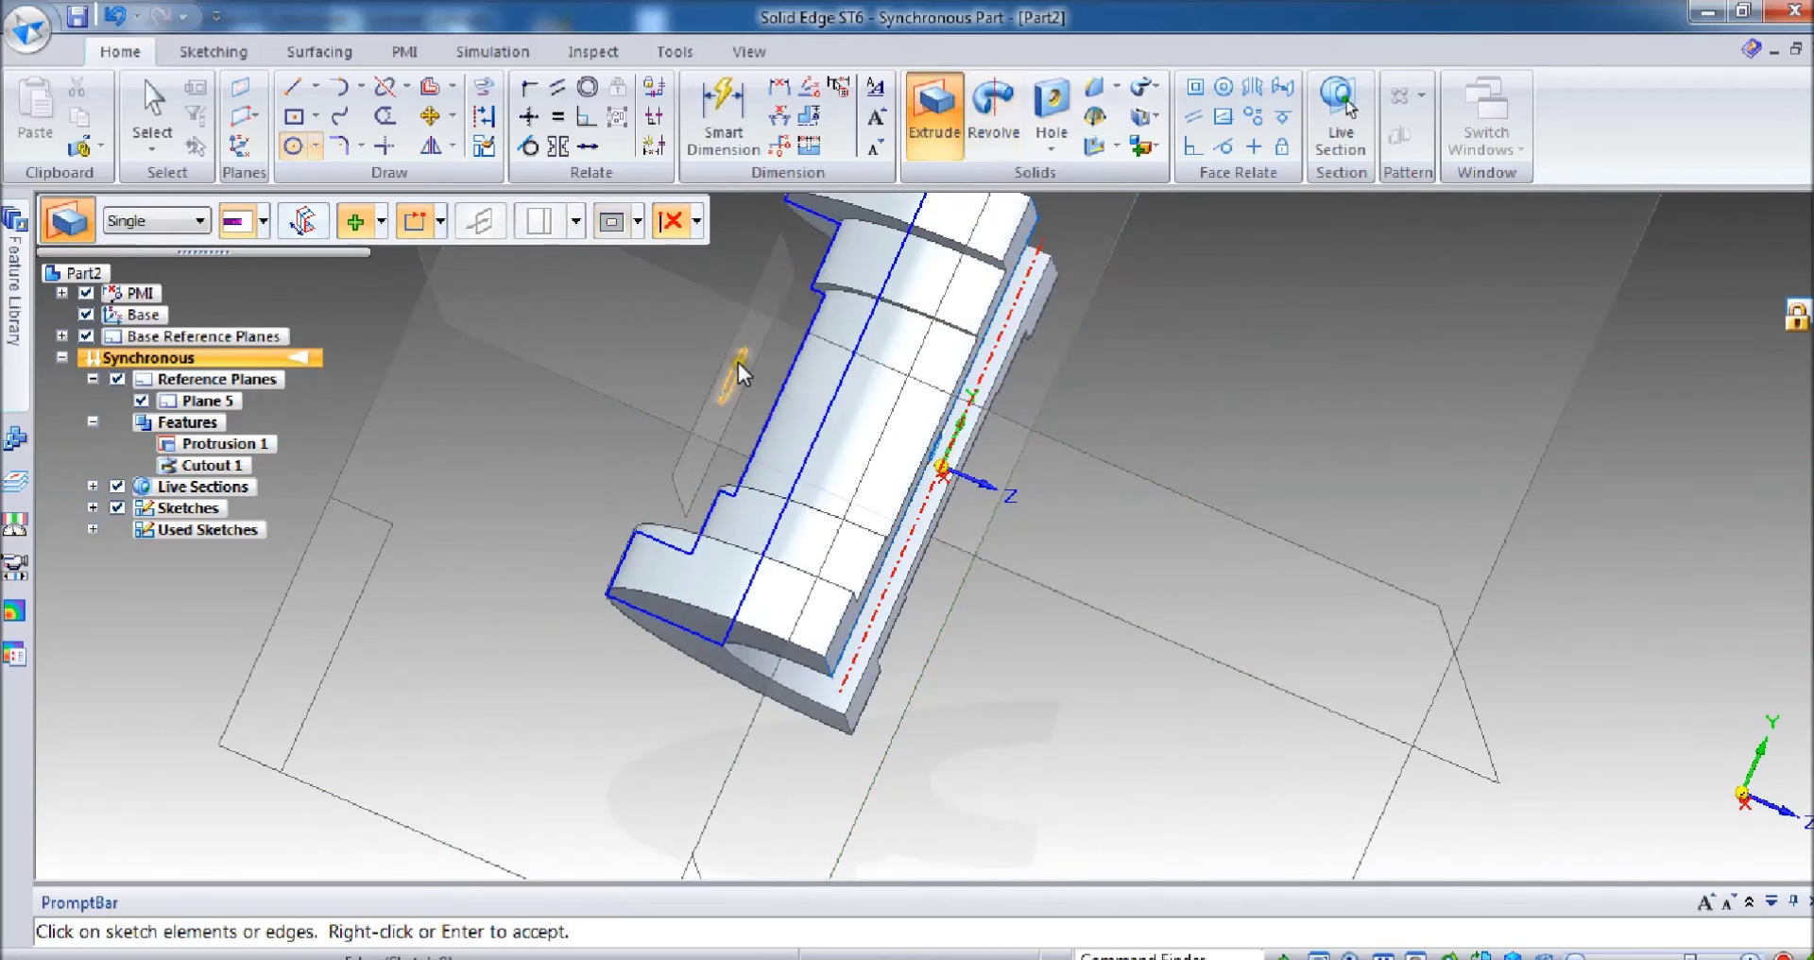
{"action": "left_click", "coordinate": [740, 364]}
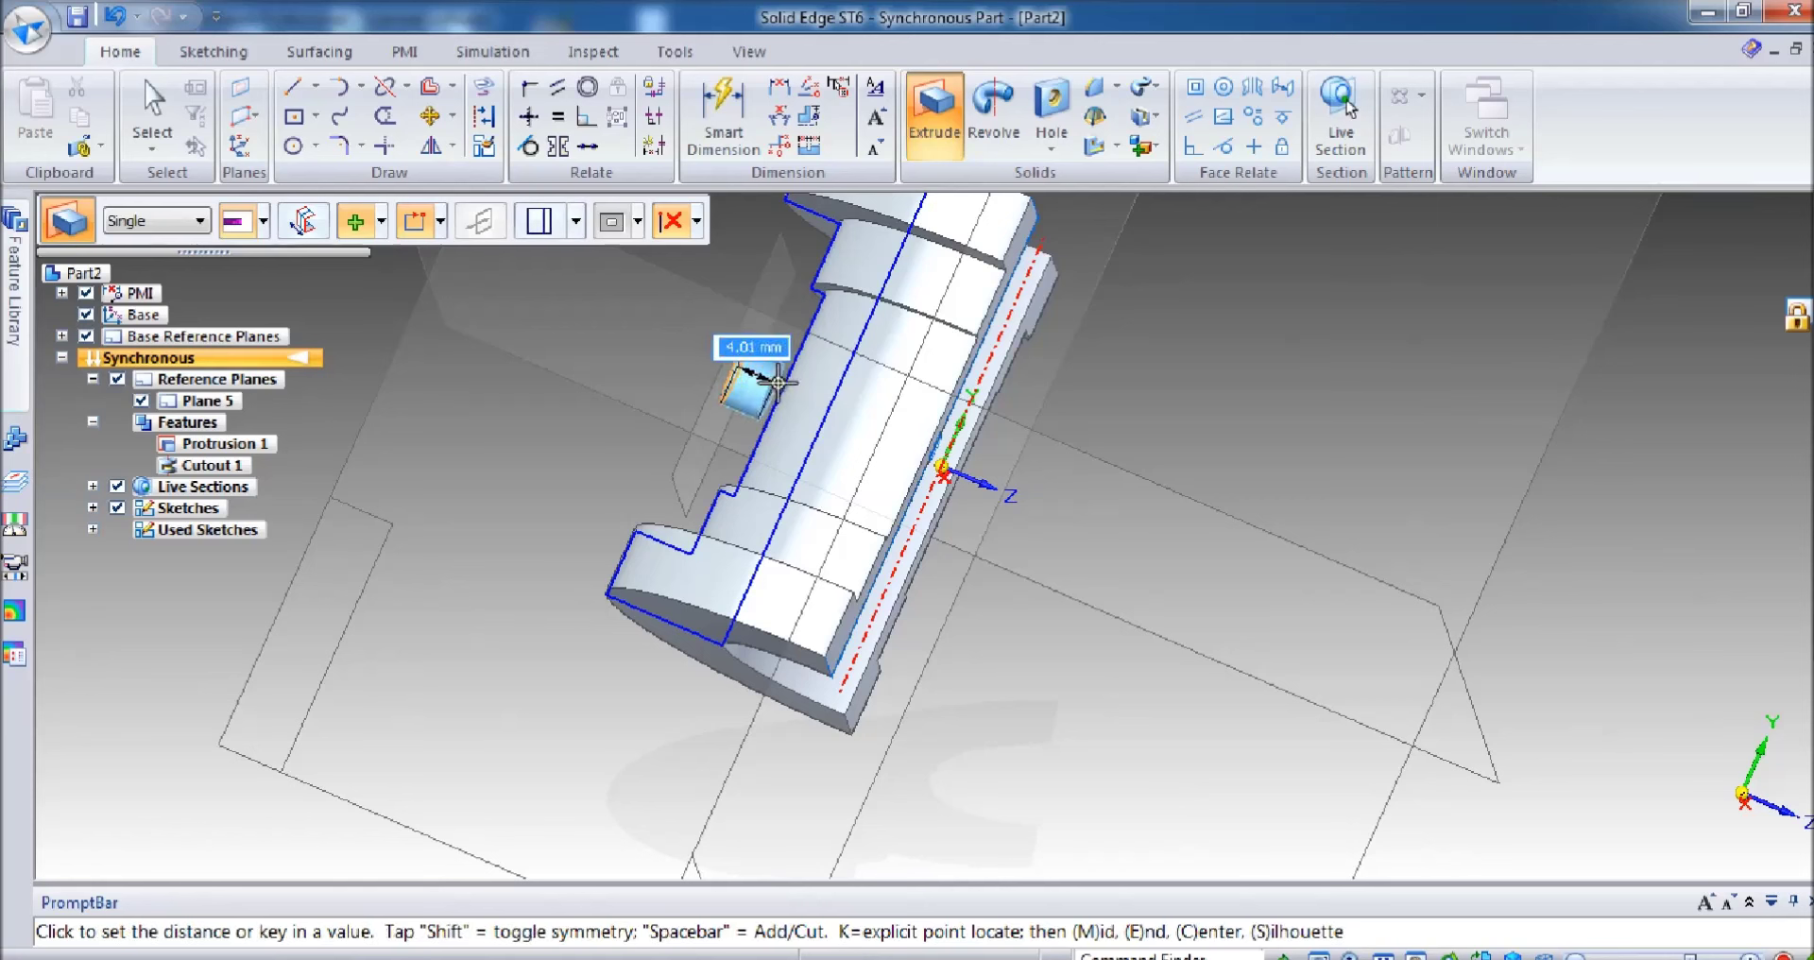
{"action": "left_click", "coordinate": [267, 224]}
{"action": "left_click", "coordinate": [303, 324]}
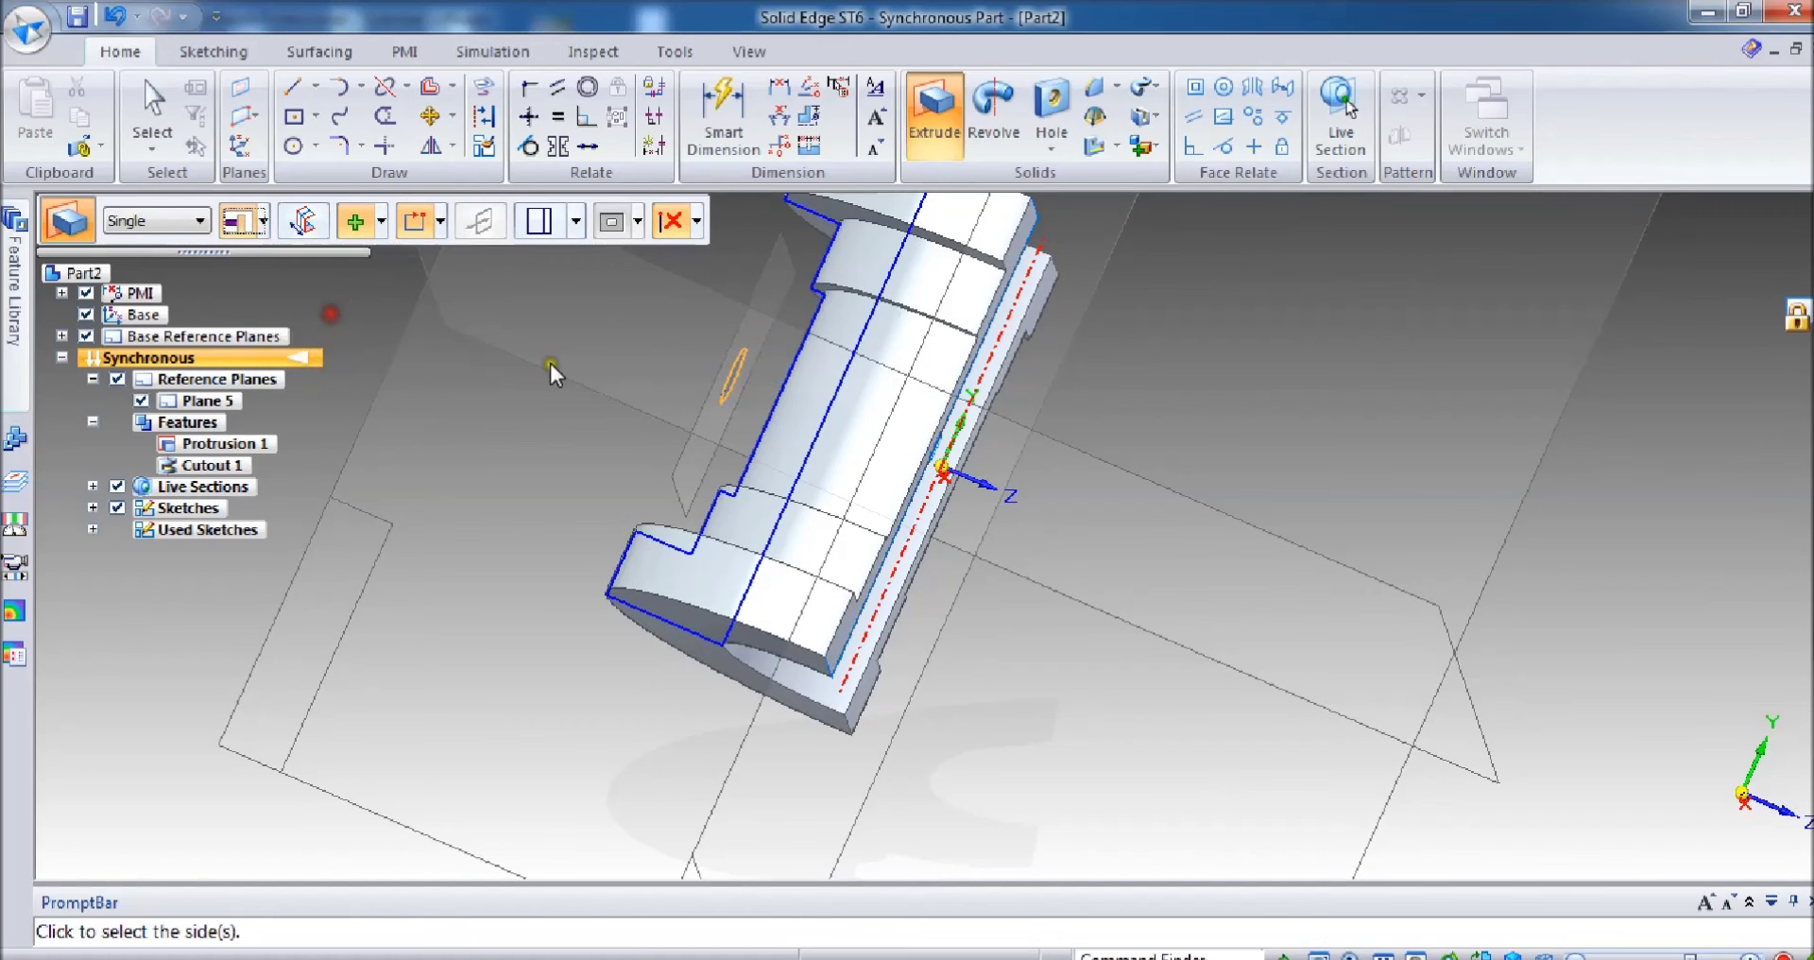
{"action": "left_click", "coordinate": [1171, 489]}
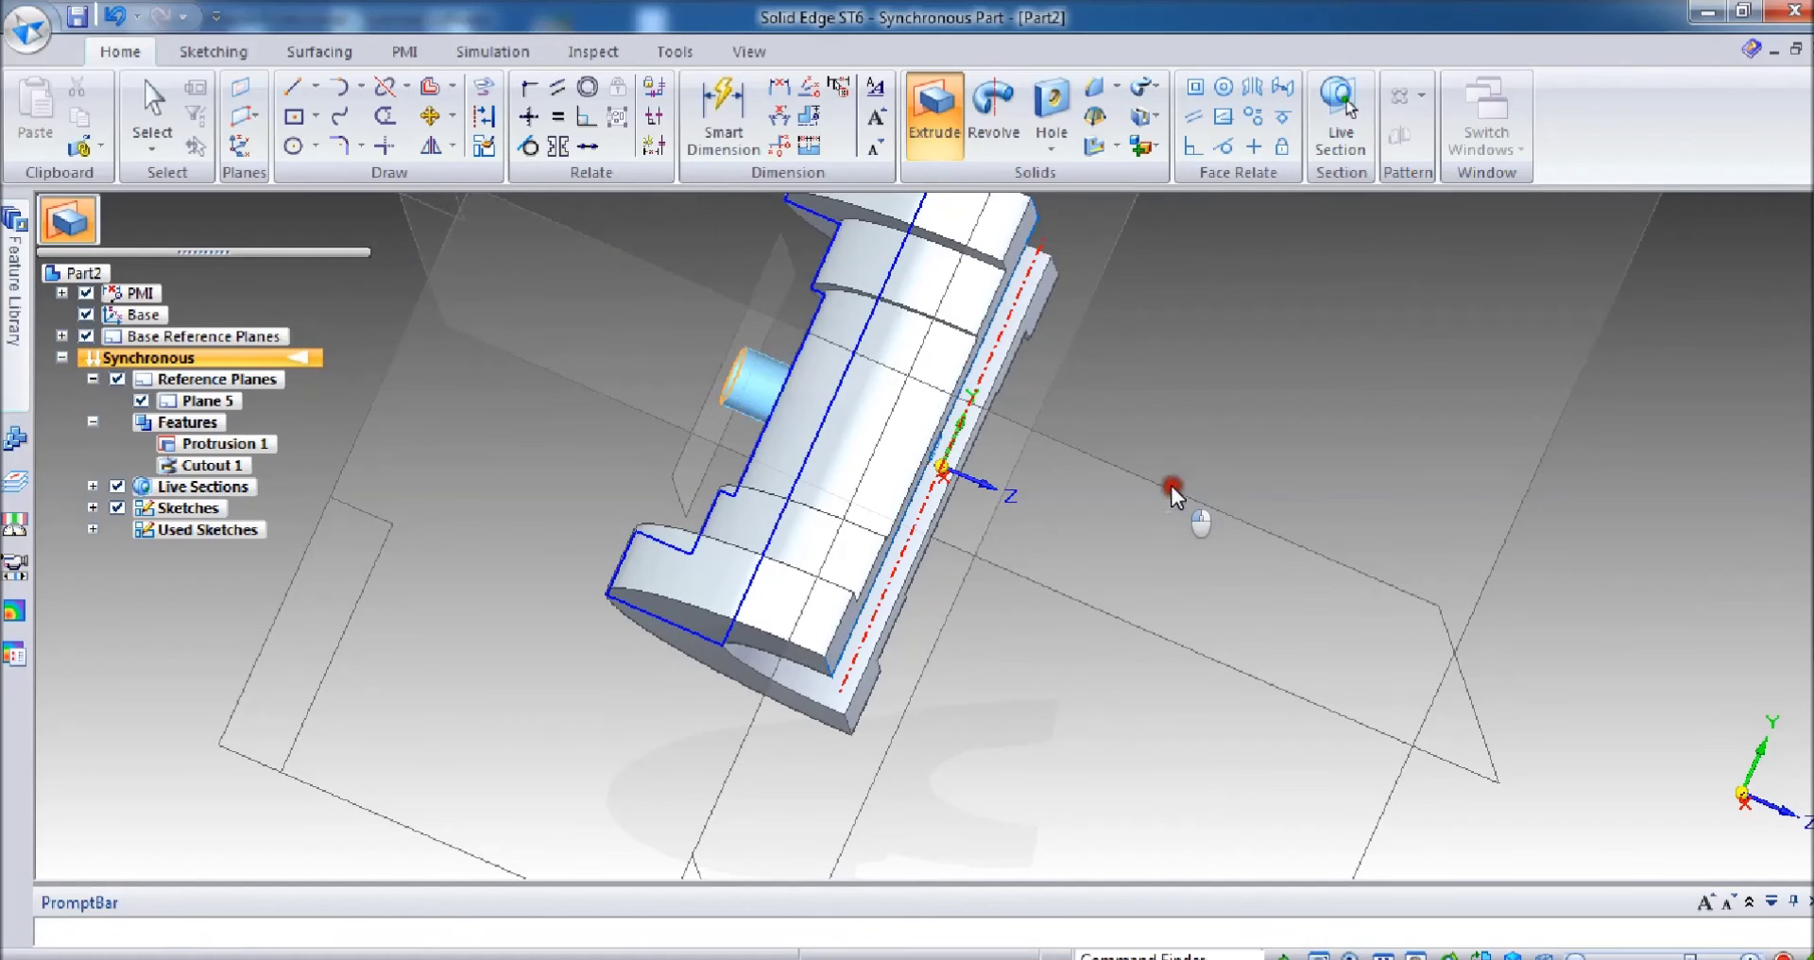
{"action": "right_click", "coordinate": [363, 360]}
Step: Save the part in the plummr folder under a name beginning with "bearing bottom"
{"action": "middle_click_drag", "start_coordinate": [348, 328], "coordinate": [566, 331]}
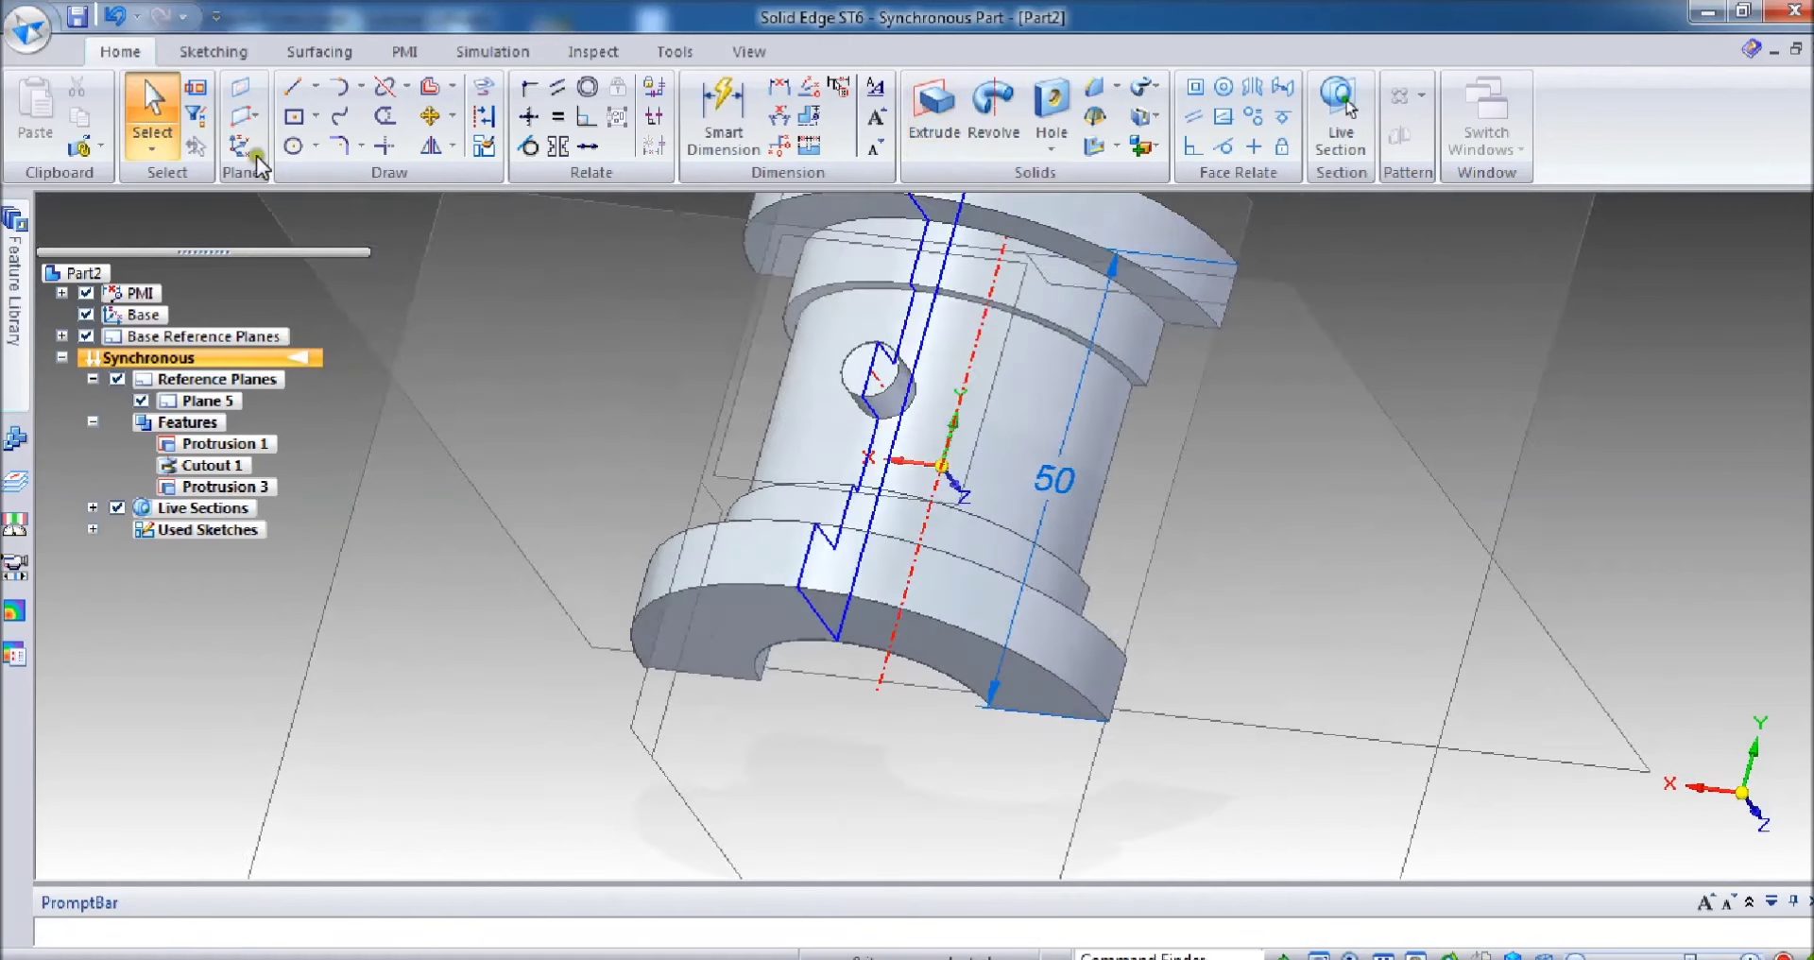
{"action": "left_click", "coordinate": [78, 16]}
{"action": "type", "text": "b"}
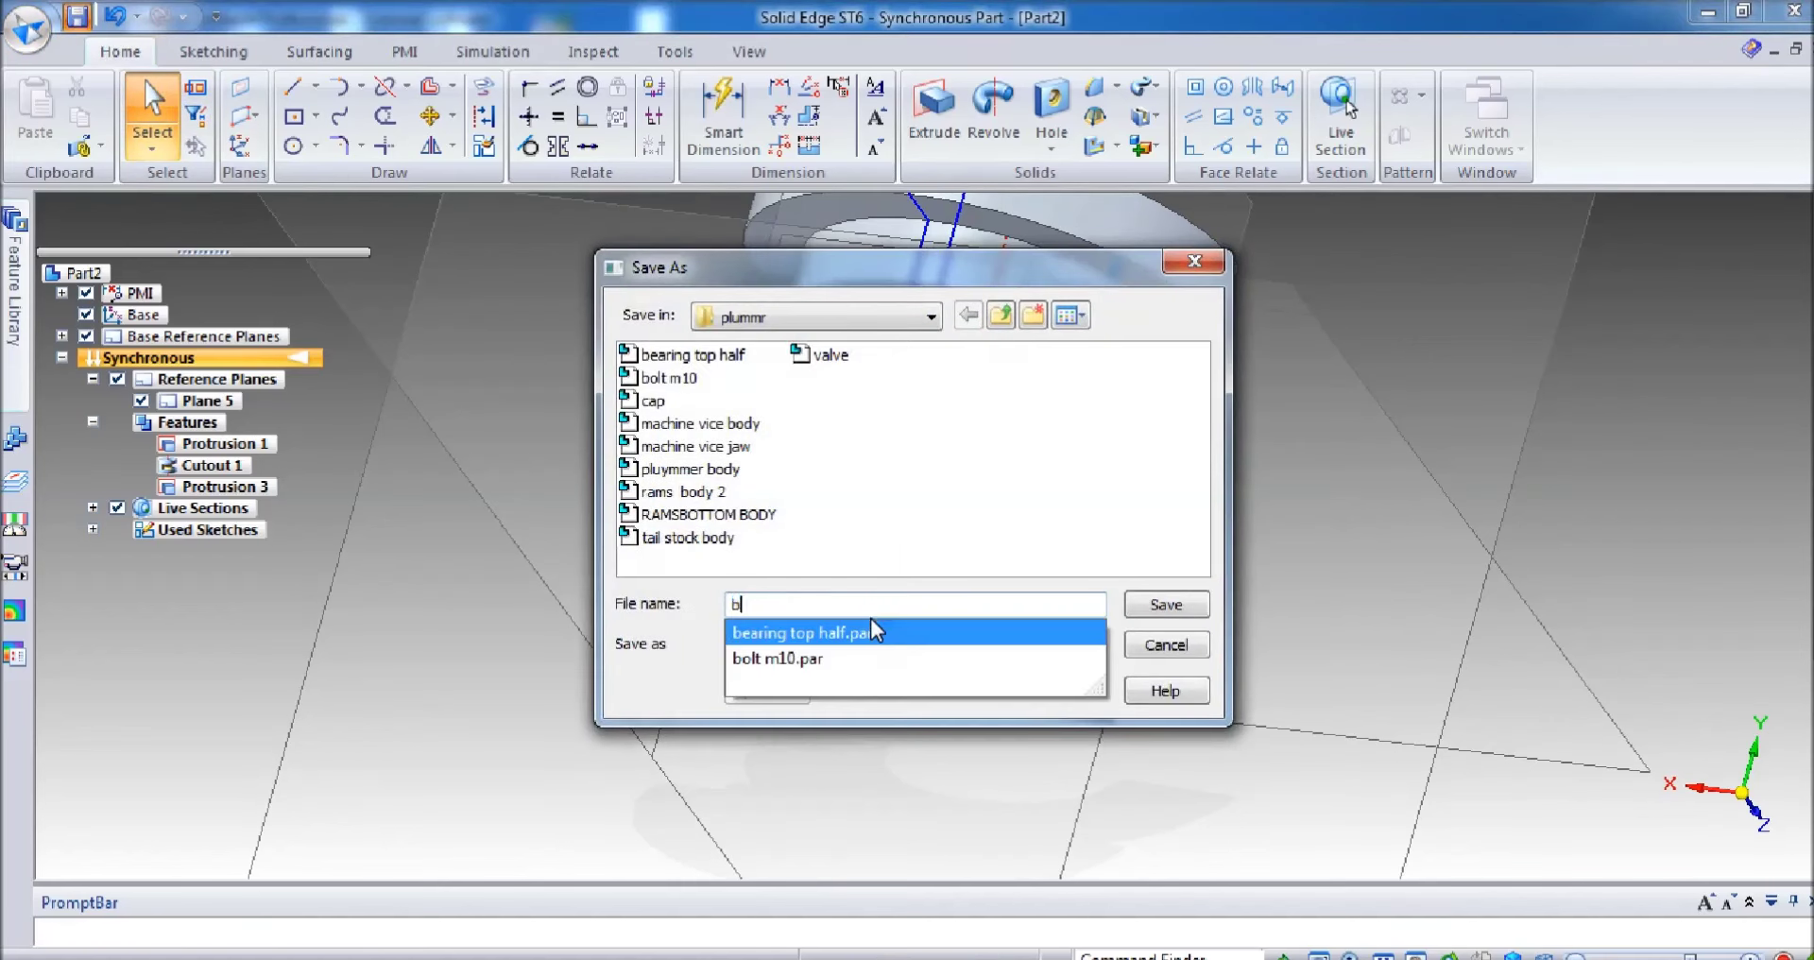
{"action": "type", "text": "eaning bottom haslf"}
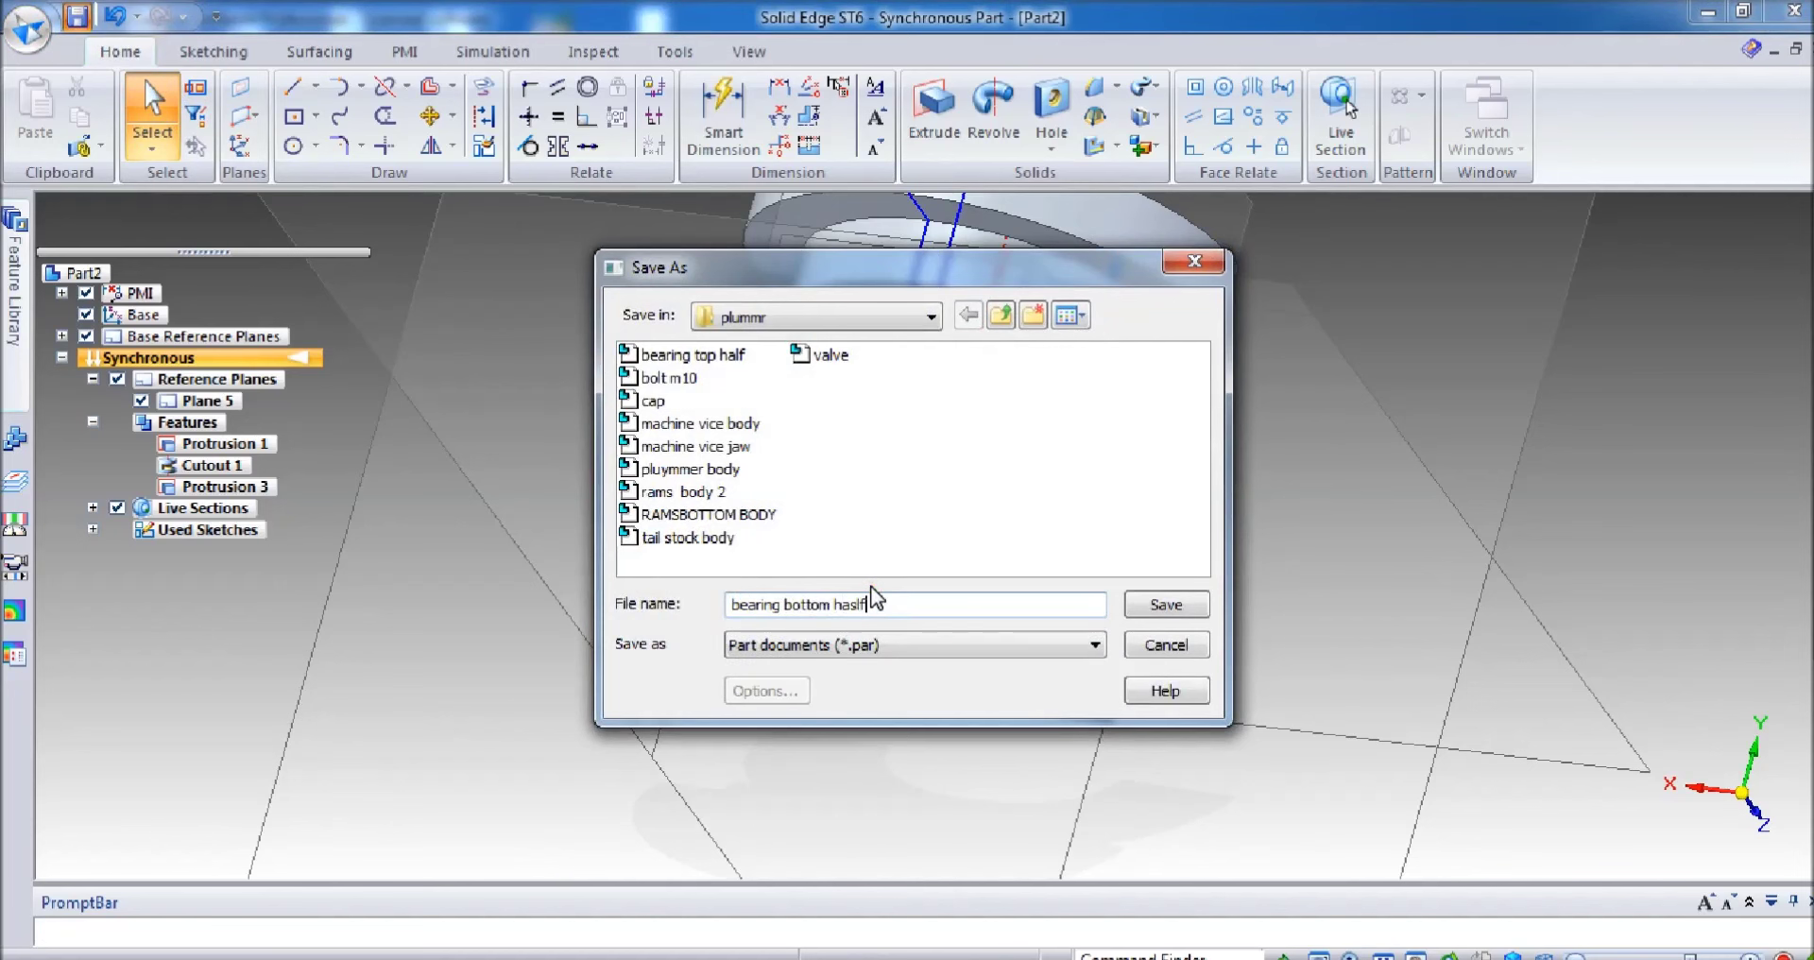
{"action": "left_click", "coordinate": [1162, 603]}
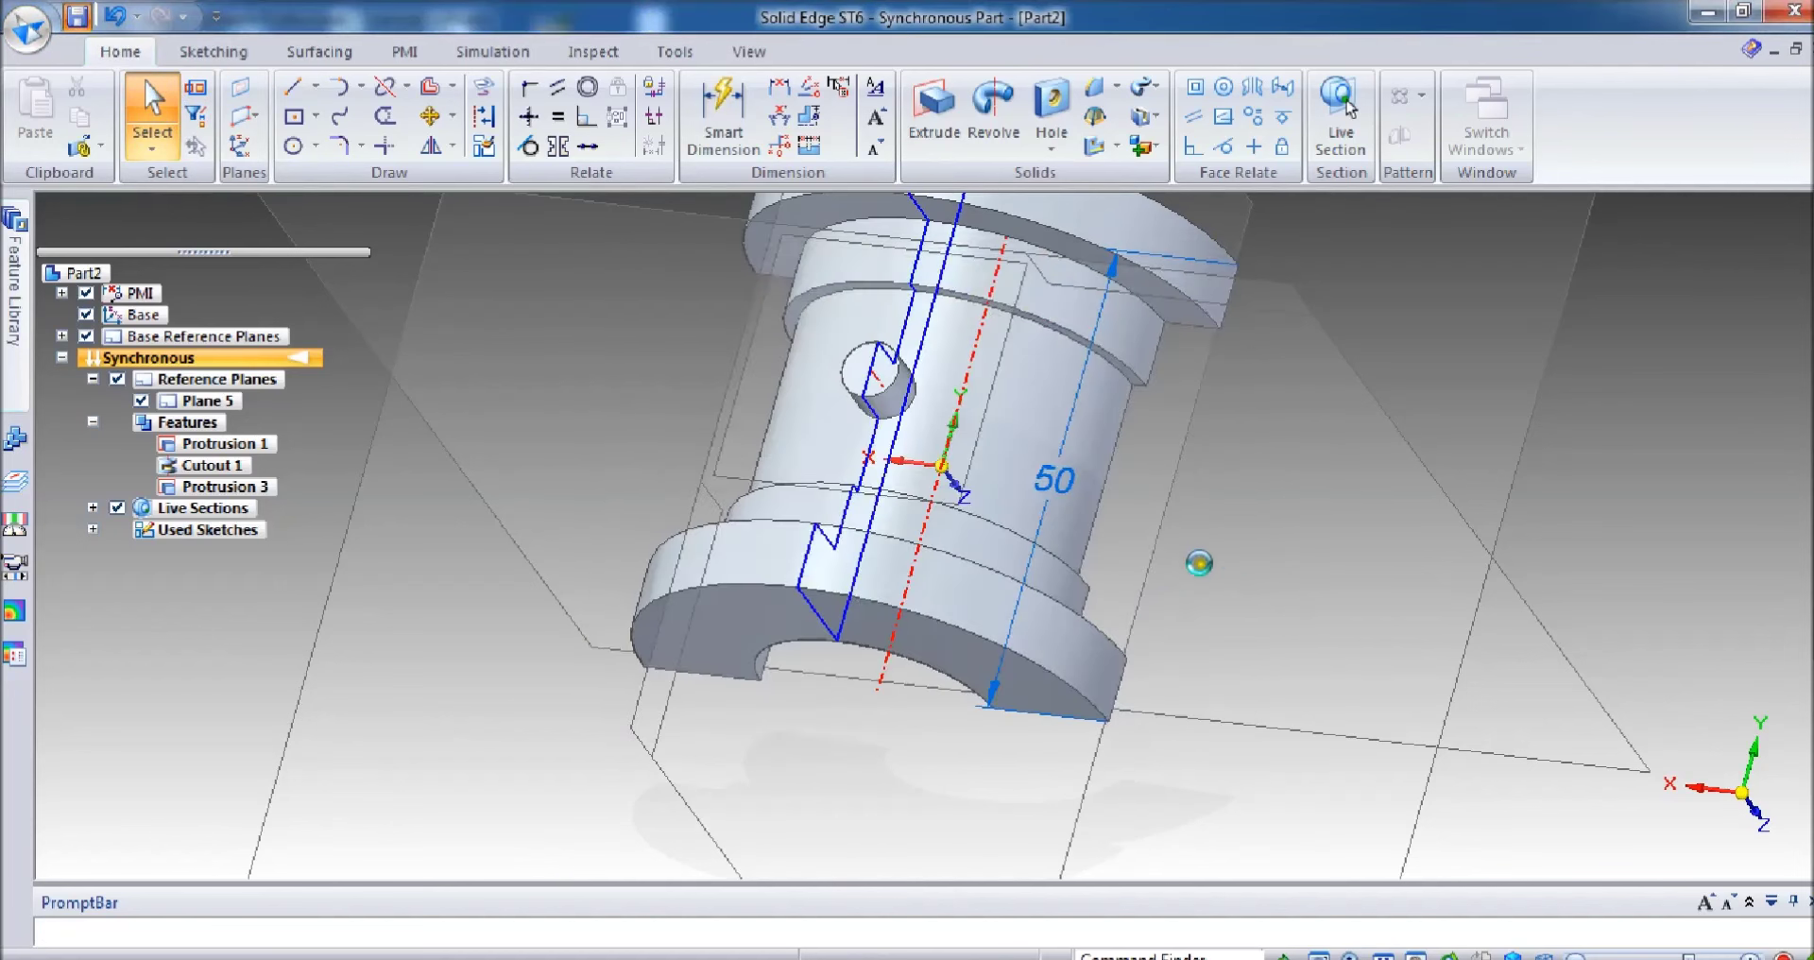
Step: In a new part, lock sketching to the vertical XZ base reference plane
{"action": "scroll", "coordinate": [1115, 552], "scroll_direction": "down", "scroll_amount": 3}
{"action": "mouse_move", "coordinate": [1531, 444]}
{"action": "middle_mouse_down"}
{"action": "mouse_move", "coordinate": [1612, 405]}
{"action": "mouse_move", "coordinate": [1421, 263]}
{"action": "mouse_move", "coordinate": [1272, 444]}
{"action": "mouse_move", "coordinate": [1142, 530]}
{"action": "mouse_move", "coordinate": [955, 490]}
{"action": "mouse_move", "coordinate": [1591, 490]}
{"action": "mouse_move", "coordinate": [1521, 409]}
{"action": "mouse_move", "coordinate": [1279, 401]}
{"action": "mouse_move", "coordinate": [1259, 377]}
{"action": "middle_mouse_up"}
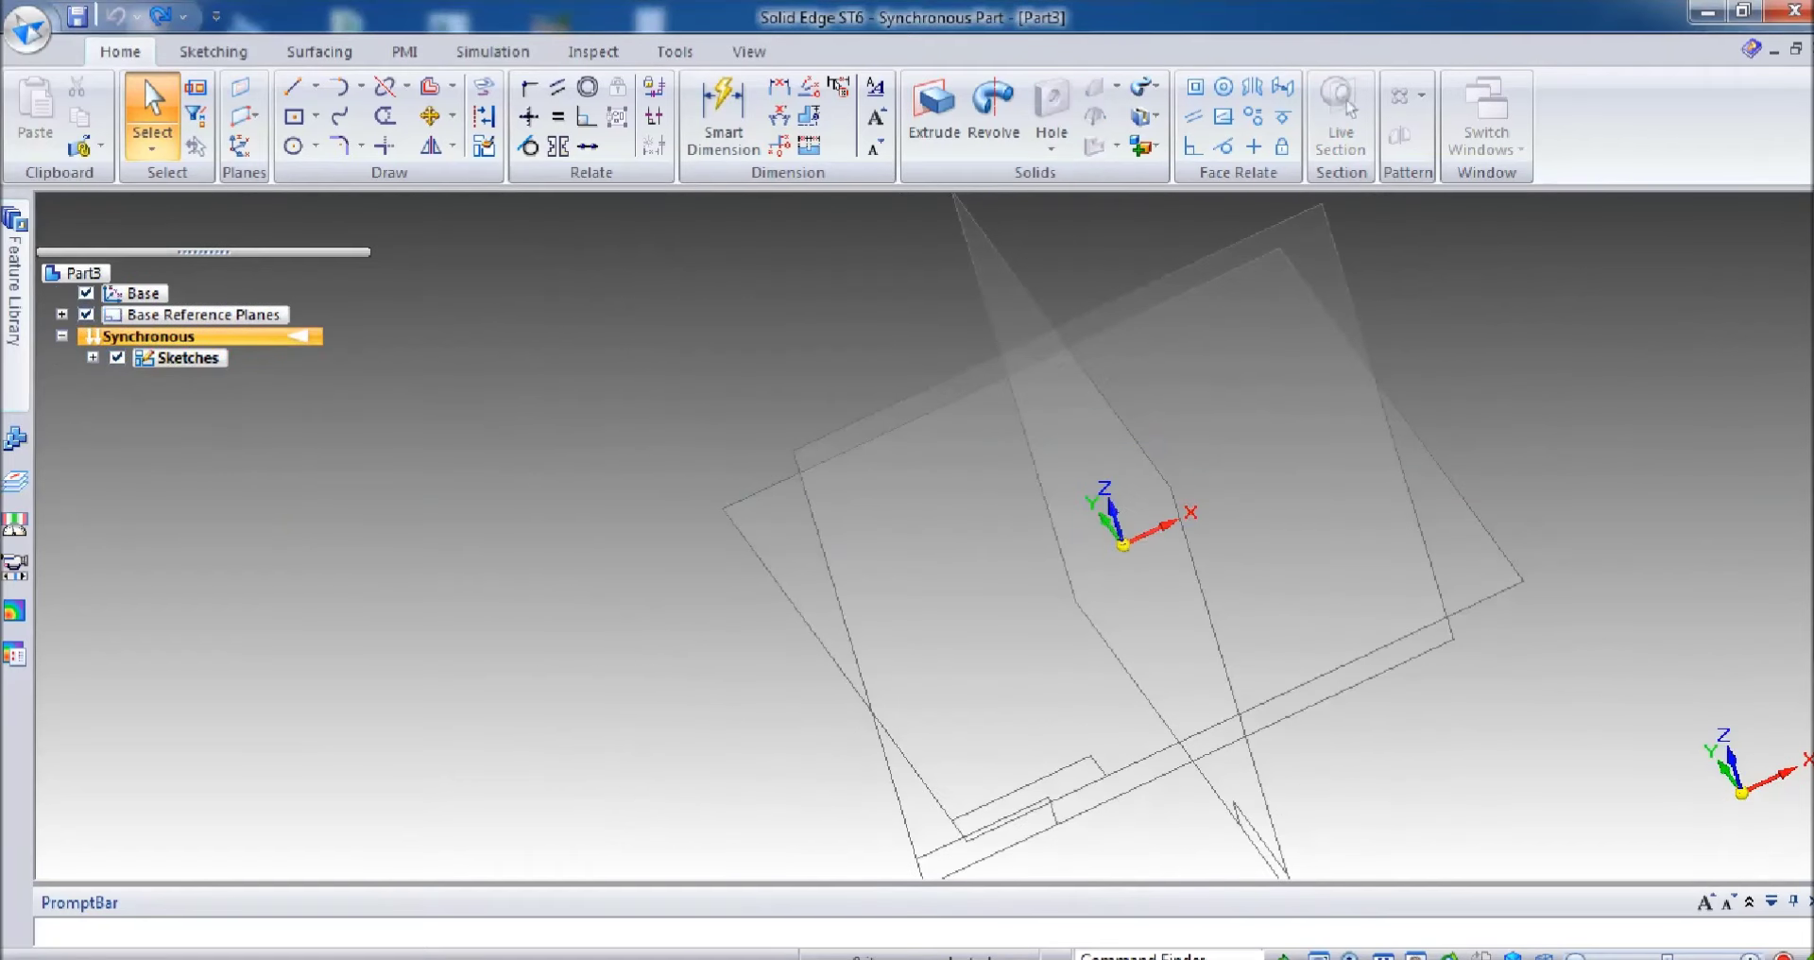
{"action": "right_click", "coordinate": [1743, 792]}
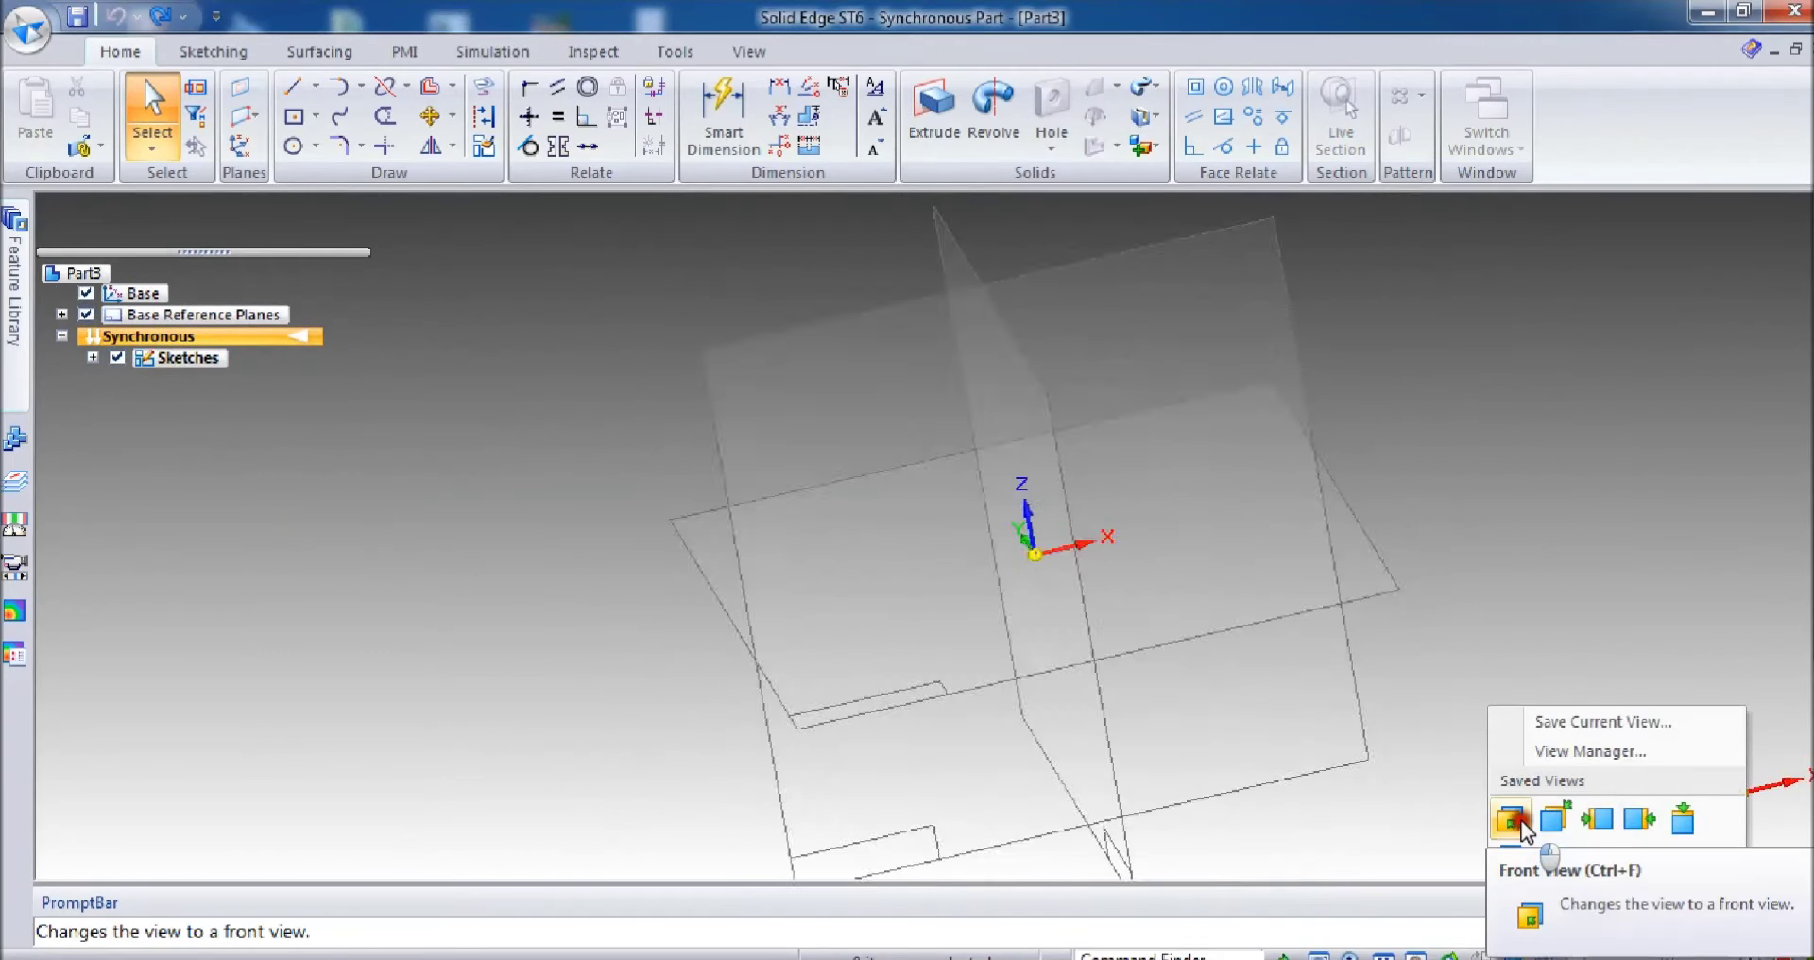
{"action": "left_click", "coordinate": [1514, 819]}
{"action": "left_click", "coordinate": [288, 90]}
{"action": "middle_click_drag", "start_coordinate": [1192, 371], "coordinate": [1101, 531]}
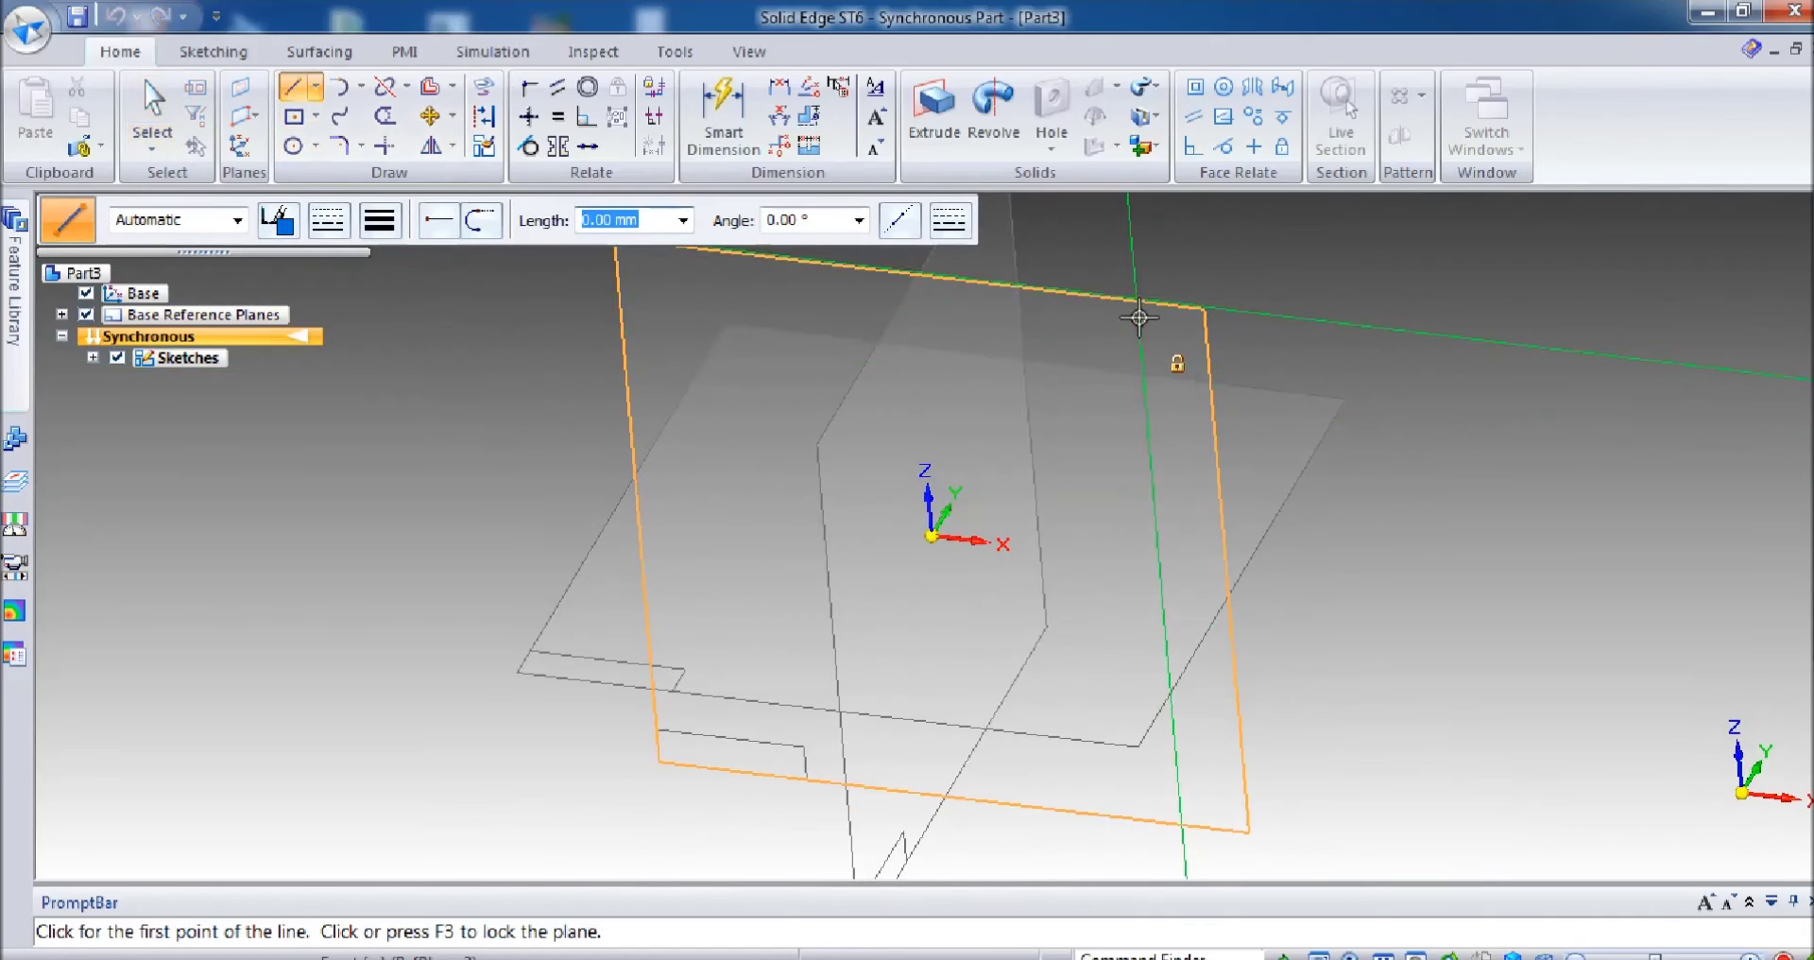
{"action": "left_click", "coordinate": [1182, 366]}
{"action": "left_click", "coordinate": [1513, 957]}
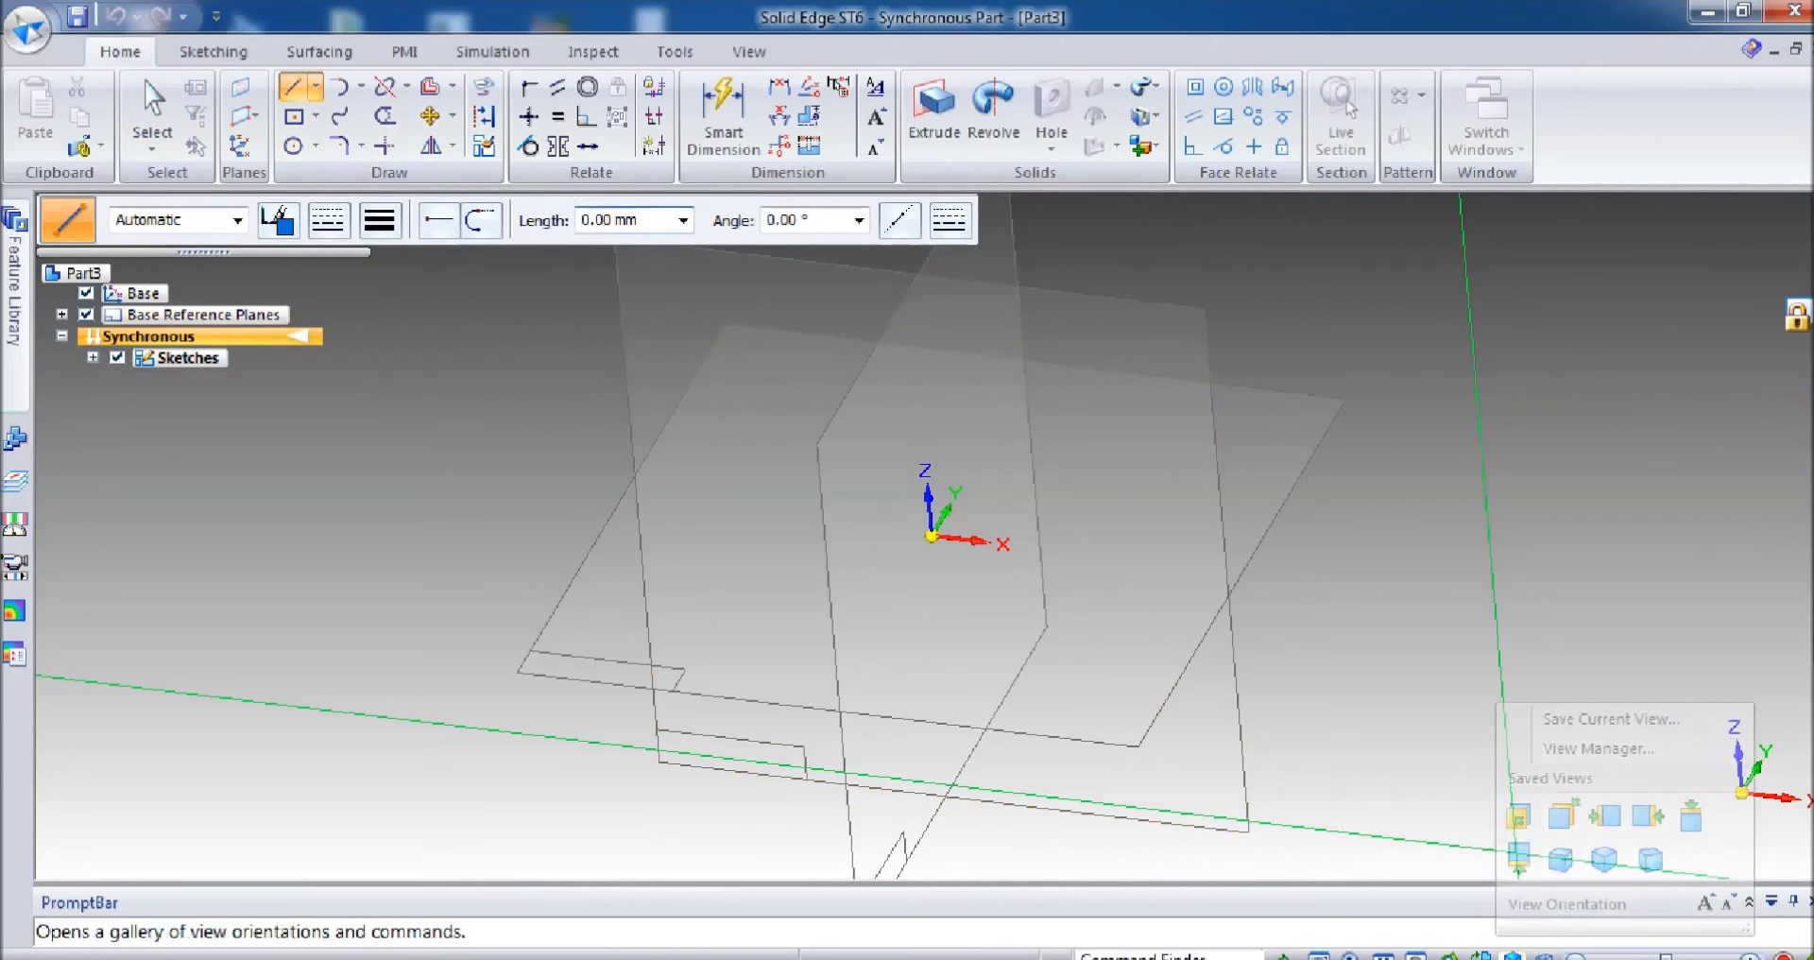
{"action": "left_click", "coordinate": [1502, 816]}
{"action": "left_click", "coordinate": [1515, 819]}
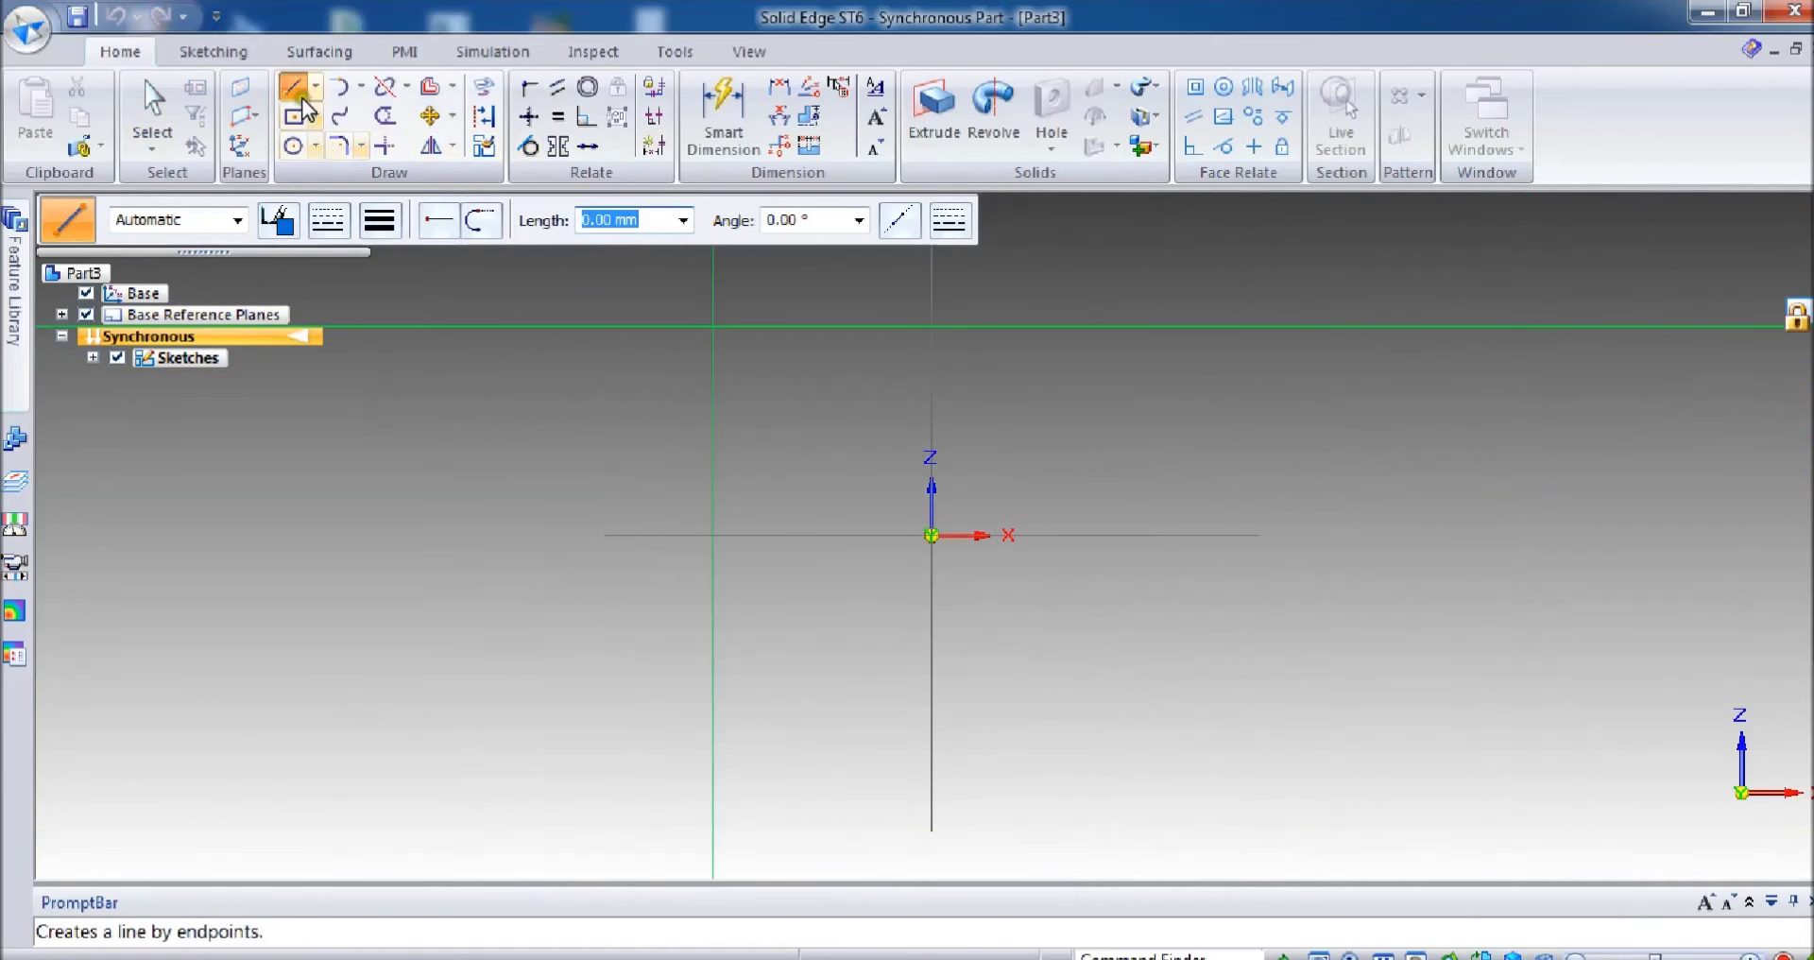
Step: Draw a semicircular arc of 12.5 mm radius centred on the origin, above the X axis
{"action": "left_click", "coordinate": [364, 86]}
{"action": "left_click", "coordinate": [397, 179]}
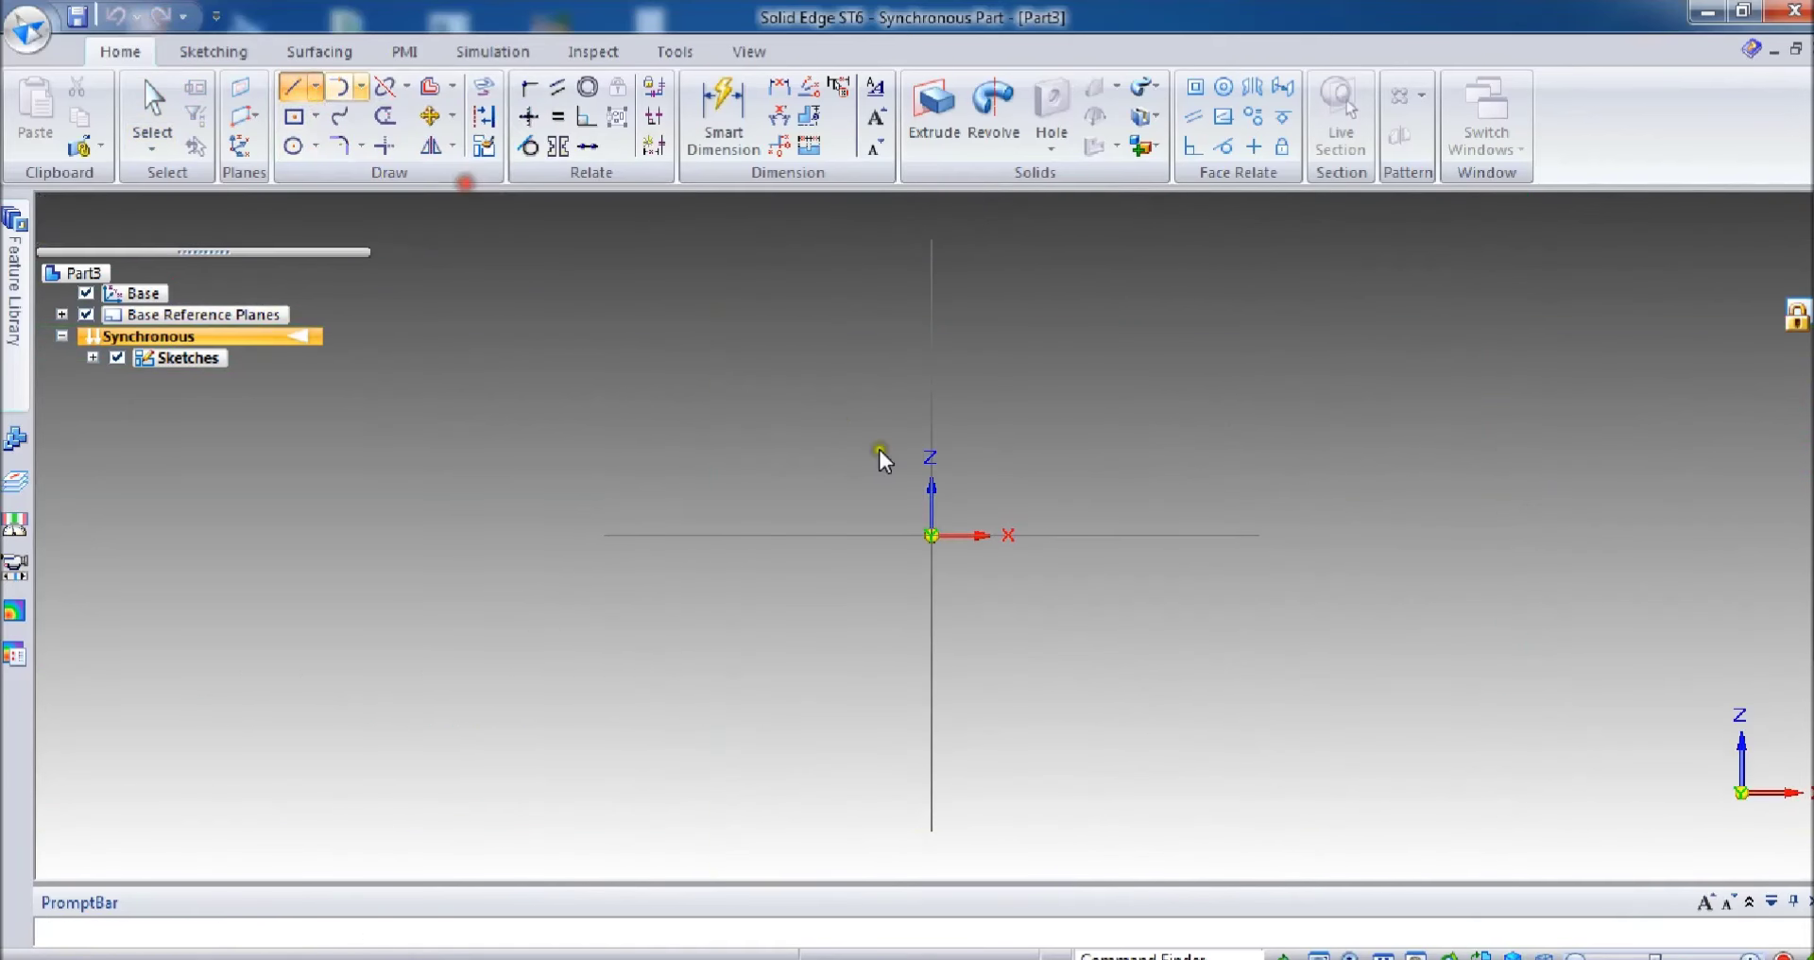
{"action": "left_click", "coordinate": [930, 534]}
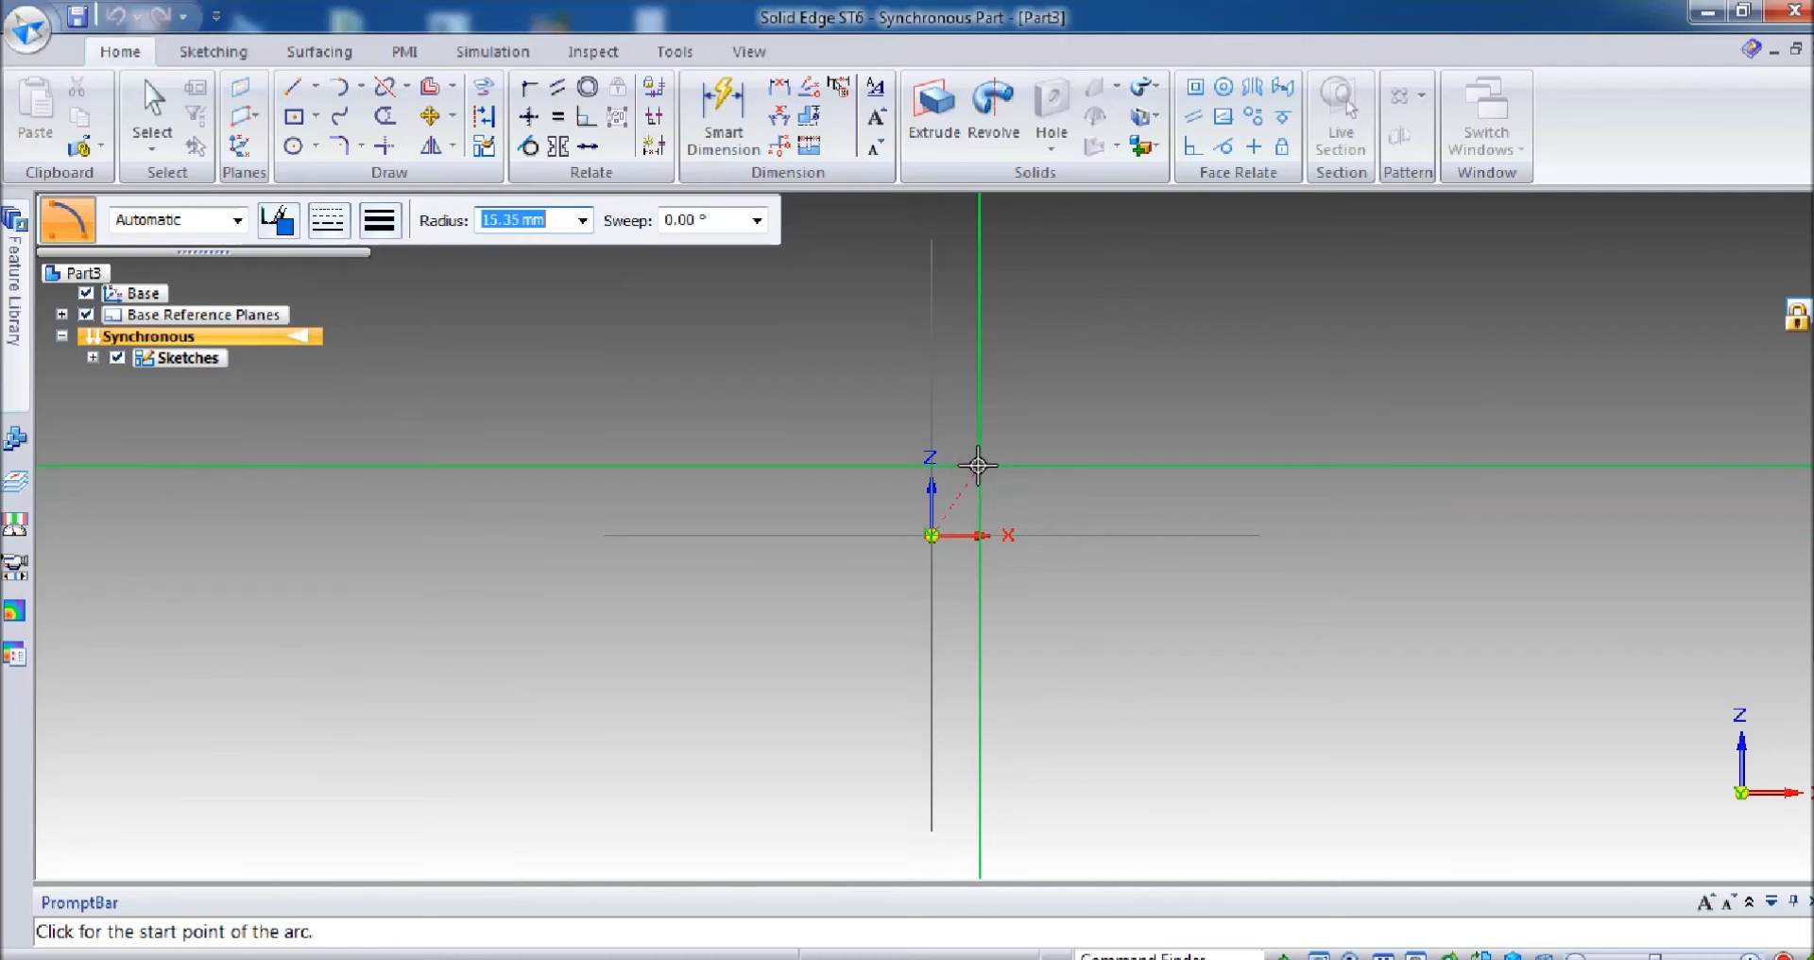
{"action": "key", "text": "Tab"}
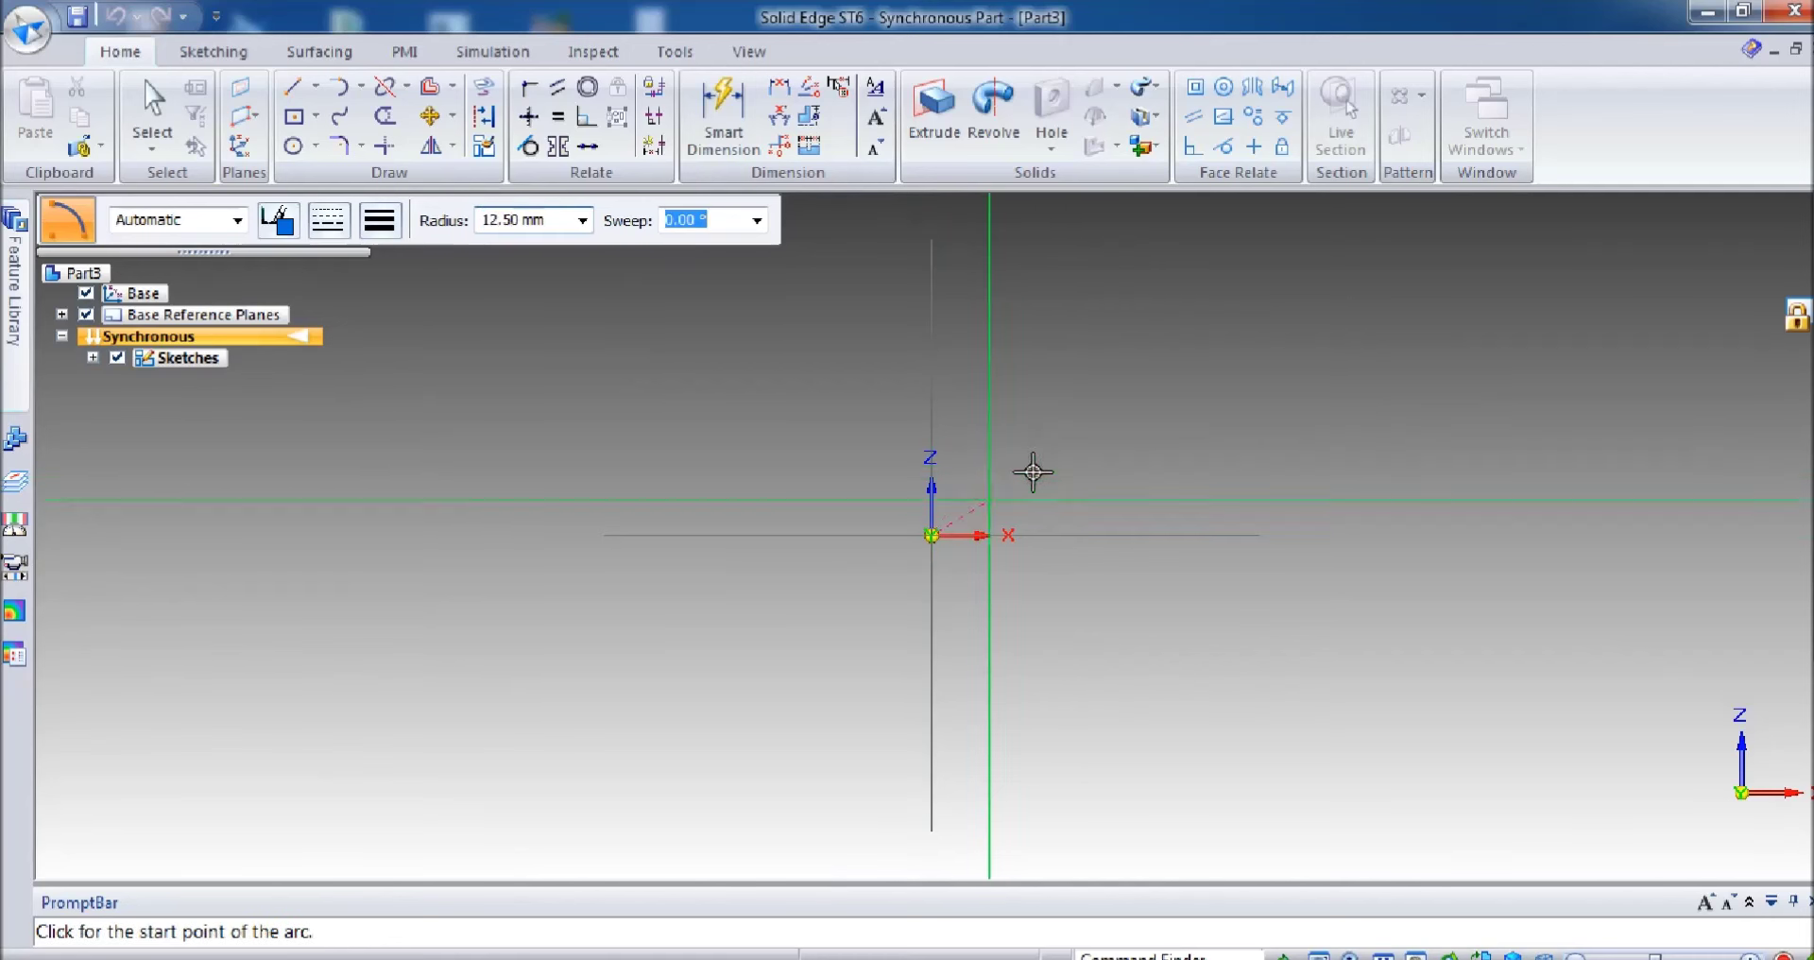
{"action": "left_click", "coordinate": [983, 425]}
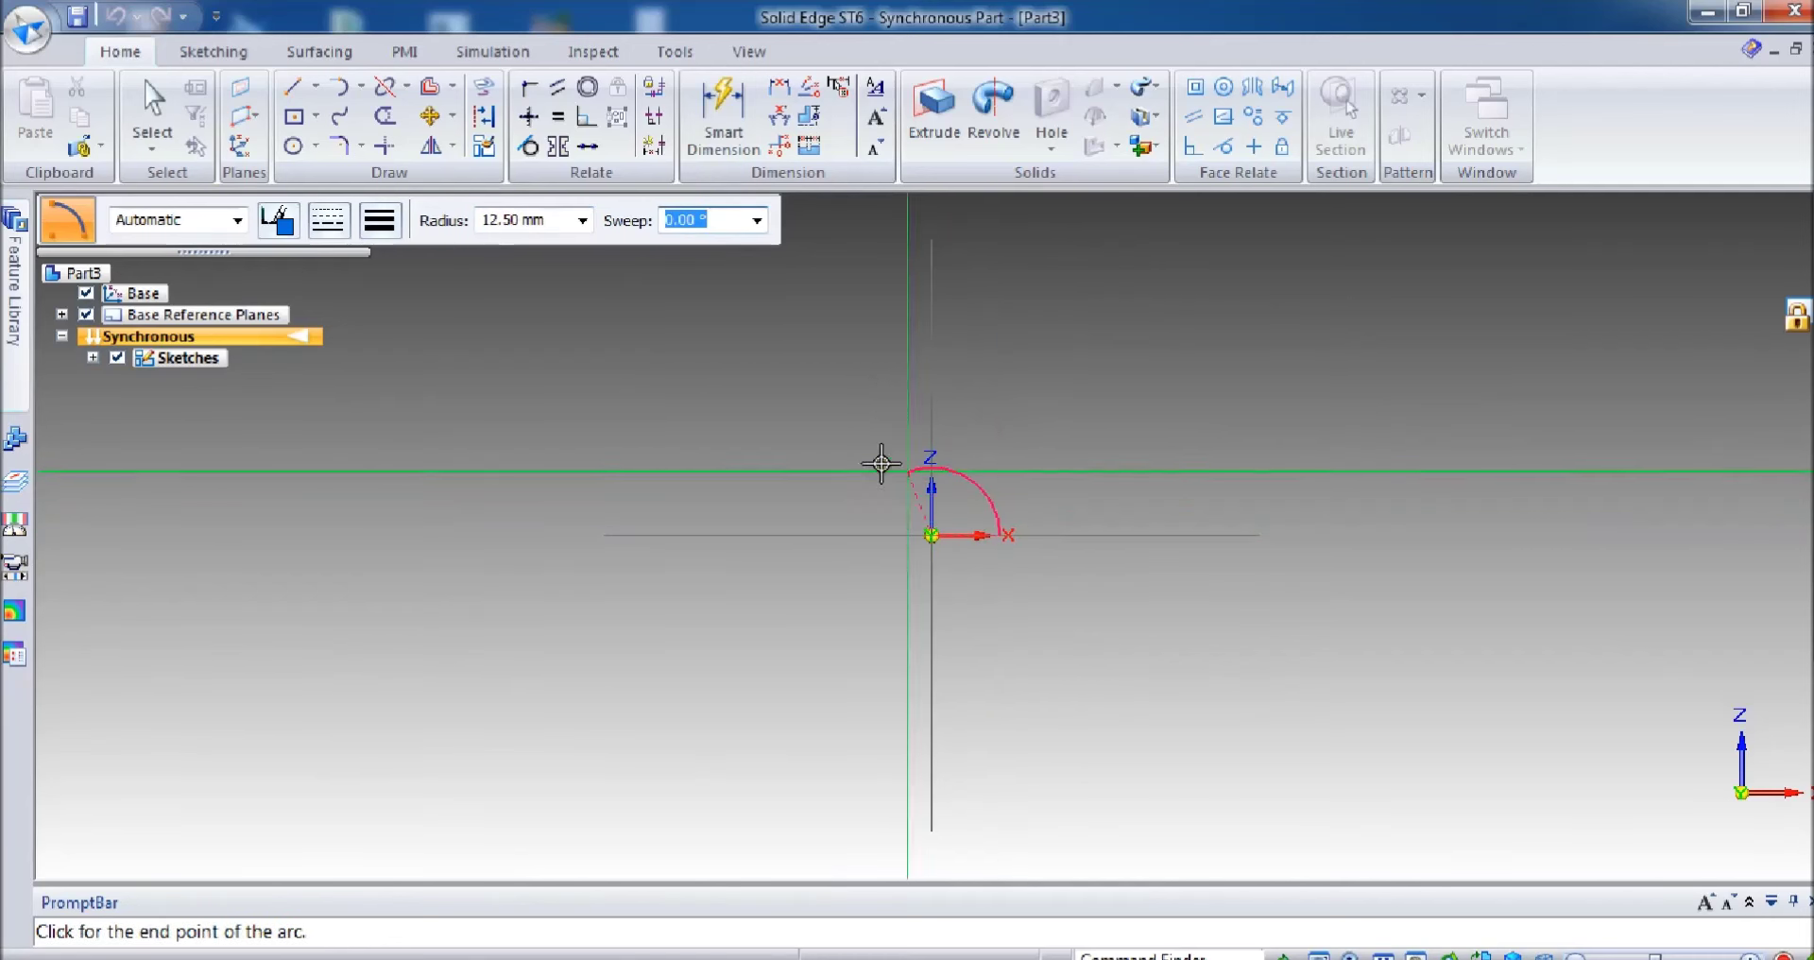
{"action": "left_click", "coordinate": [840, 540]}
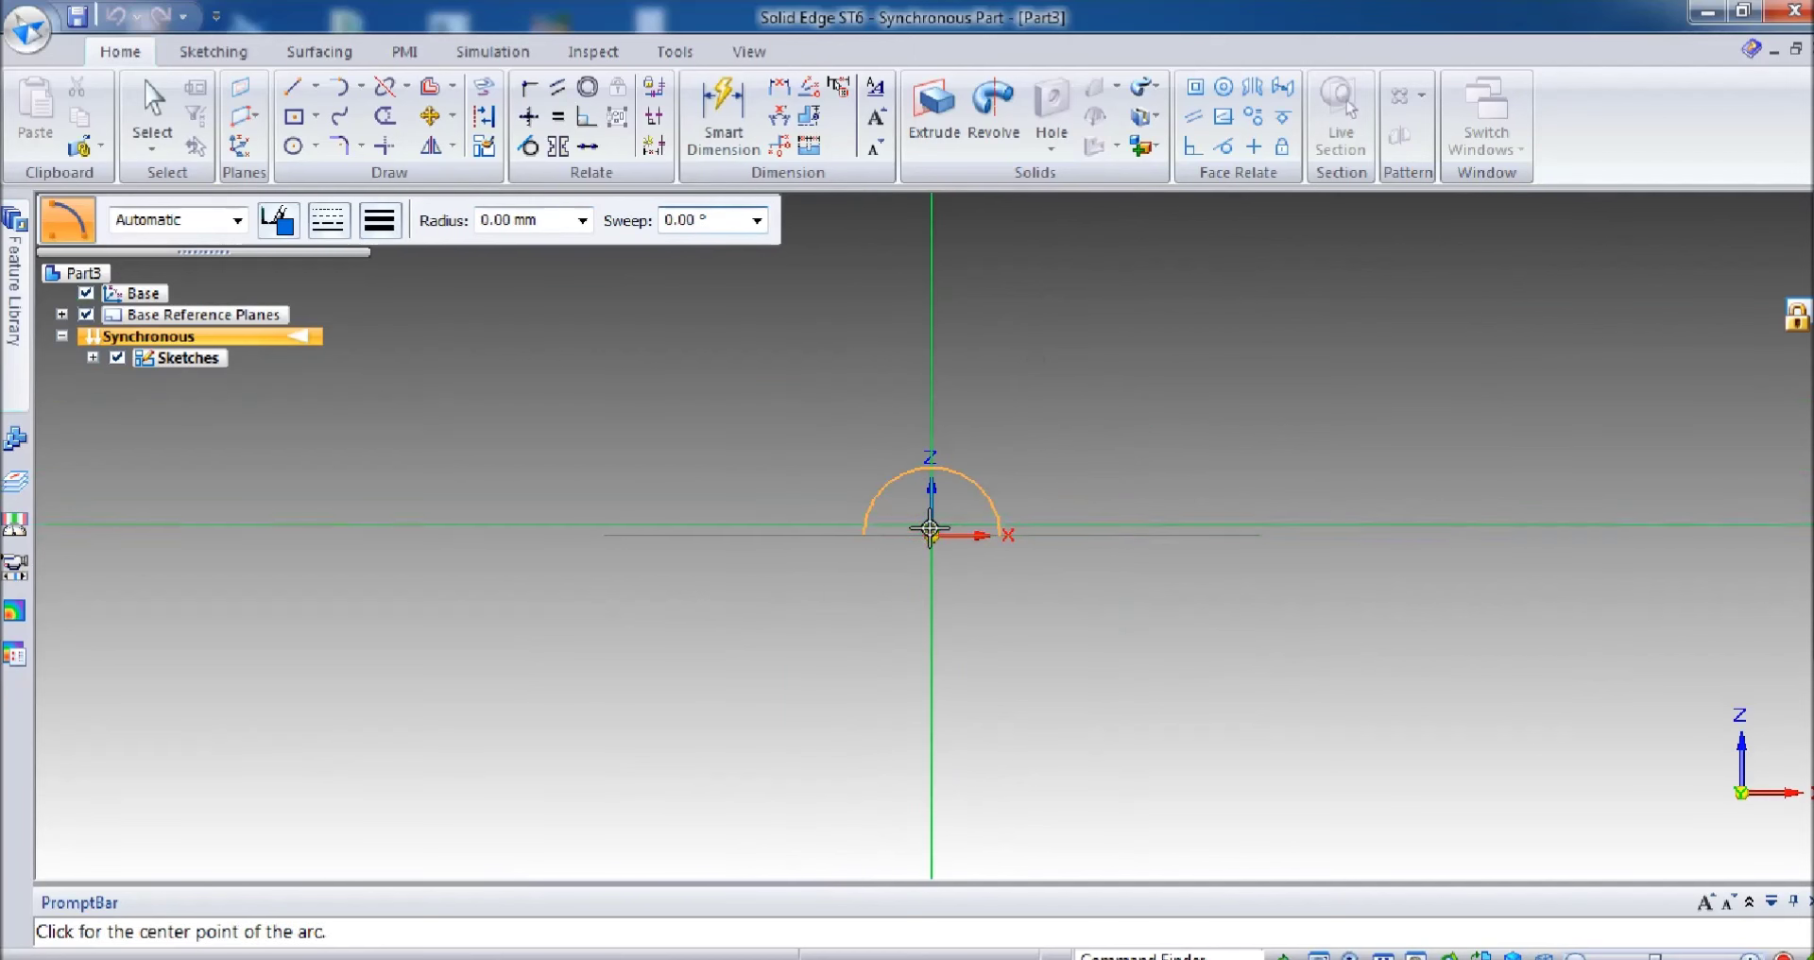
{"action": "left_click", "coordinate": [931, 536]}
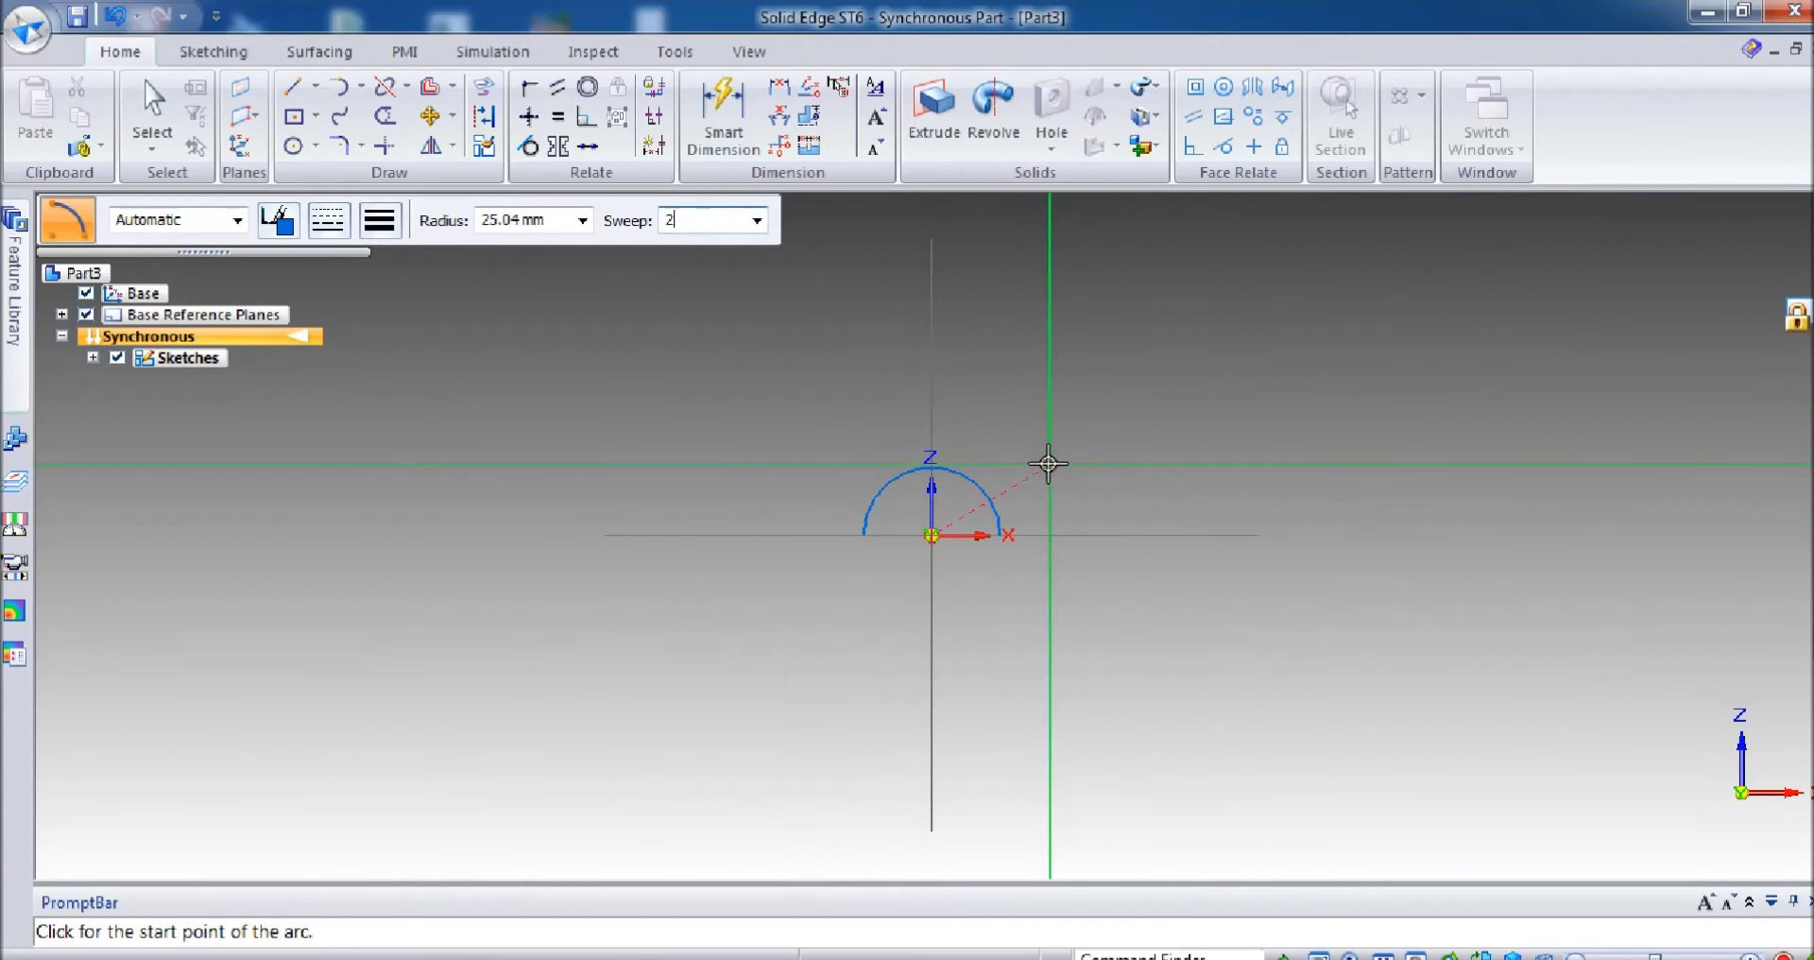
{"action": "key", "text": "Tab"}
{"action": "right_click", "coordinate": [1097, 520]}
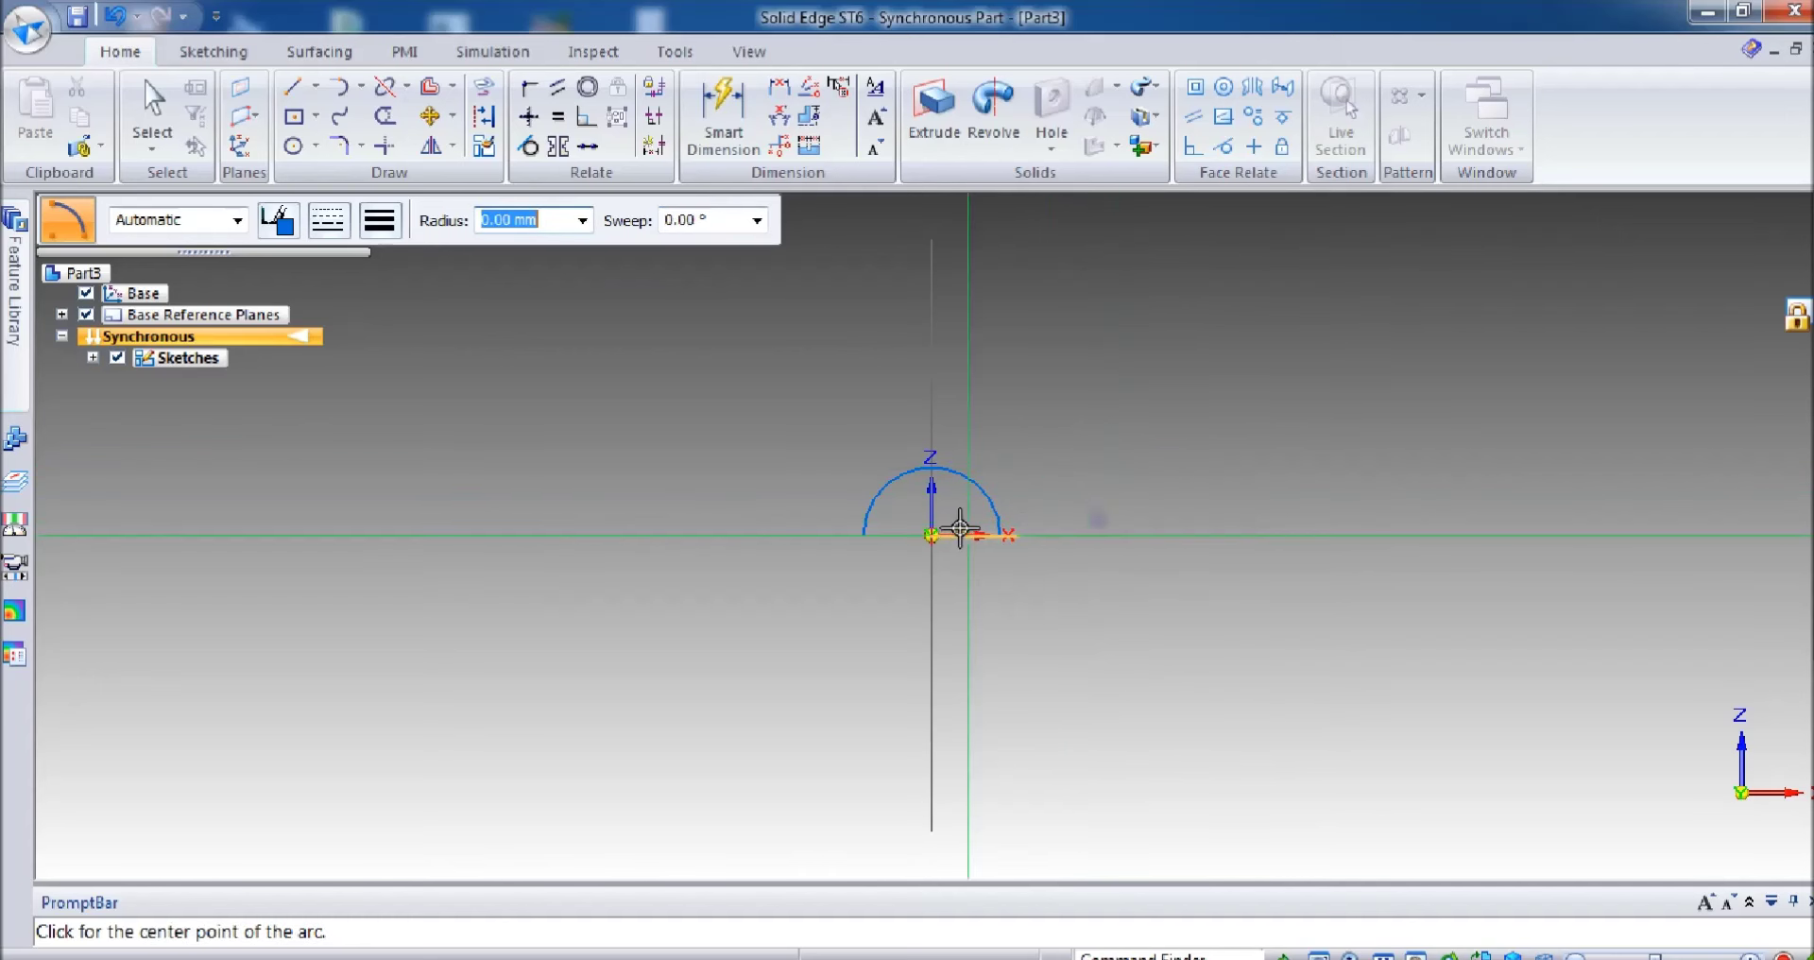
Step: Draw a second semicircular arc of 25 mm radius above the X axis, concentric with the smaller arc at the origin
{"action": "left_click_drag", "start_coordinate": [1040, 496], "coordinate": [1060, 515]}
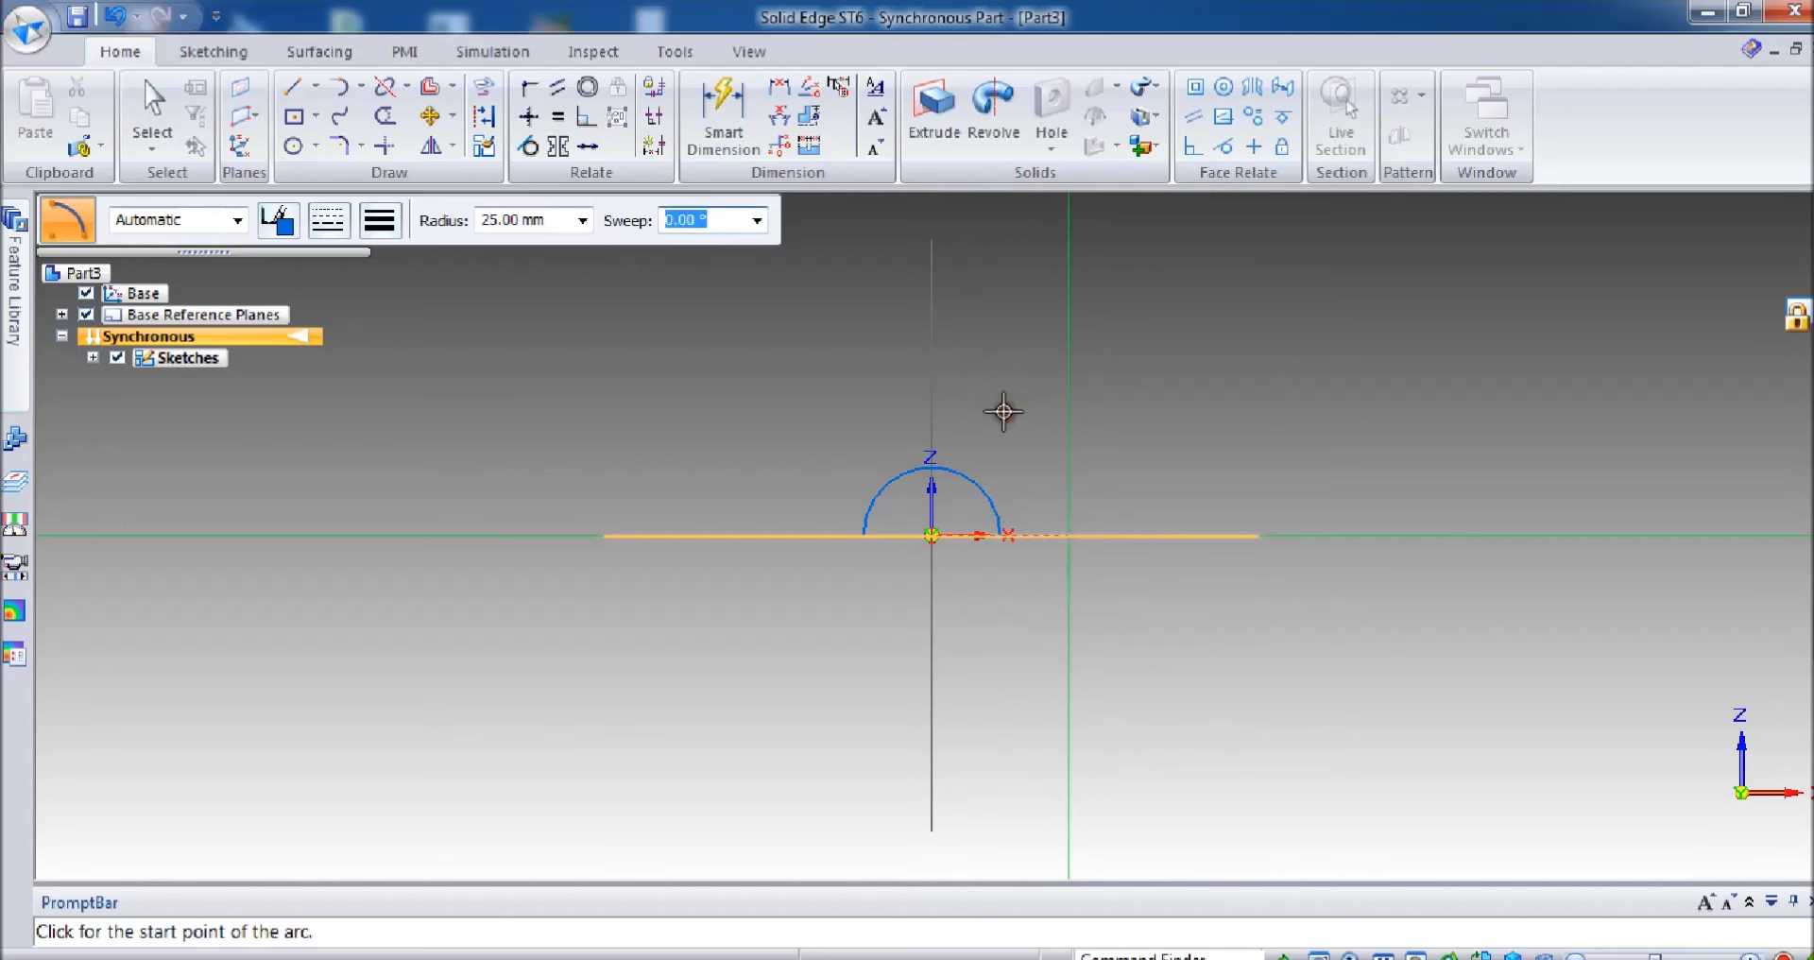
{"action": "left_click", "coordinate": [1067, 536]}
{"action": "left_click", "coordinate": [790, 420]}
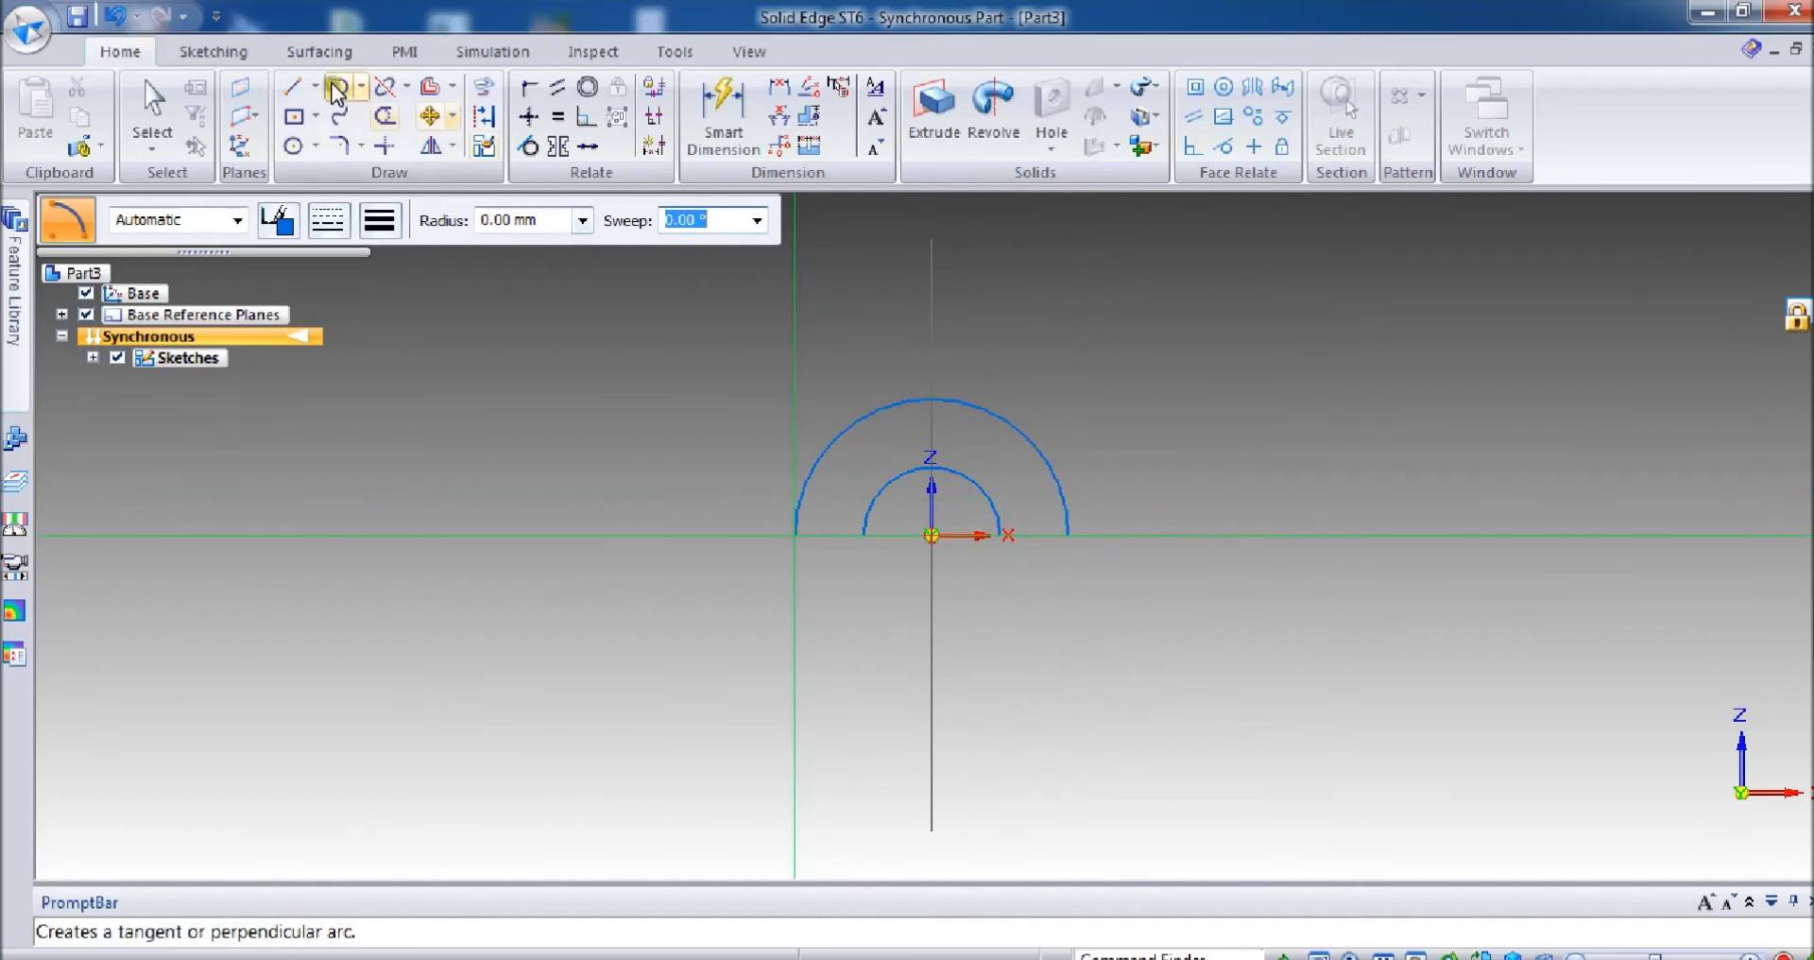
Step: Close the half-ring profile with two straight lines joining the inner and outer arc ends along the X axis
{"action": "left_click", "coordinate": [292, 86]}
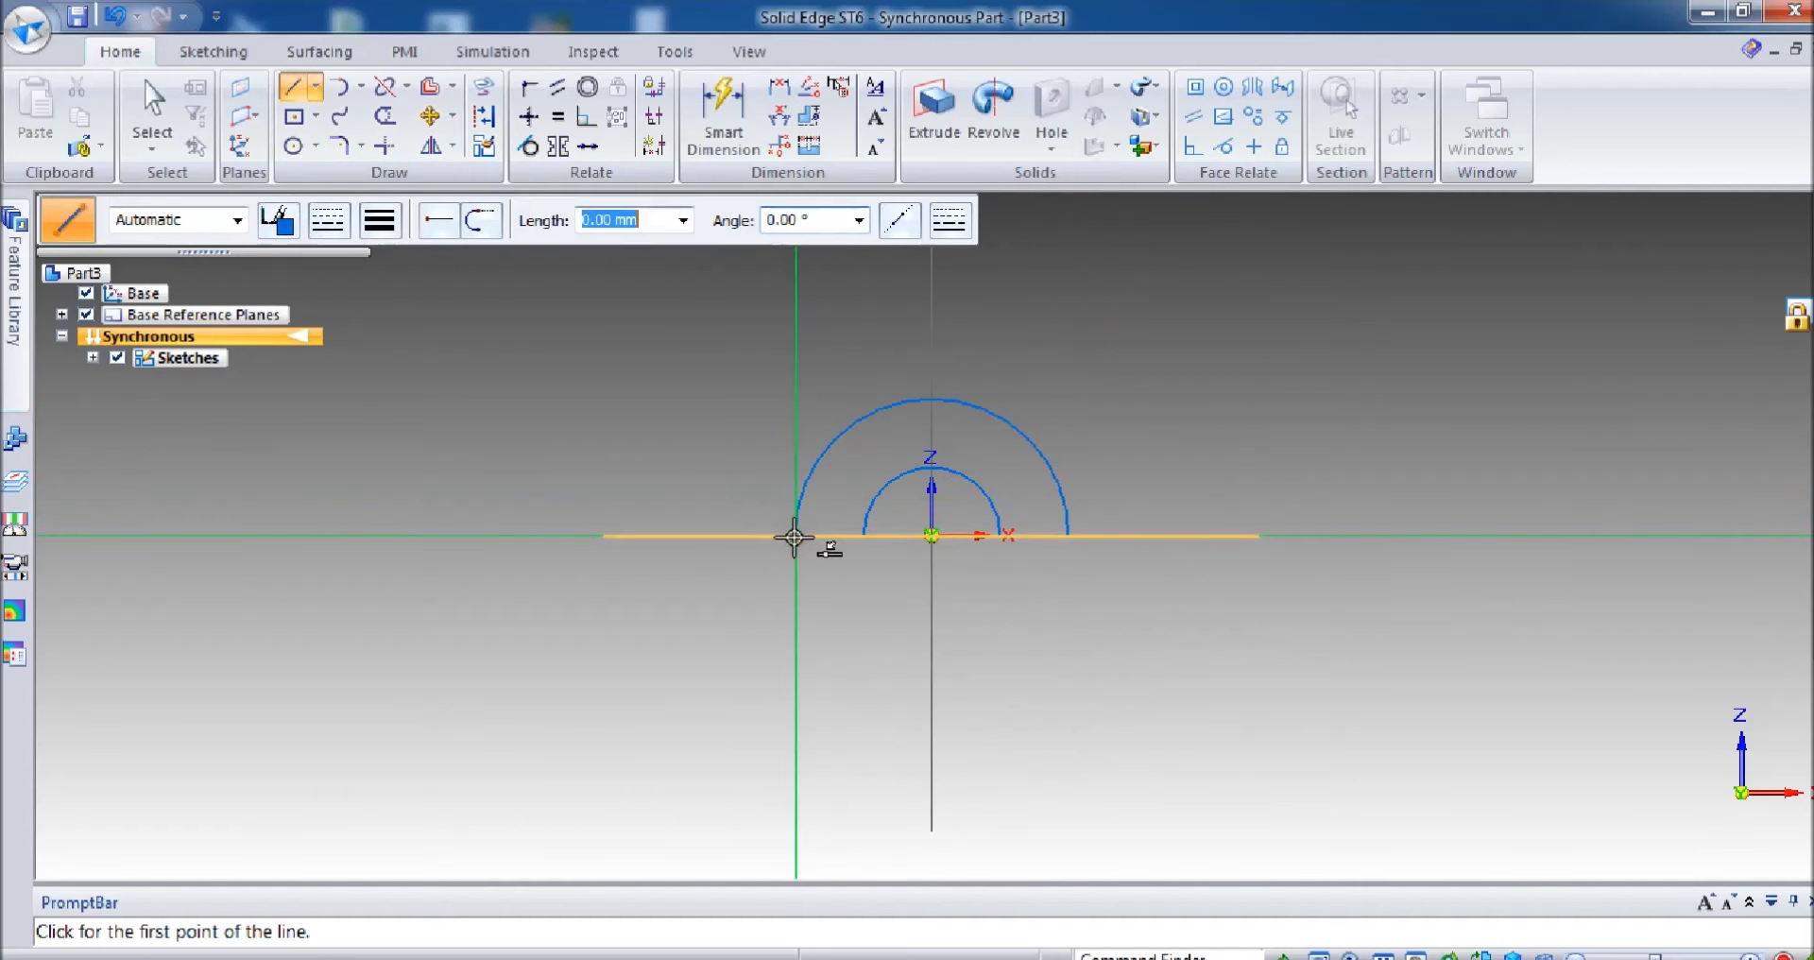
{"action": "left_click", "coordinate": [795, 536]}
{"action": "left_click", "coordinate": [861, 535]}
{"action": "right_click", "coordinate": [1024, 527]}
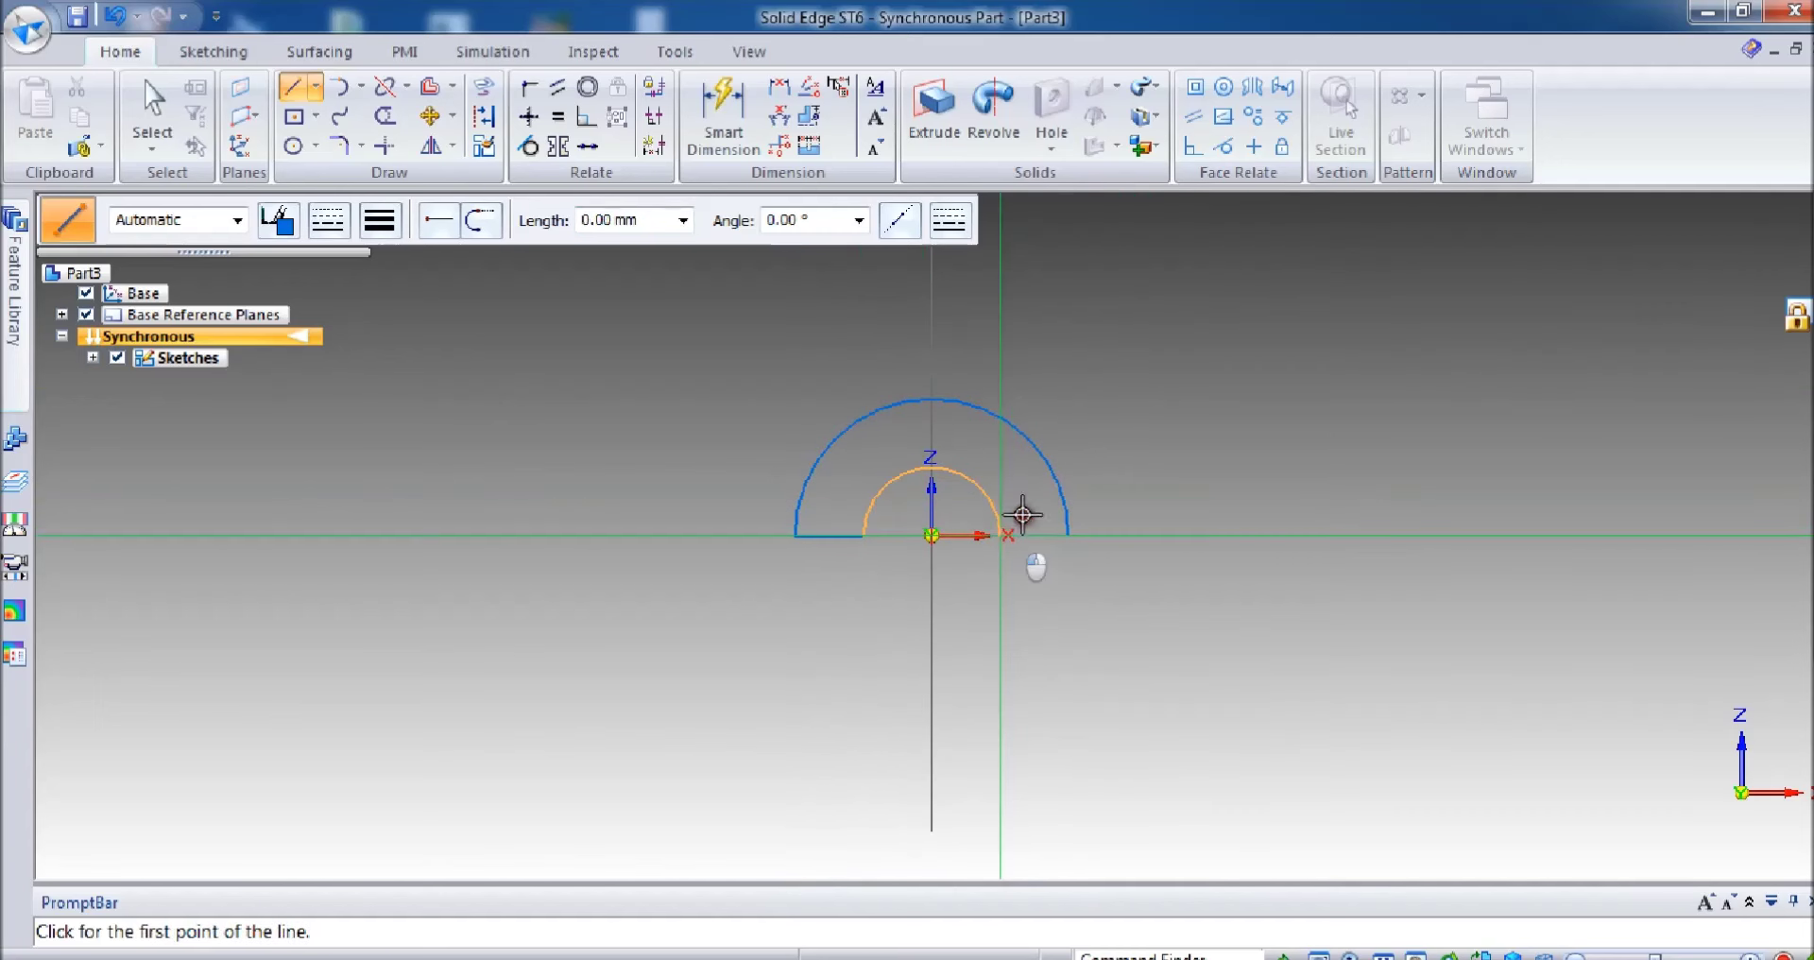
{"action": "left_click", "coordinate": [998, 536]}
{"action": "left_click", "coordinate": [1068, 535]}
{"action": "right_click", "coordinate": [1141, 446]}
Step: Extrude the closed half-ring profile symmetrically to a total length of 50 mm
{"action": "mouse_move", "coordinate": [1160, 446]}
{"action": "middle_mouse_down"}
{"action": "mouse_move", "coordinate": [1049, 448]}
{"action": "mouse_move", "coordinate": [1027, 425]}
{"action": "middle_mouse_up"}
{"action": "left_click", "coordinate": [940, 117]}
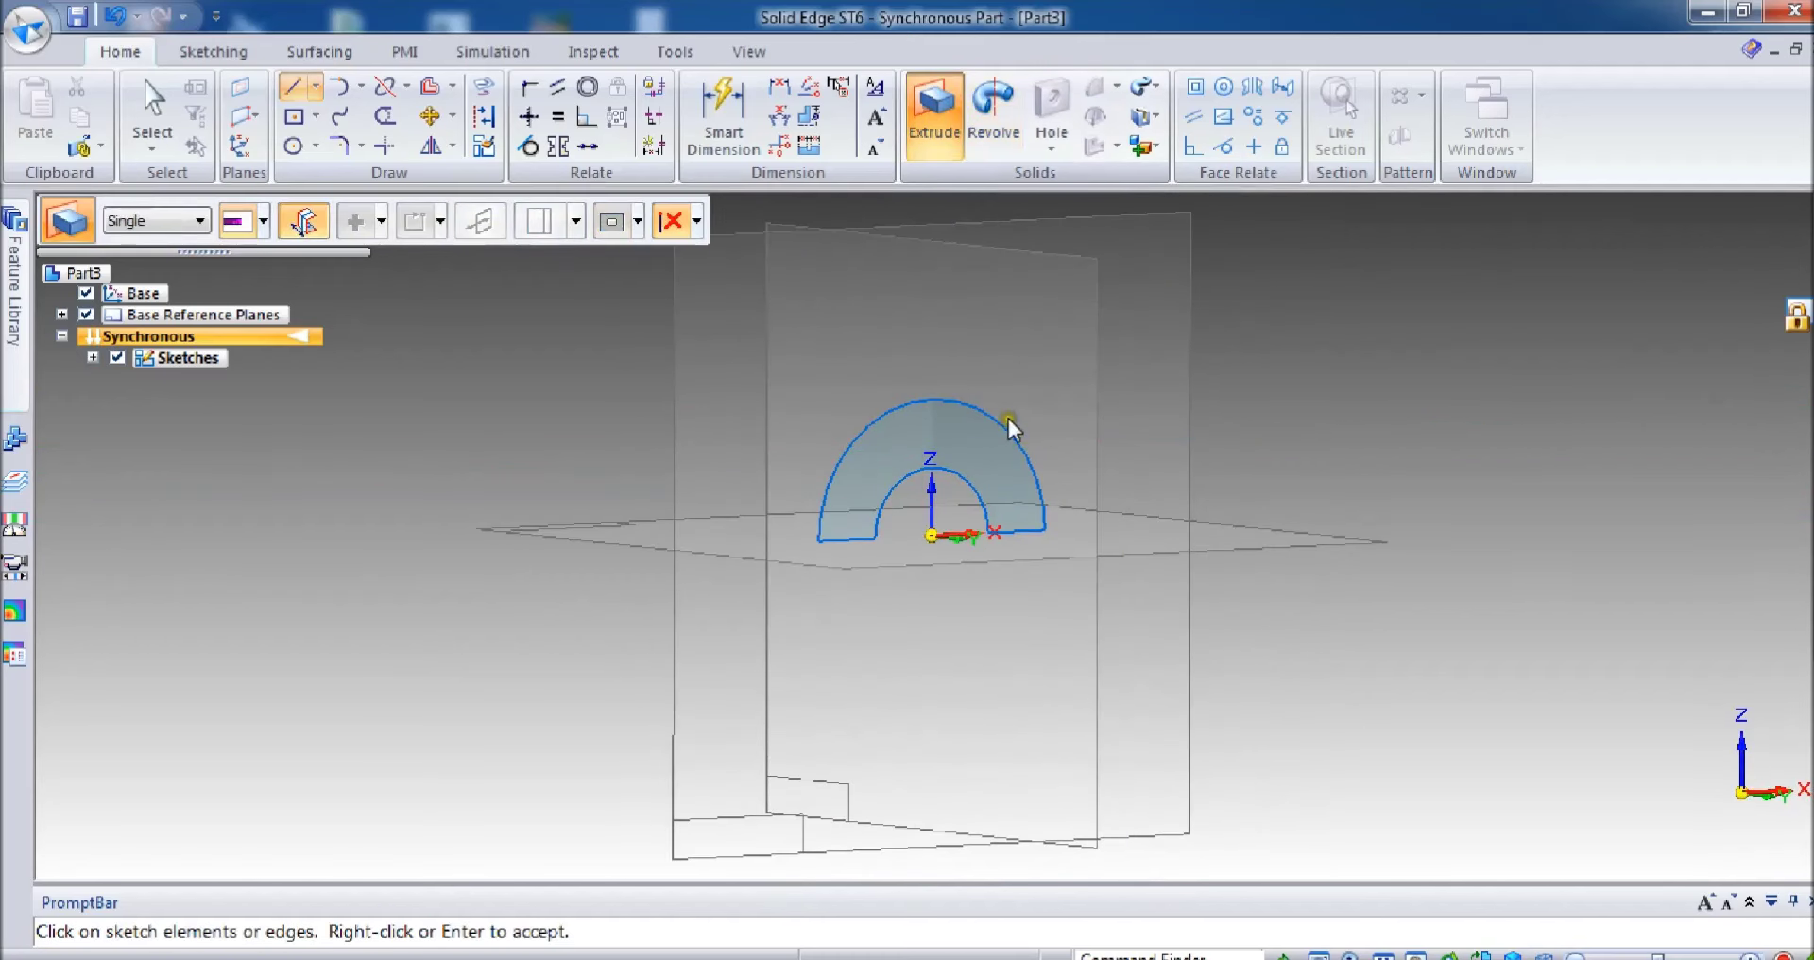
{"action": "left_click", "coordinate": [977, 491]}
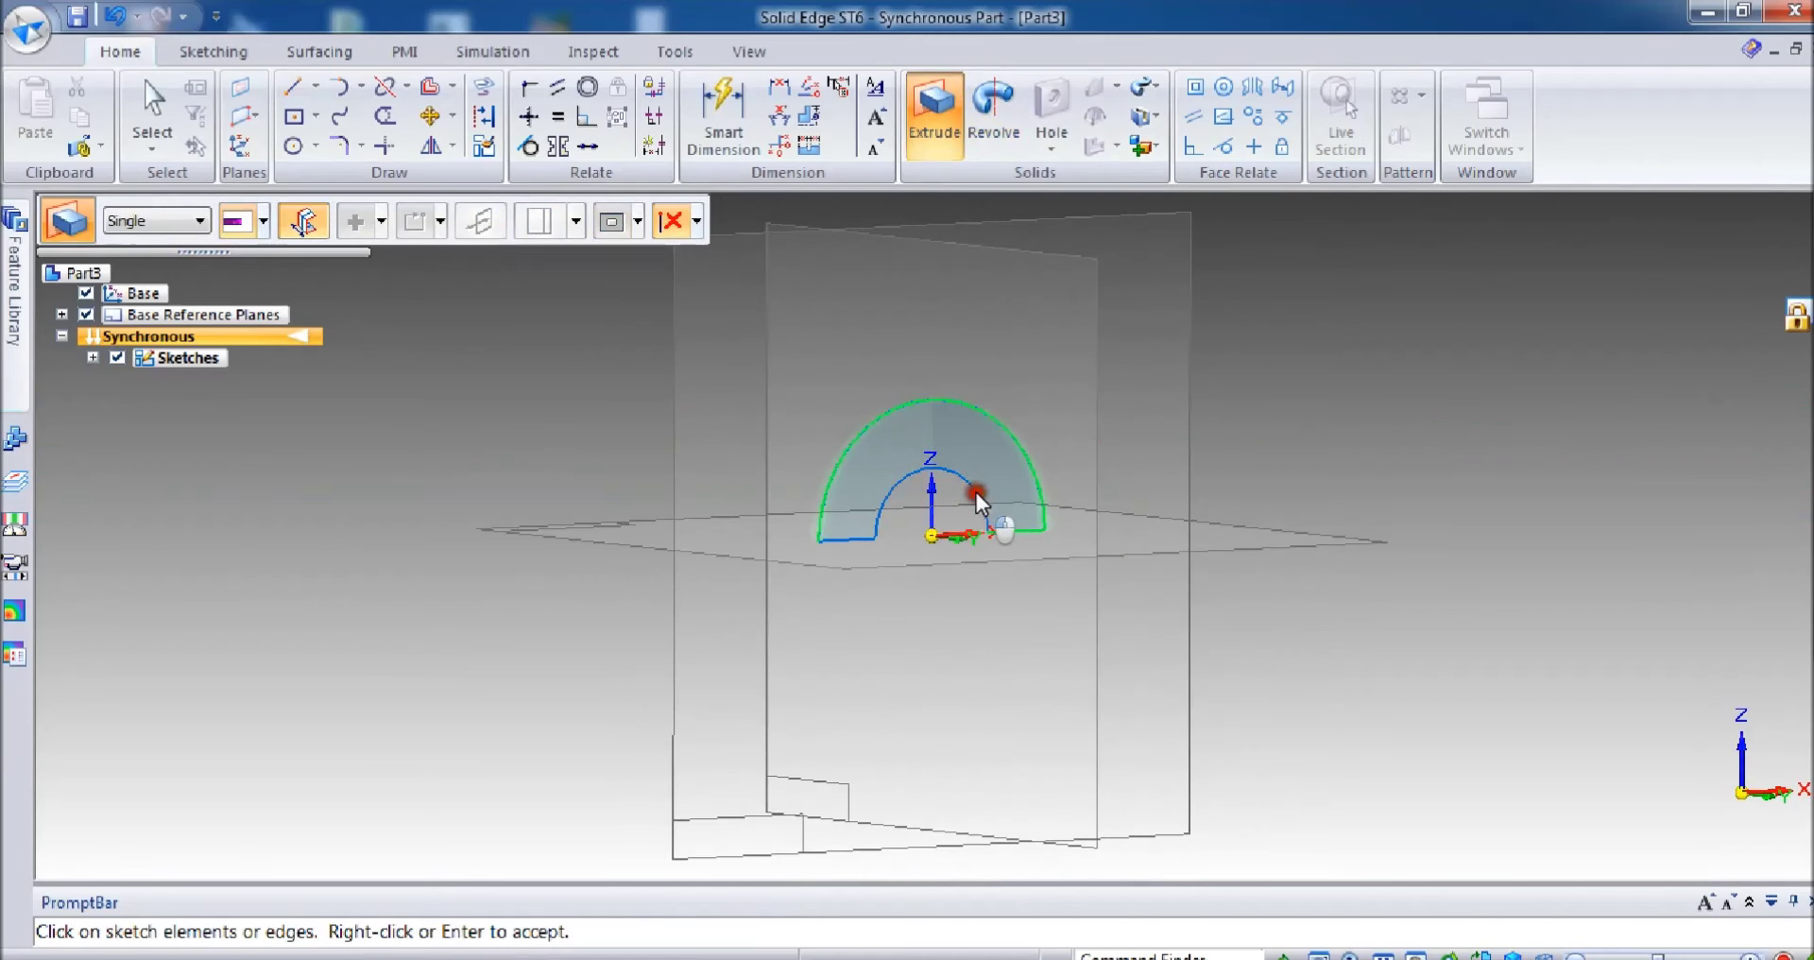
{"action": "left_click", "coordinate": [861, 532]}
{"action": "right_click", "coordinate": [988, 416]}
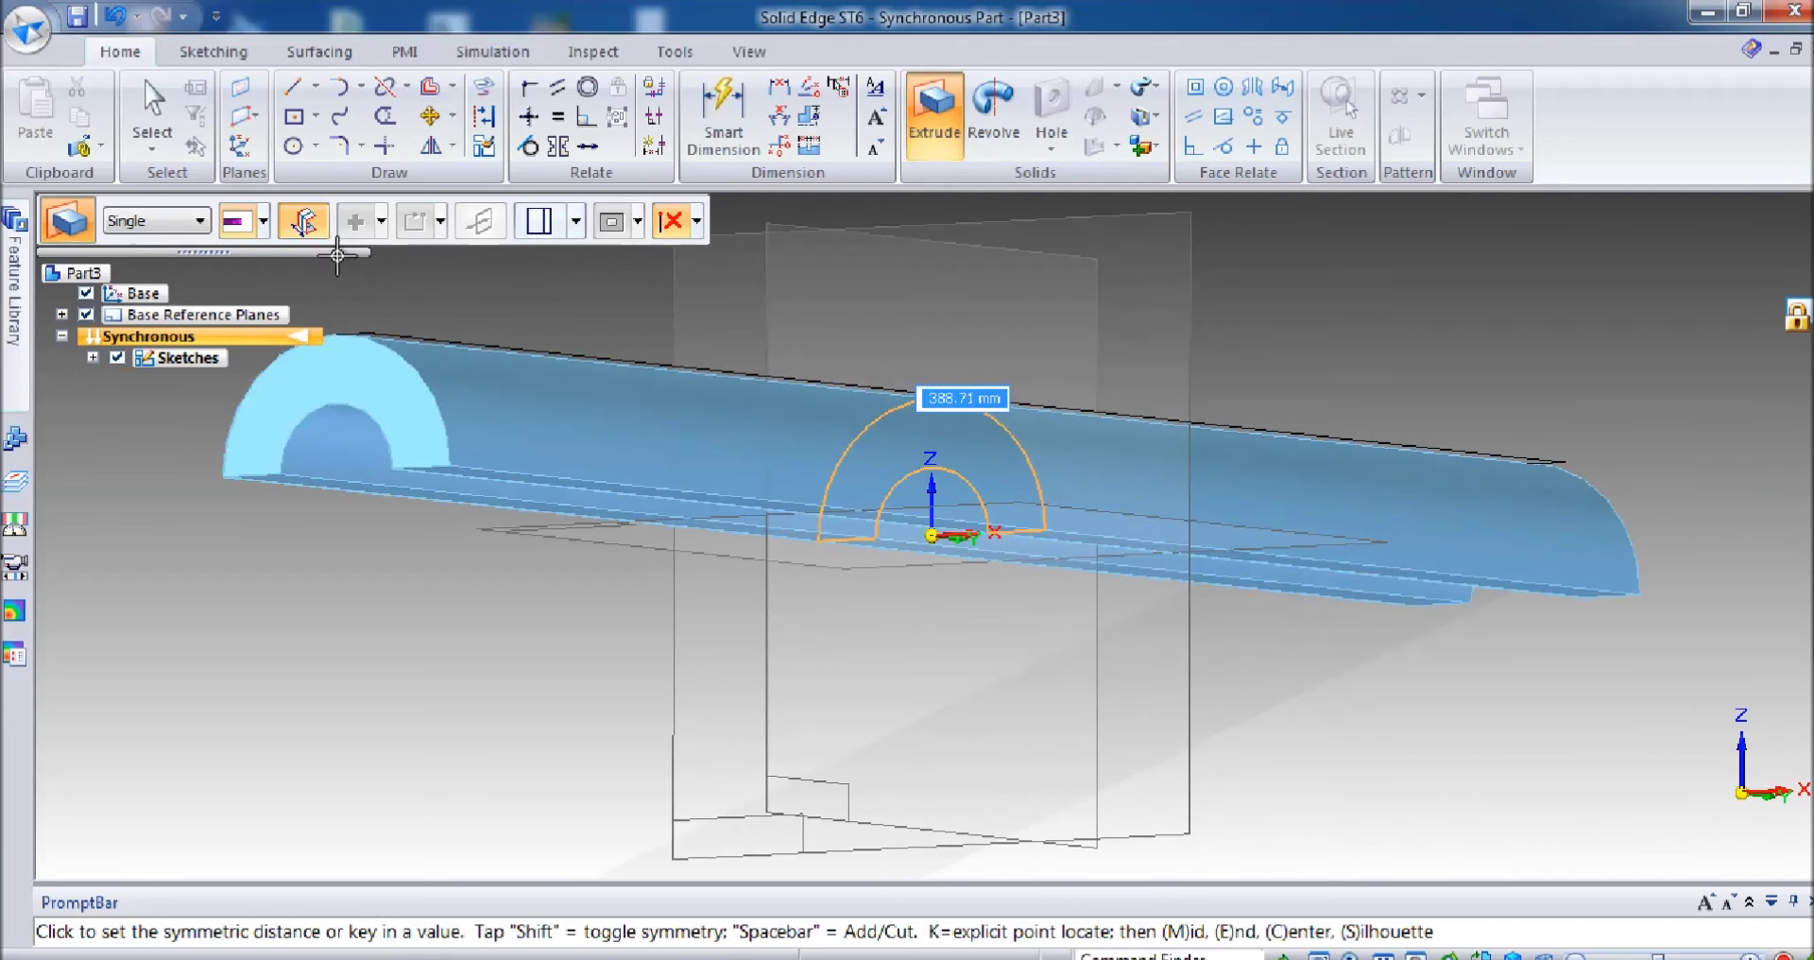
{"action": "type", "text": "50"}
{"action": "key", "text": "Return"}
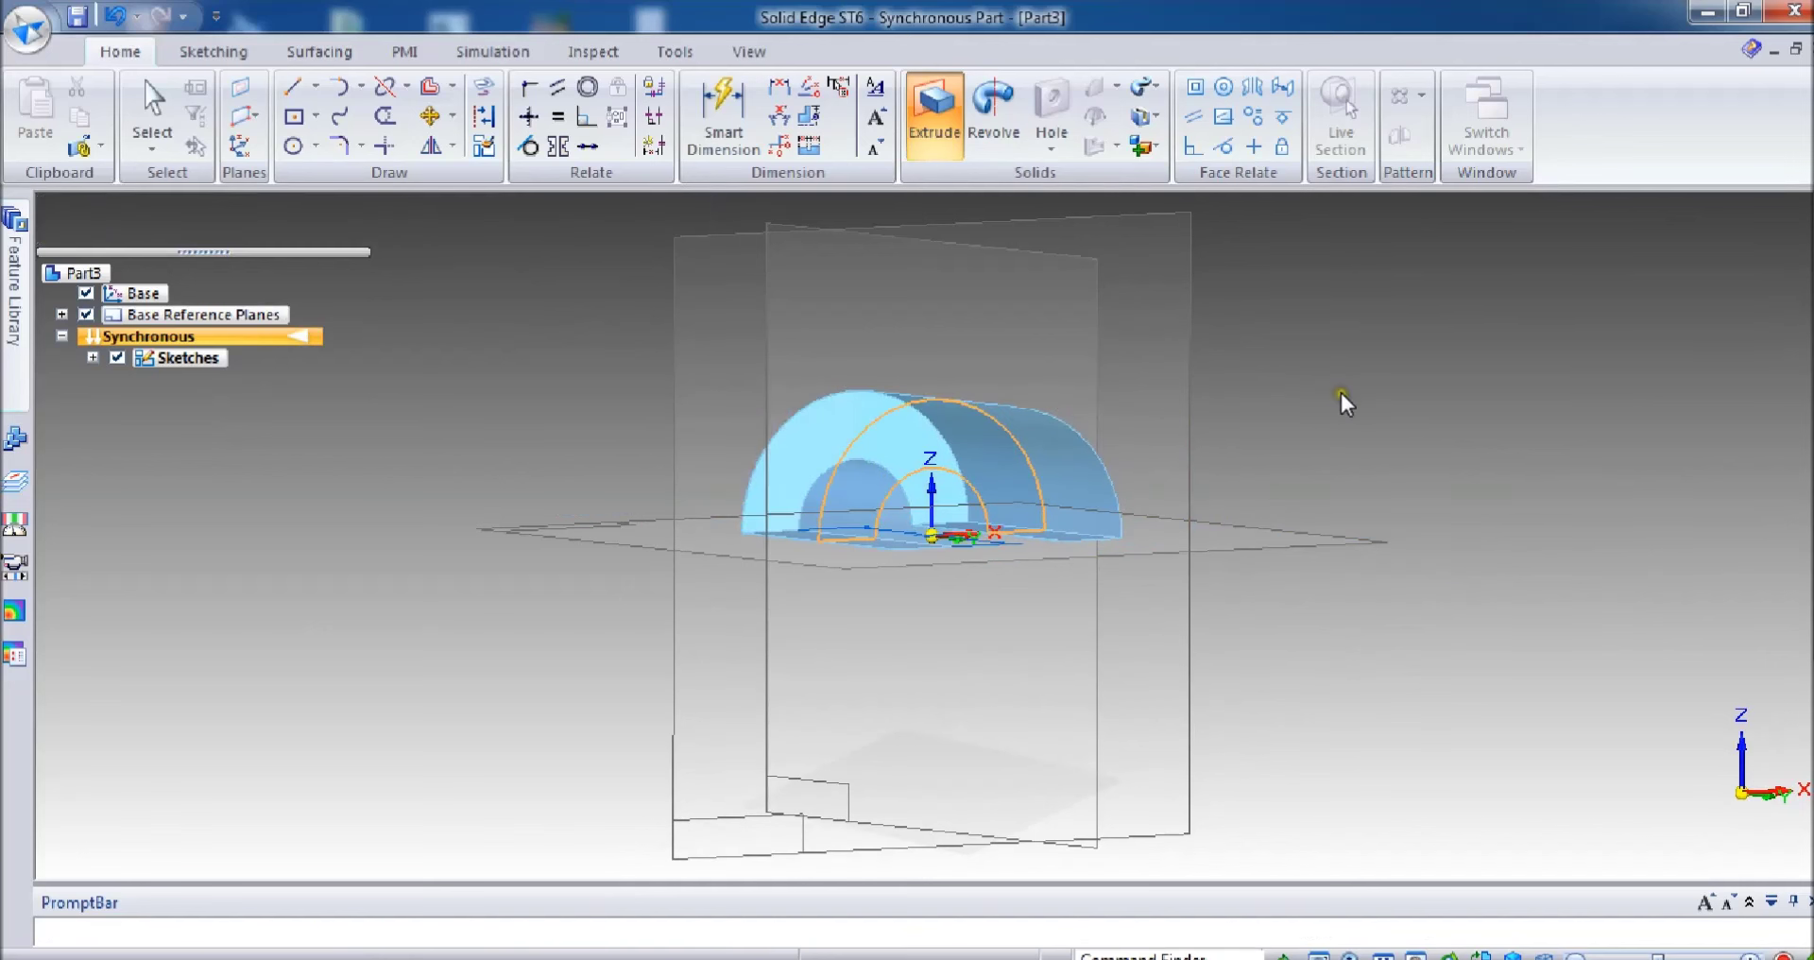
Step: Turn the model to the left side view
{"action": "left_click", "coordinate": [1513, 956]}
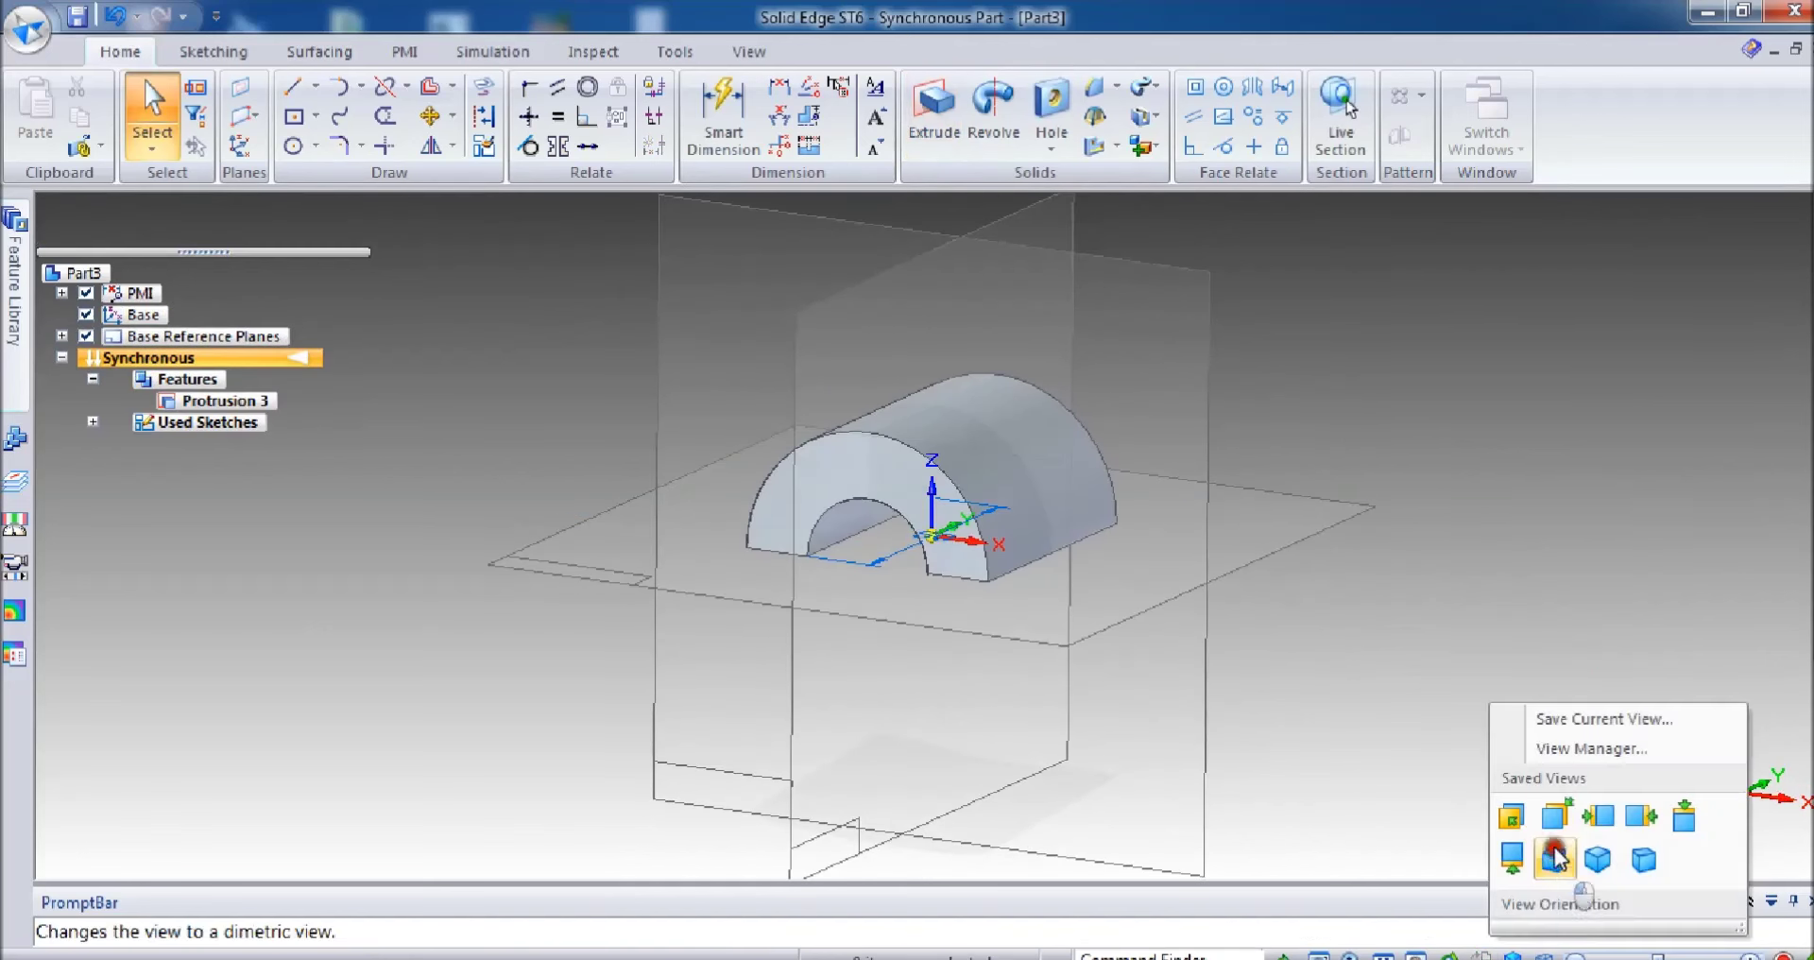
{"action": "left_click", "coordinate": [1596, 816]}
{"action": "left_click", "coordinate": [1501, 729]}
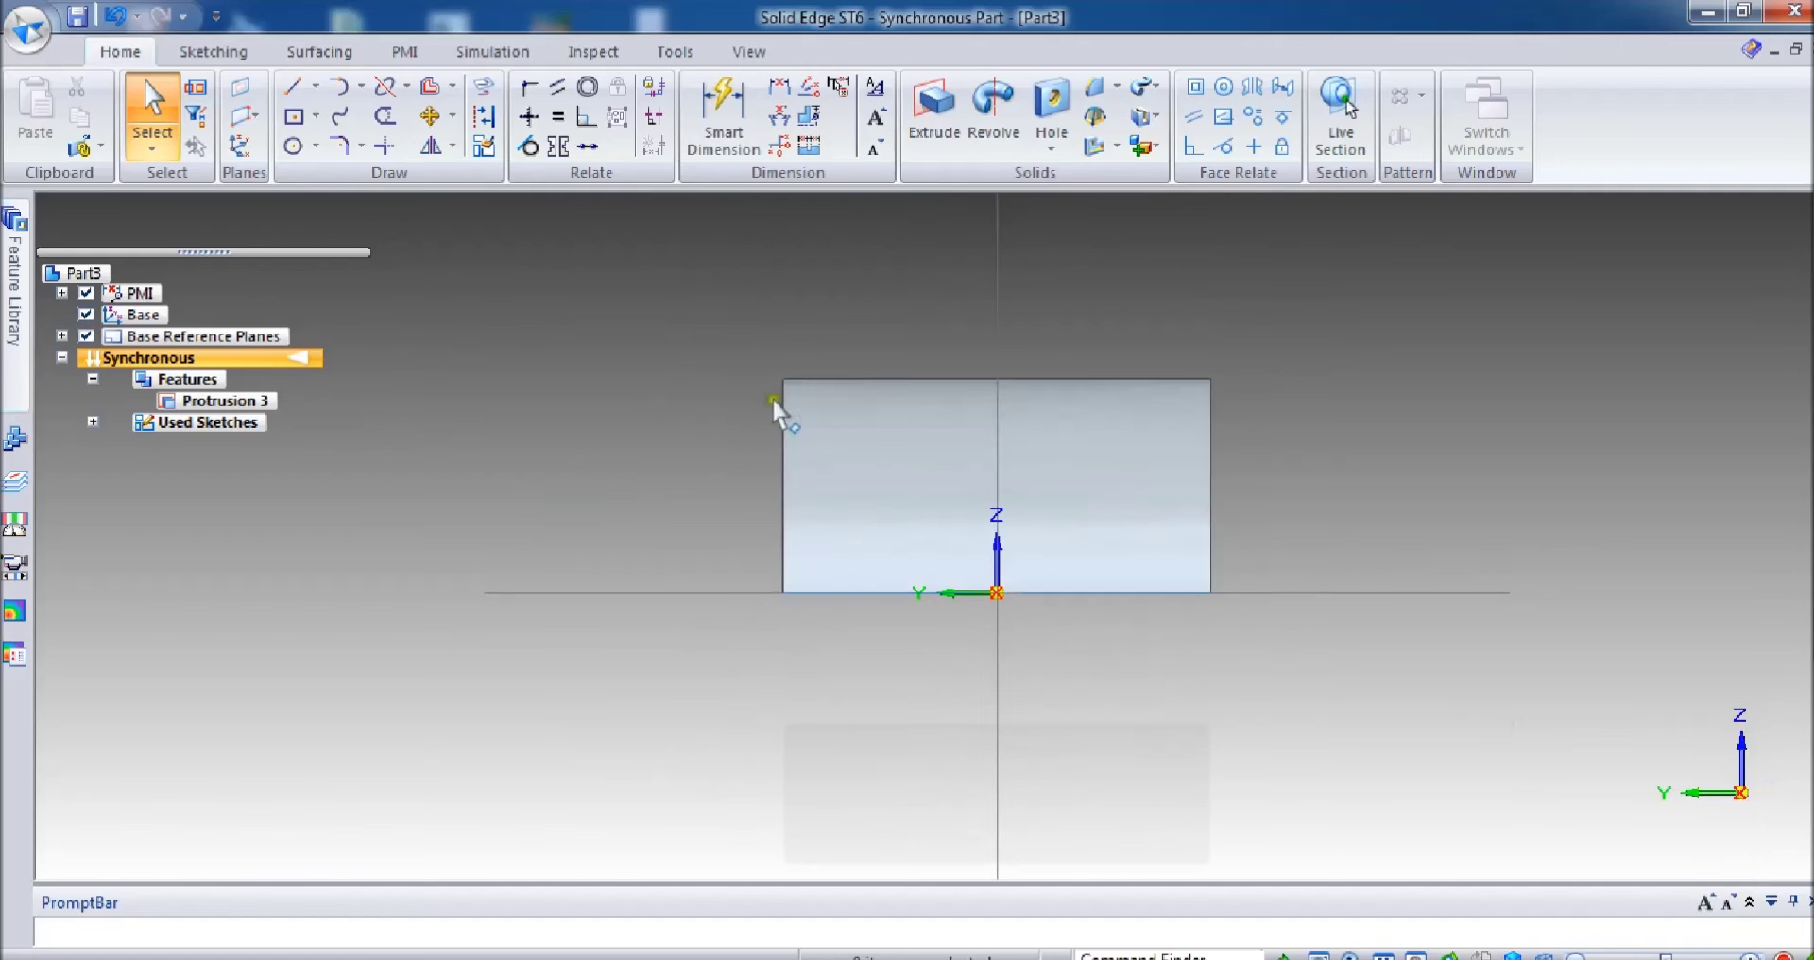
Step: Sketch a 12.5 mm vertical line down from the upper corner of the half-ring's +Y end edge
{"action": "left_click", "coordinate": [292, 86]}
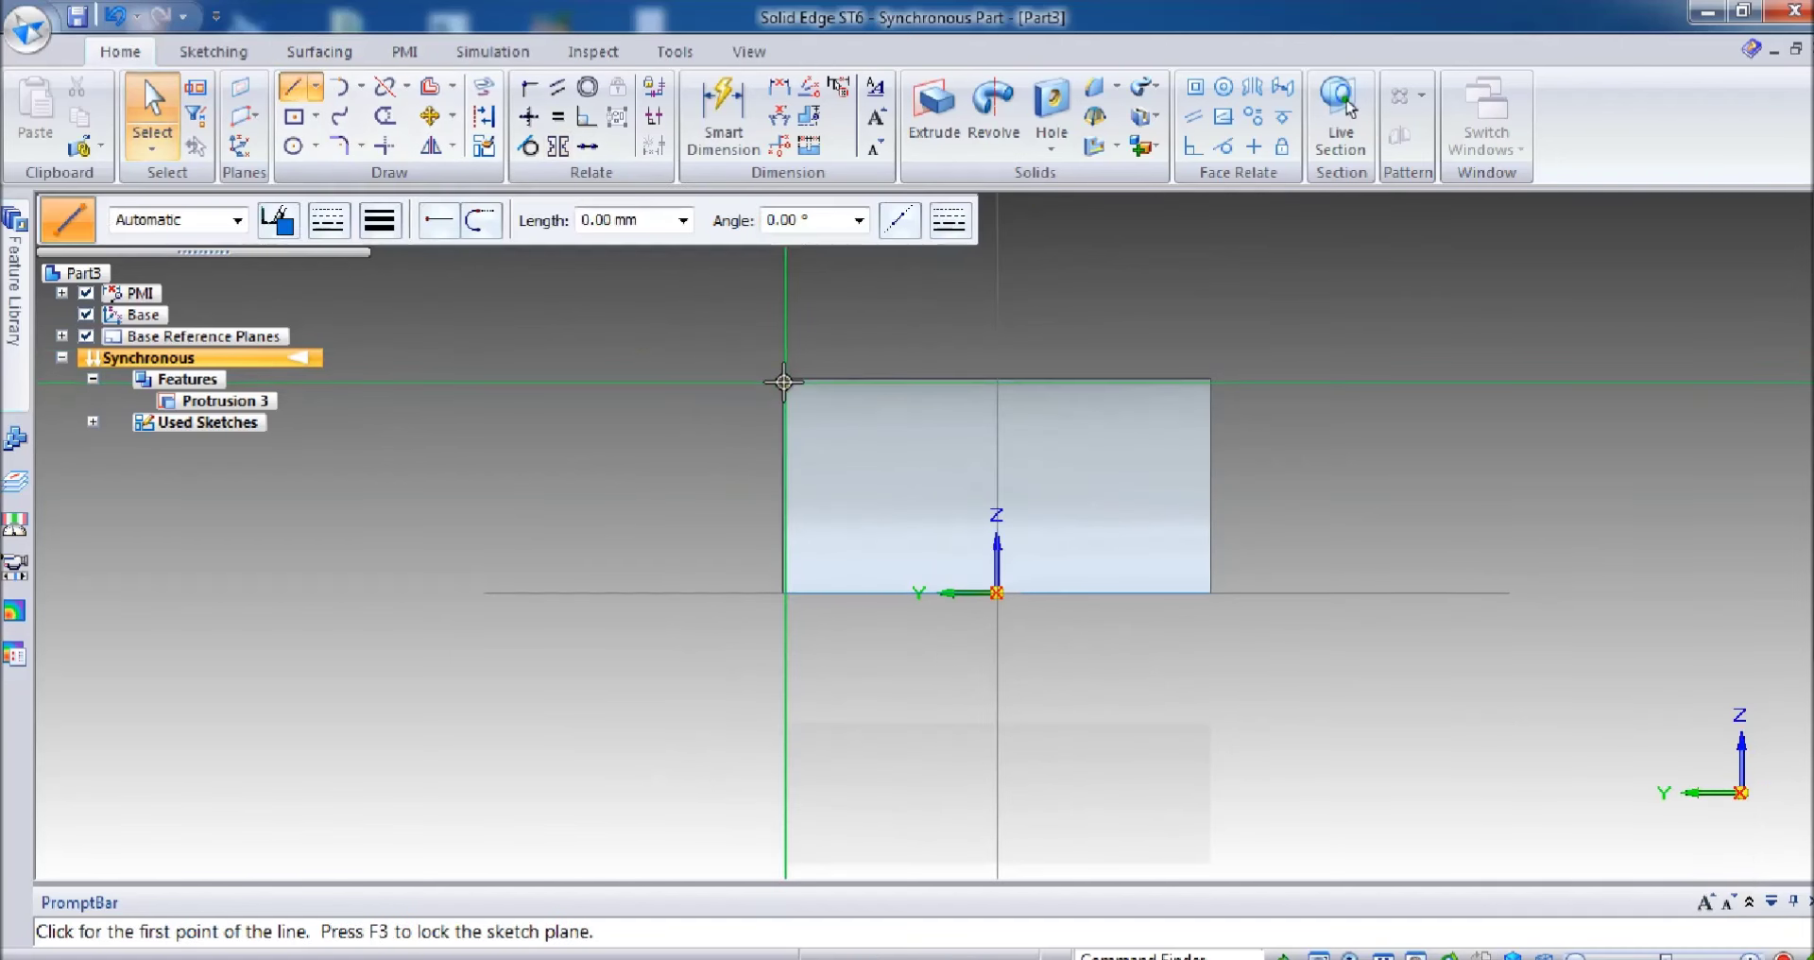
{"action": "left_click", "coordinate": [813, 400]}
{"action": "left_click", "coordinate": [783, 380]}
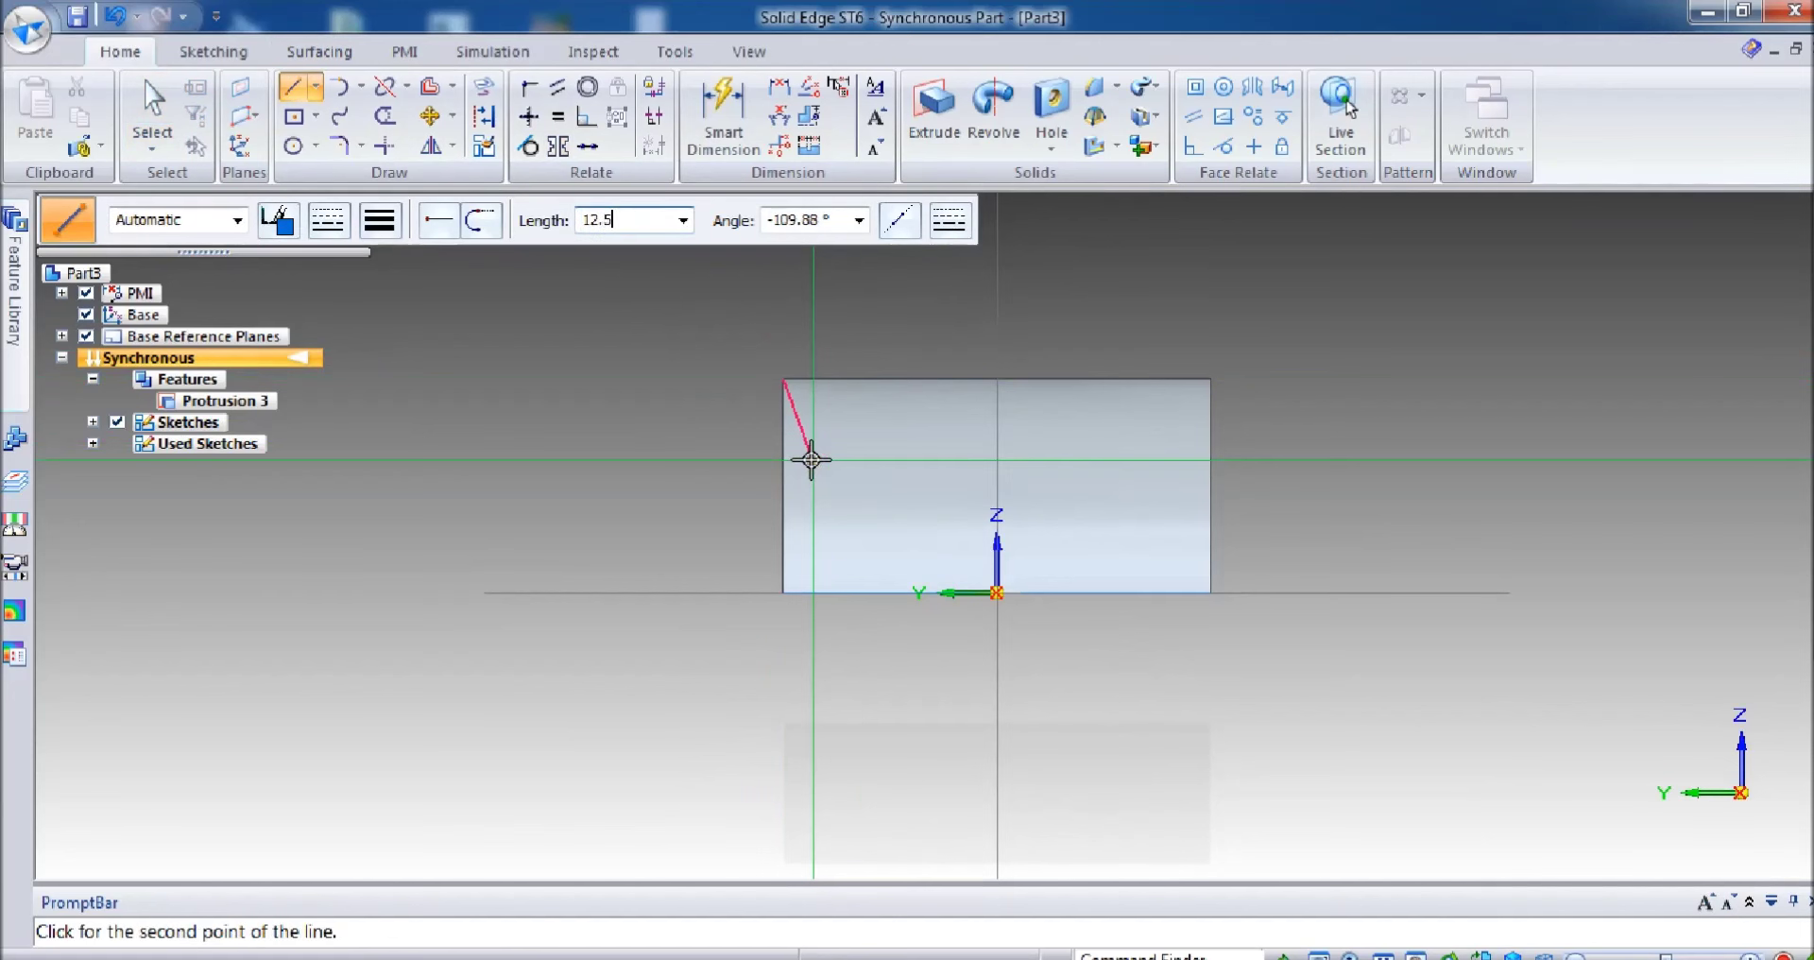
{"action": "key", "text": "Tab"}
{"action": "left_click", "coordinate": [783, 462]}
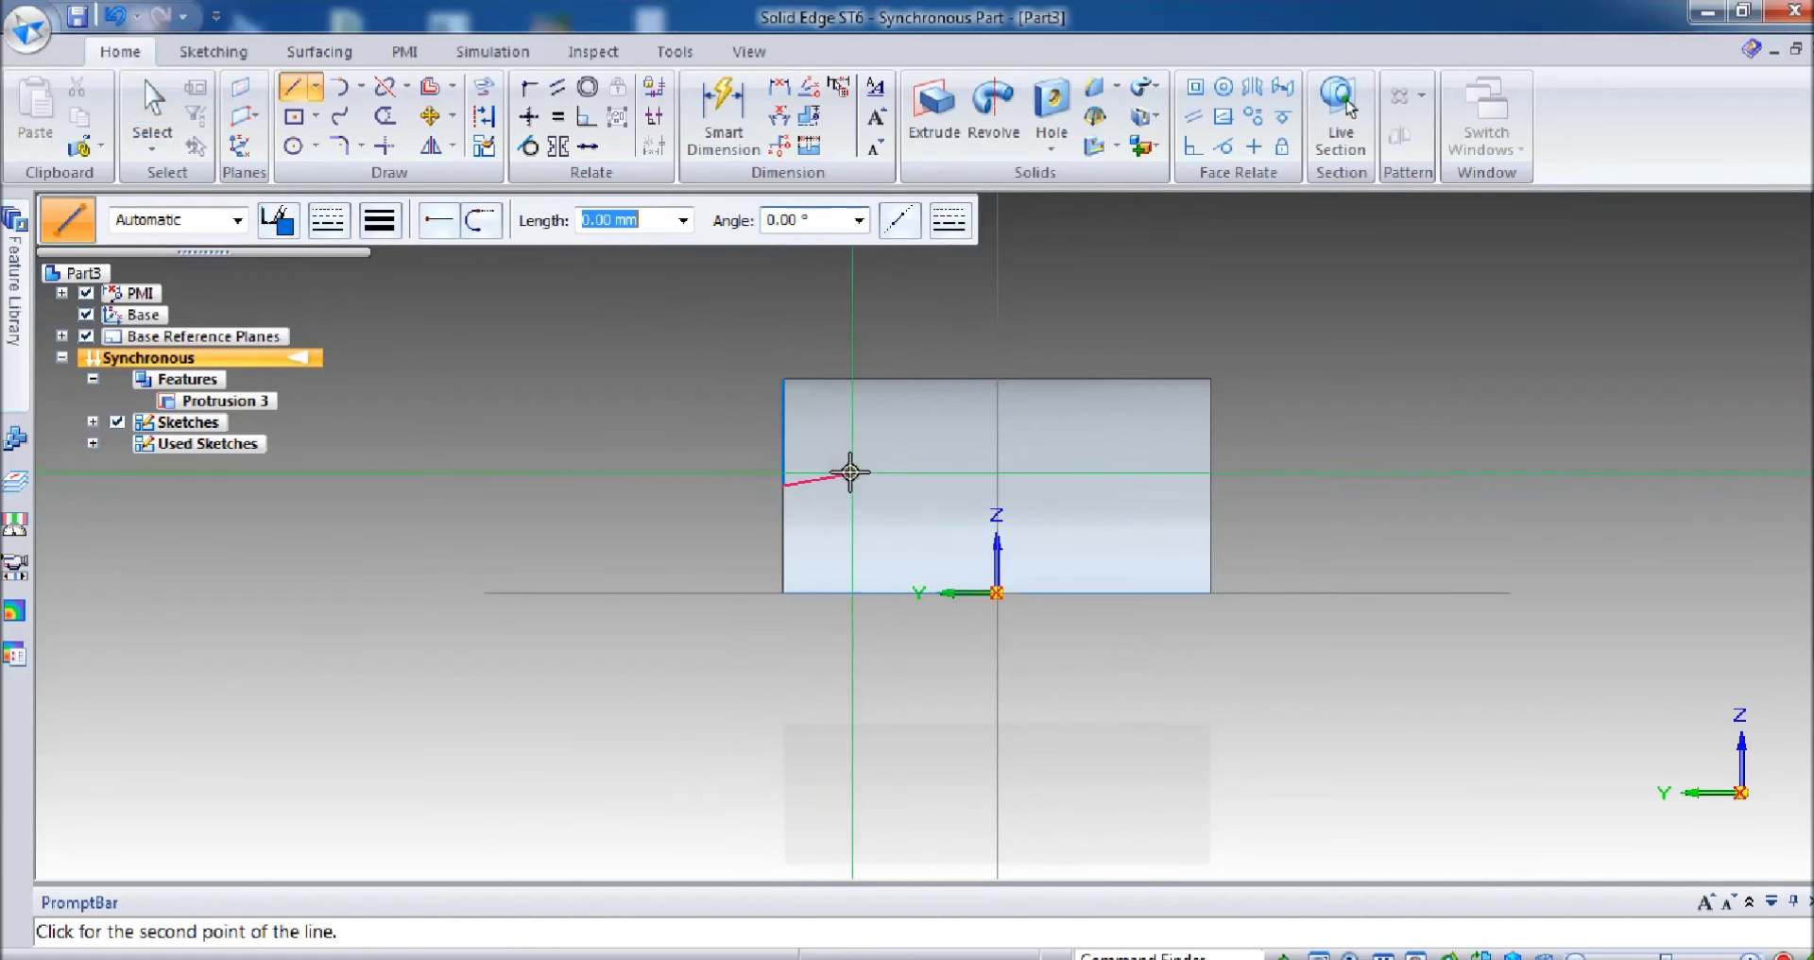
Step: Continue the outline from the vertical line's lower end with a 7 mm horizontal segment inward and a 6 mm segment upward
{"action": "type", "text": "7"}
{"action": "key", "text": "Tab"}
{"action": "left_click", "coordinate": [848, 446]}
{"action": "type", "text": "6"}
{"action": "key", "text": "Tab"}
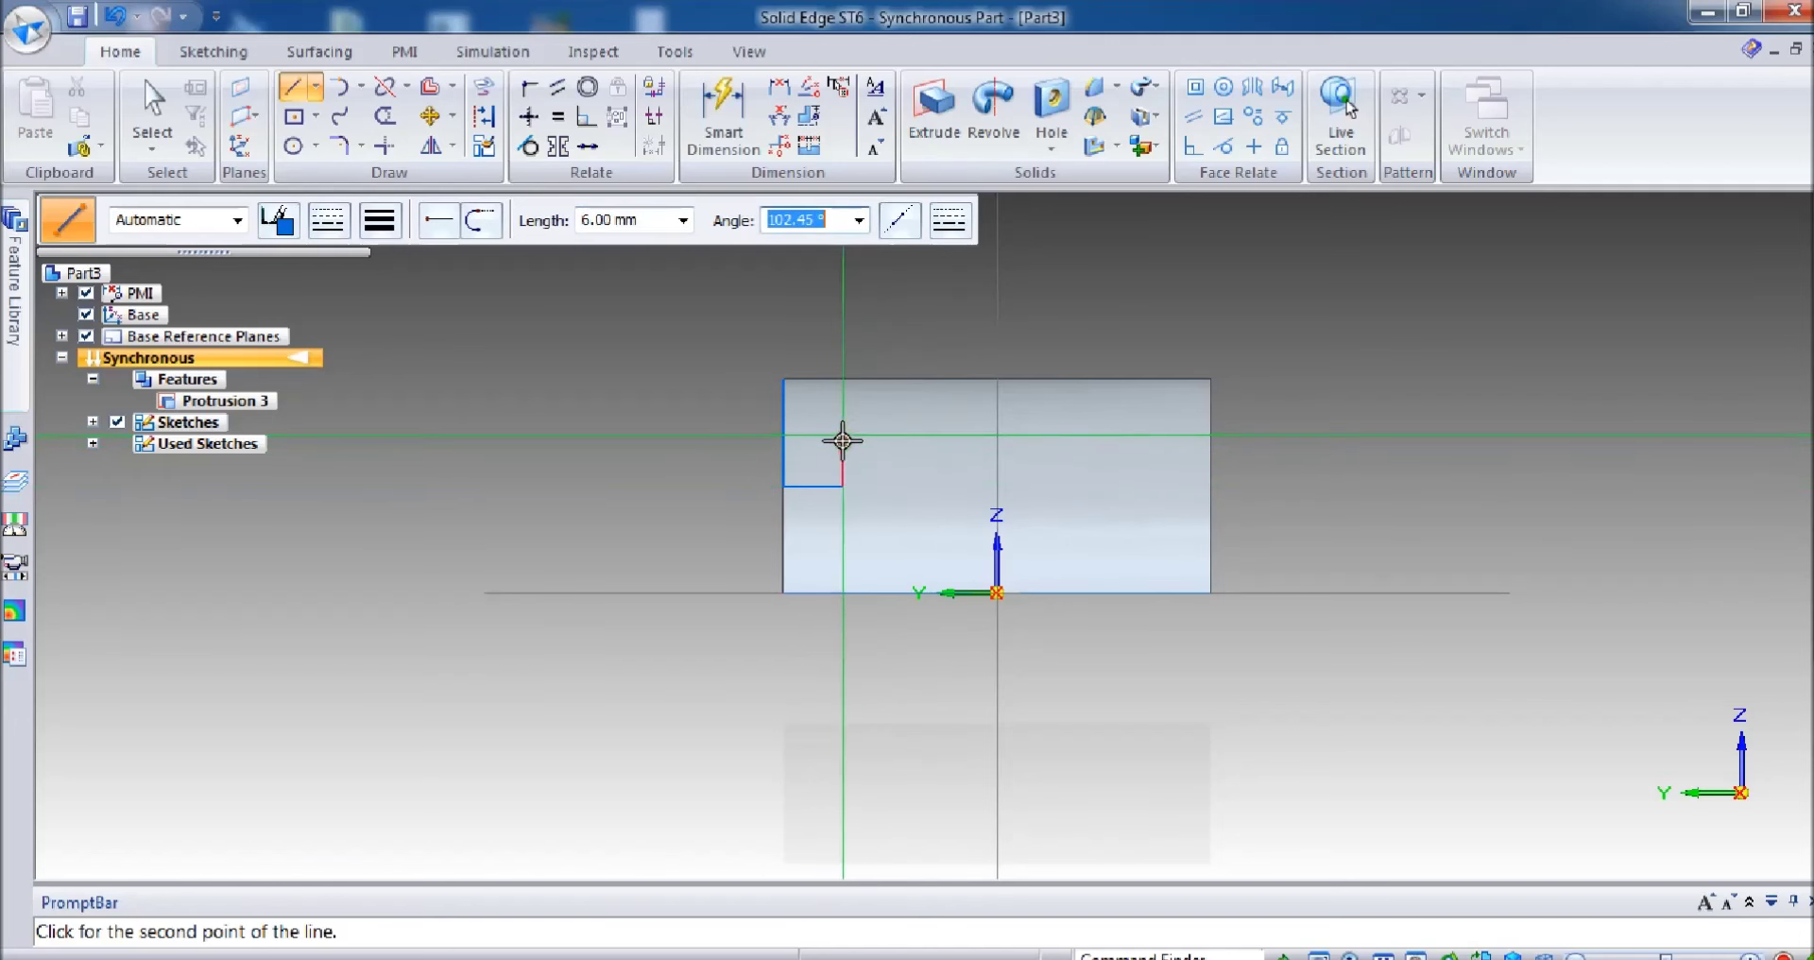
{"action": "left_click", "coordinate": [842, 439]}
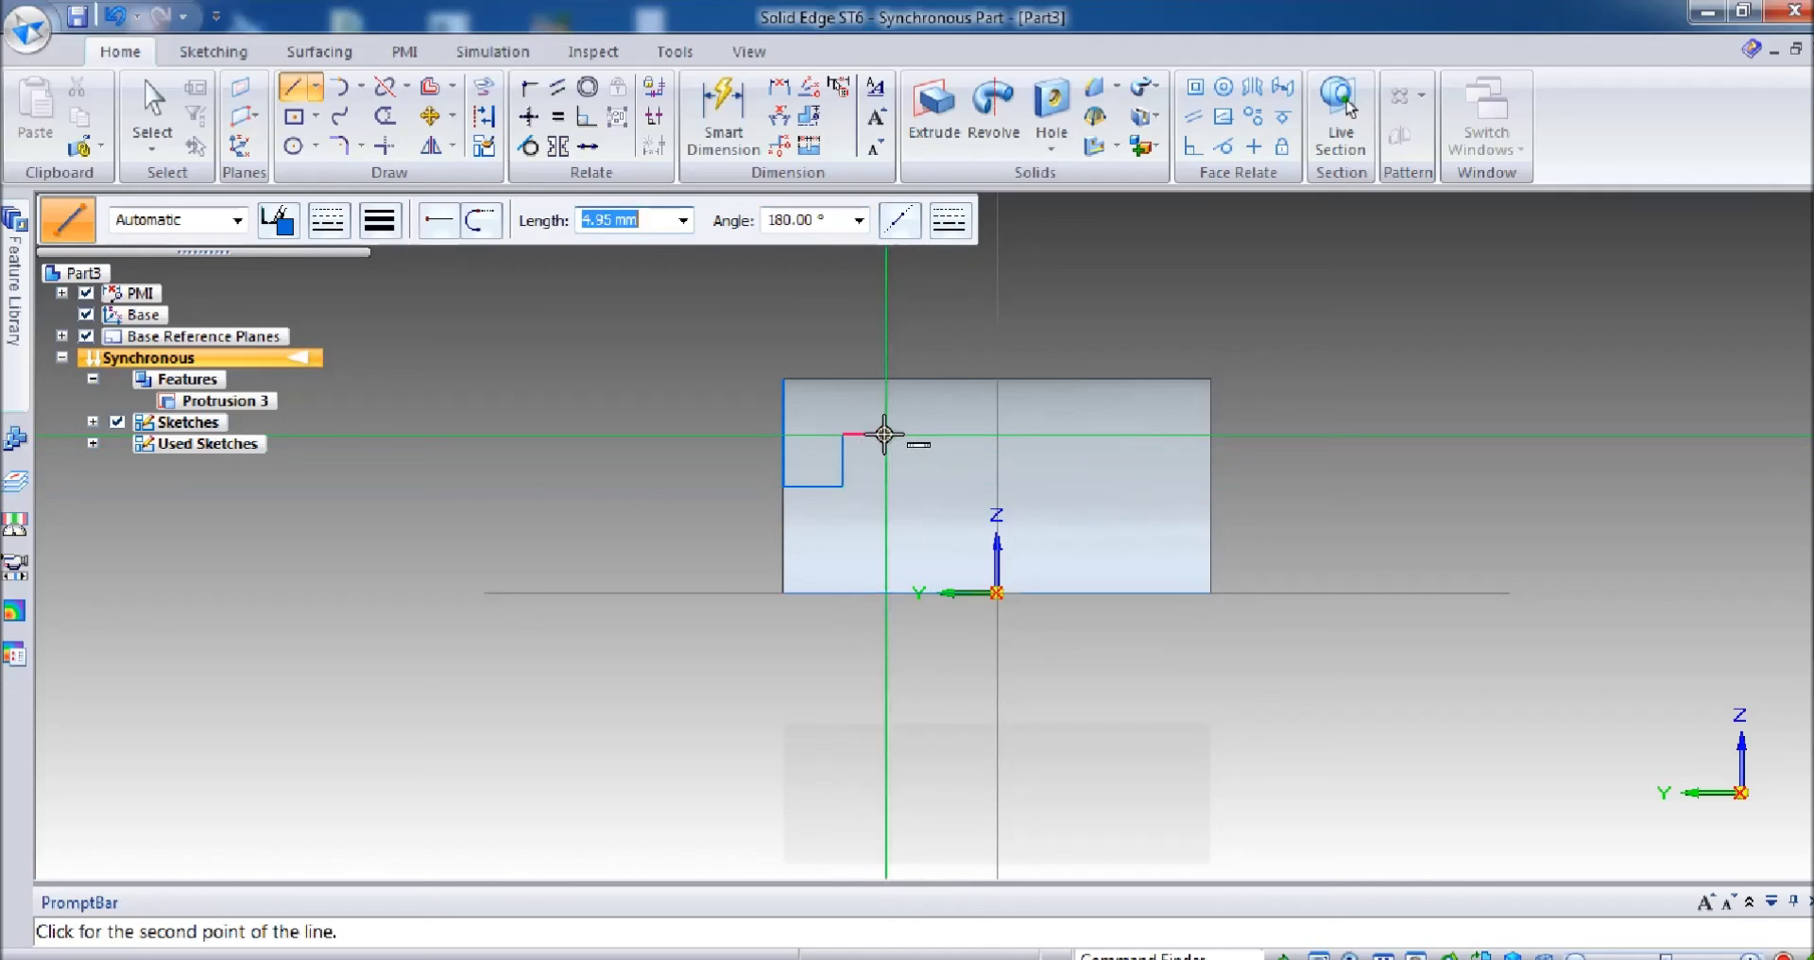
Step: Add the next ledge of the outline with a 7 mm horizontal segment and a 1.5 mm segment upward
{"action": "type", "text": "7"}
{"action": "key", "text": "Tab"}
{"action": "left_click", "coordinate": [905, 421]}
{"action": "type", "text": "1.5"}
{"action": "key", "text": "Tab"}
{"action": "left_click", "coordinate": [903, 421]}
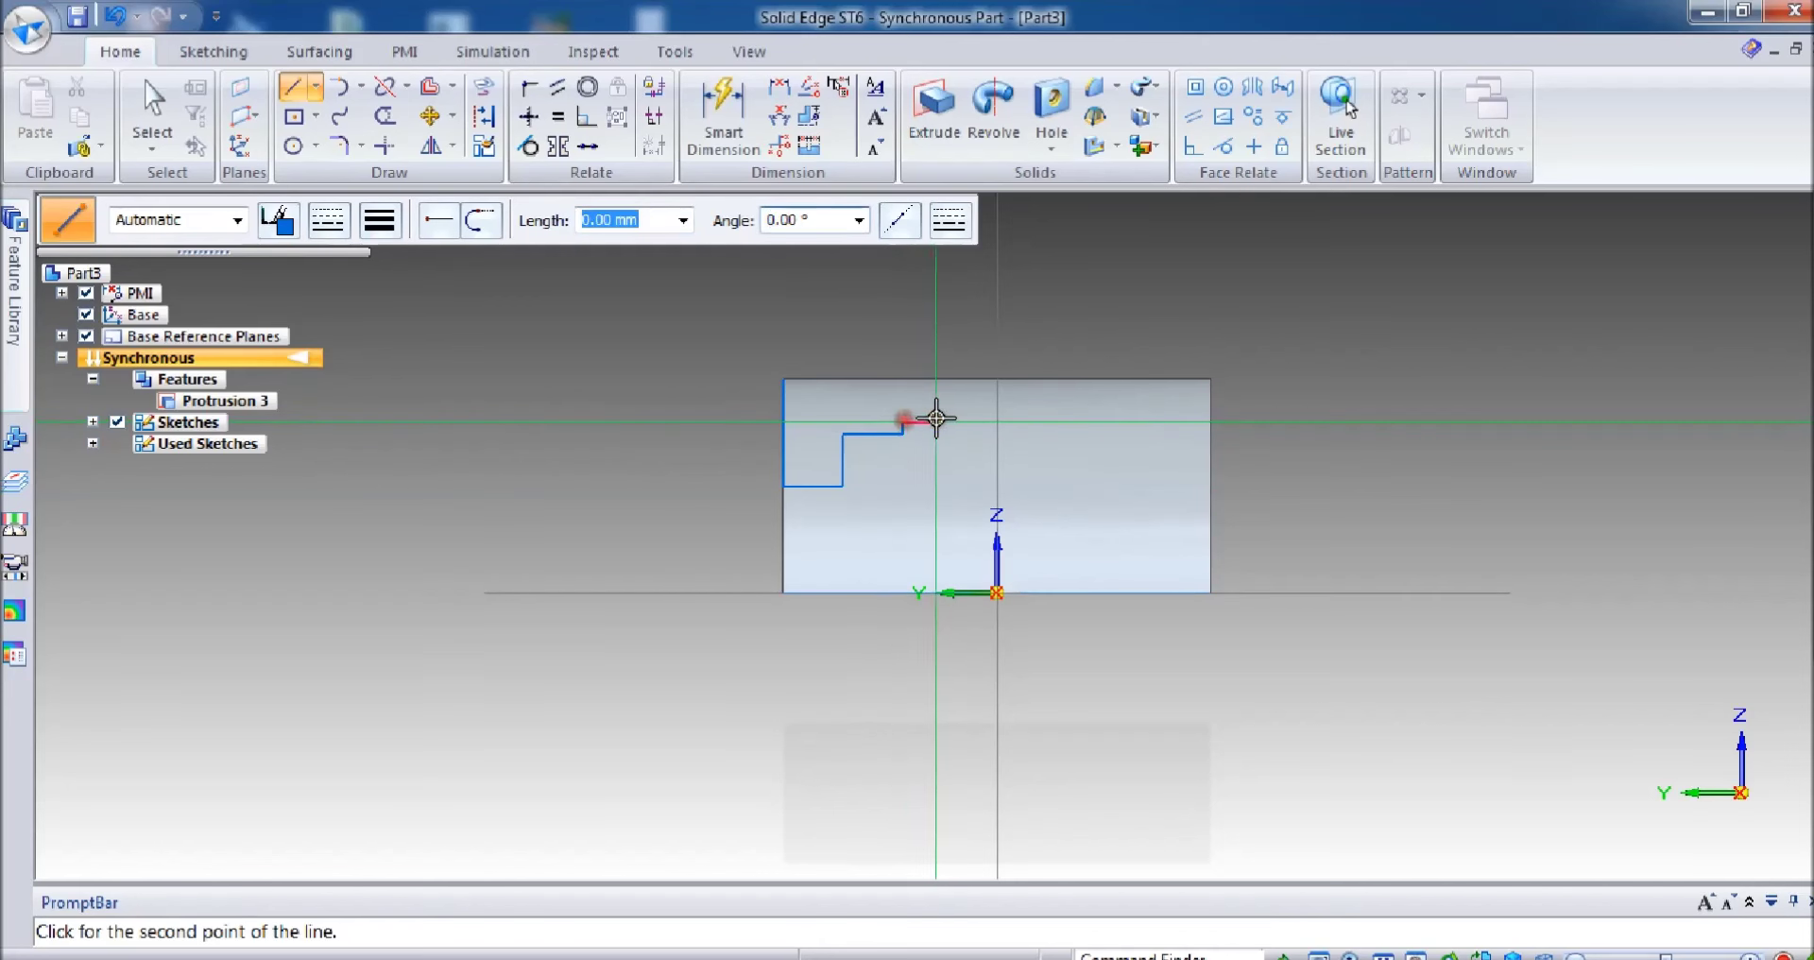
Step: Extend the outline across the middle with a 22 mm horizontal segment and a 1.5 mm segment downward
{"action": "type", "text": "22"}
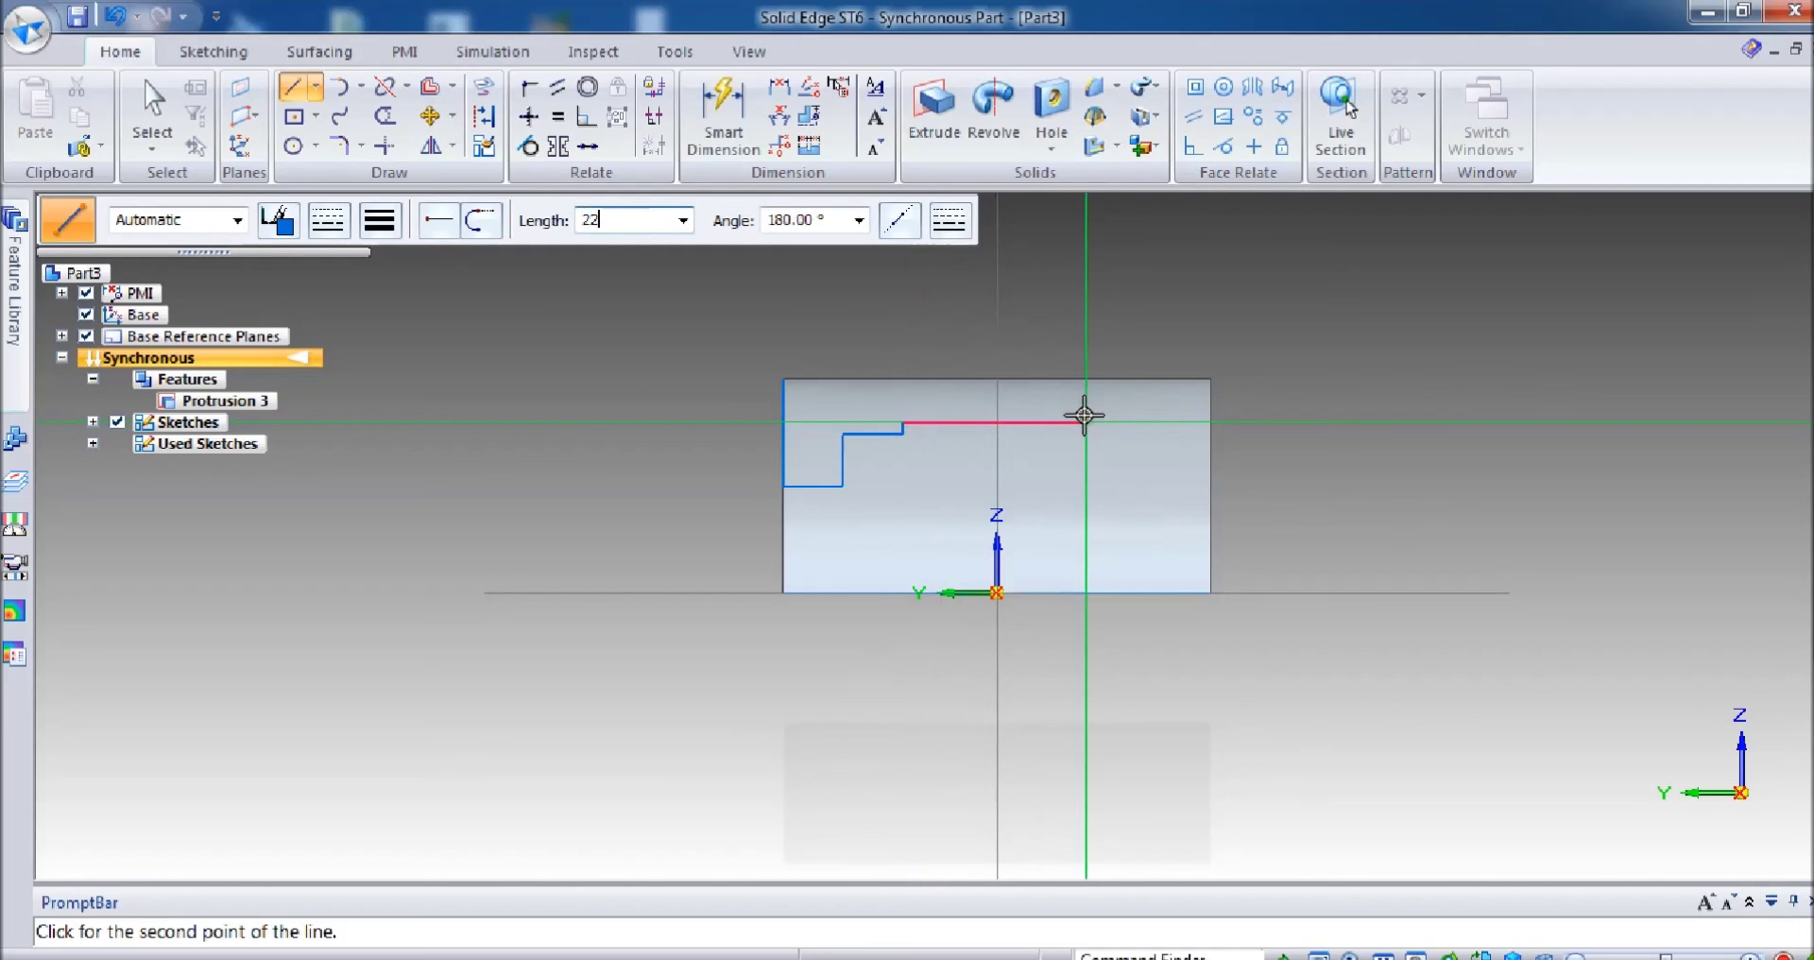
{"action": "key", "text": "Tab"}
{"action": "left_click", "coordinate": [1087, 423]}
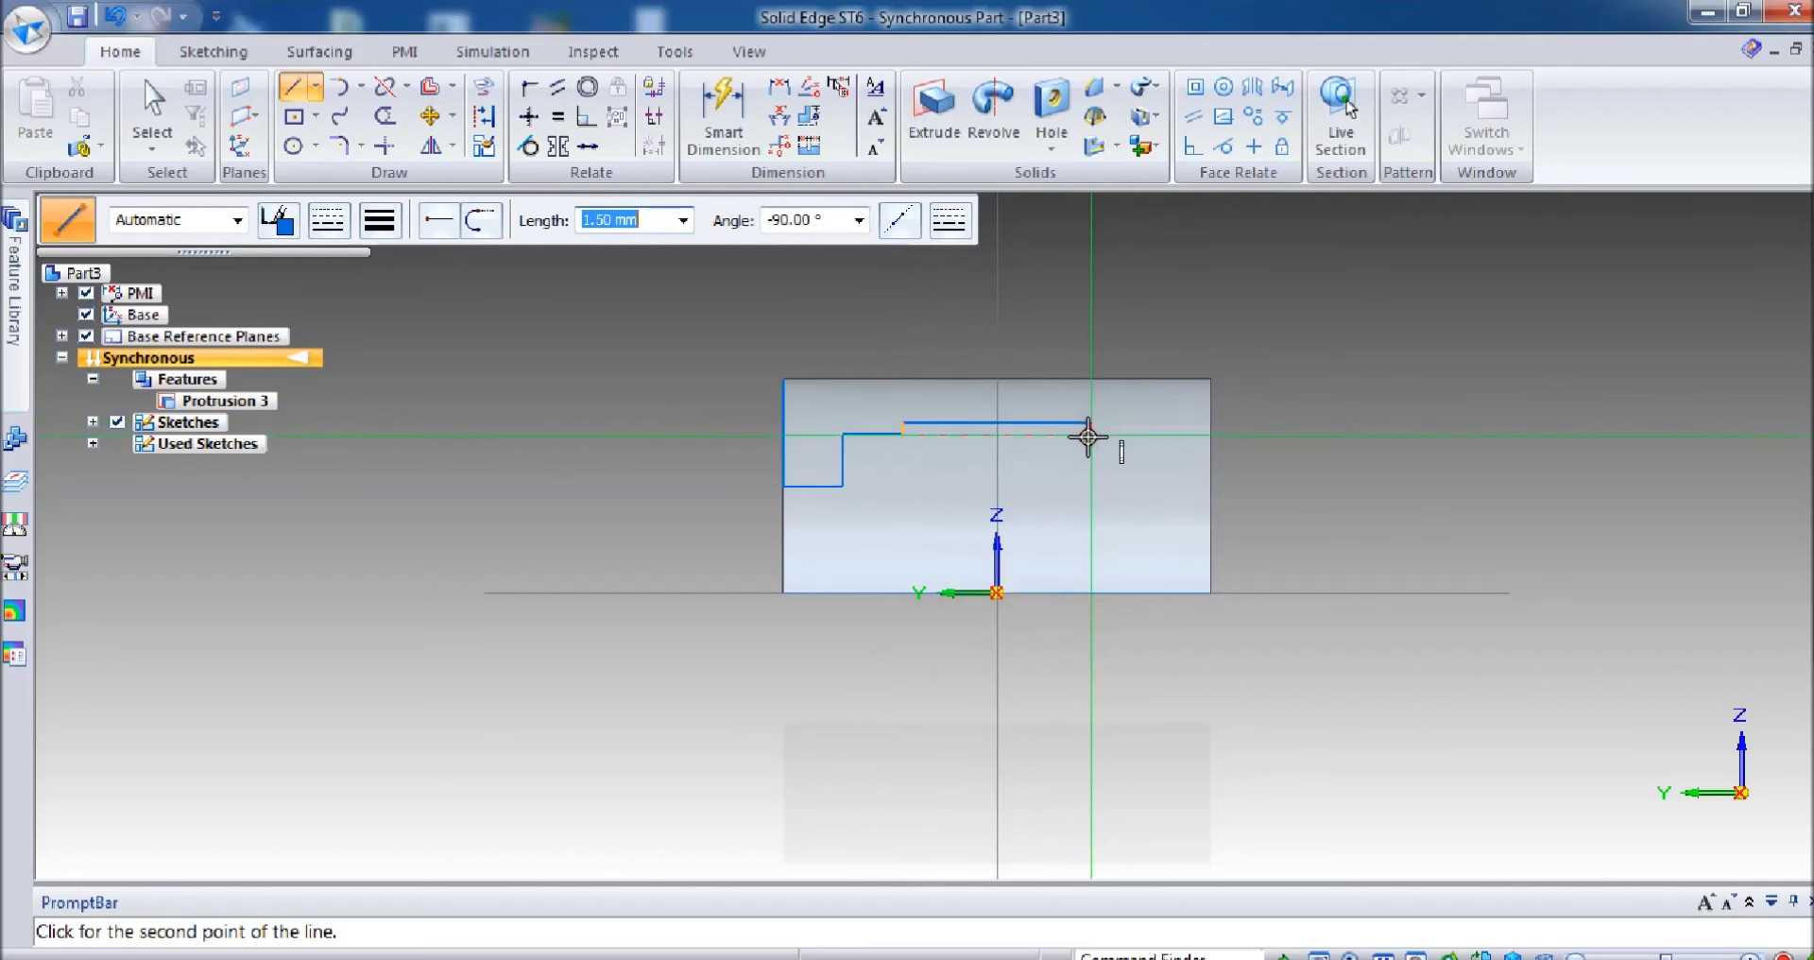
{"action": "left_click", "coordinate": [1088, 434]}
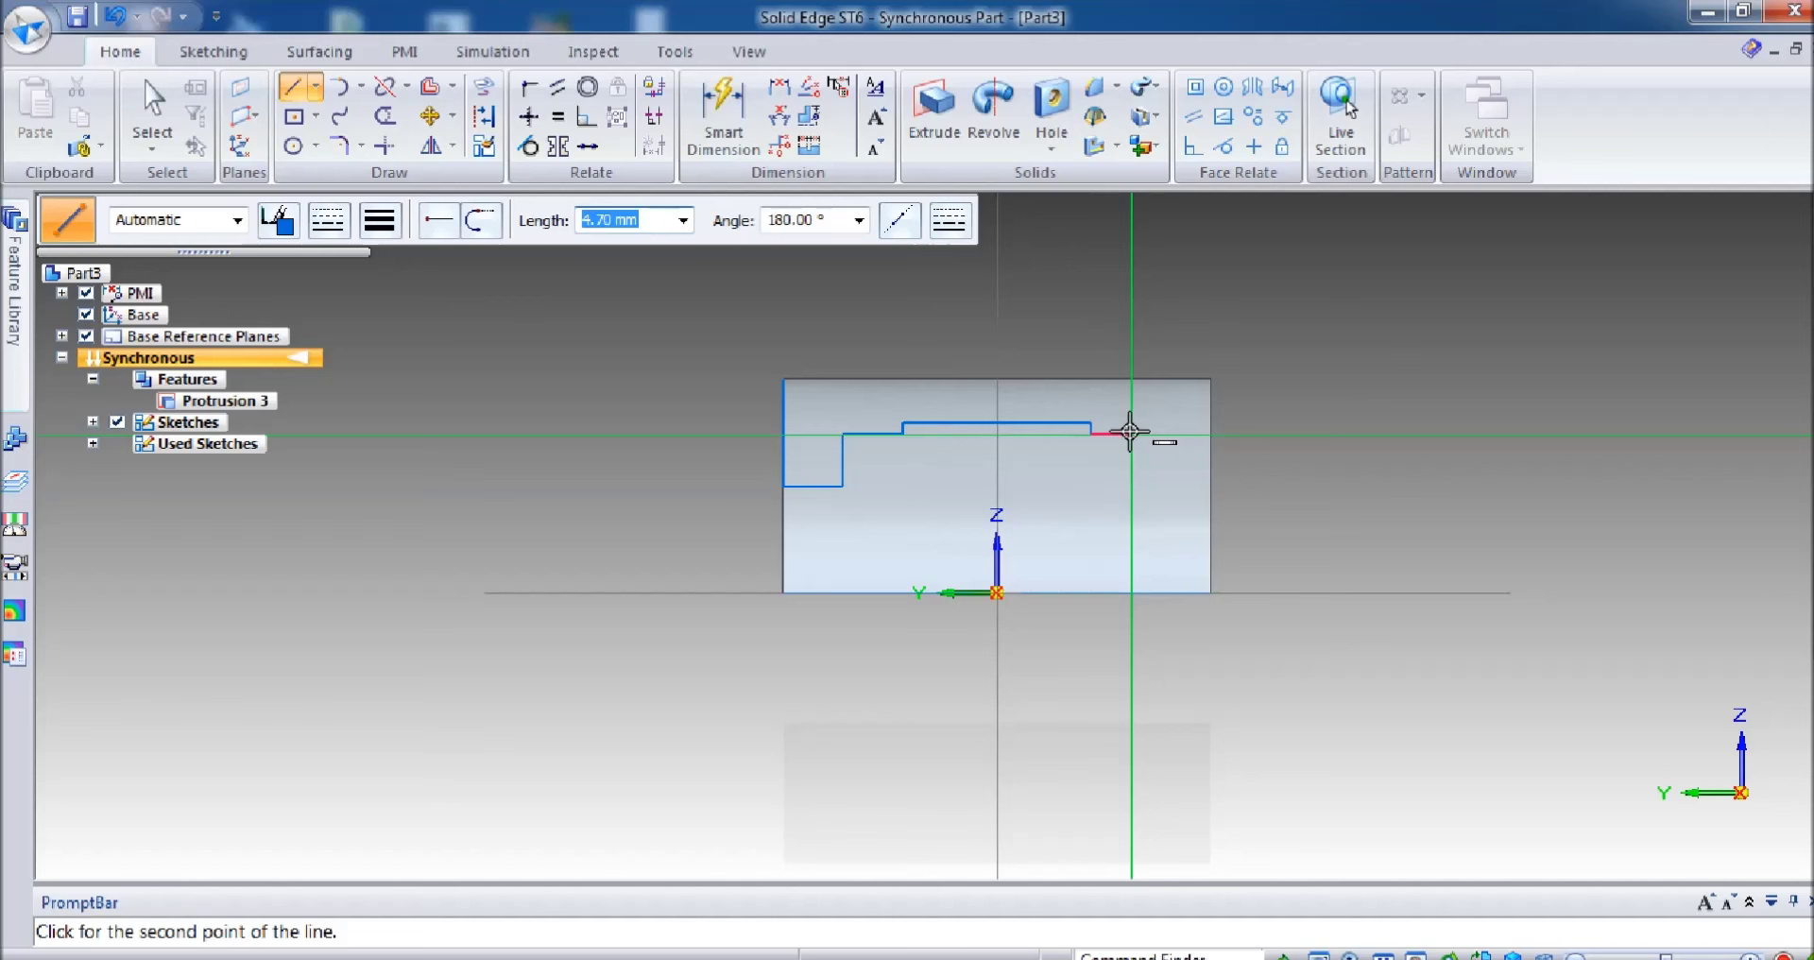
Step: Finish the stepped outline with a horizontal ledge, a downward segment and a last horizontal segment ending on the opposite end edge
{"action": "key", "text": "Tab"}
{"action": "left_click", "coordinate": [1131, 437]}
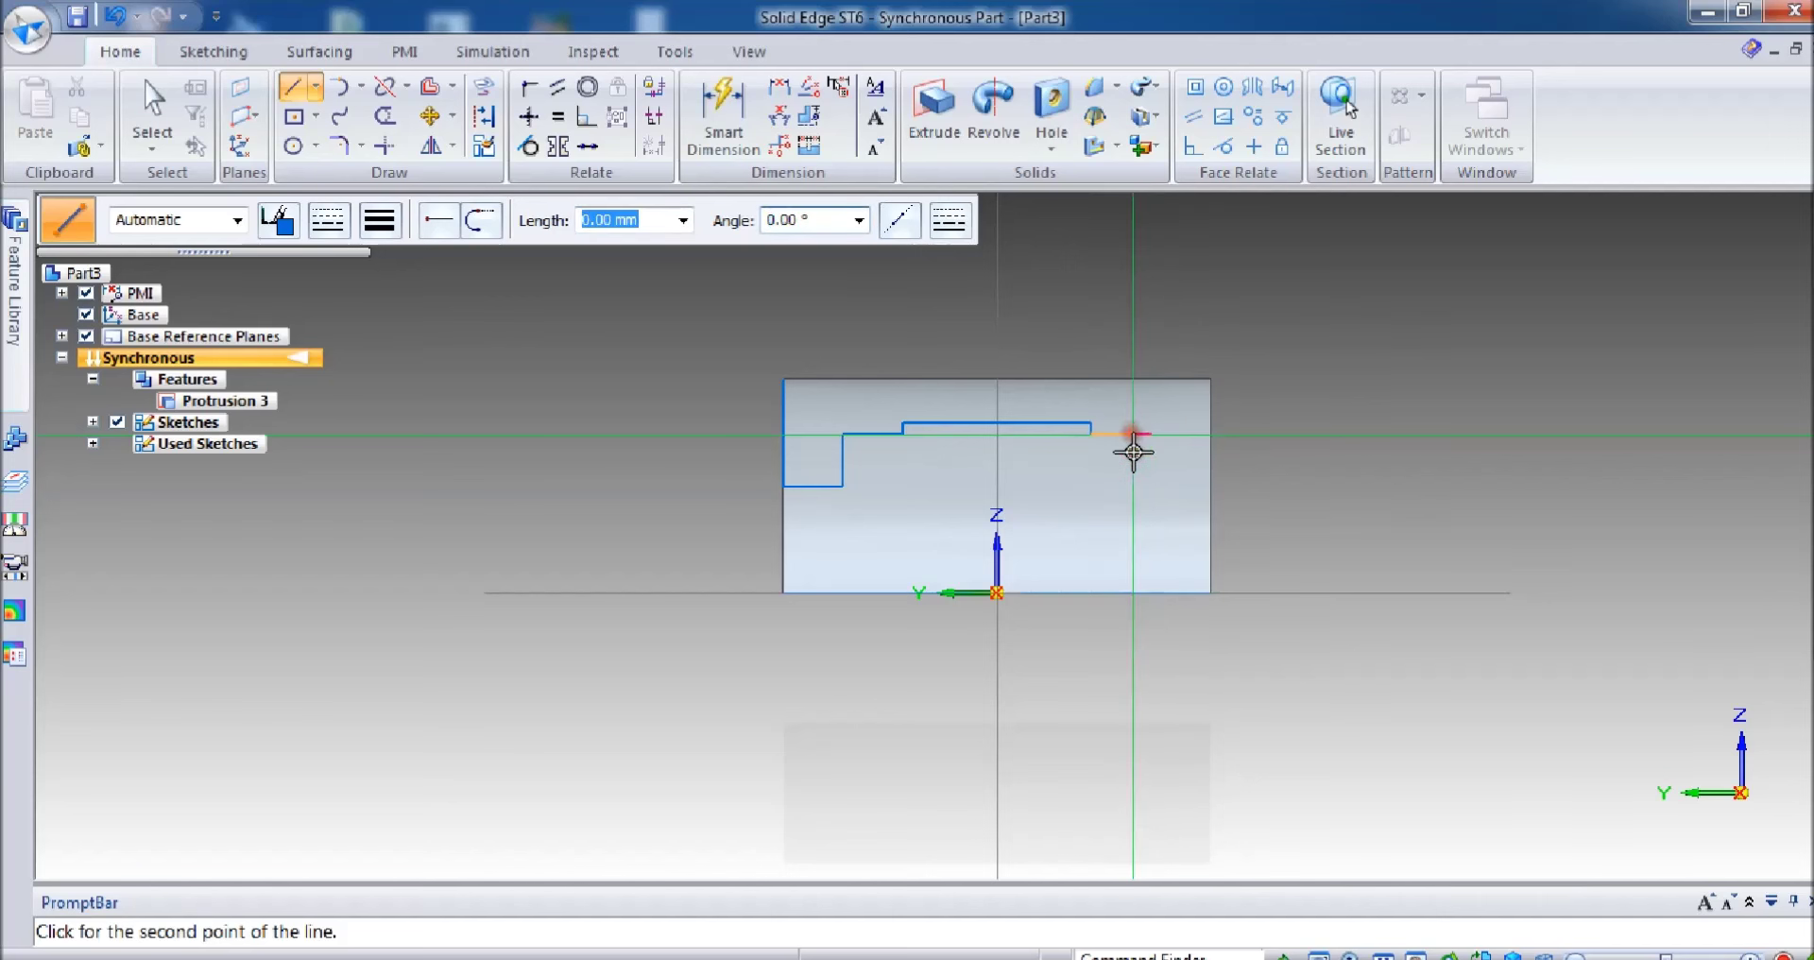
{"action": "left_click", "coordinate": [1150, 487]}
{"action": "left_click", "coordinate": [1210, 486]}
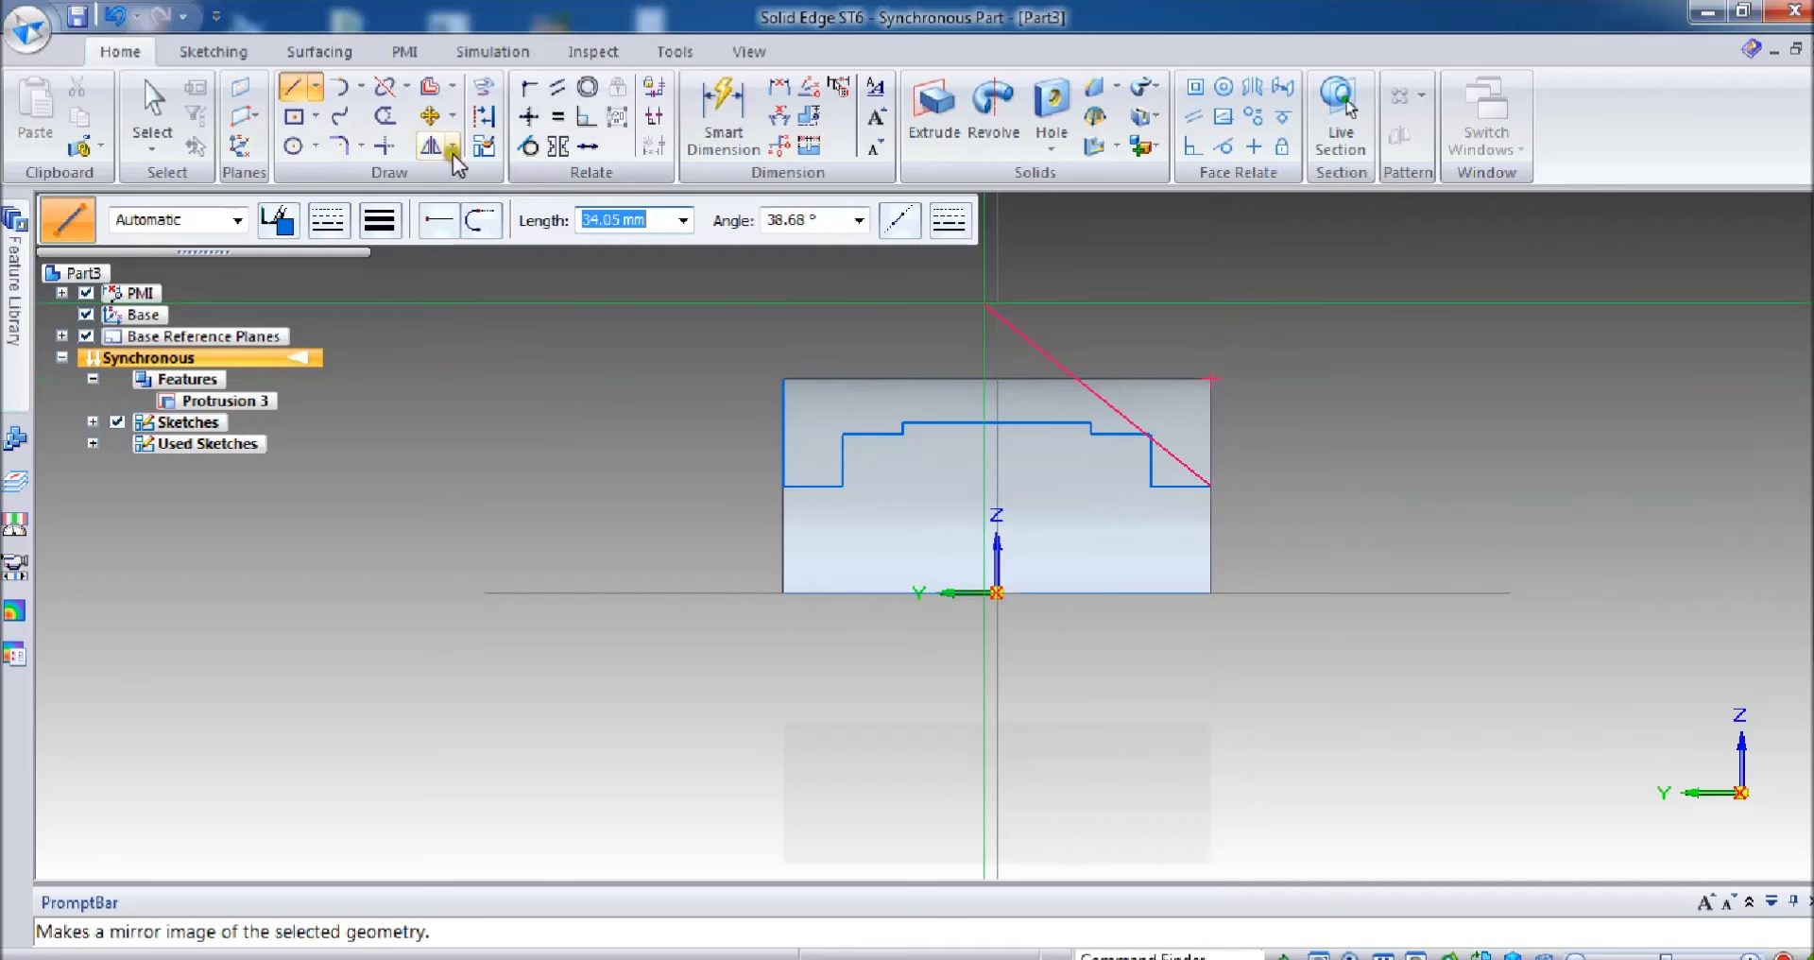
Step: Undo the stepped outline, then redo until the half-ring body and the outline's first vertical line are back
{"action": "left_click", "coordinate": [116, 17]}
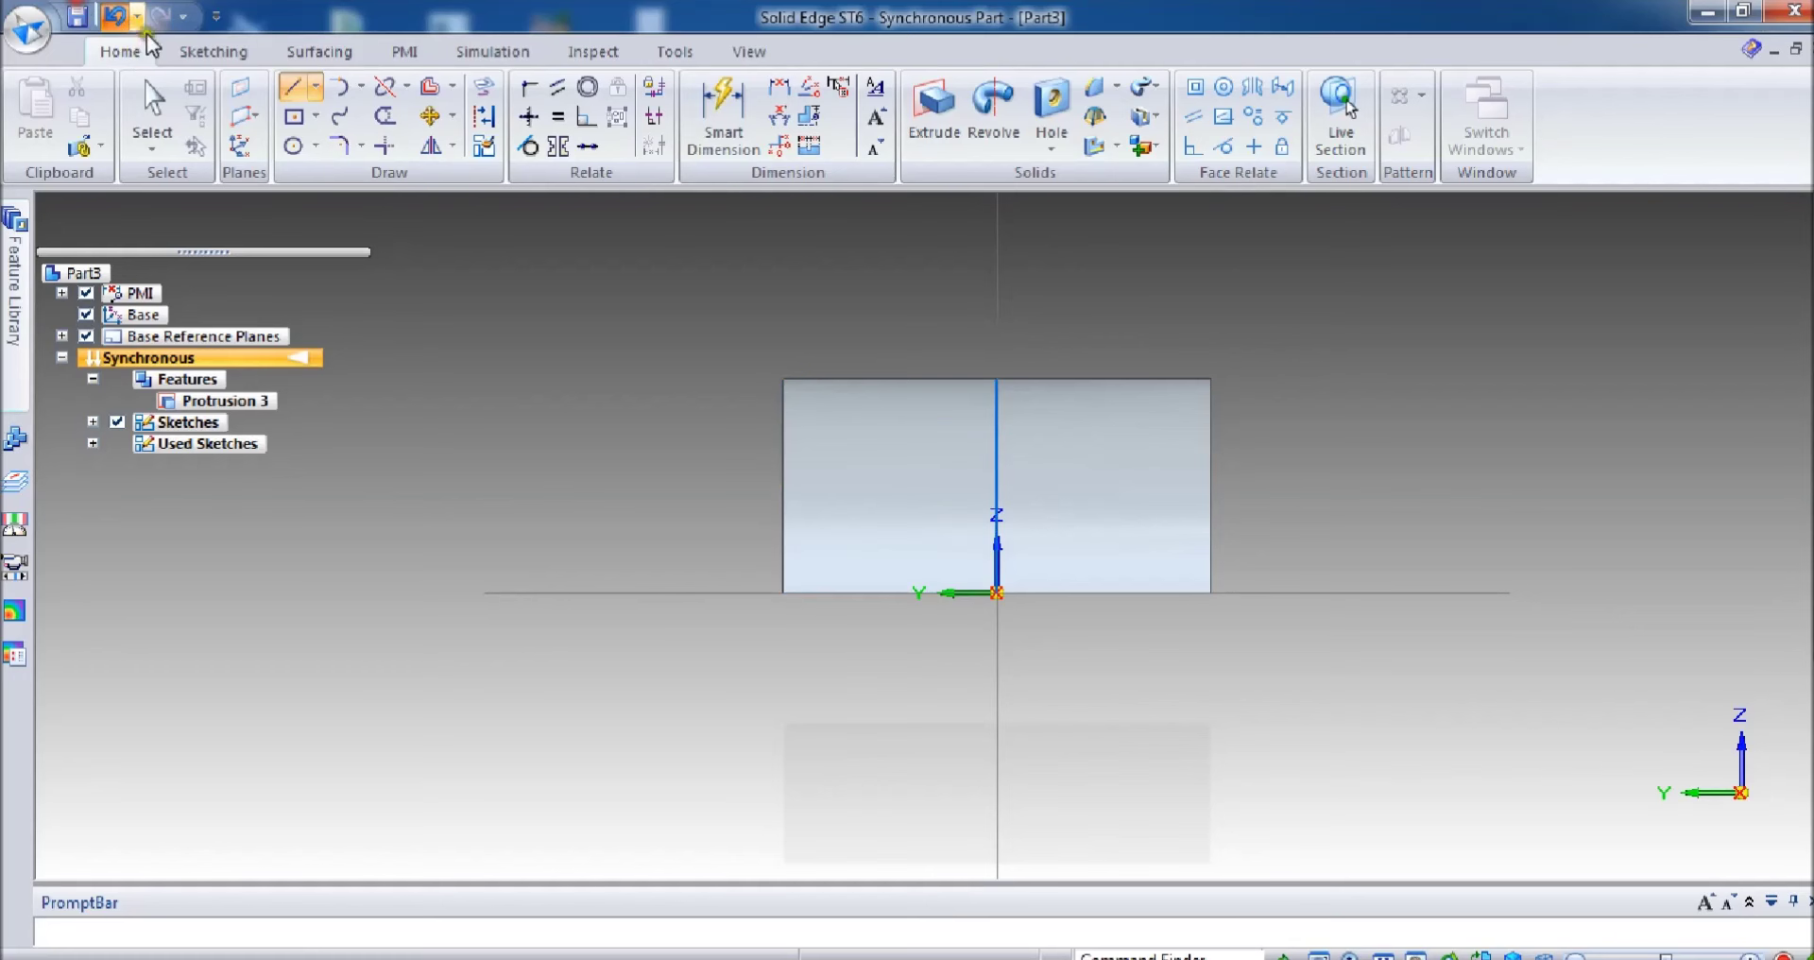
{"action": "left_click", "coordinate": [132, 15]}
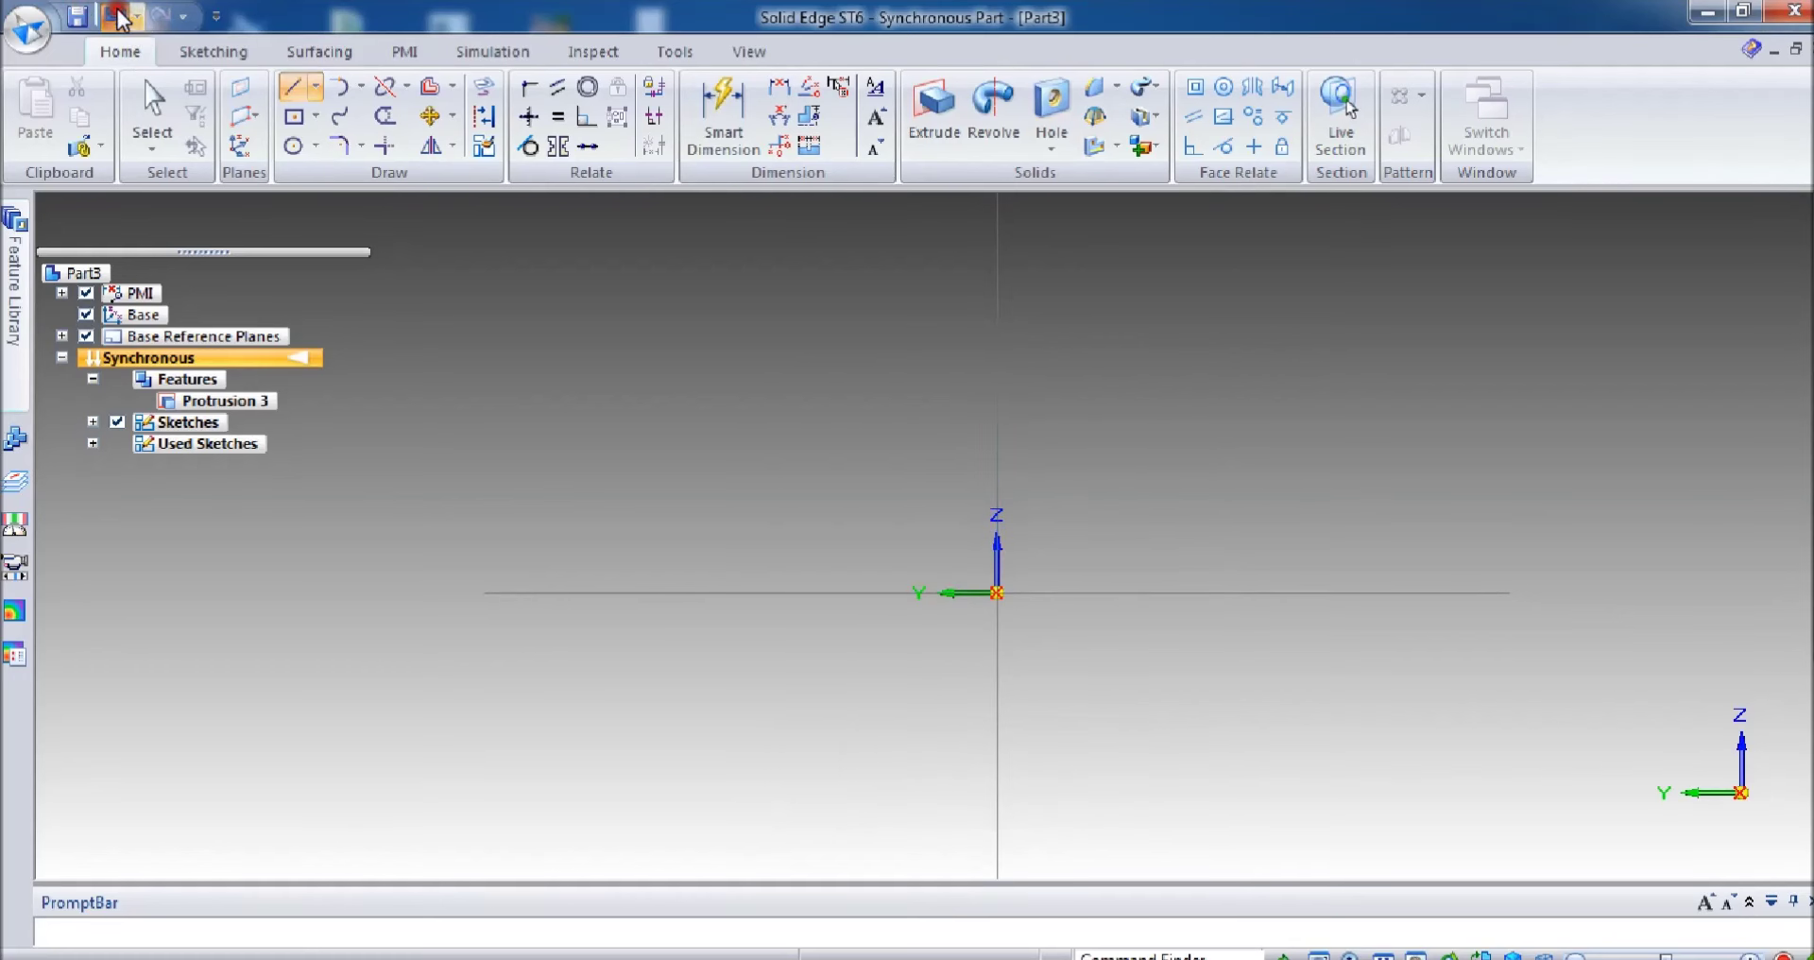
{"action": "left_click", "coordinate": [119, 17]}
{"action": "left_click", "coordinate": [155, 17]}
{"action": "left_click", "coordinate": [155, 17]}
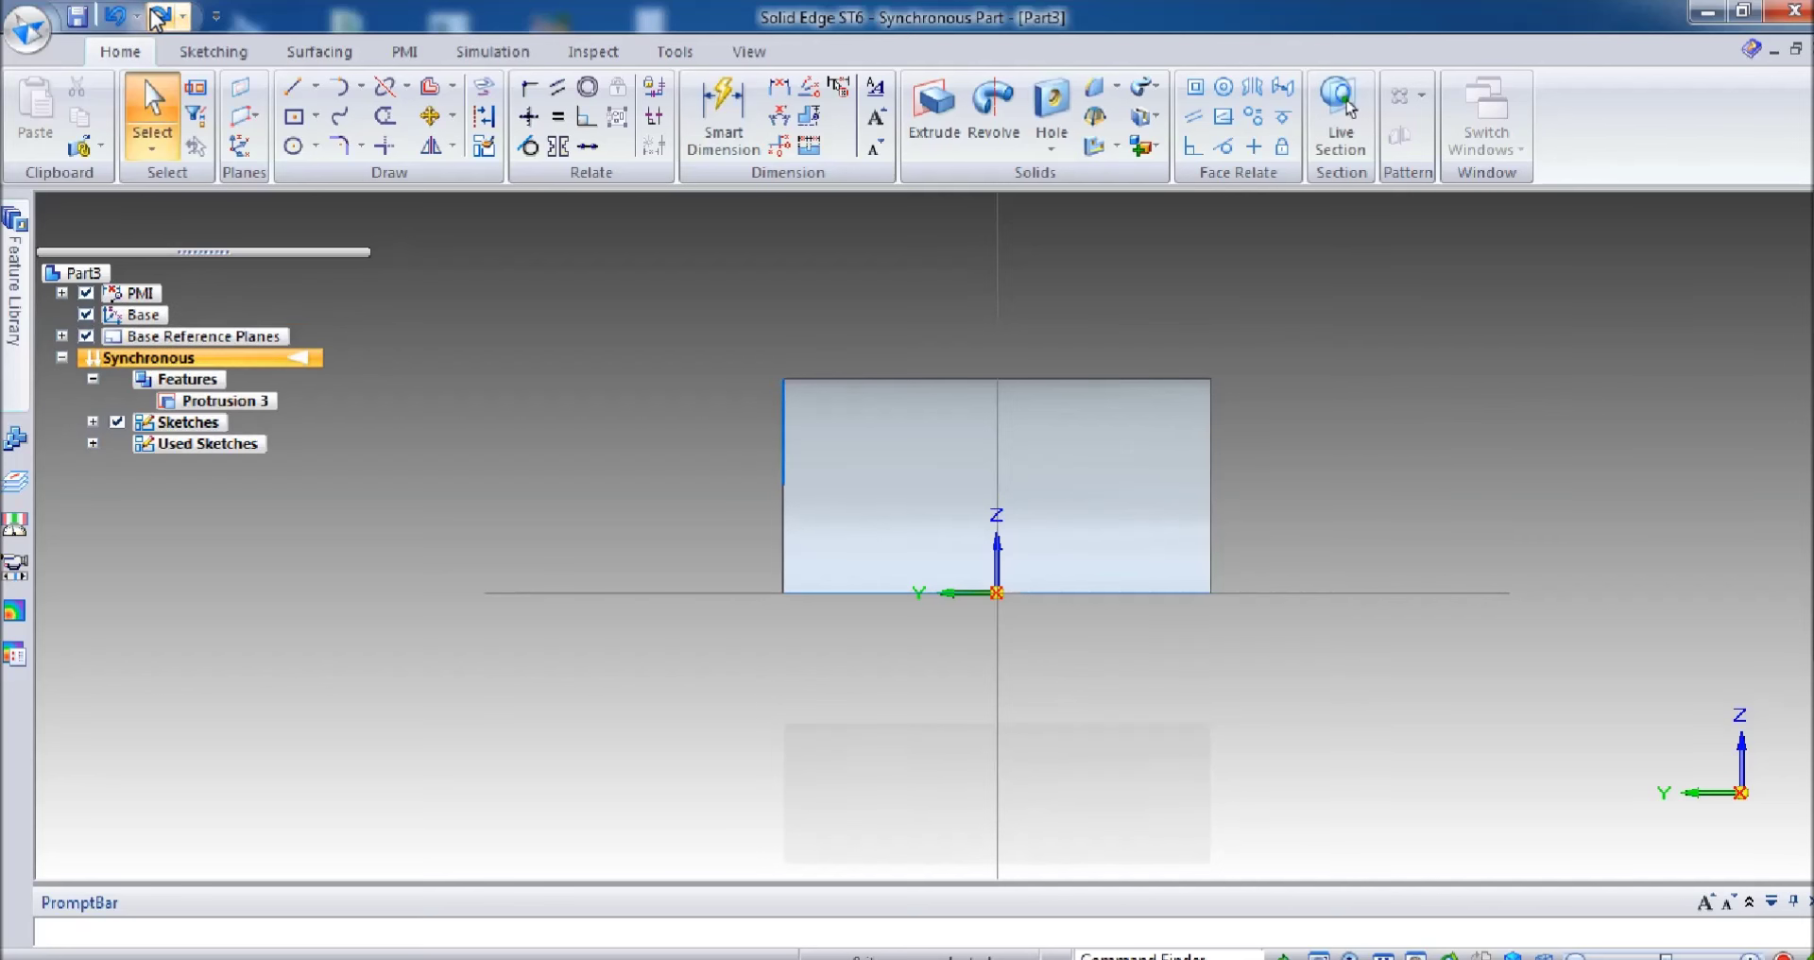
Step: Delete the remaining vertical sketch line on the half-ring's +Y end edge
{"action": "left_click", "coordinate": [292, 86]}
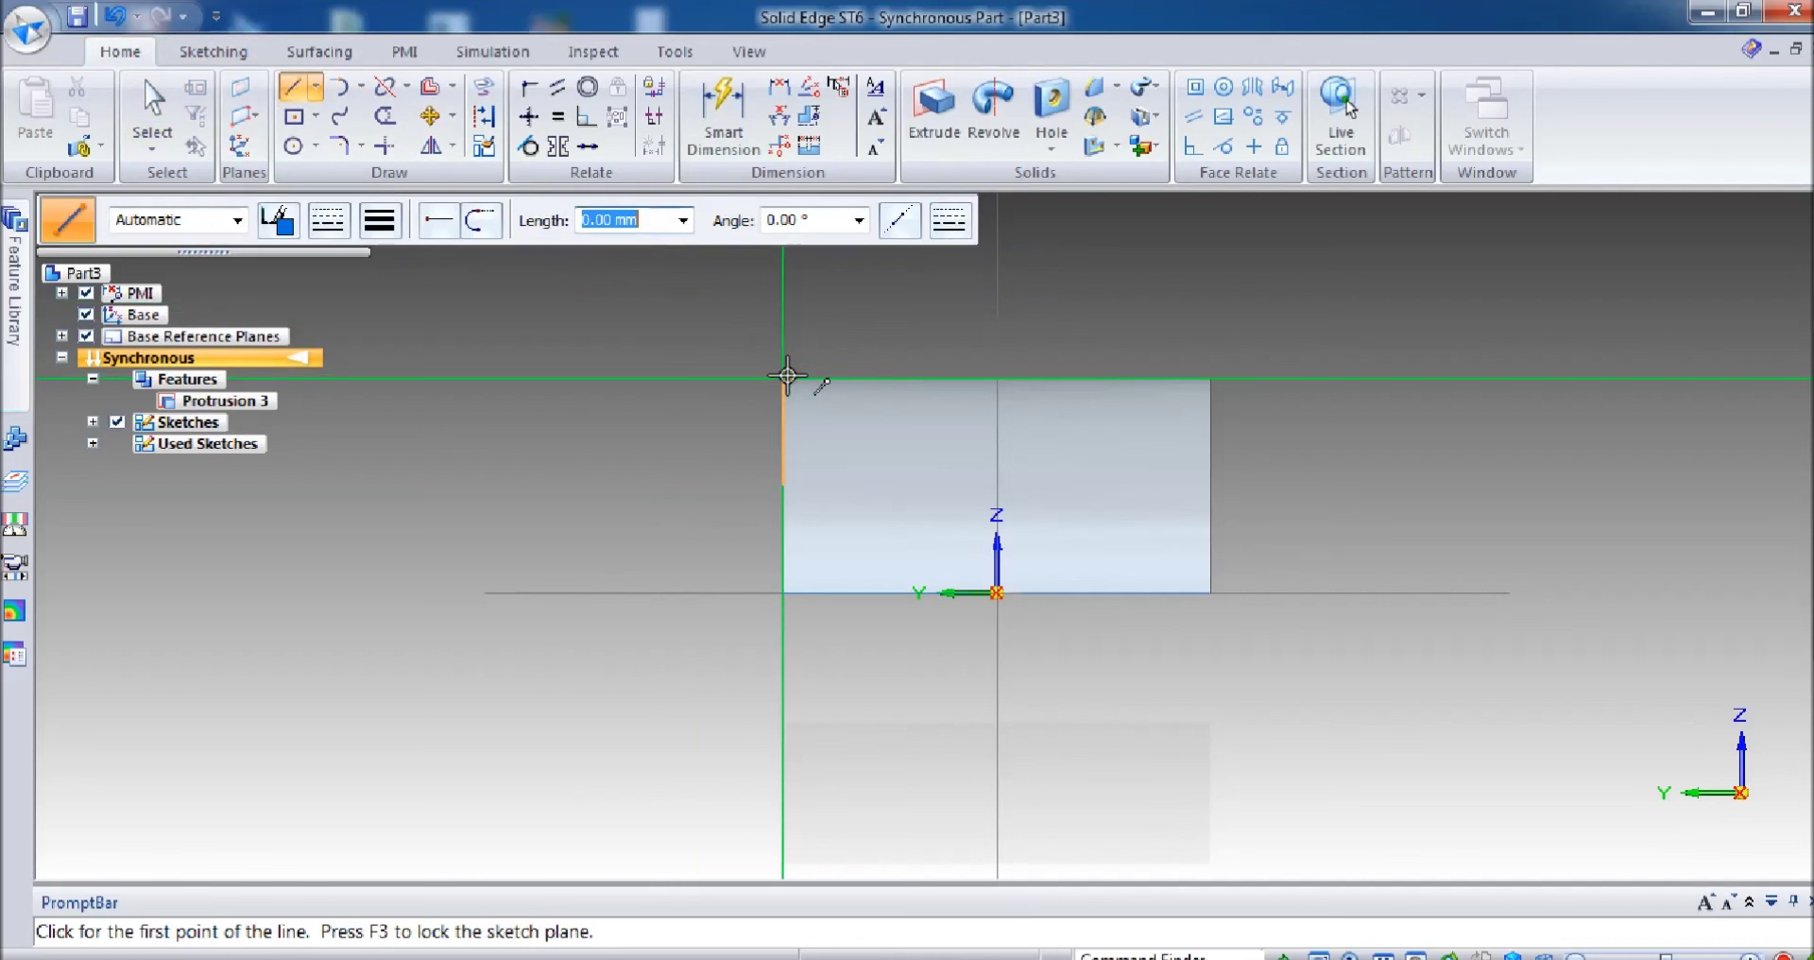
{"action": "left_click", "coordinate": [152, 112]}
{"action": "left_click", "coordinate": [773, 393]}
{"action": "key", "text": "Delete"}
Step: Sketch a new 12.5 mm line at -90° from the upper corner of the half-ring's +Y end edge
{"action": "left_click", "coordinate": [292, 86]}
{"action": "left_click", "coordinate": [782, 380]}
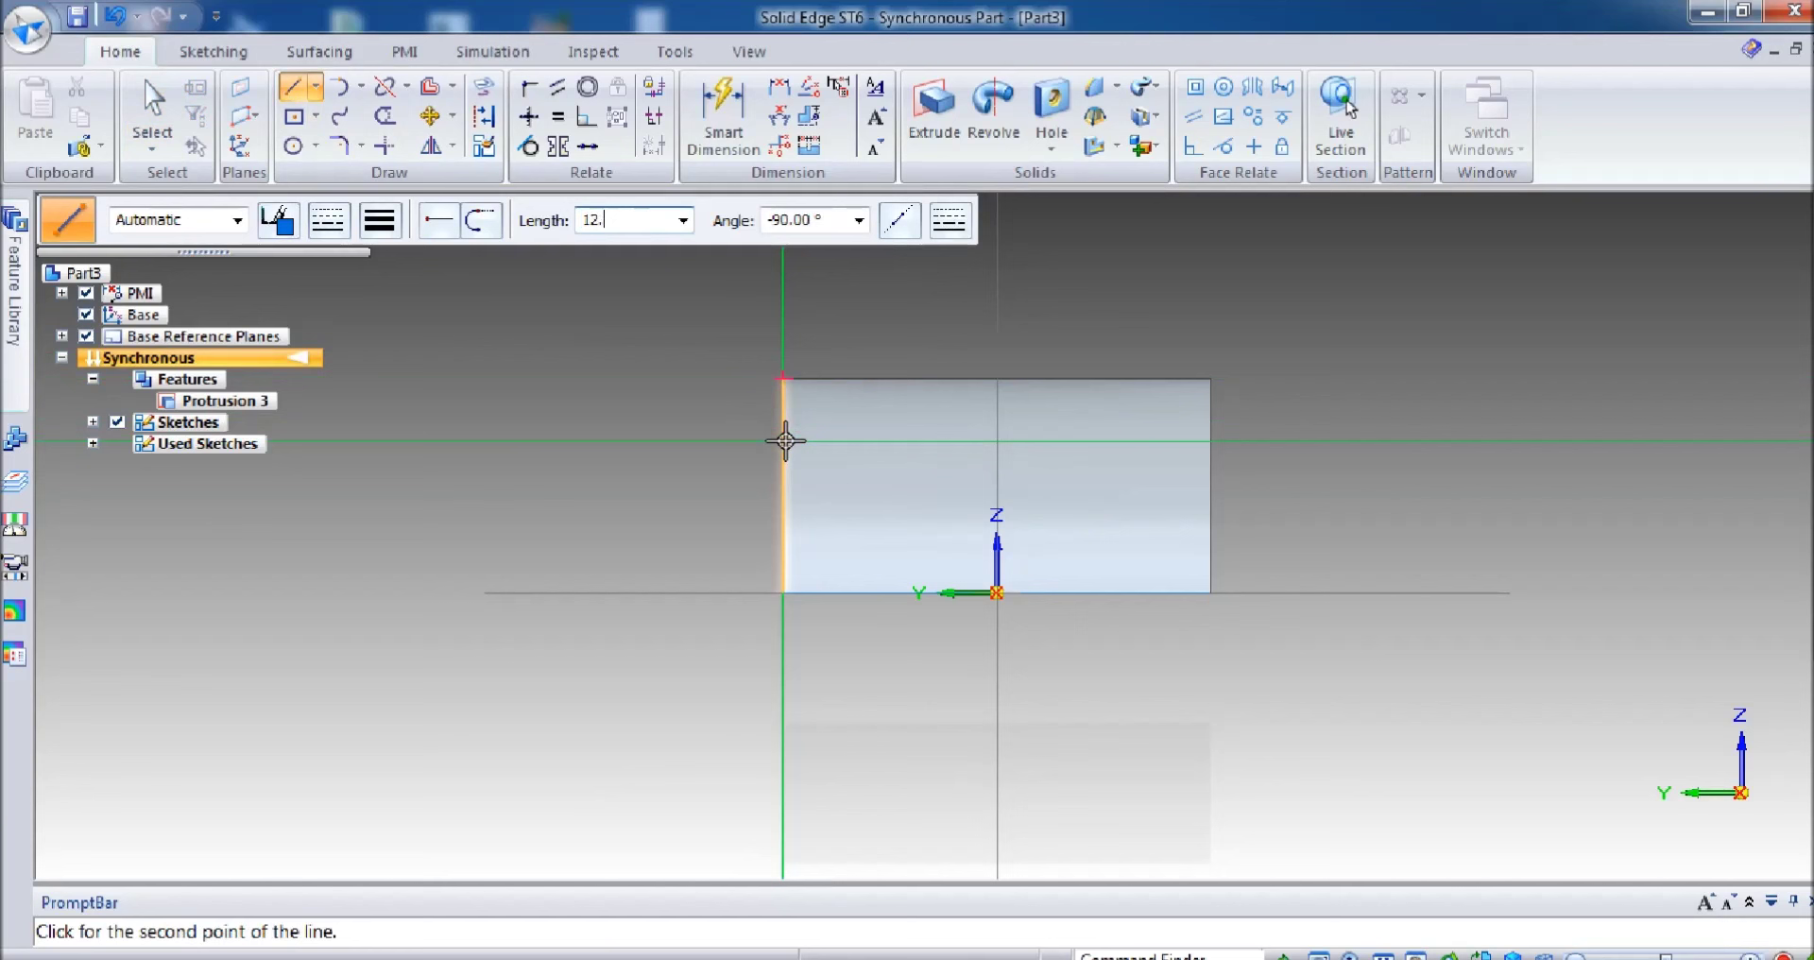
{"action": "key", "text": "Tab"}
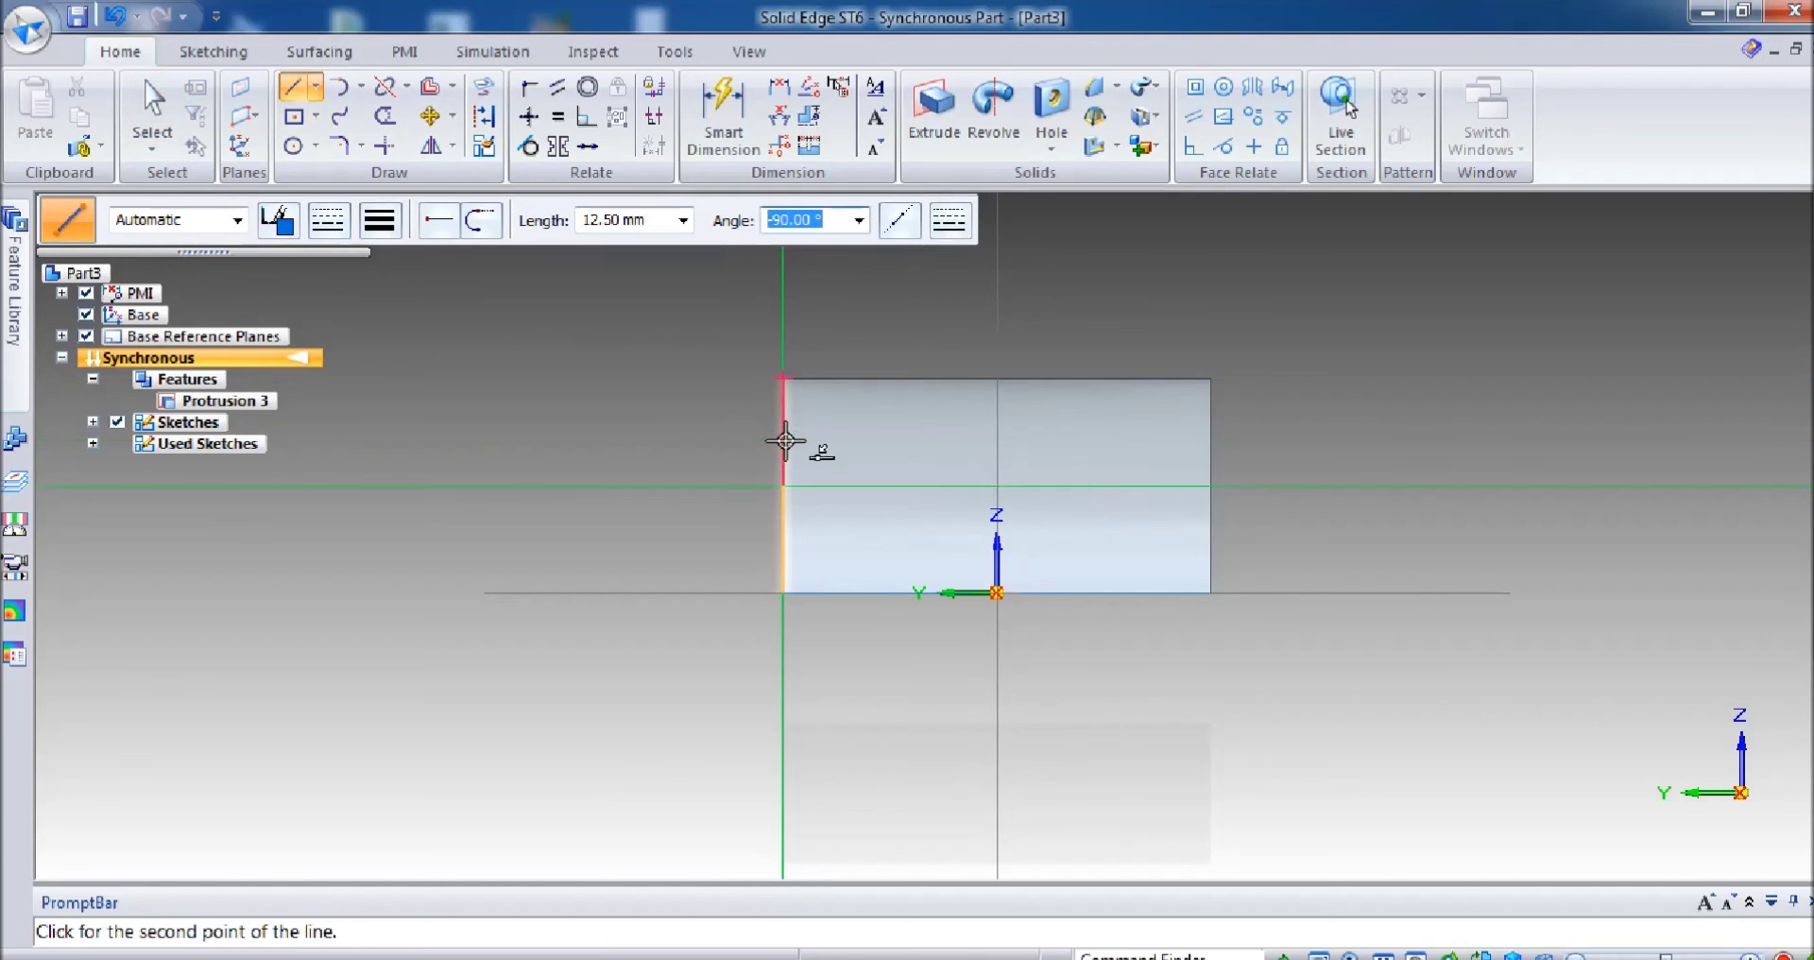
{"action": "key", "text": "Return"}
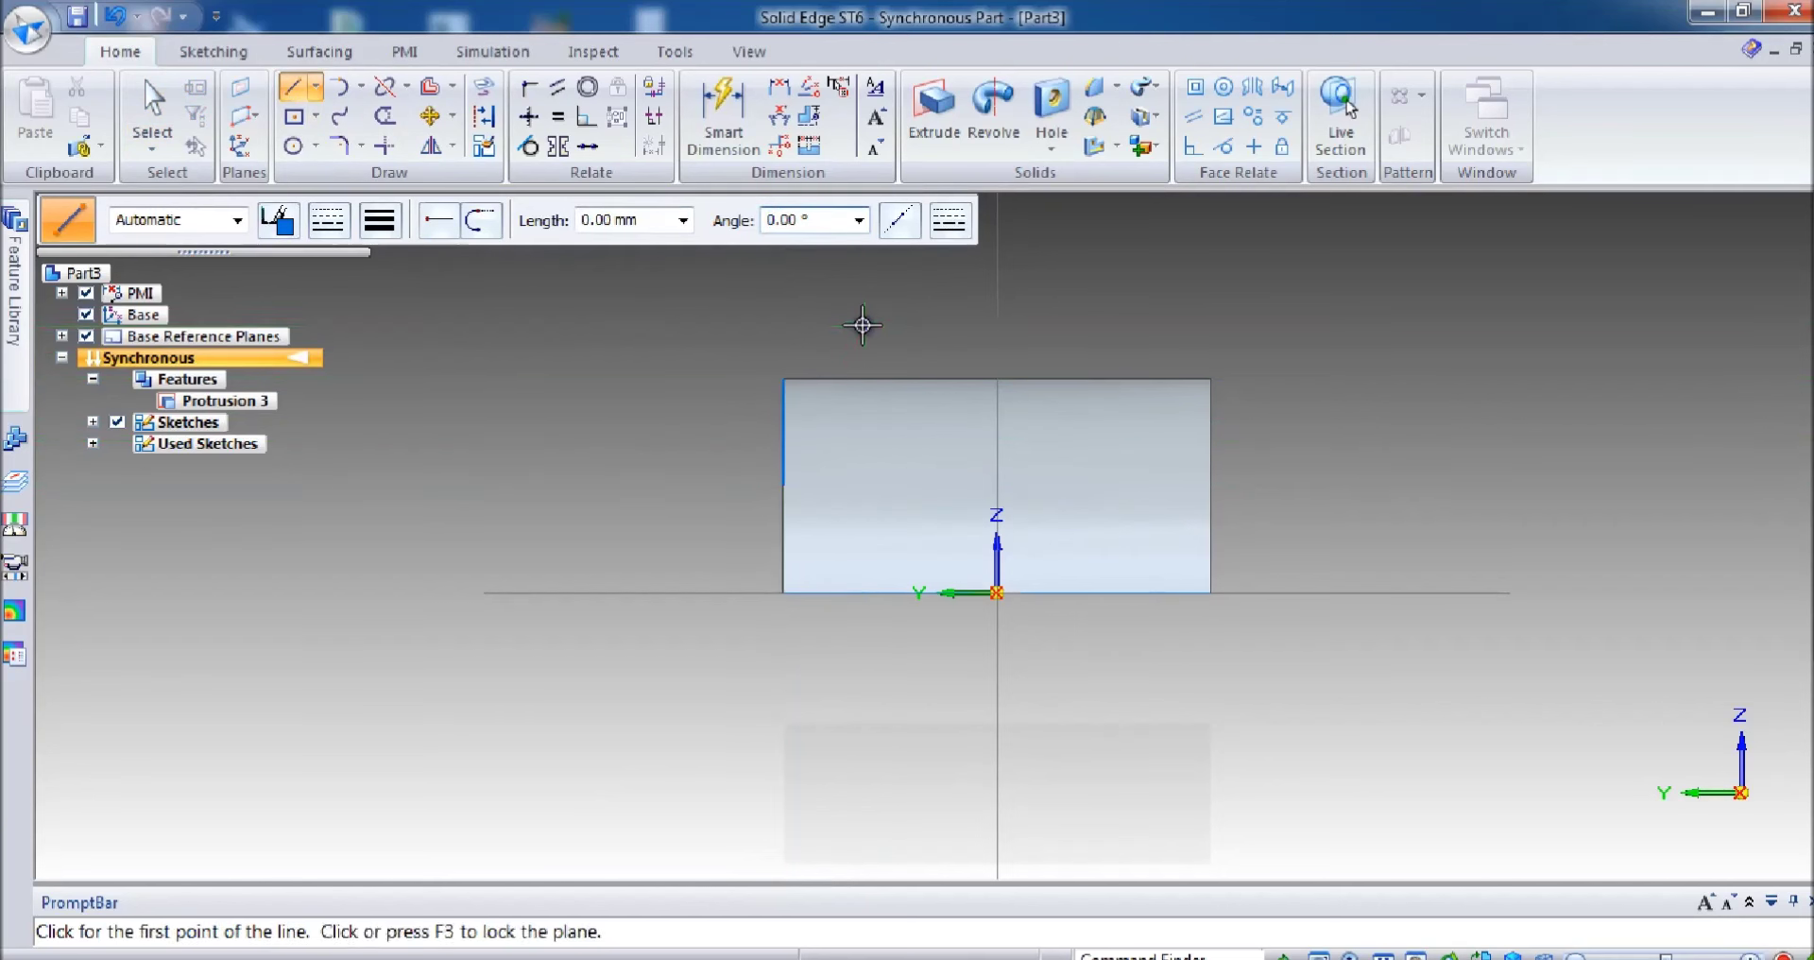
Step: From the same upper corner, draw a 7 mm line inward along the top edge and a 6 mm line straight down
{"action": "left_click", "coordinate": [782, 379]}
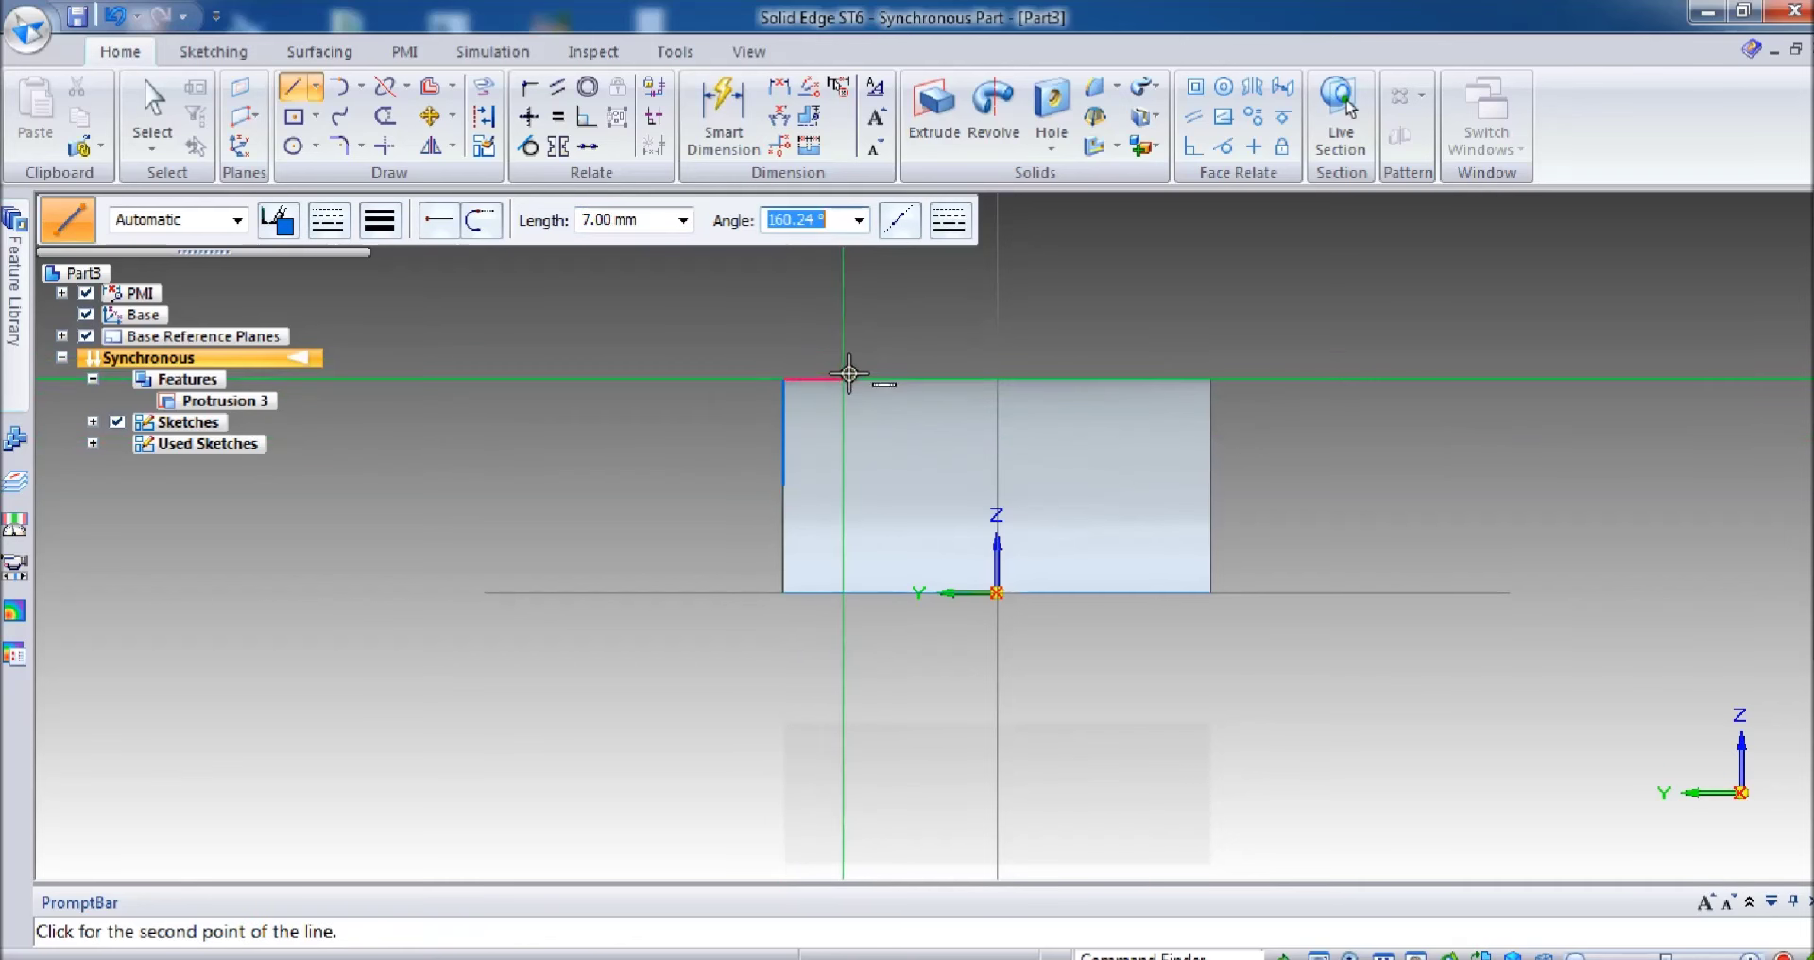
{"action": "left_click", "coordinate": [844, 379]}
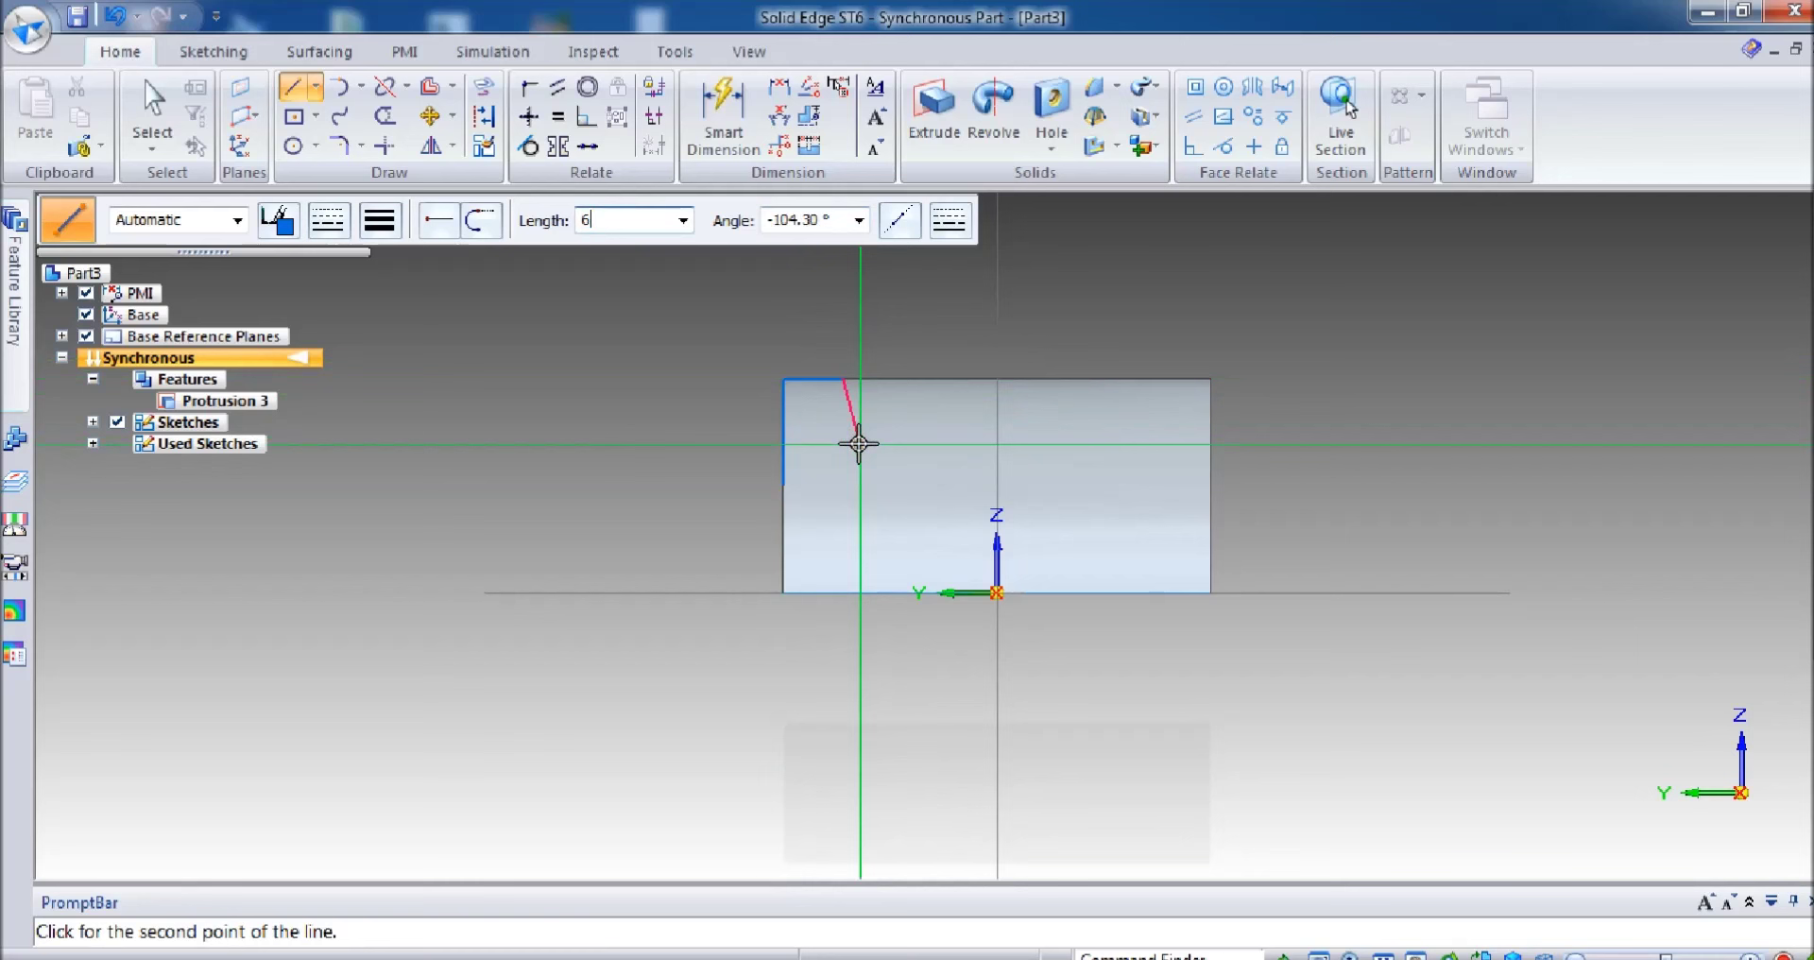
{"action": "type", "text": "6"}
{"action": "key", "text": "Tab"}
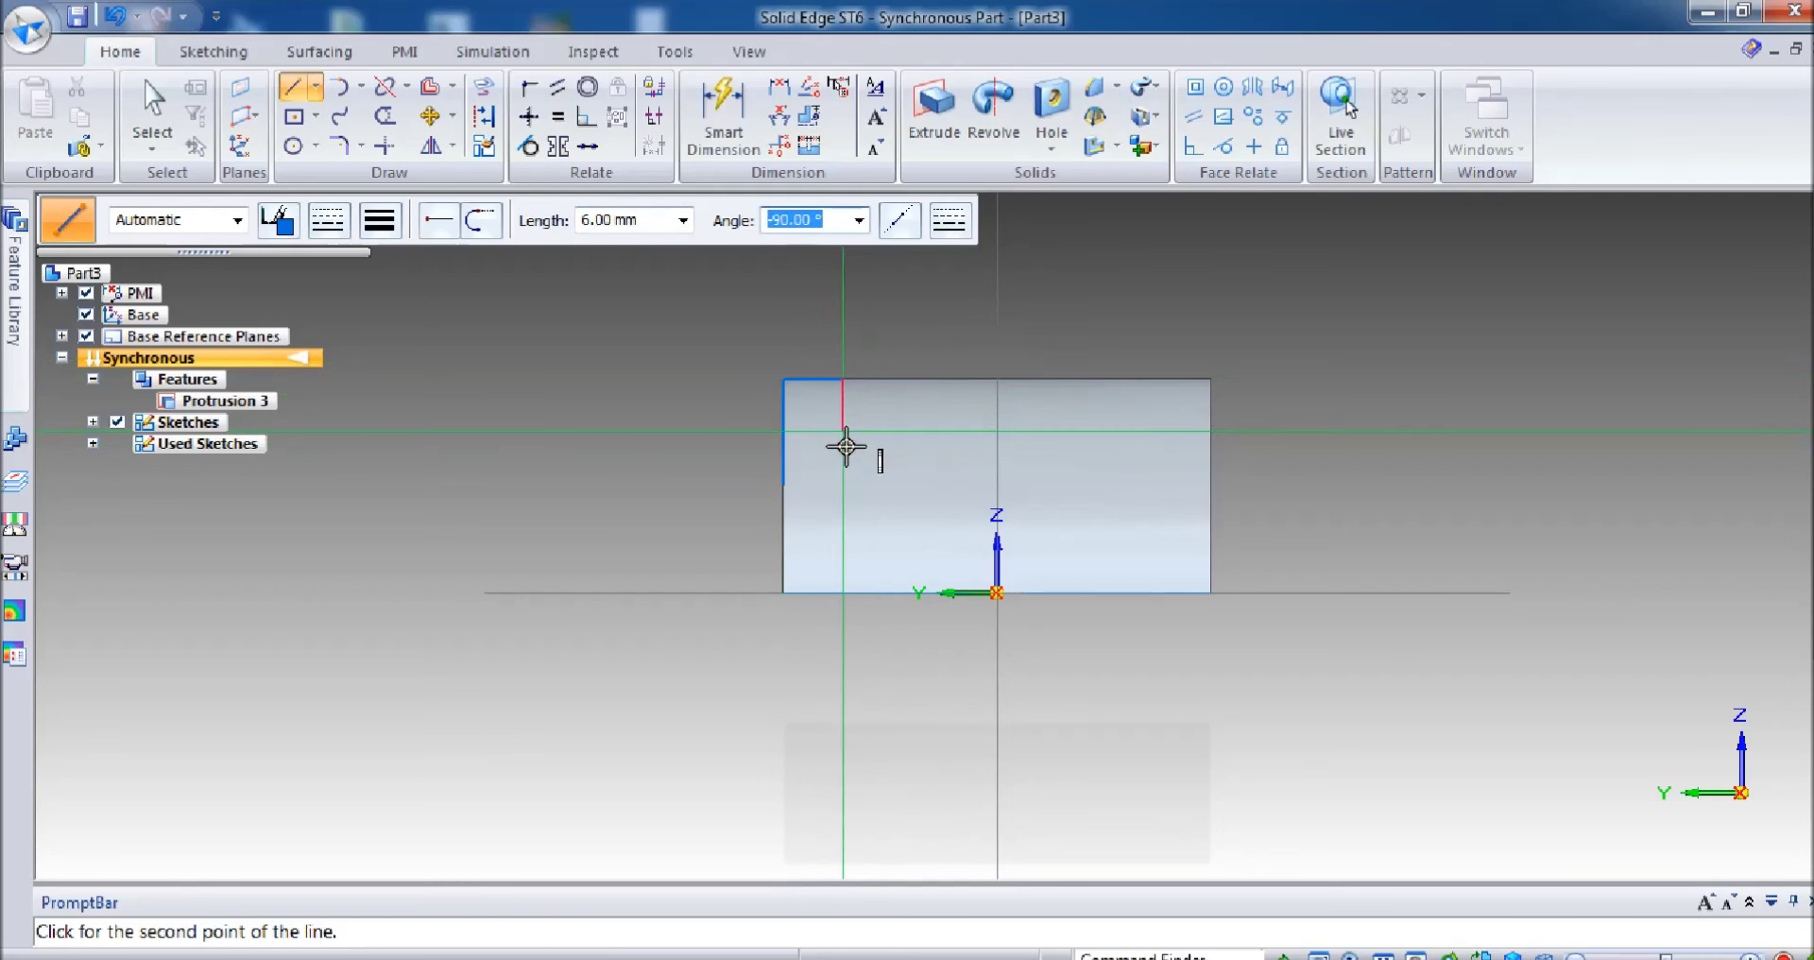
{"action": "left_click", "coordinate": [871, 441]}
Step: Continue with a 7 mm horizontal line inward at 180° and end the line chain there
{"action": "type", "text": "7"}
{"action": "key", "text": "Tab"}
{"action": "type", "text": "180"}
{"action": "left_click", "coordinate": [923, 435]}
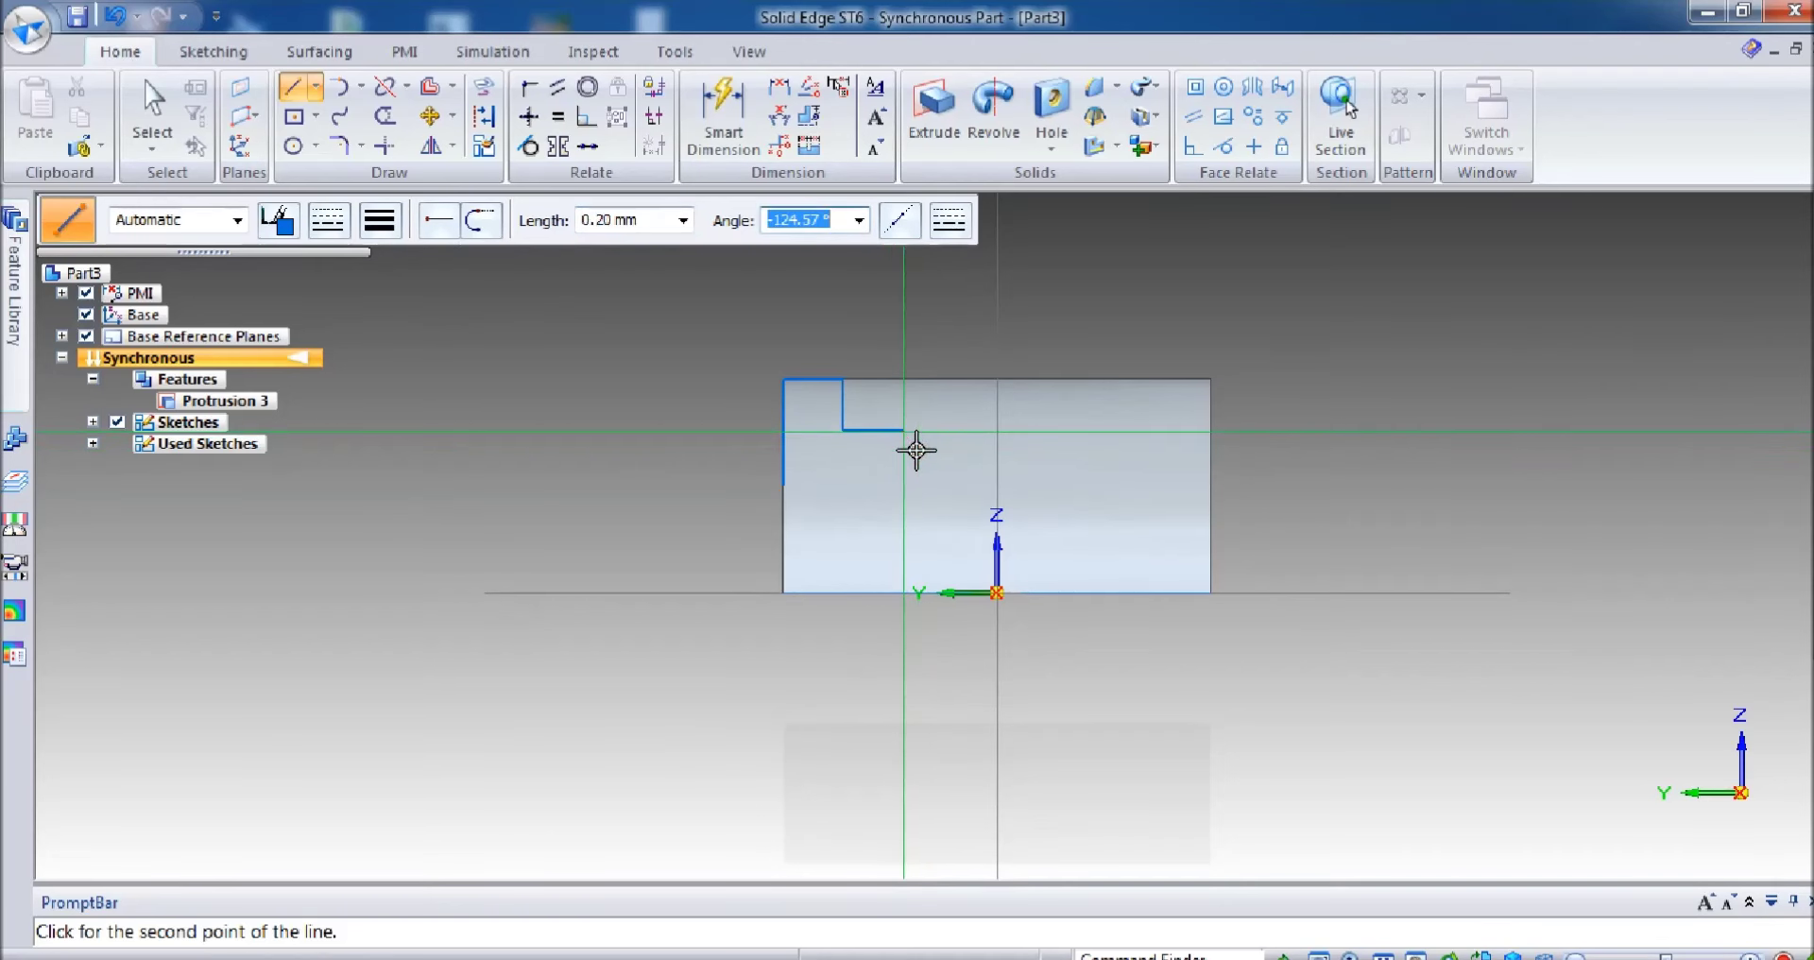
{"action": "right_click", "coordinate": [1005, 348]}
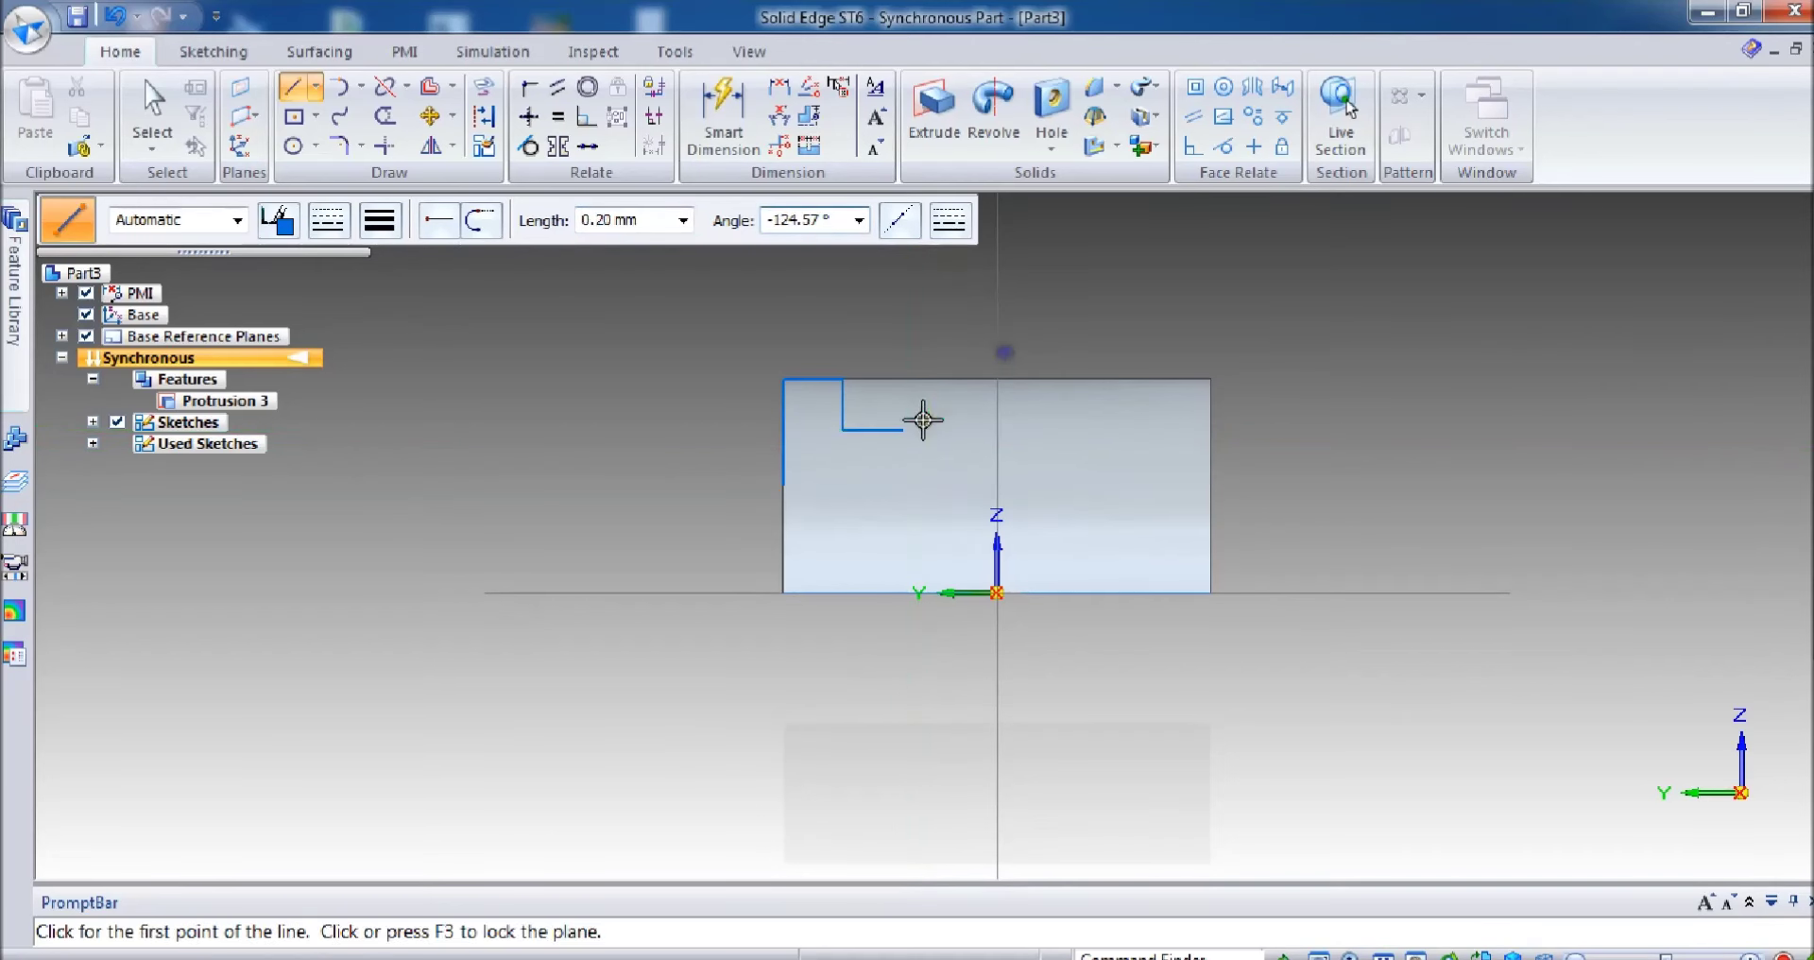
Step: Continue the profile with a 1.5 mm line at -90° and a 22 mm horizontal line toward the -Y end
{"action": "left_click", "coordinate": [903, 430]}
{"action": "type", "text": "1.5"}
{"action": "key", "text": "Tab"}
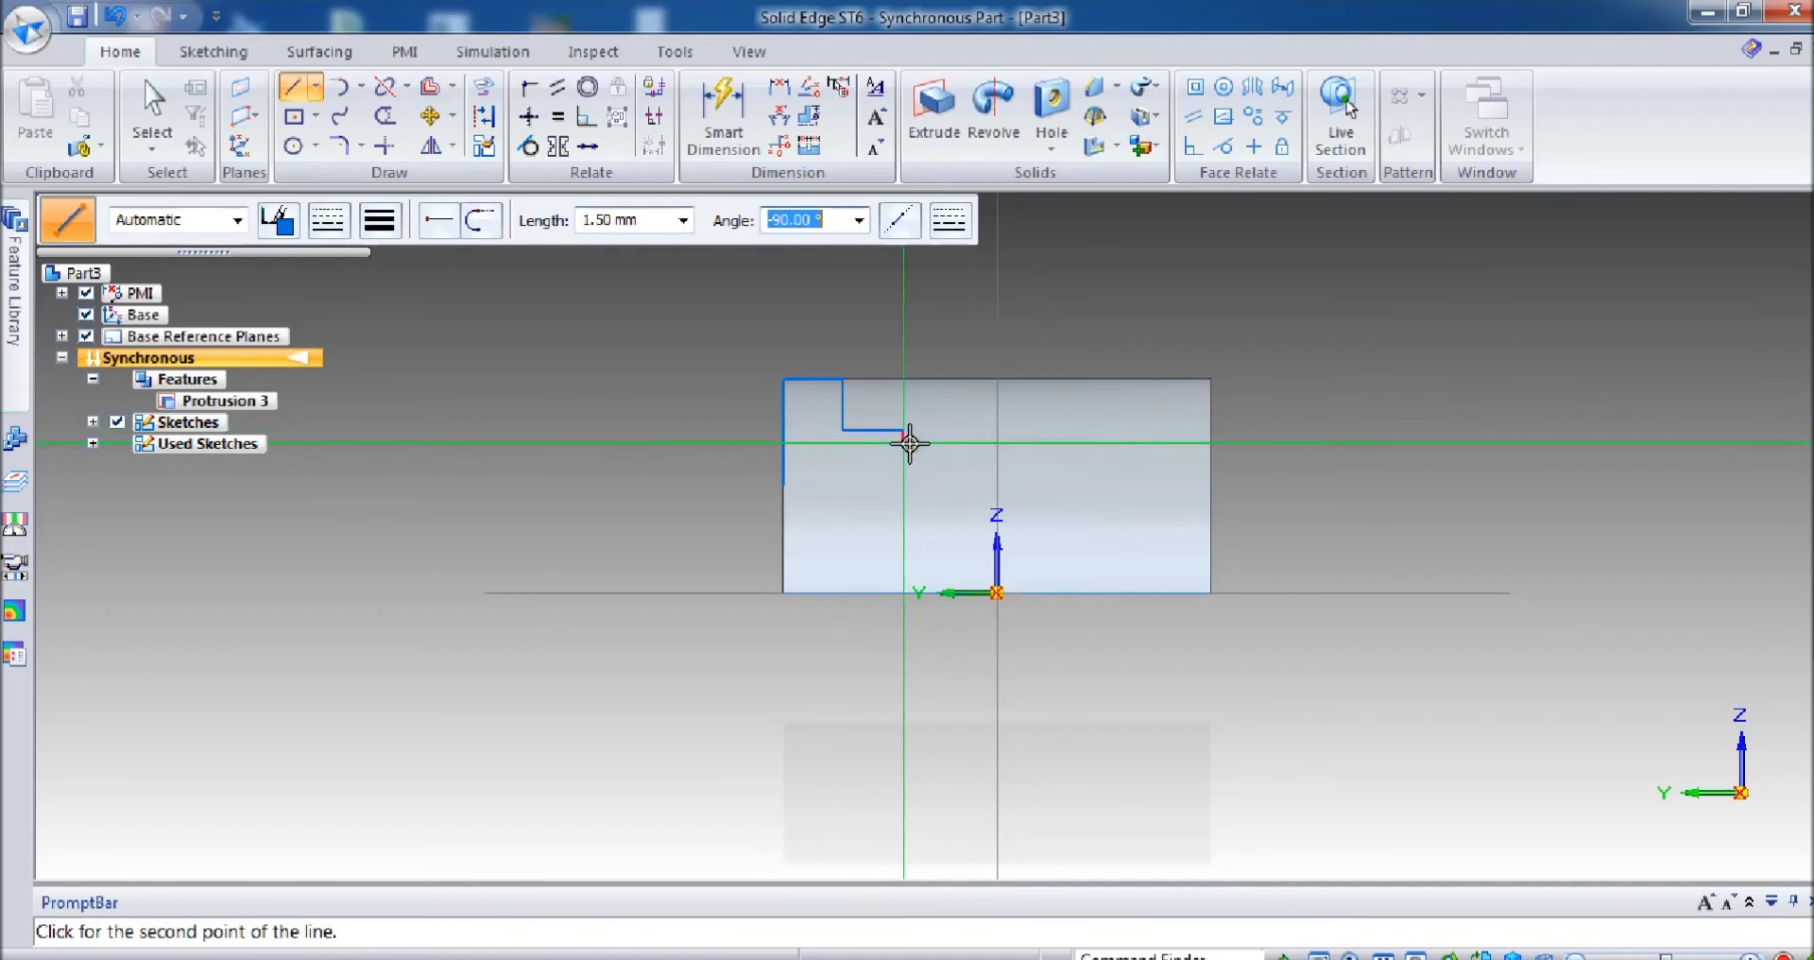
{"action": "left_click", "coordinate": [909, 444]}
{"action": "type", "text": "22"}
{"action": "key", "text": "Tab"}
{"action": "left_click", "coordinate": [1086, 442]}
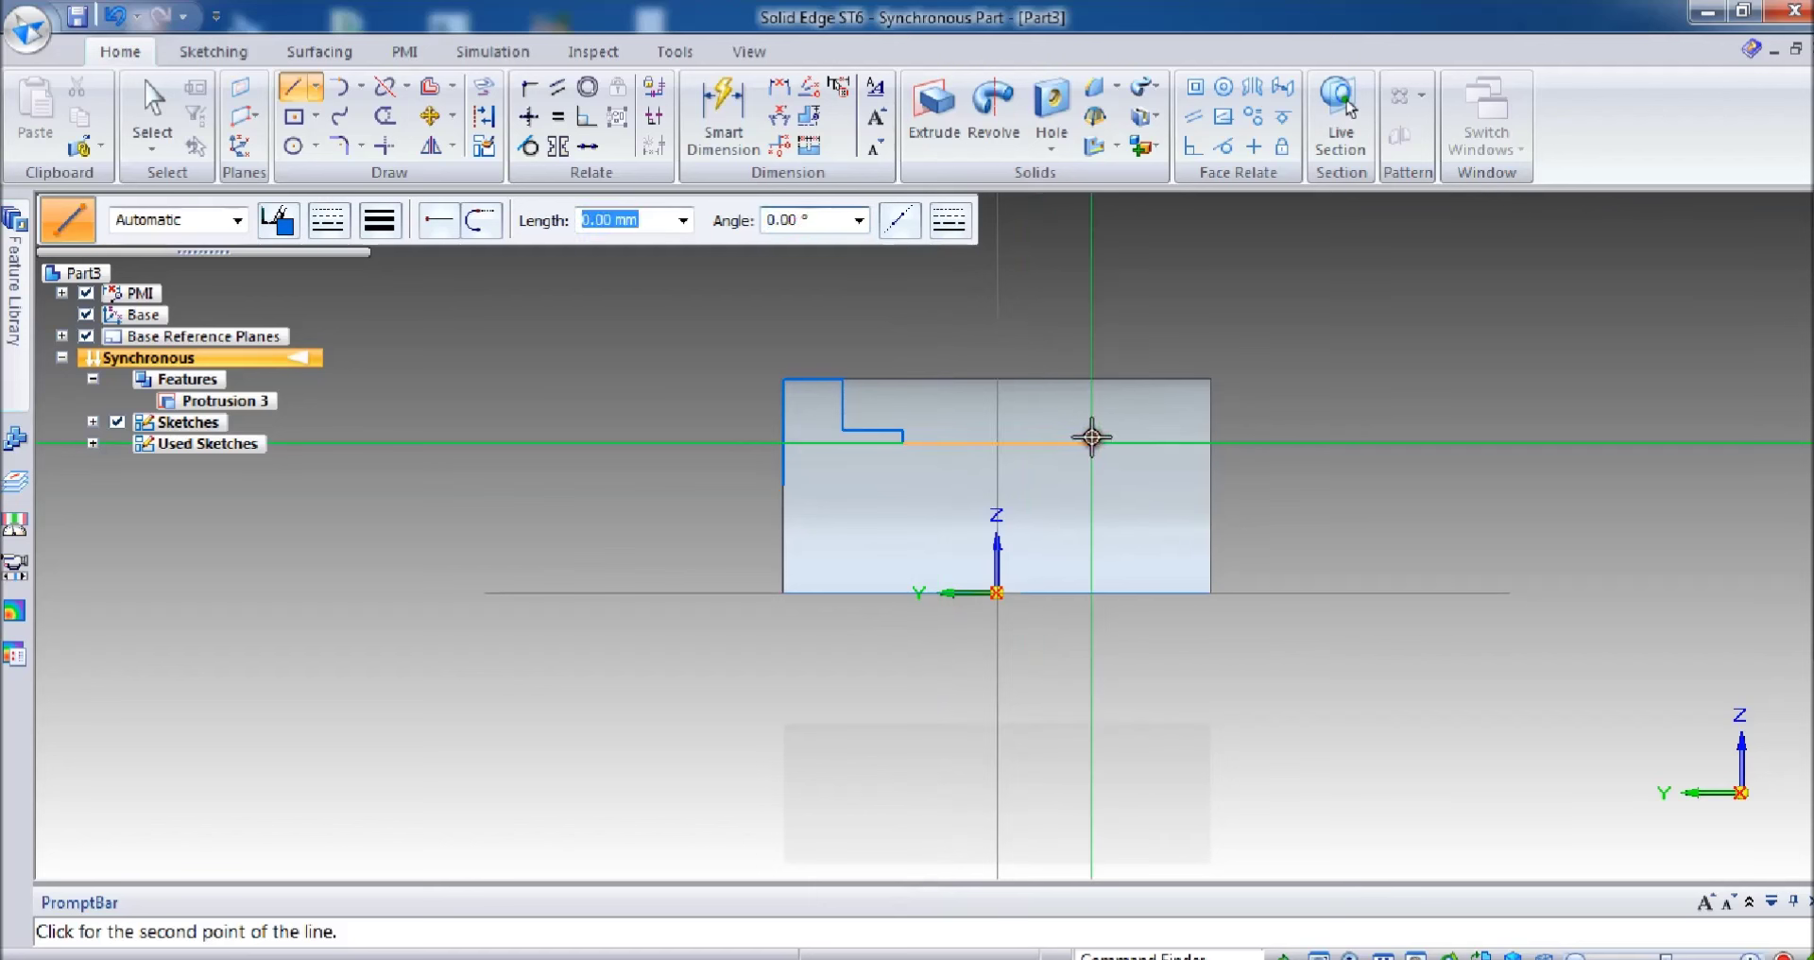
Step: Mirror the steps on the -Y side: 1.5 mm up, 7 mm outward, 6 mm up to the top edge, ending at the corner
{"action": "left_click", "coordinate": [1091, 428]}
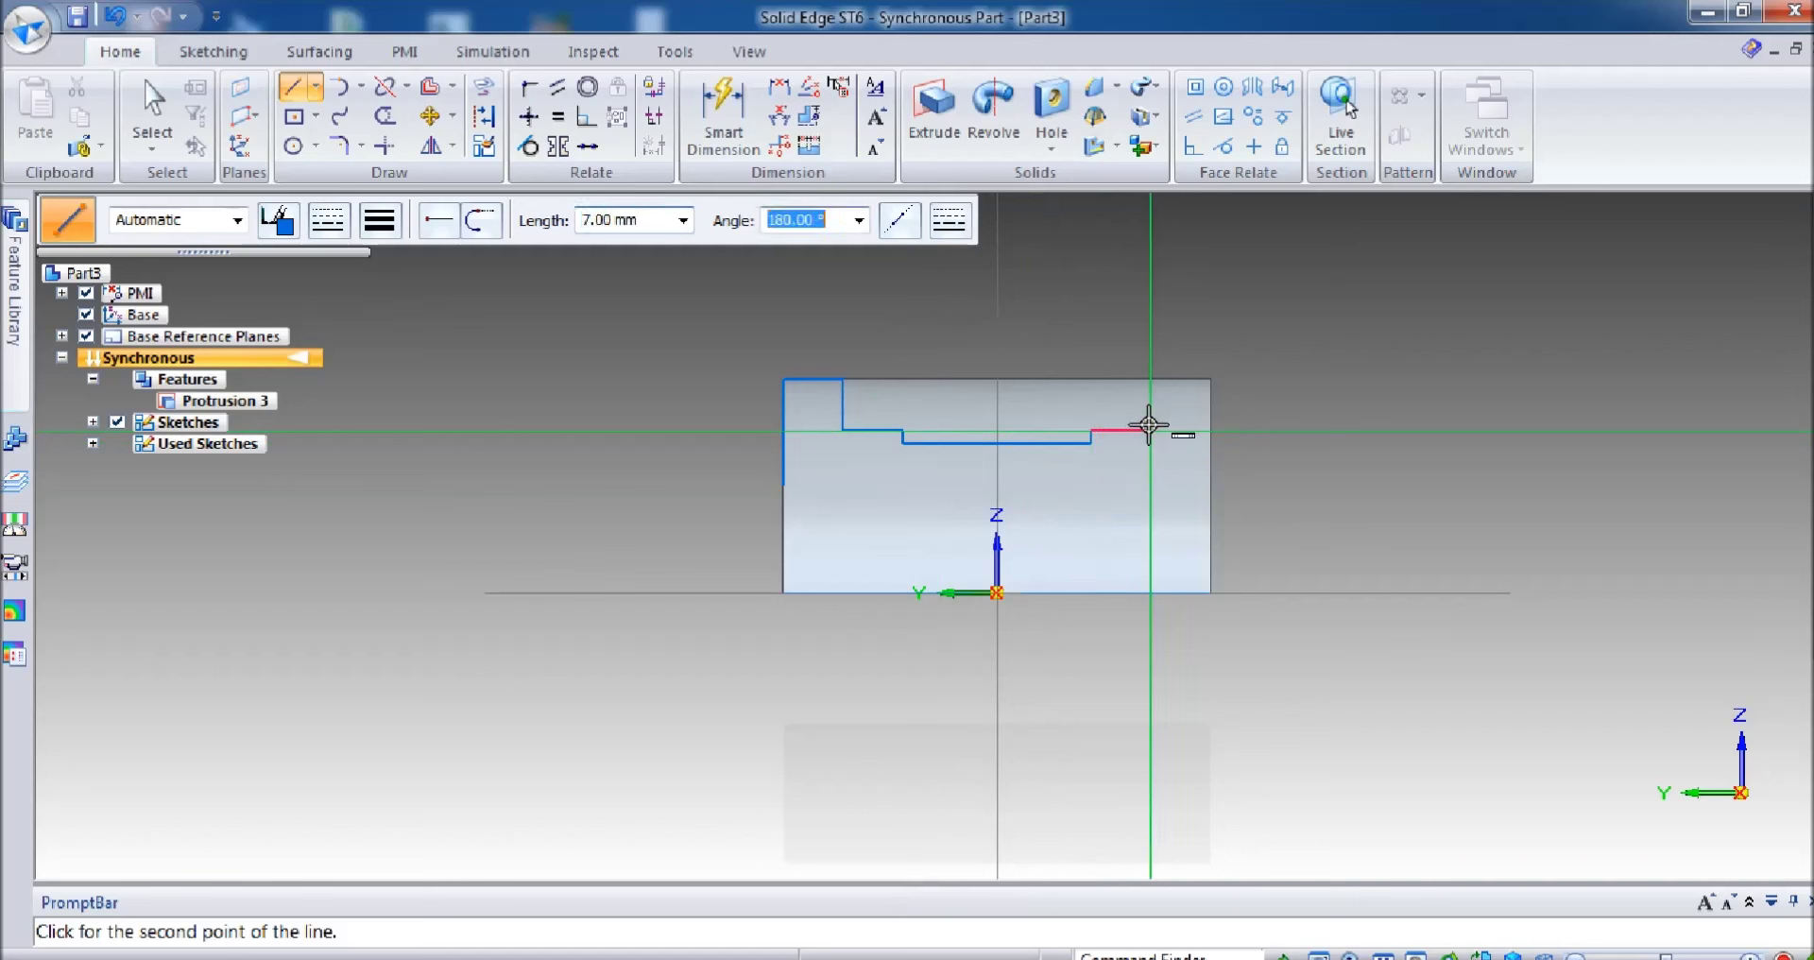
{"action": "left_click", "coordinate": [1150, 428]}
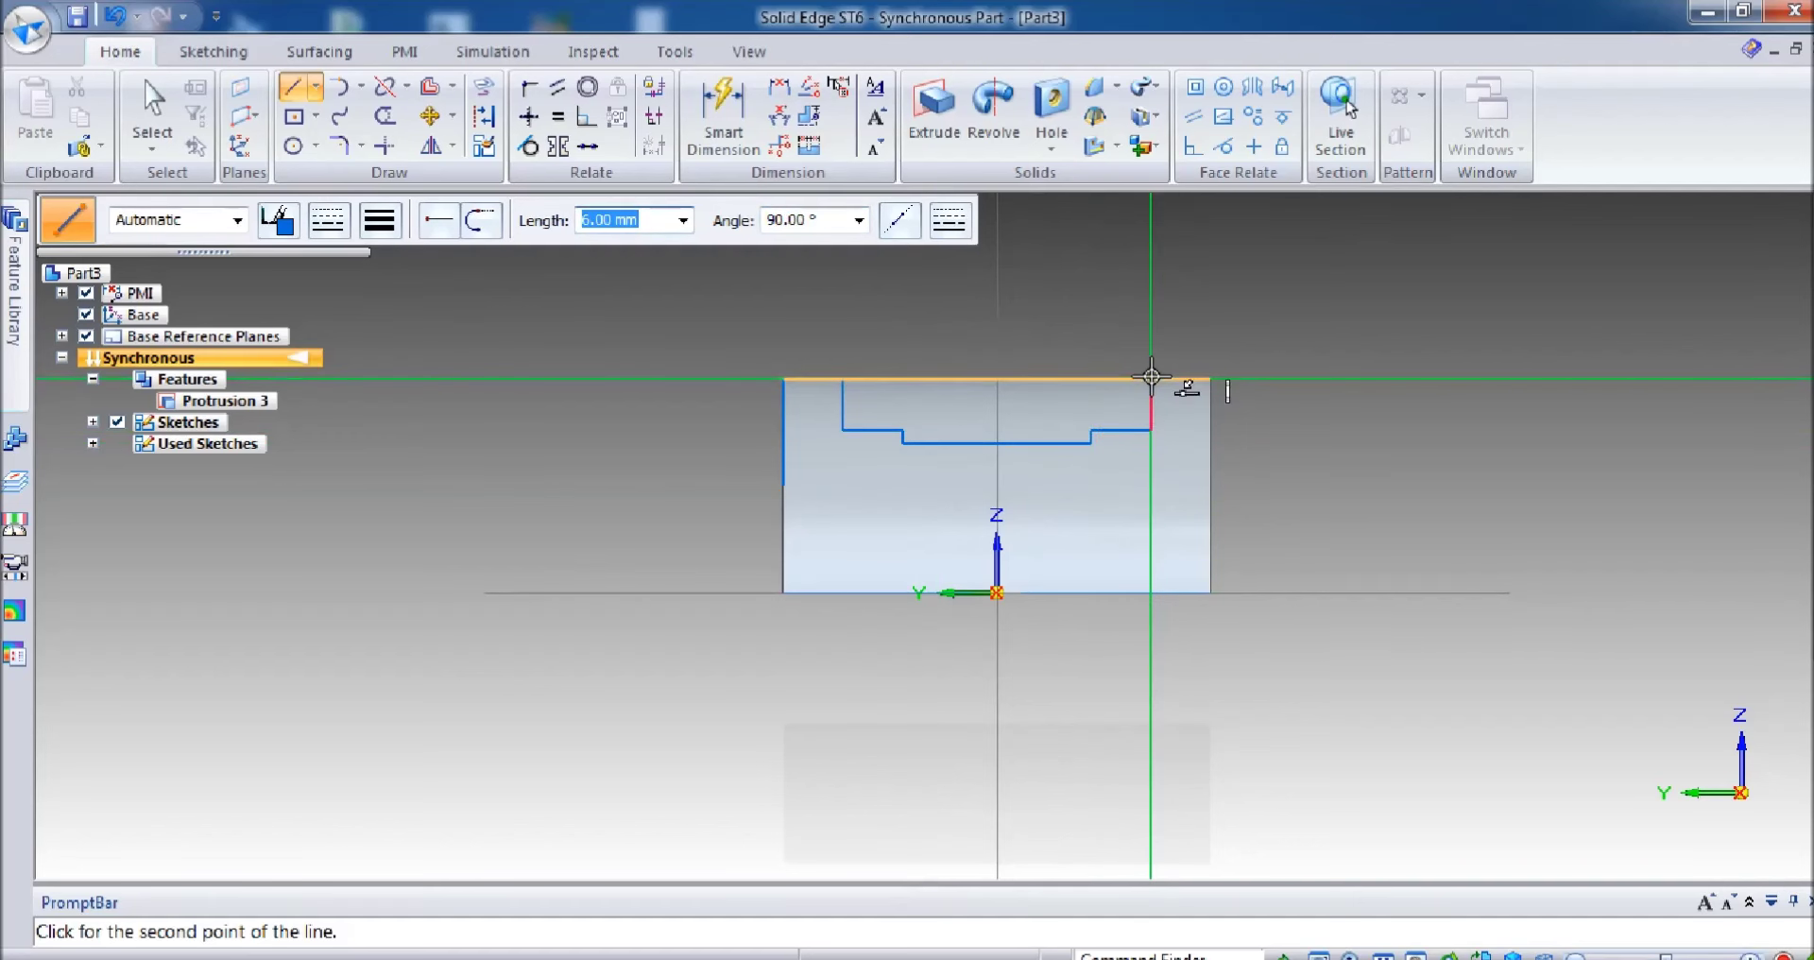
{"action": "left_click", "coordinate": [1152, 378]}
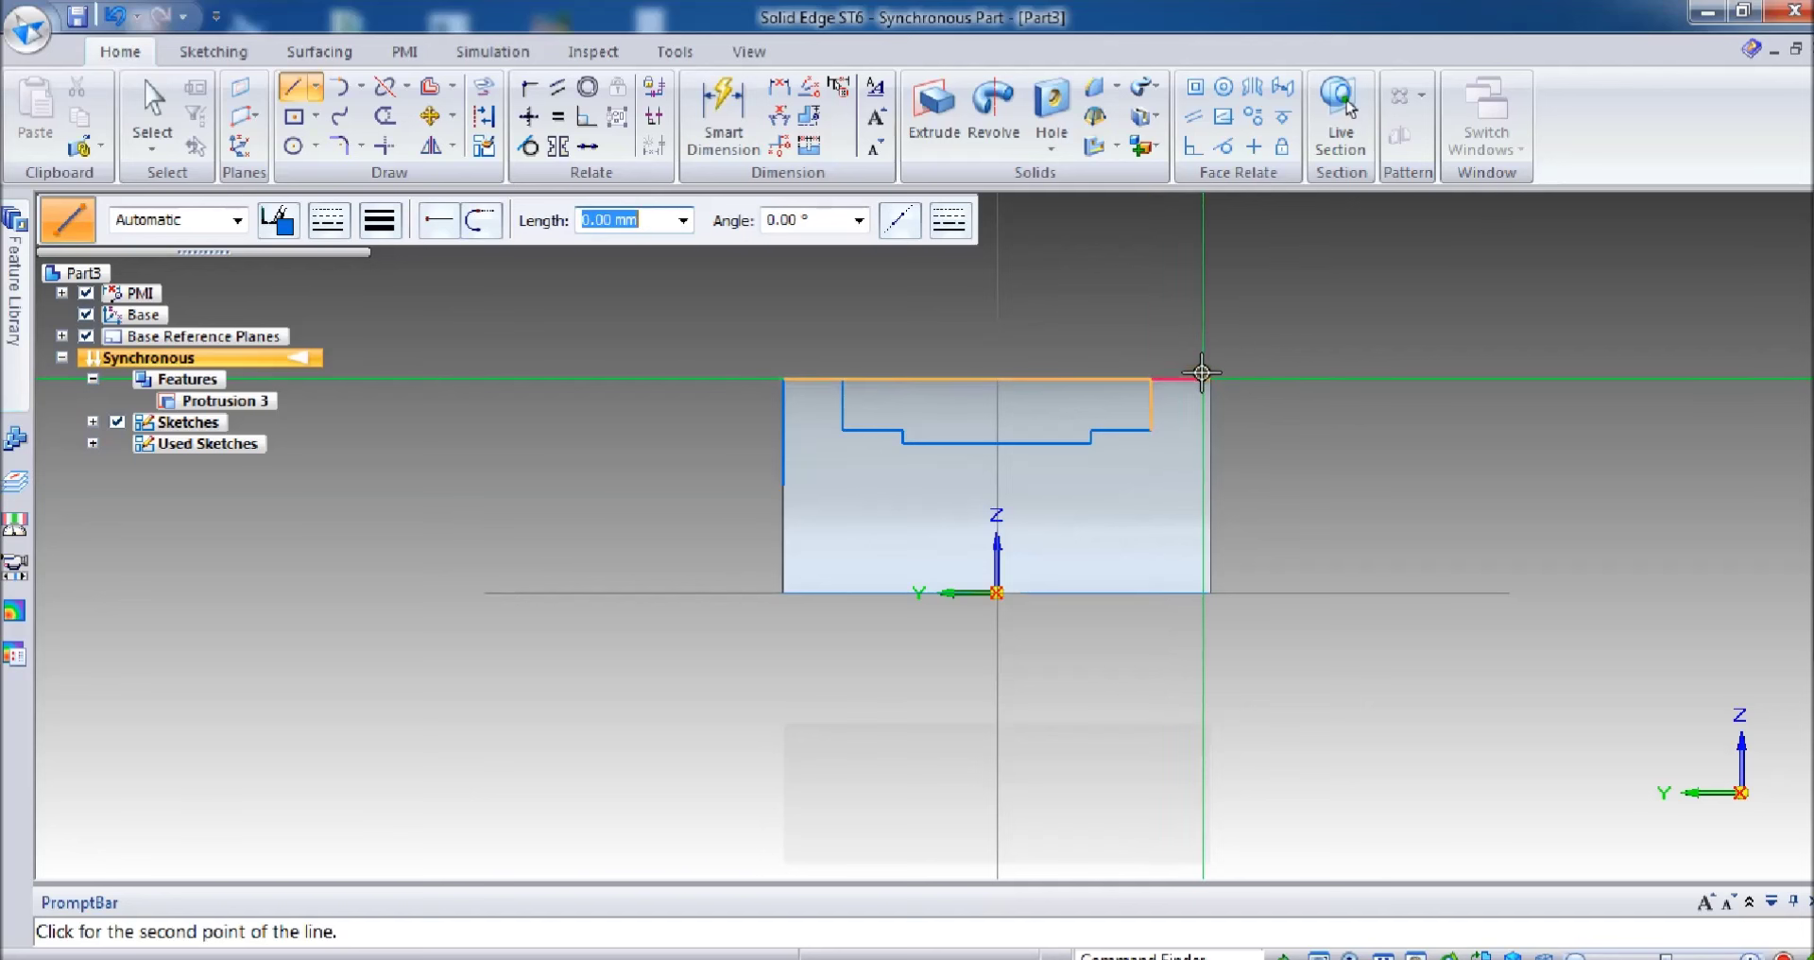
{"action": "left_click", "coordinate": [1209, 378]}
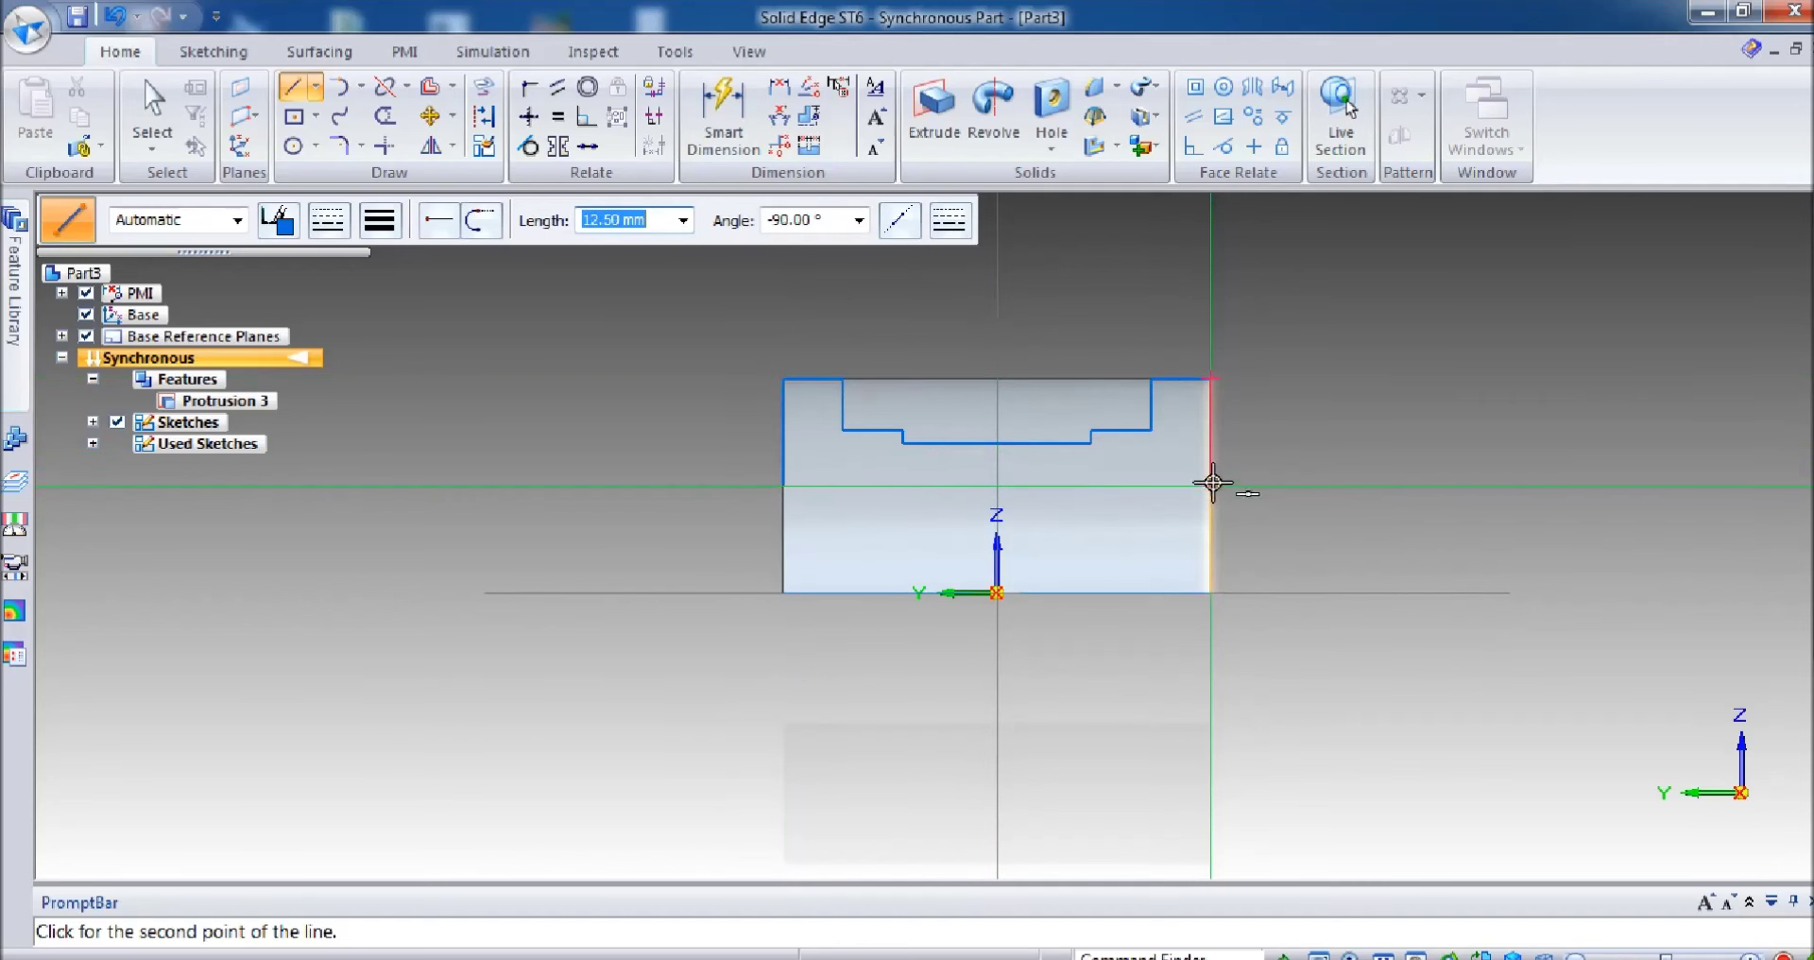
{"action": "right_click", "coordinate": [1336, 427]}
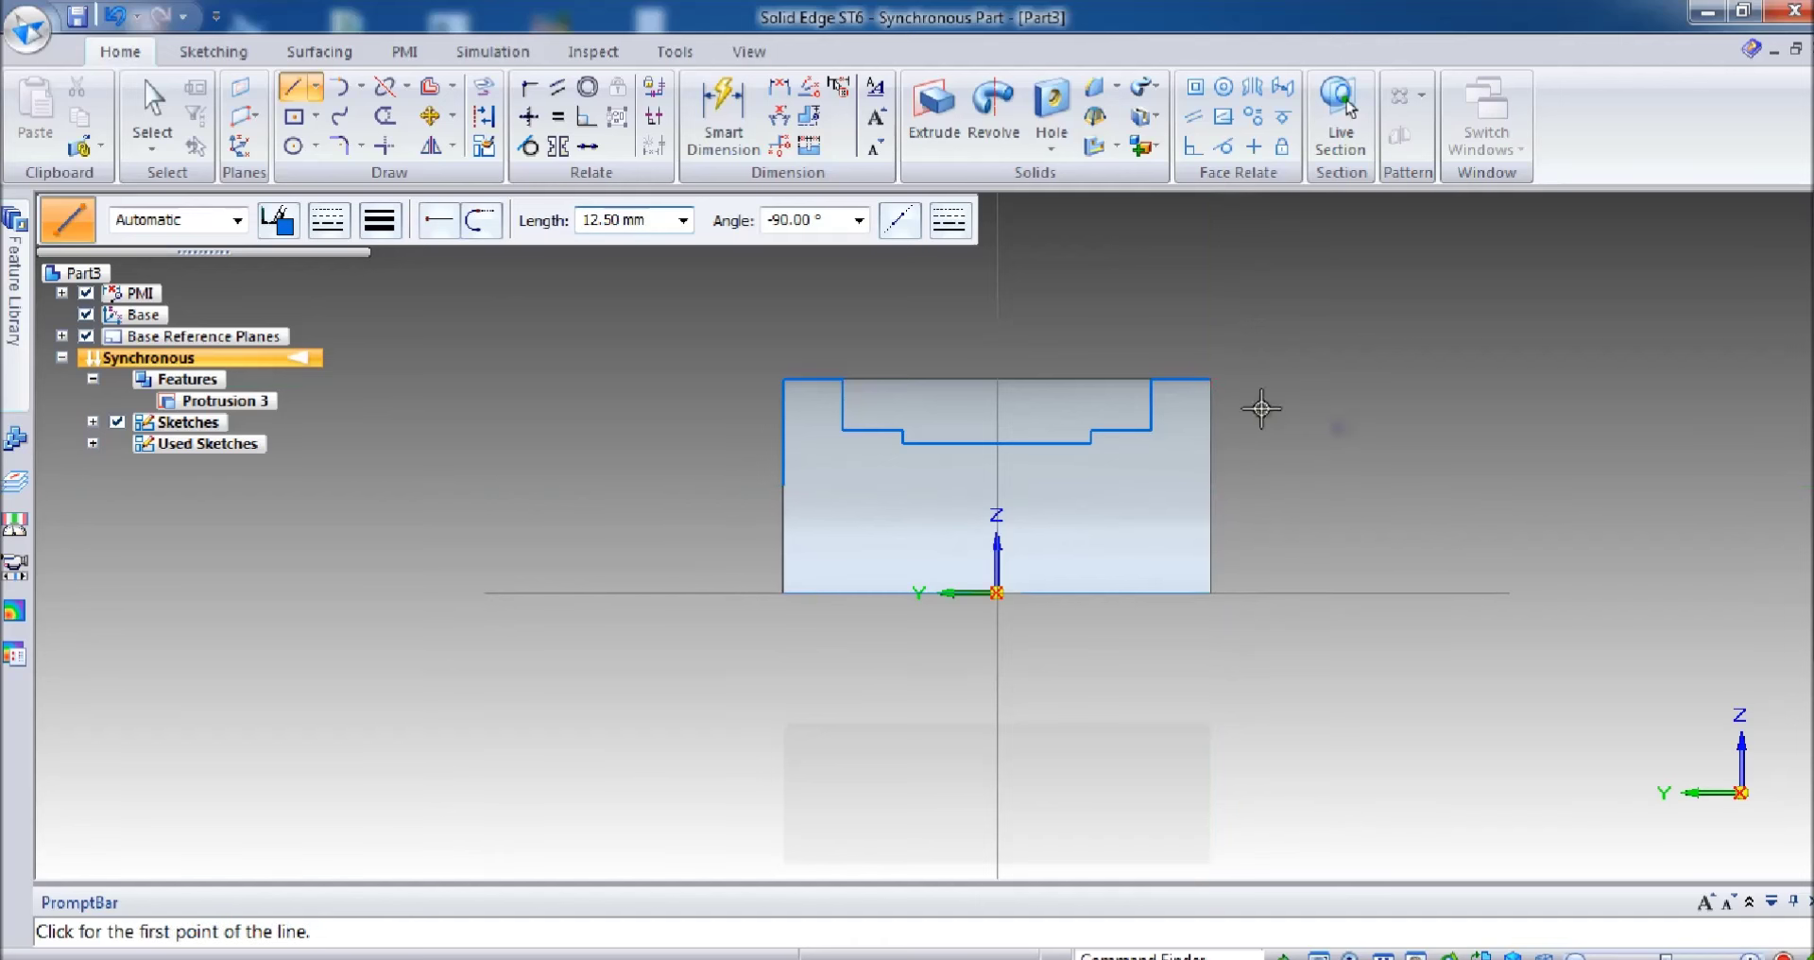
Step: Close the groove profile with a 36 mm line along the top edge and trim away the sketch segments outside it
{"action": "left_click", "coordinate": [842, 379]}
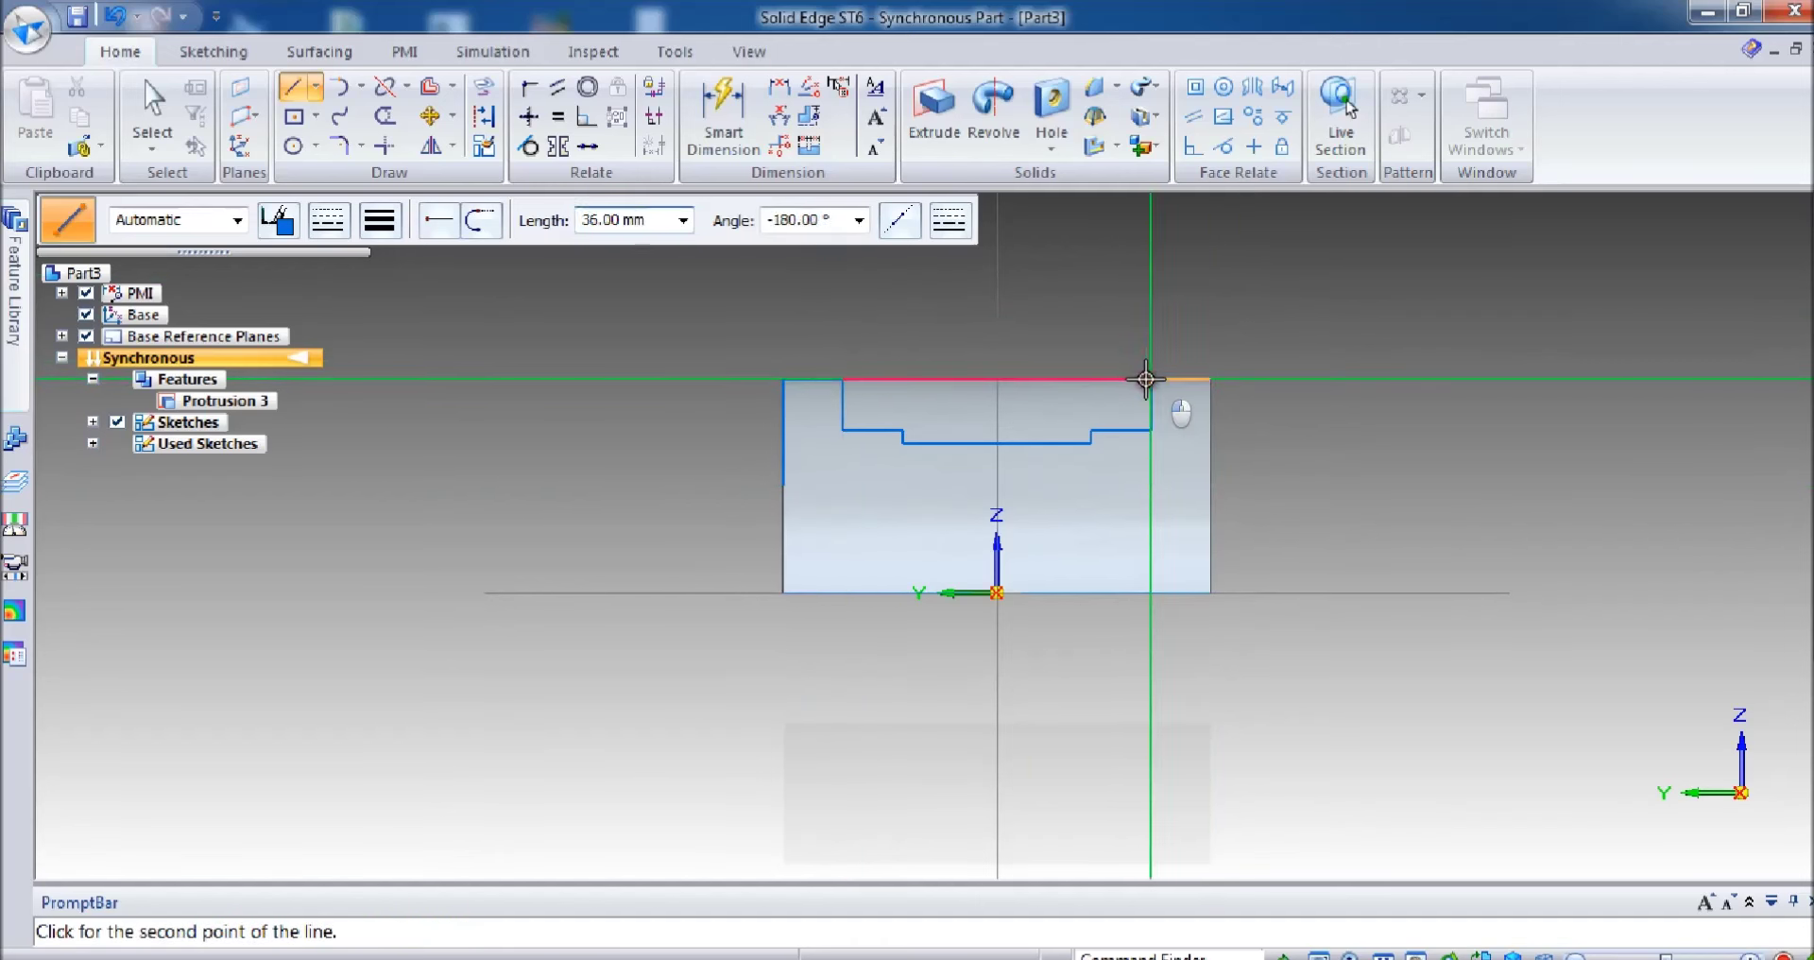
{"action": "right_click", "coordinate": [1106, 307]}
{"action": "left_click", "coordinate": [385, 116]}
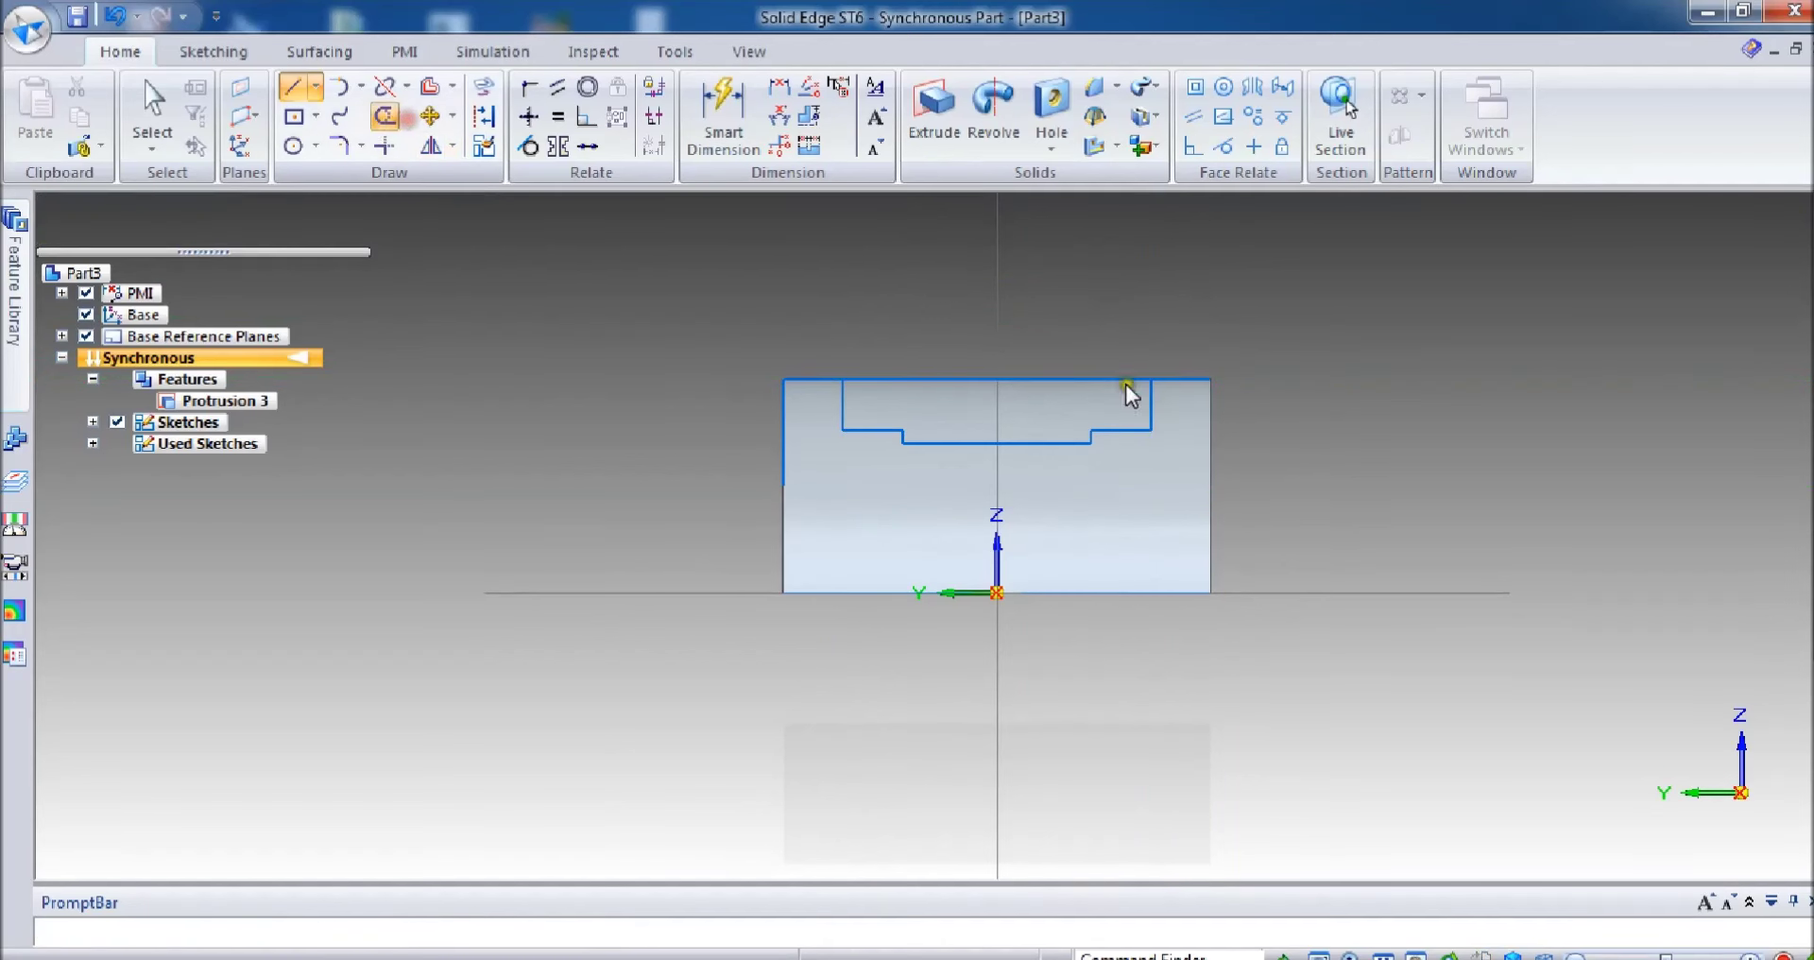
{"action": "left_click", "coordinate": [1166, 377]}
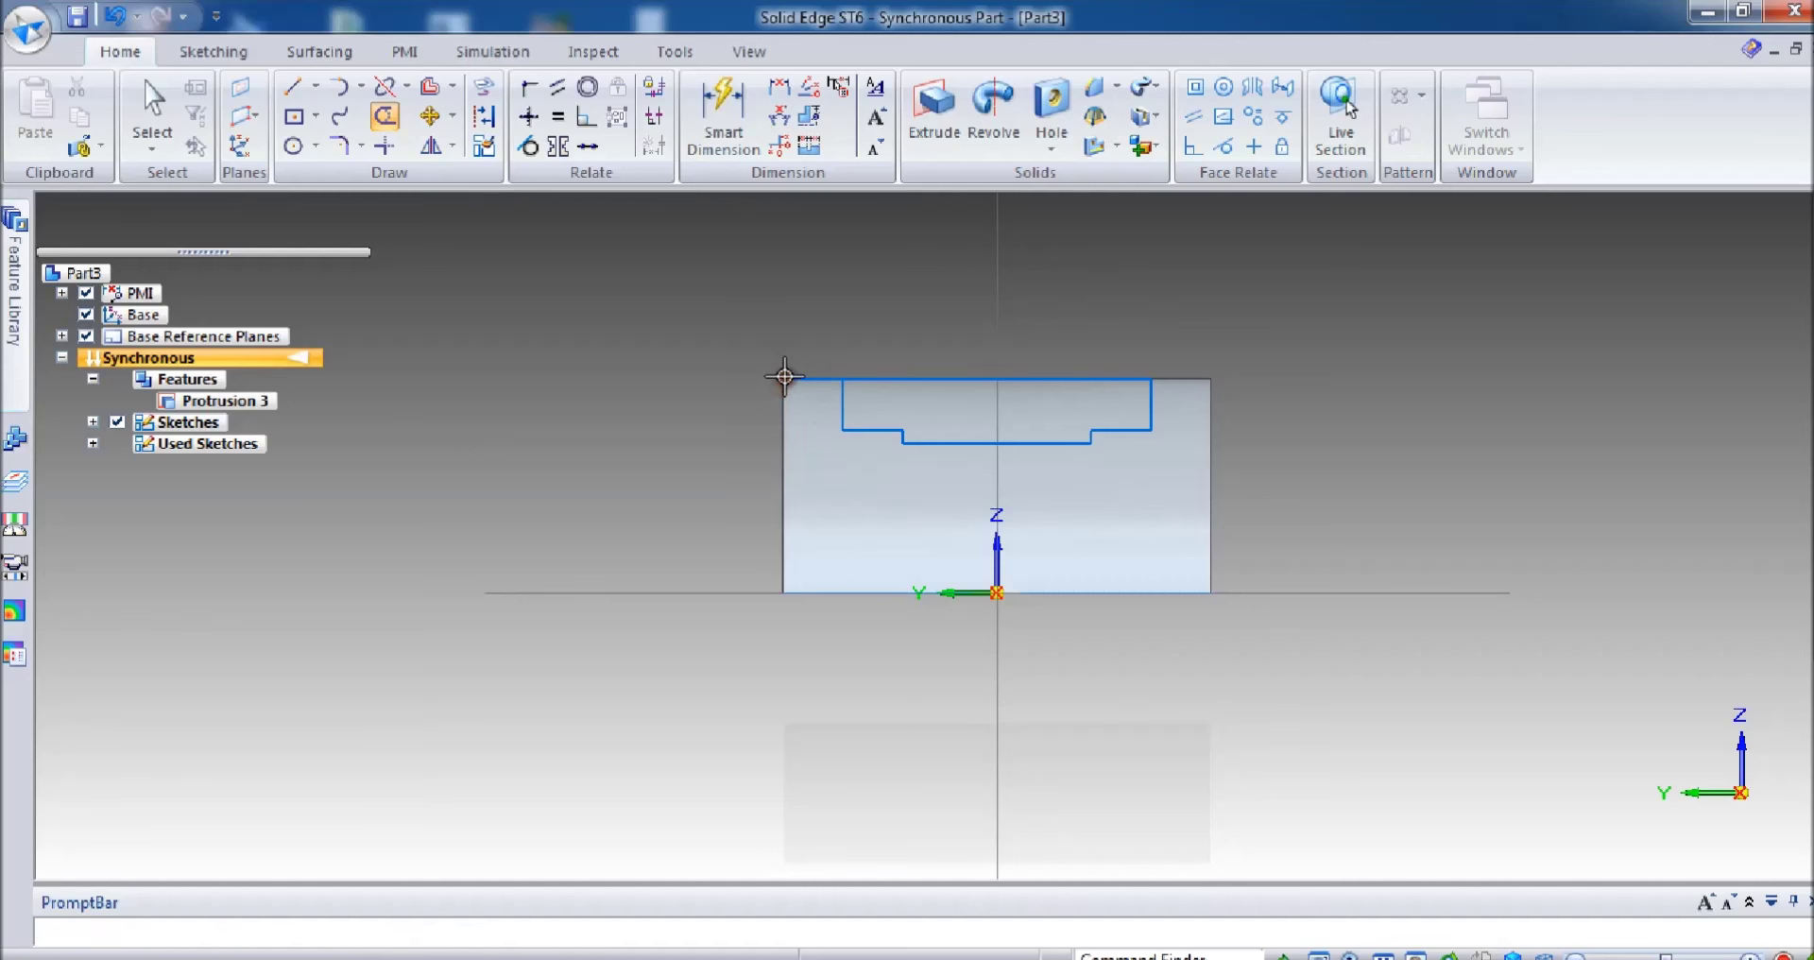
{"action": "left_click", "coordinate": [781, 381]}
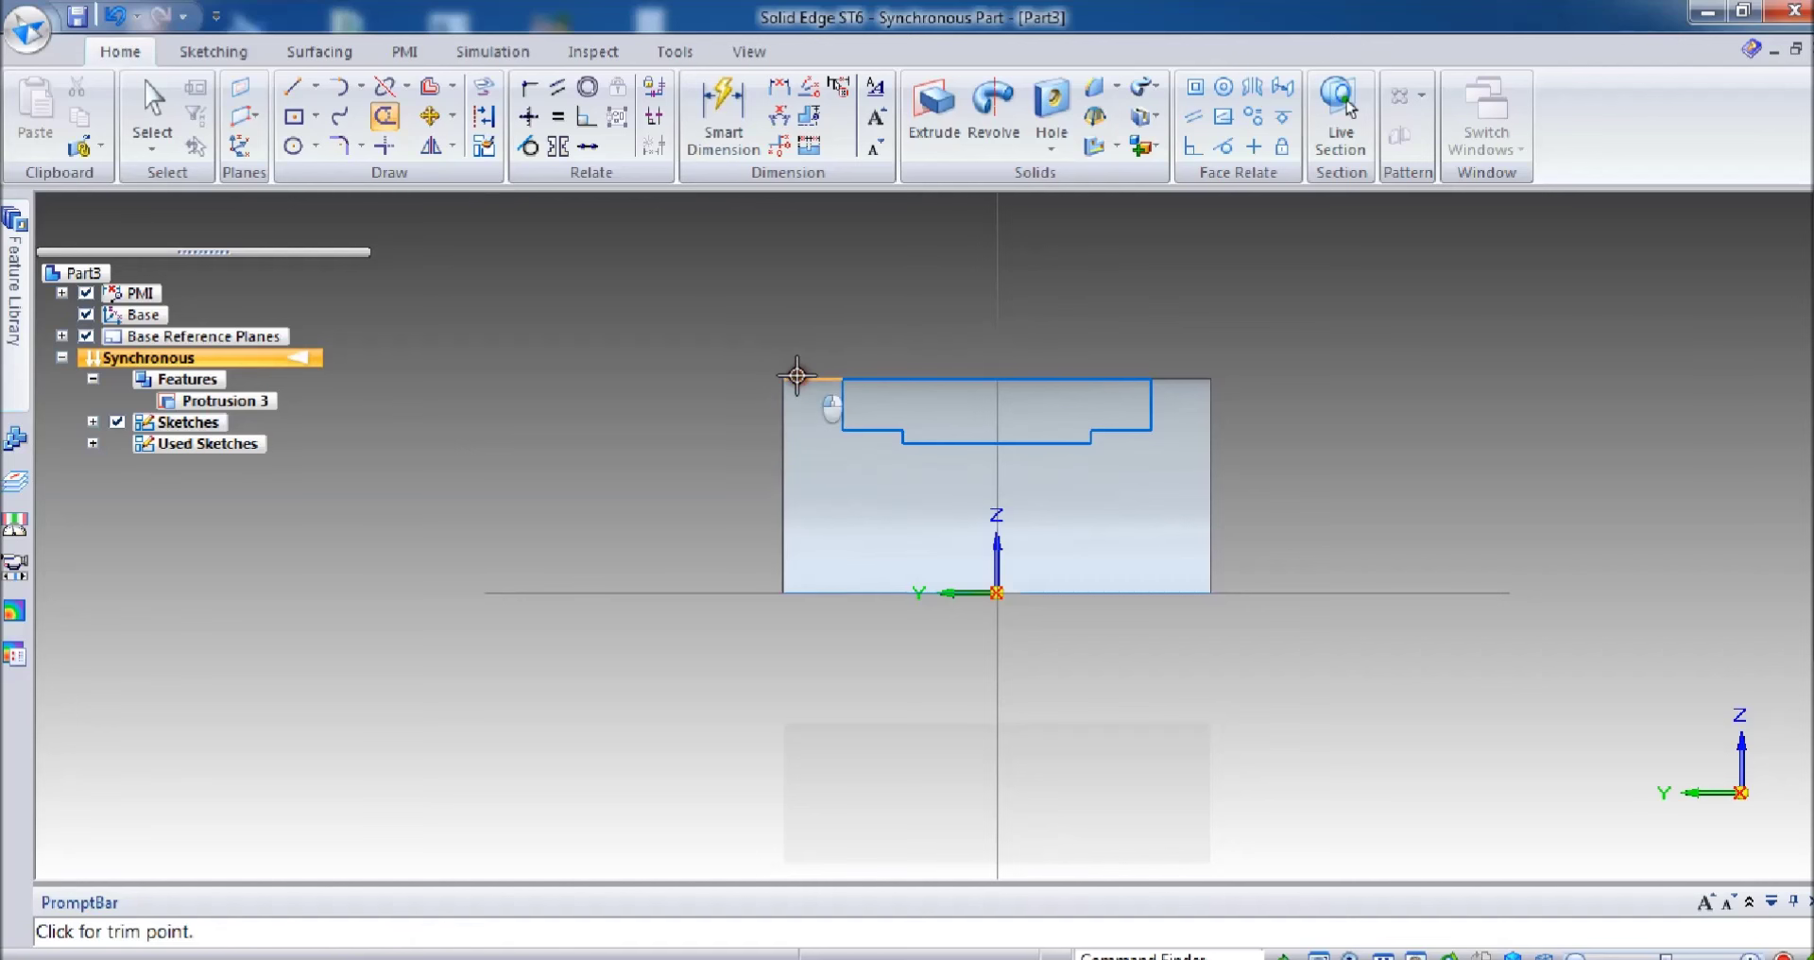
Step: Cut the stepped outer groove by revolving the closed profile about 200° around the half-ring's Y axis line
{"action": "key", "text": "ctrl+i"}
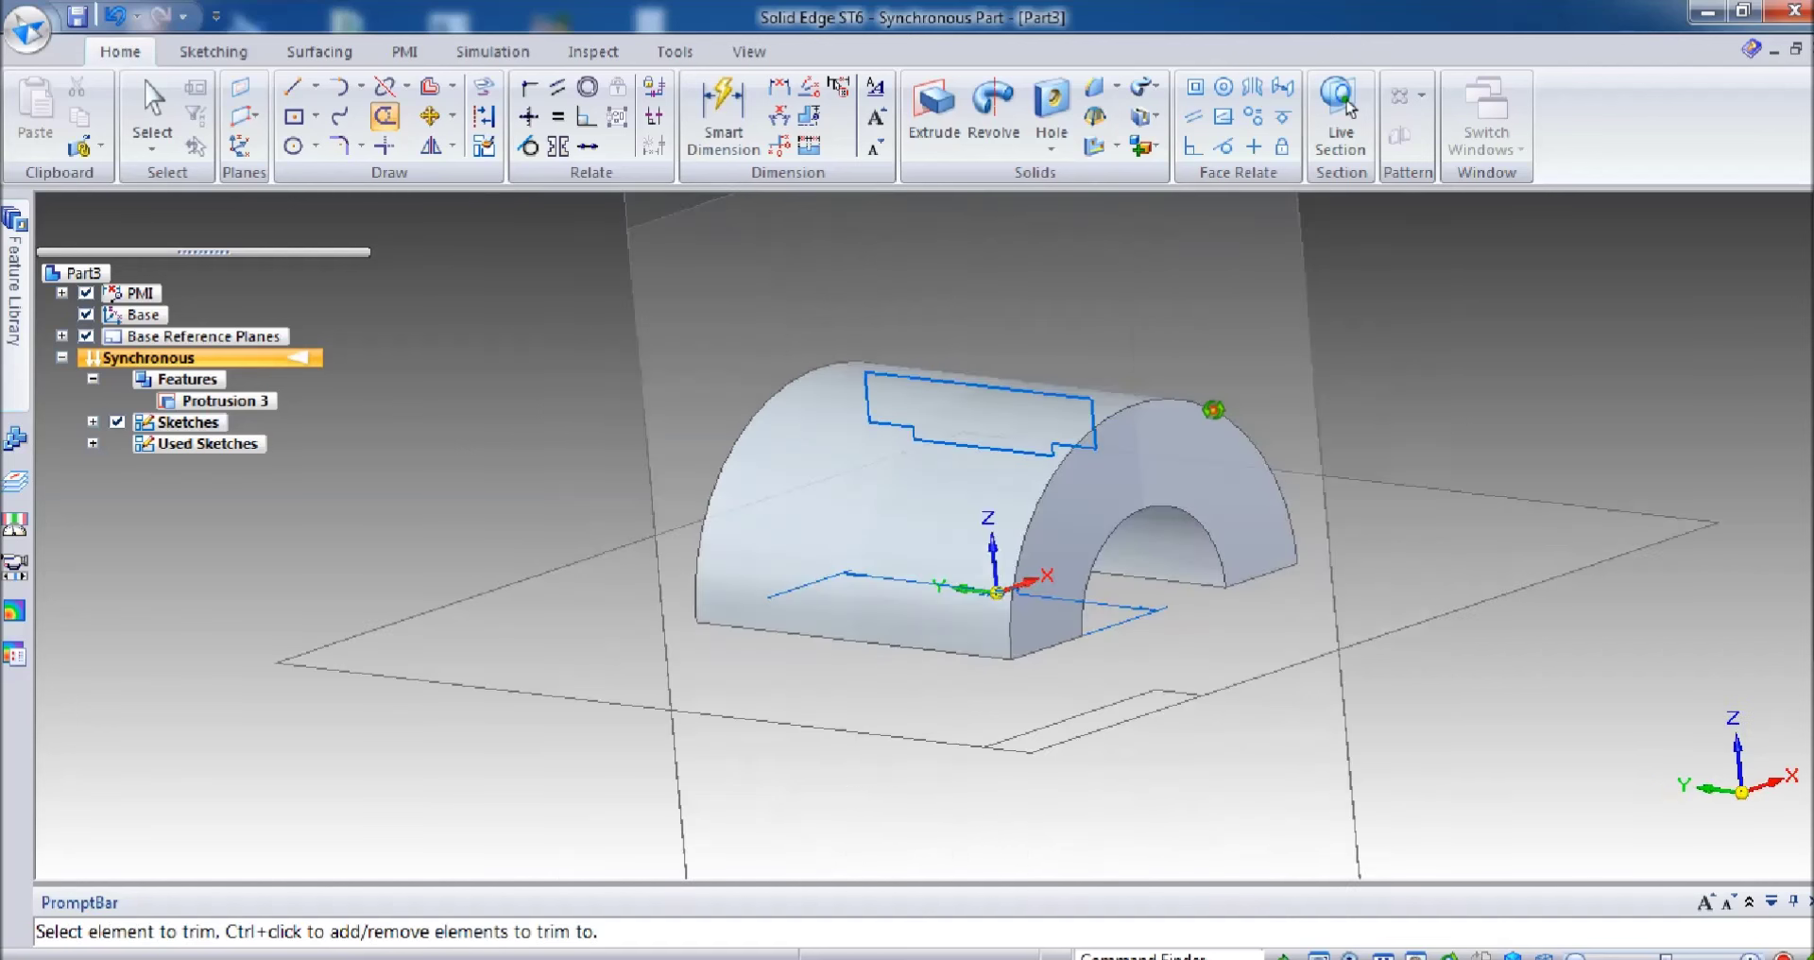
{"action": "left_click", "coordinate": [994, 112]}
{"action": "left_click", "coordinate": [1019, 397]}
{"action": "left_click", "coordinate": [372, 224]}
{"action": "left_click", "coordinate": [411, 283]}
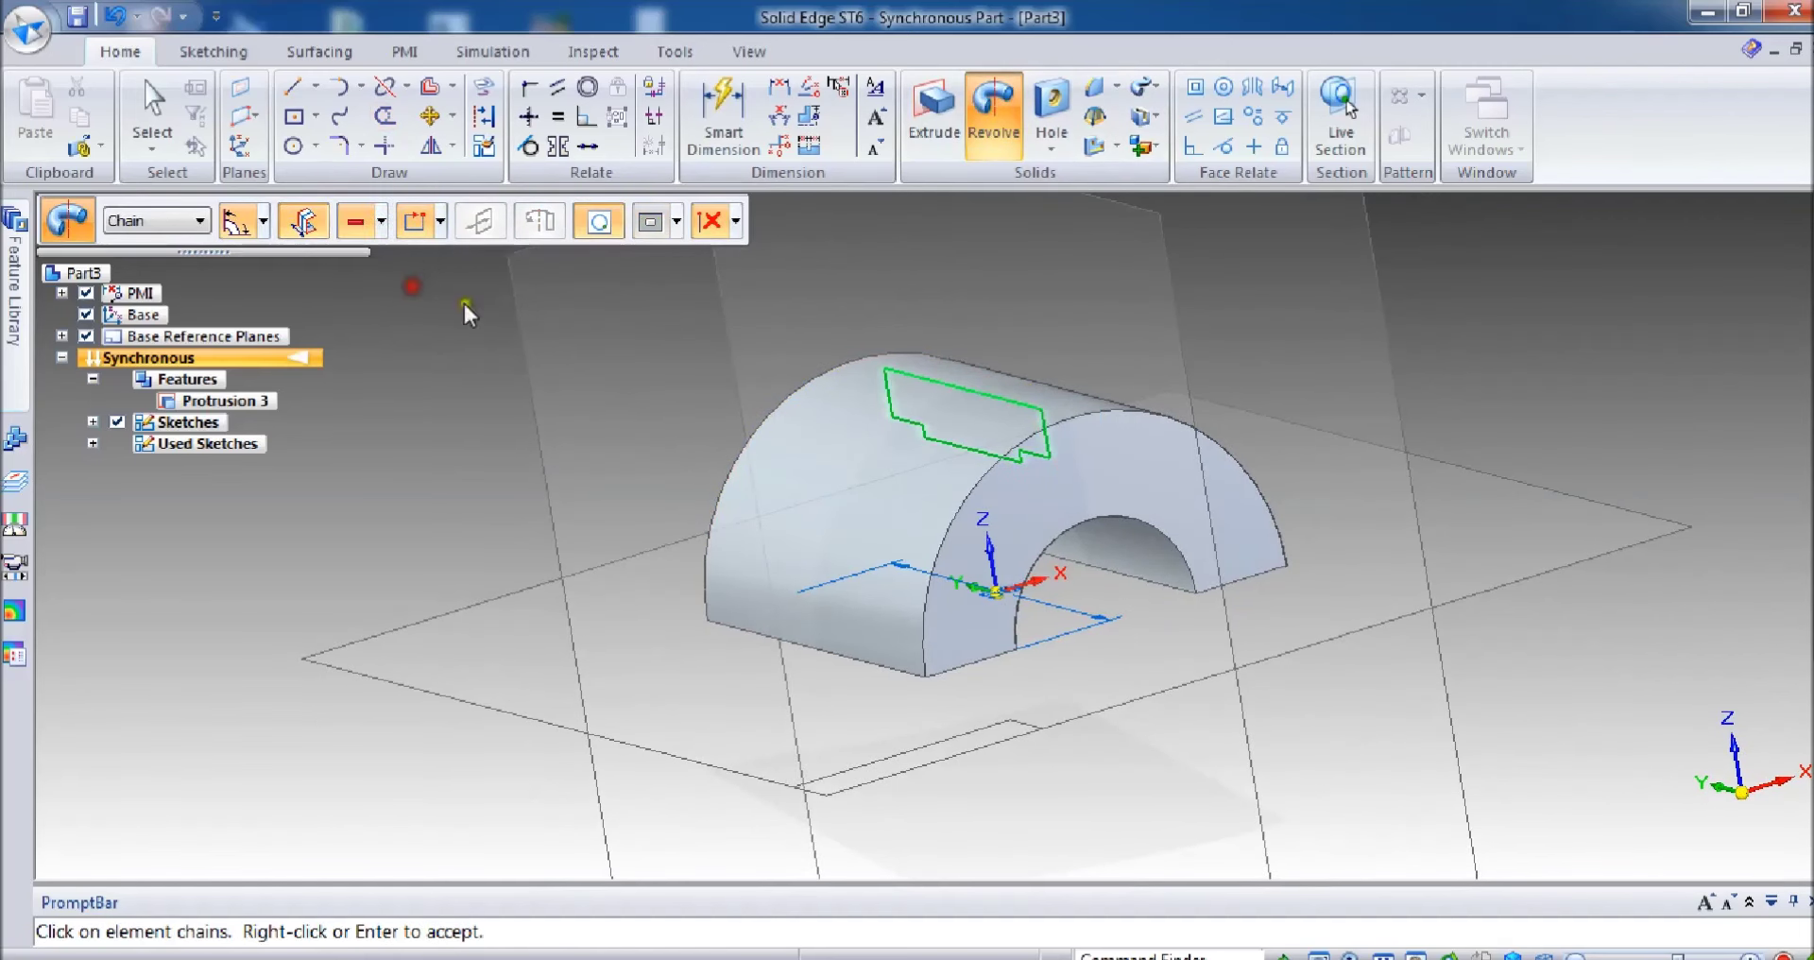
{"action": "right_click", "coordinate": [942, 434]}
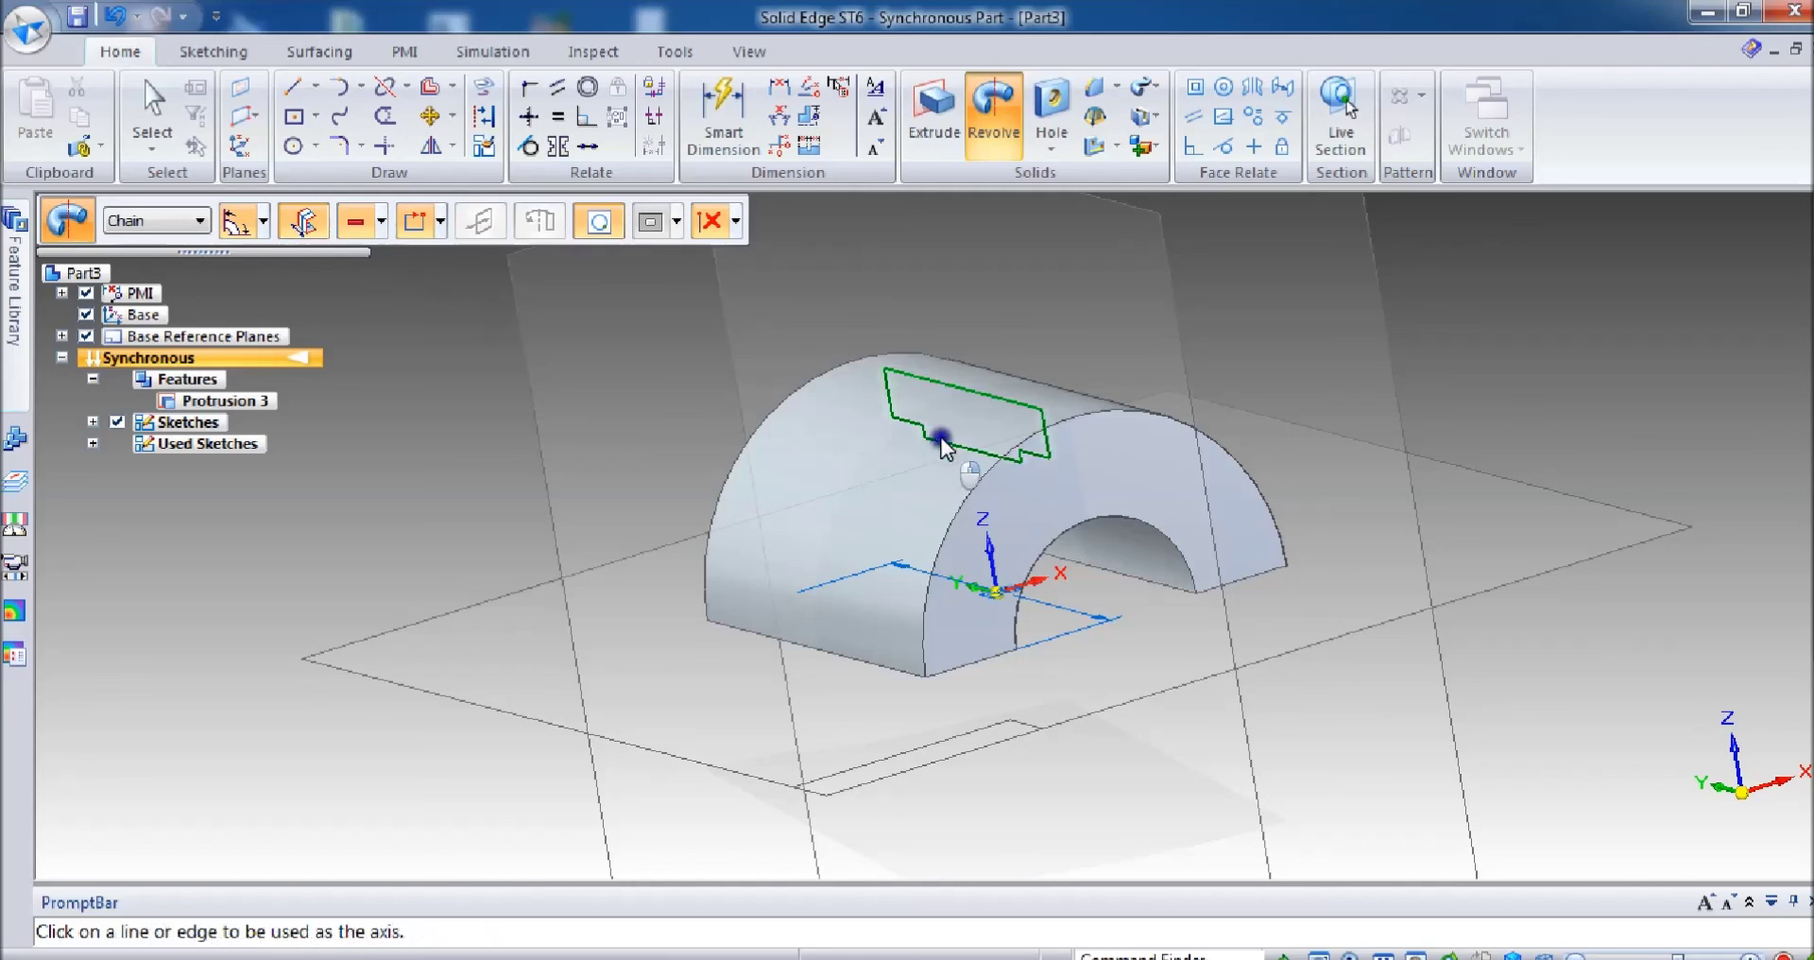
{"action": "left_click", "coordinate": [967, 586]}
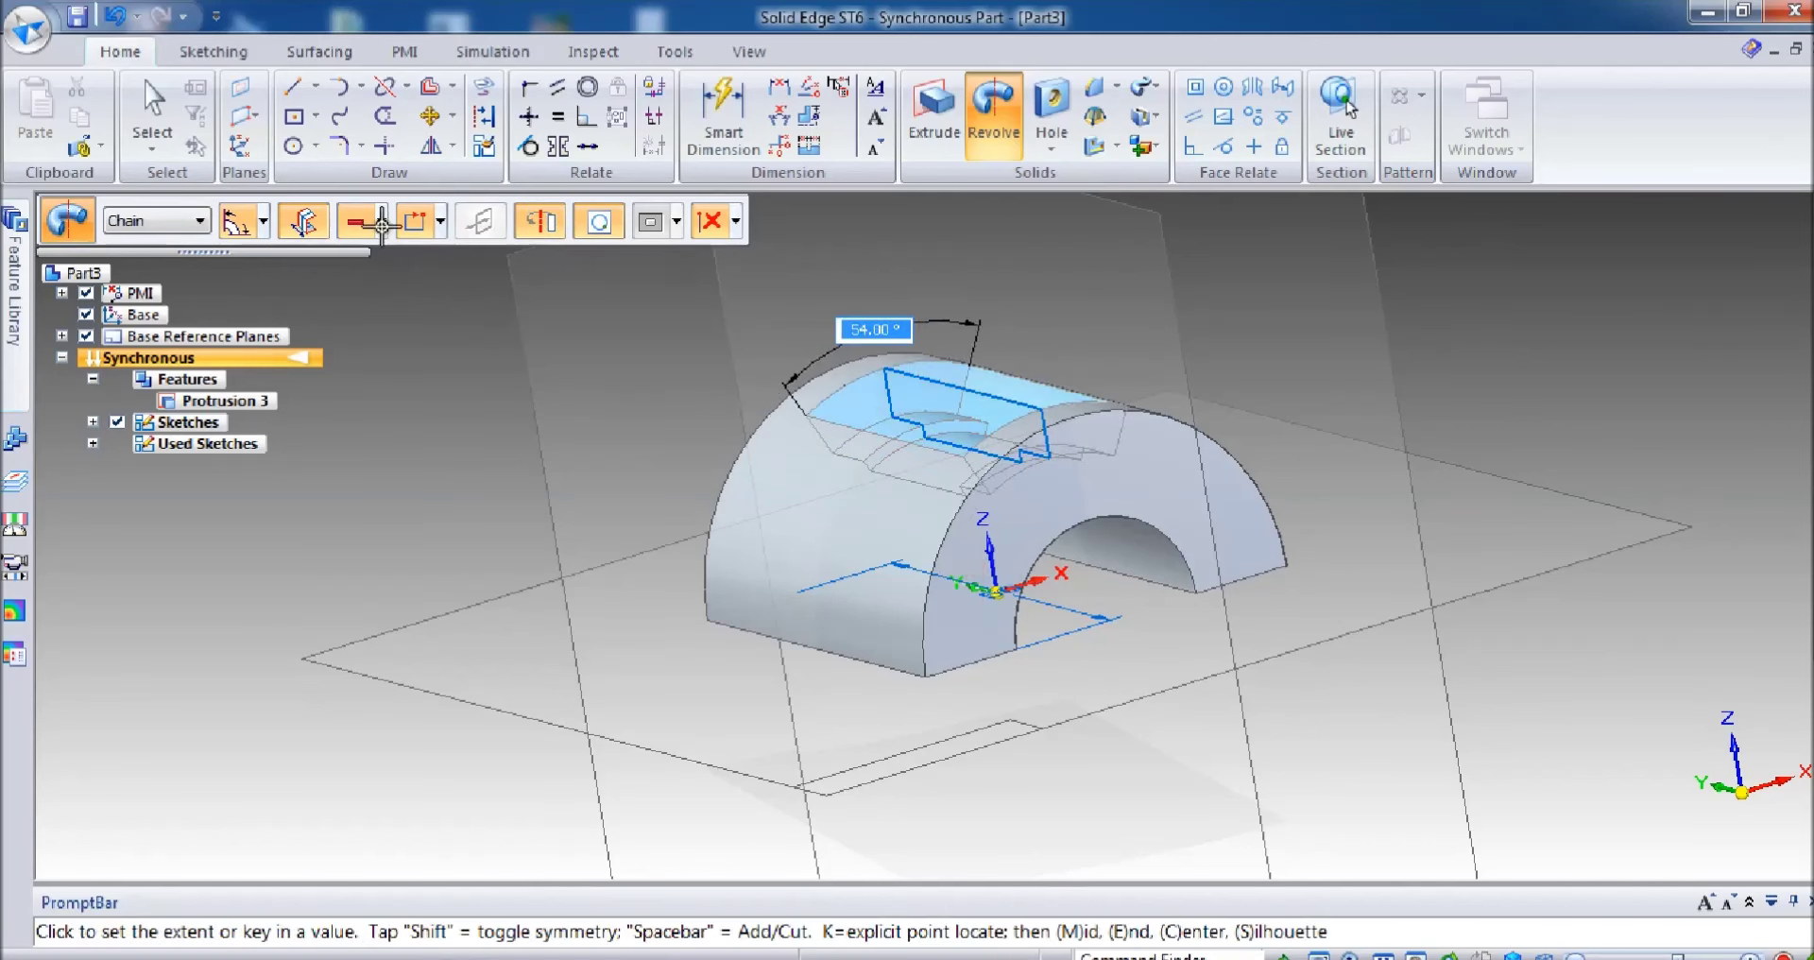
{"action": "left_click", "coordinate": [1624, 678]}
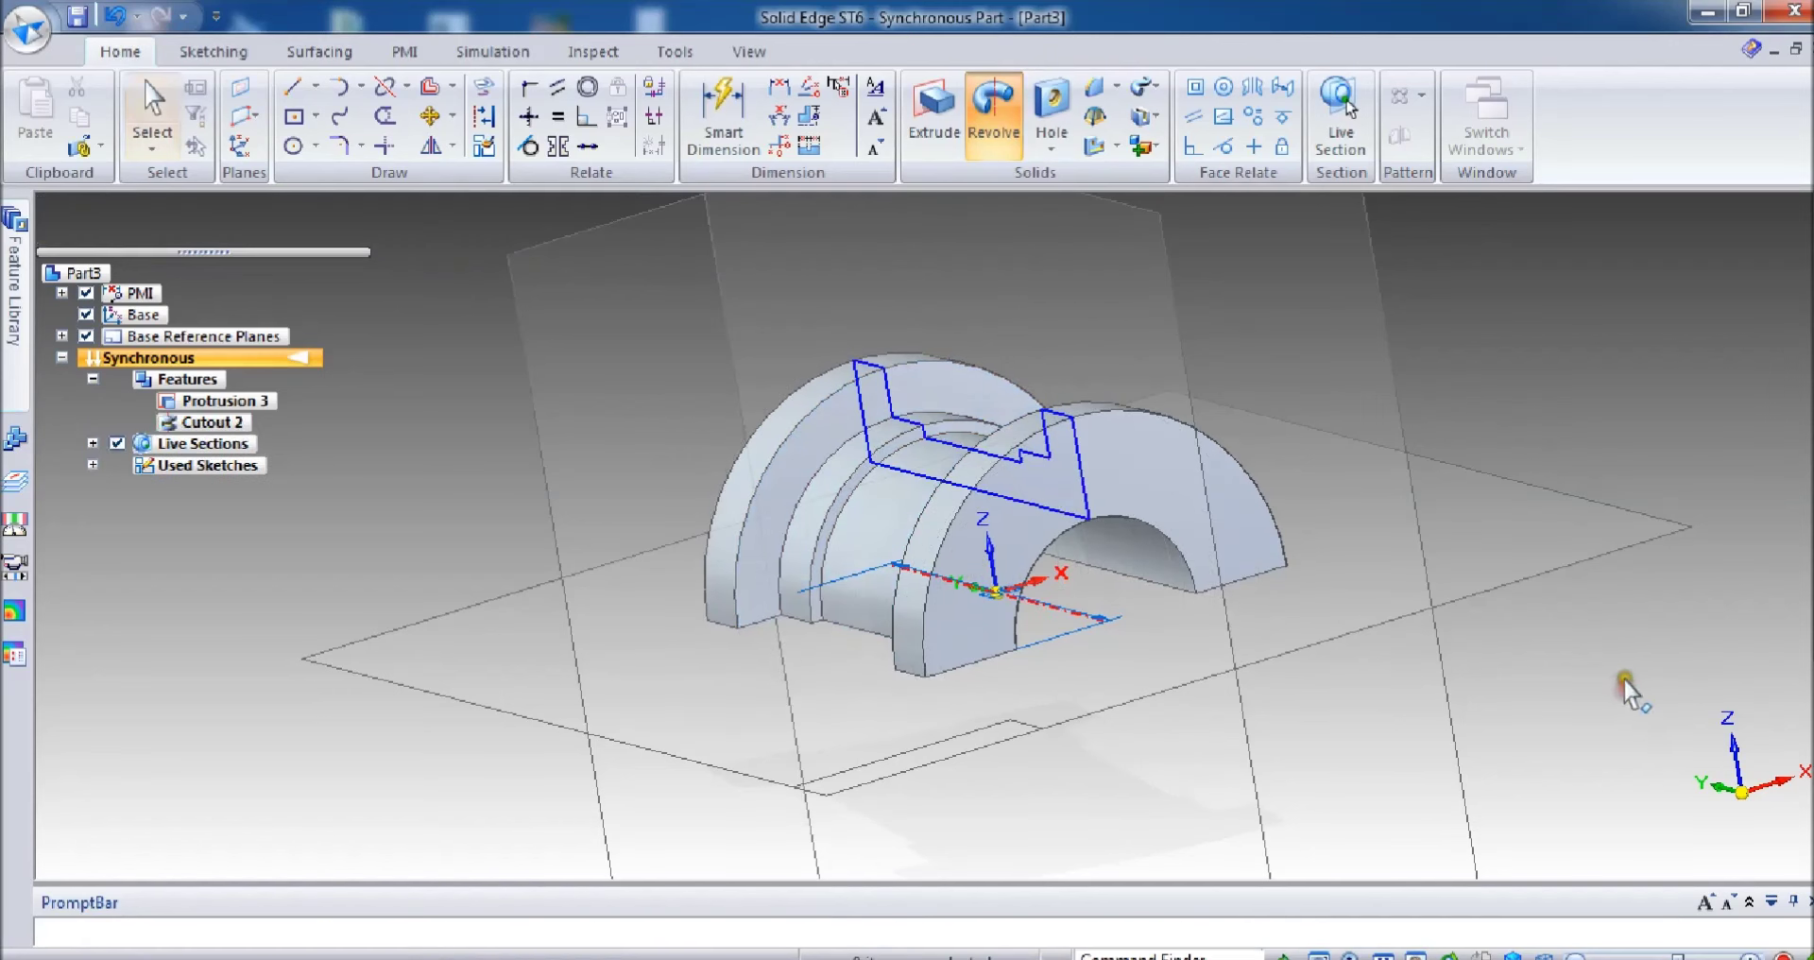
Step: Create a tangent reference plane at 90° on the curved face of the groove's middle section
{"action": "middle_click_drag", "start_coordinate": [1538, 368], "coordinate": [1568, 512]}
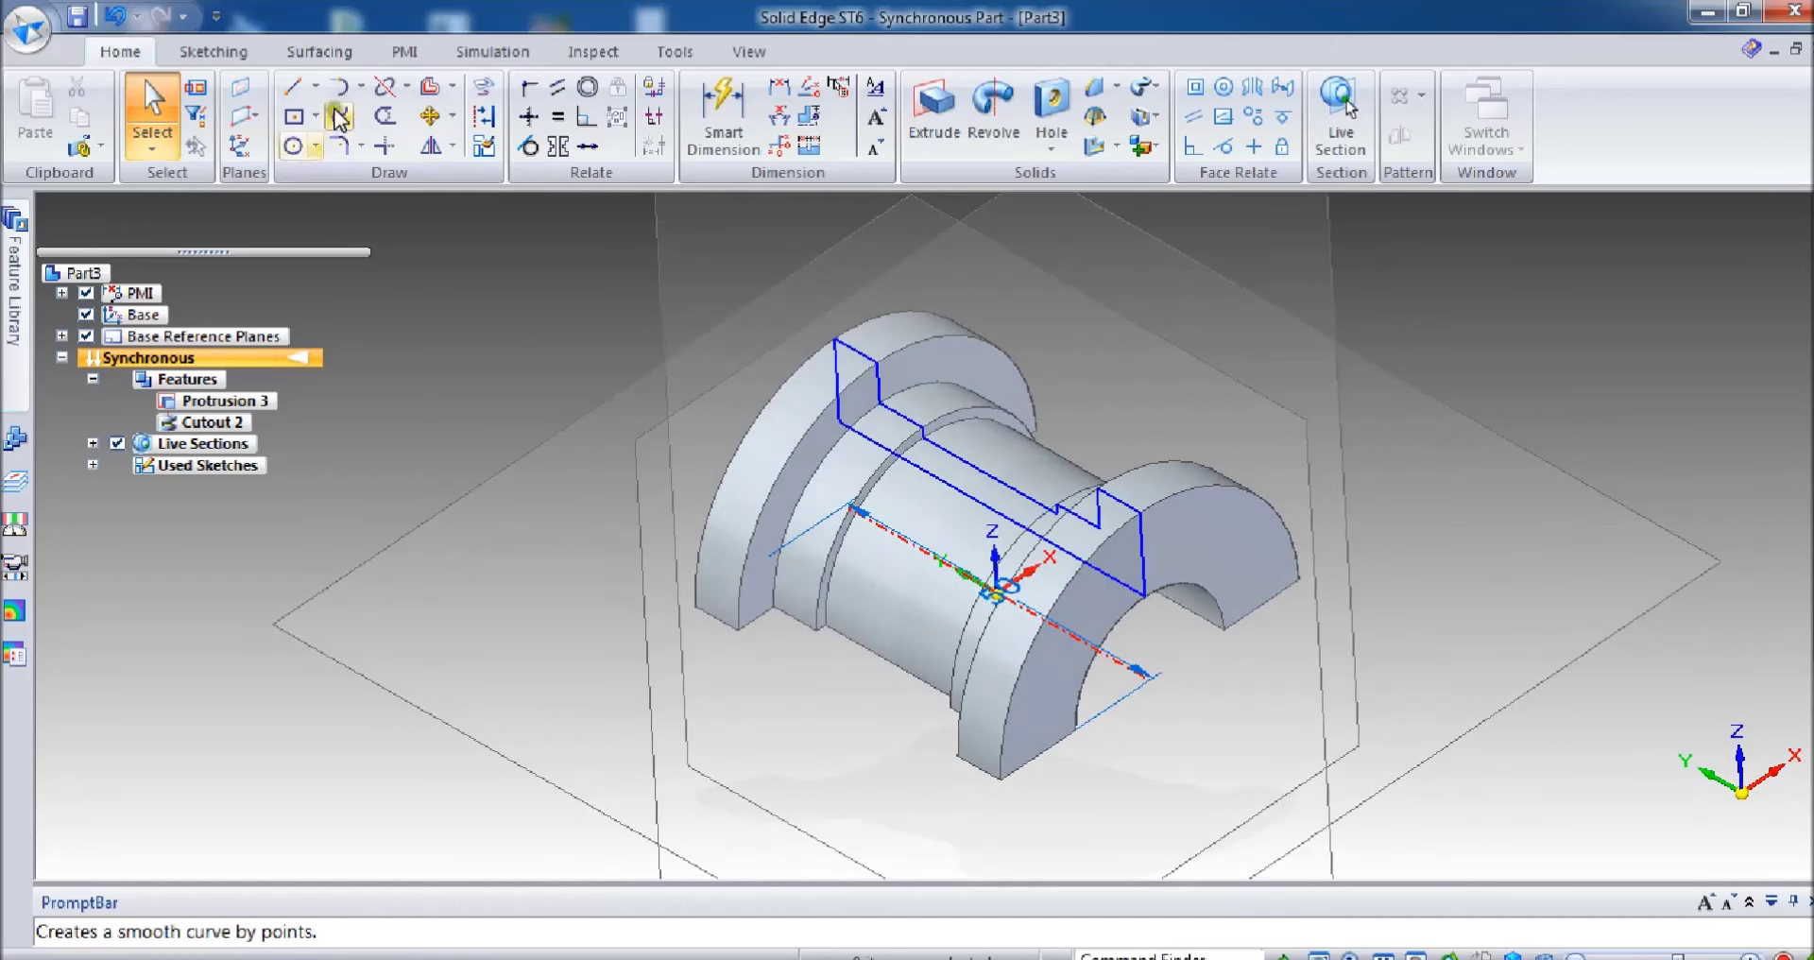
{"action": "left_click", "coordinate": [253, 114]}
{"action": "left_click", "coordinate": [297, 210]}
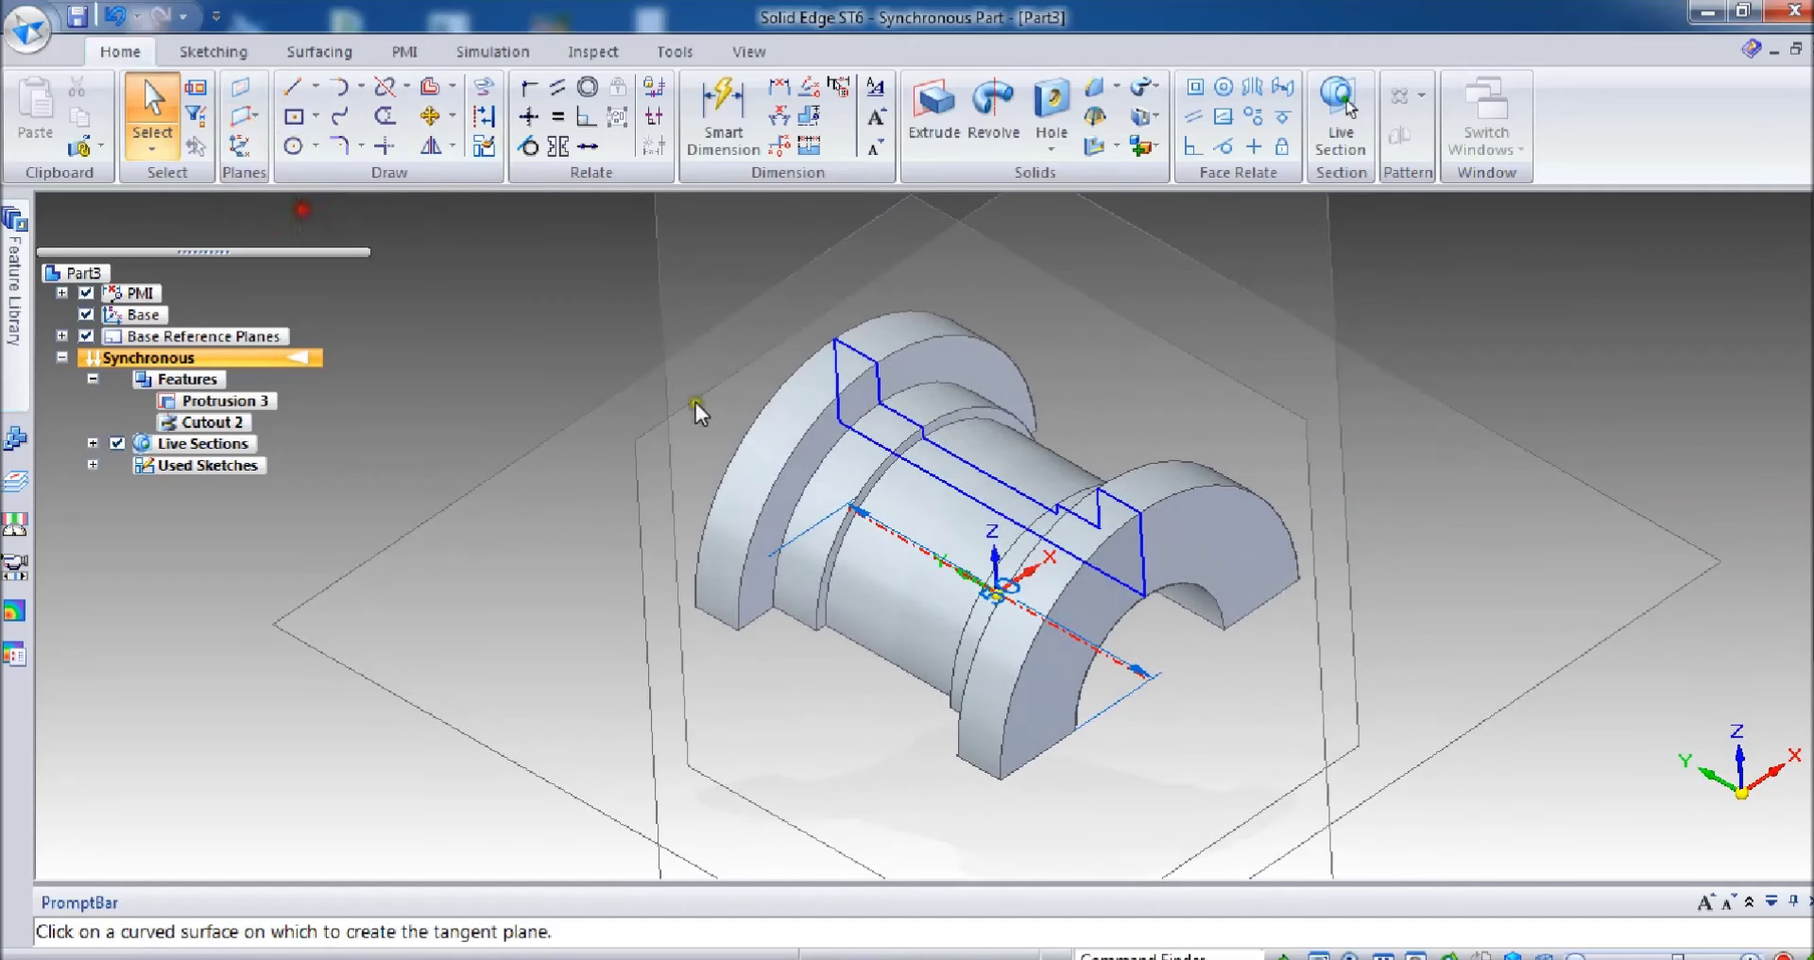
{"action": "left_click", "coordinate": [983, 509]}
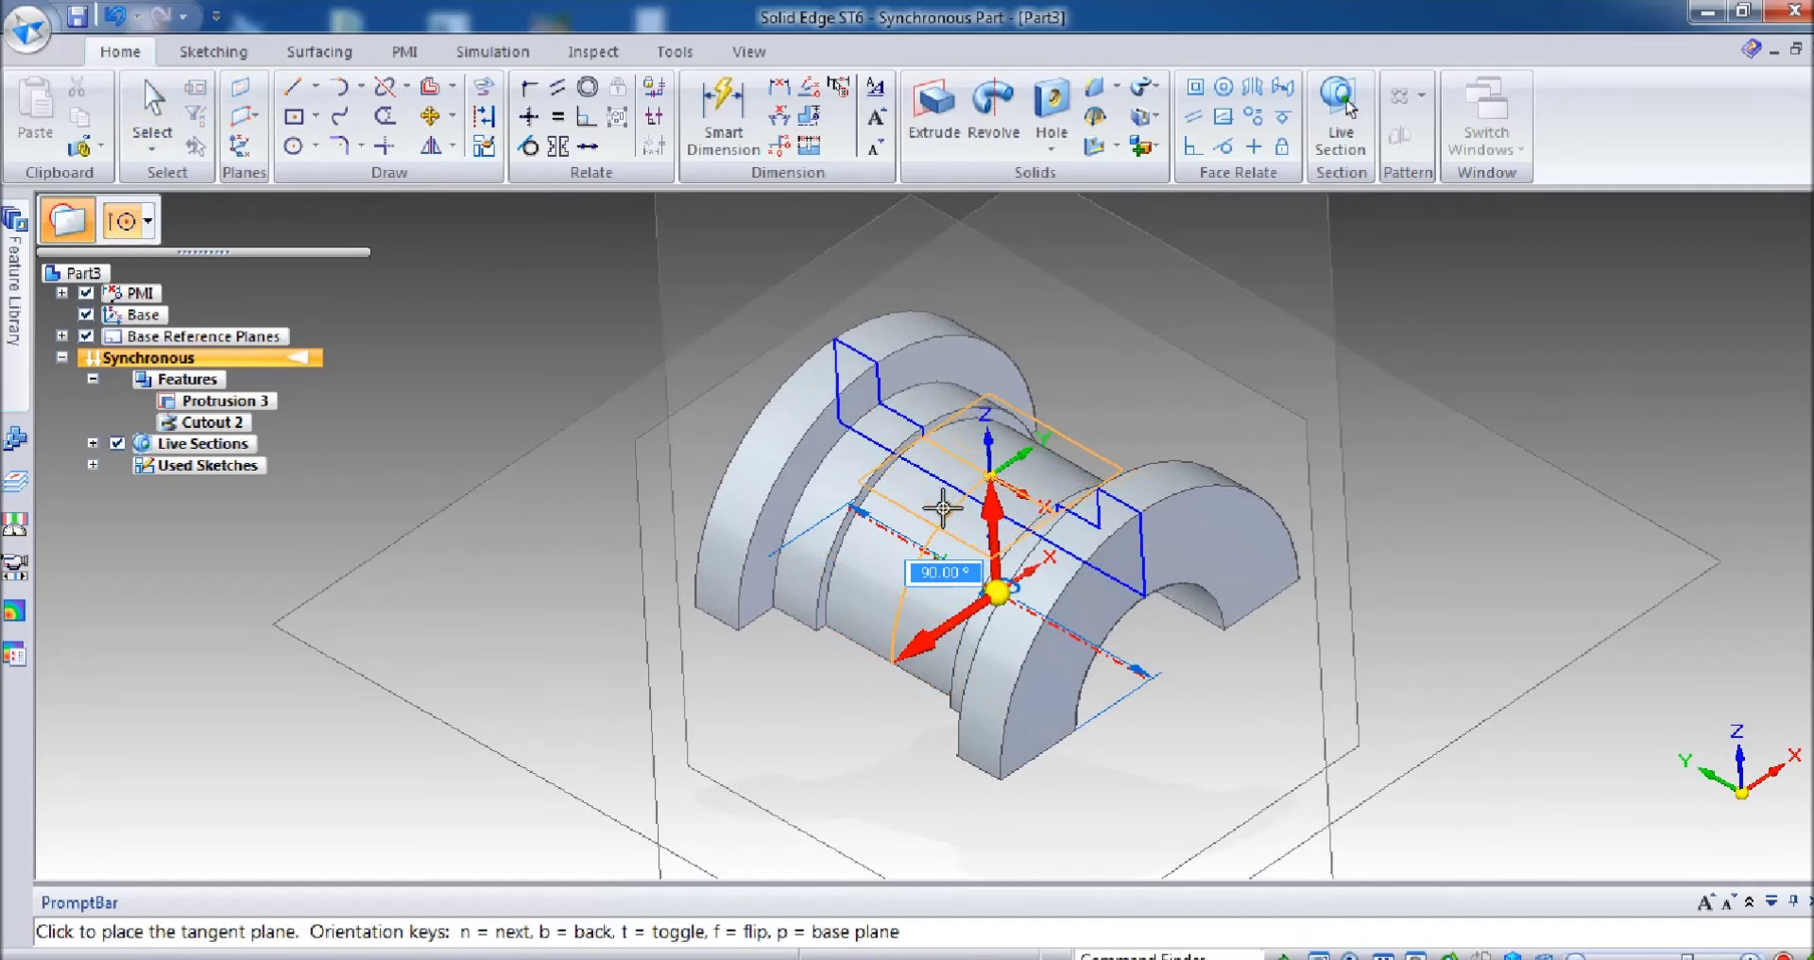
{"action": "left_click", "coordinate": [942, 508]}
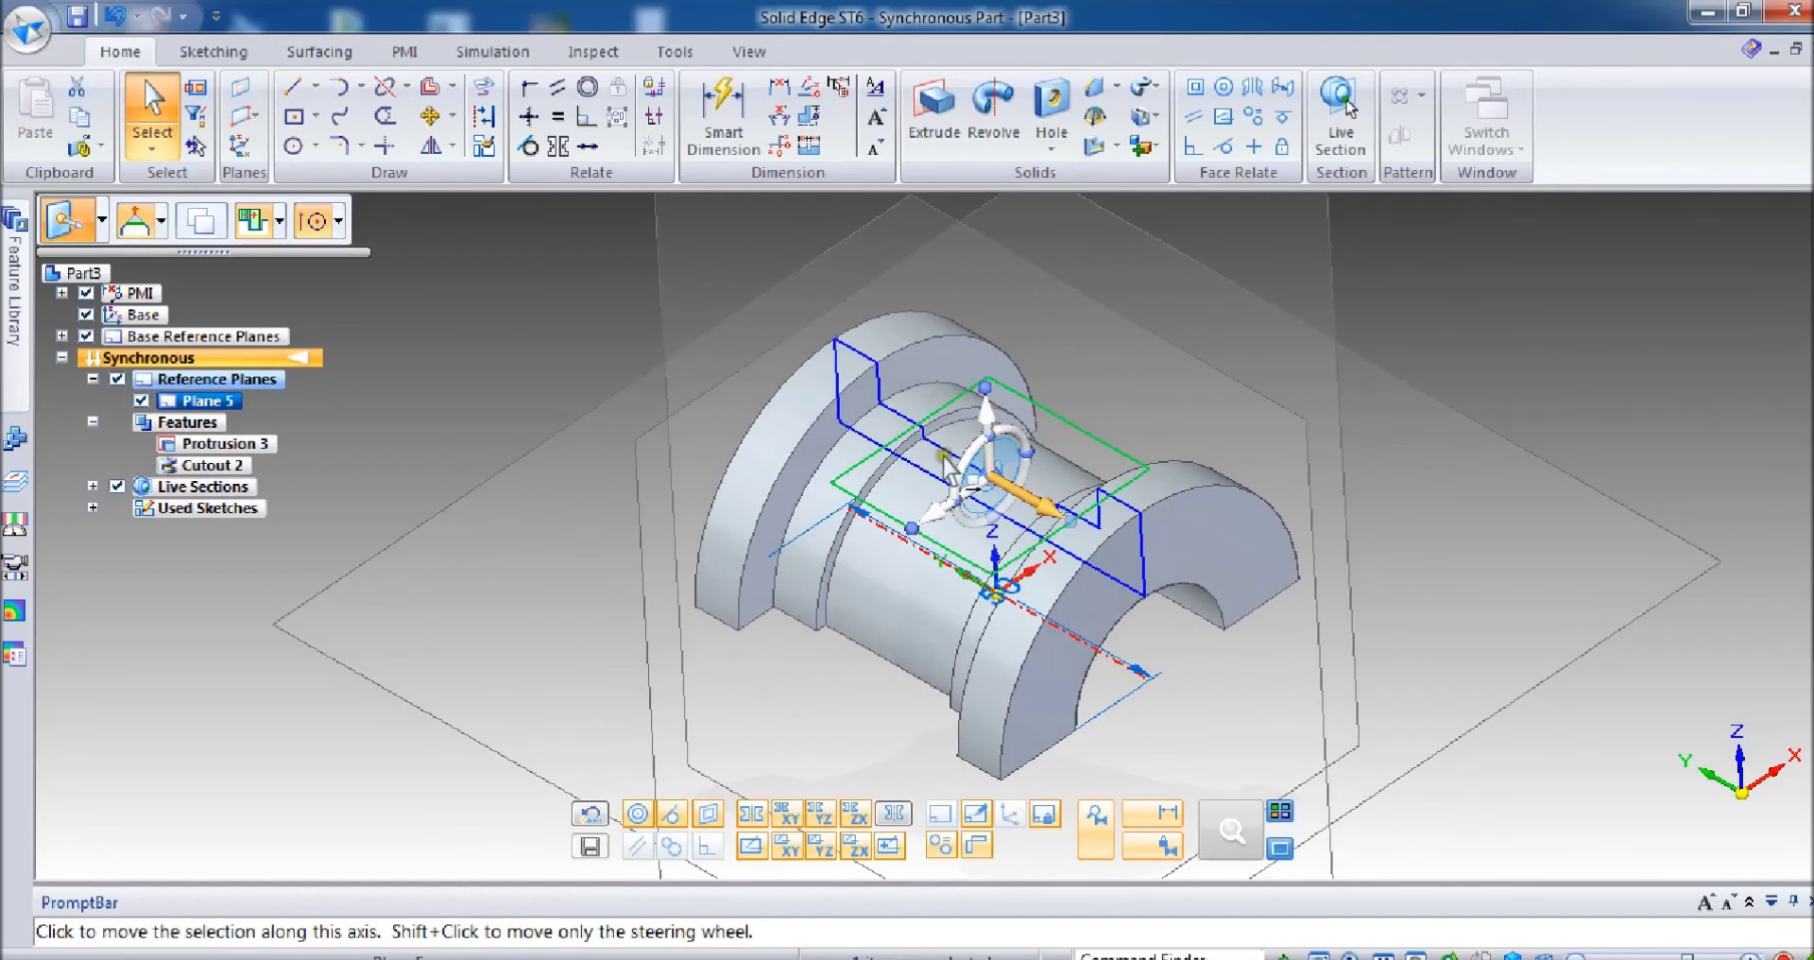
{"action": "left_click", "coordinate": [315, 146]}
{"action": "left_click", "coordinate": [325, 170]}
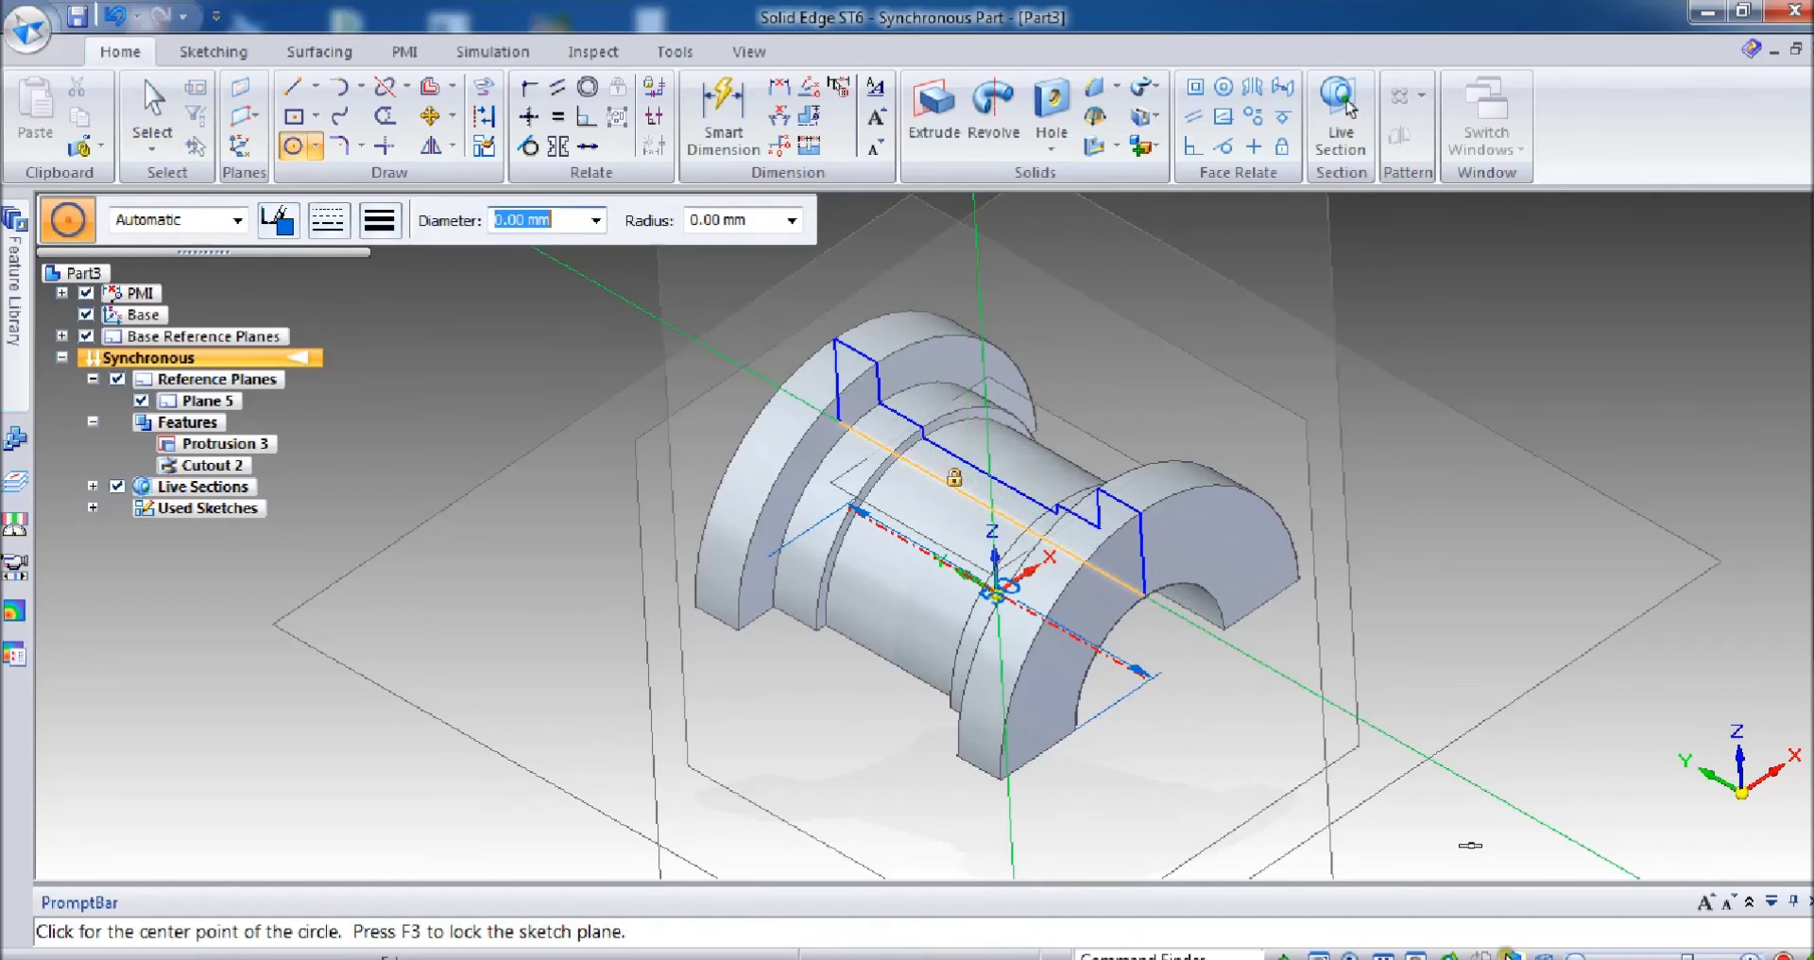
{"action": "left_click", "coordinate": [1513, 956]}
{"action": "left_click", "coordinate": [1501, 847]}
{"action": "left_click", "coordinate": [1678, 794]}
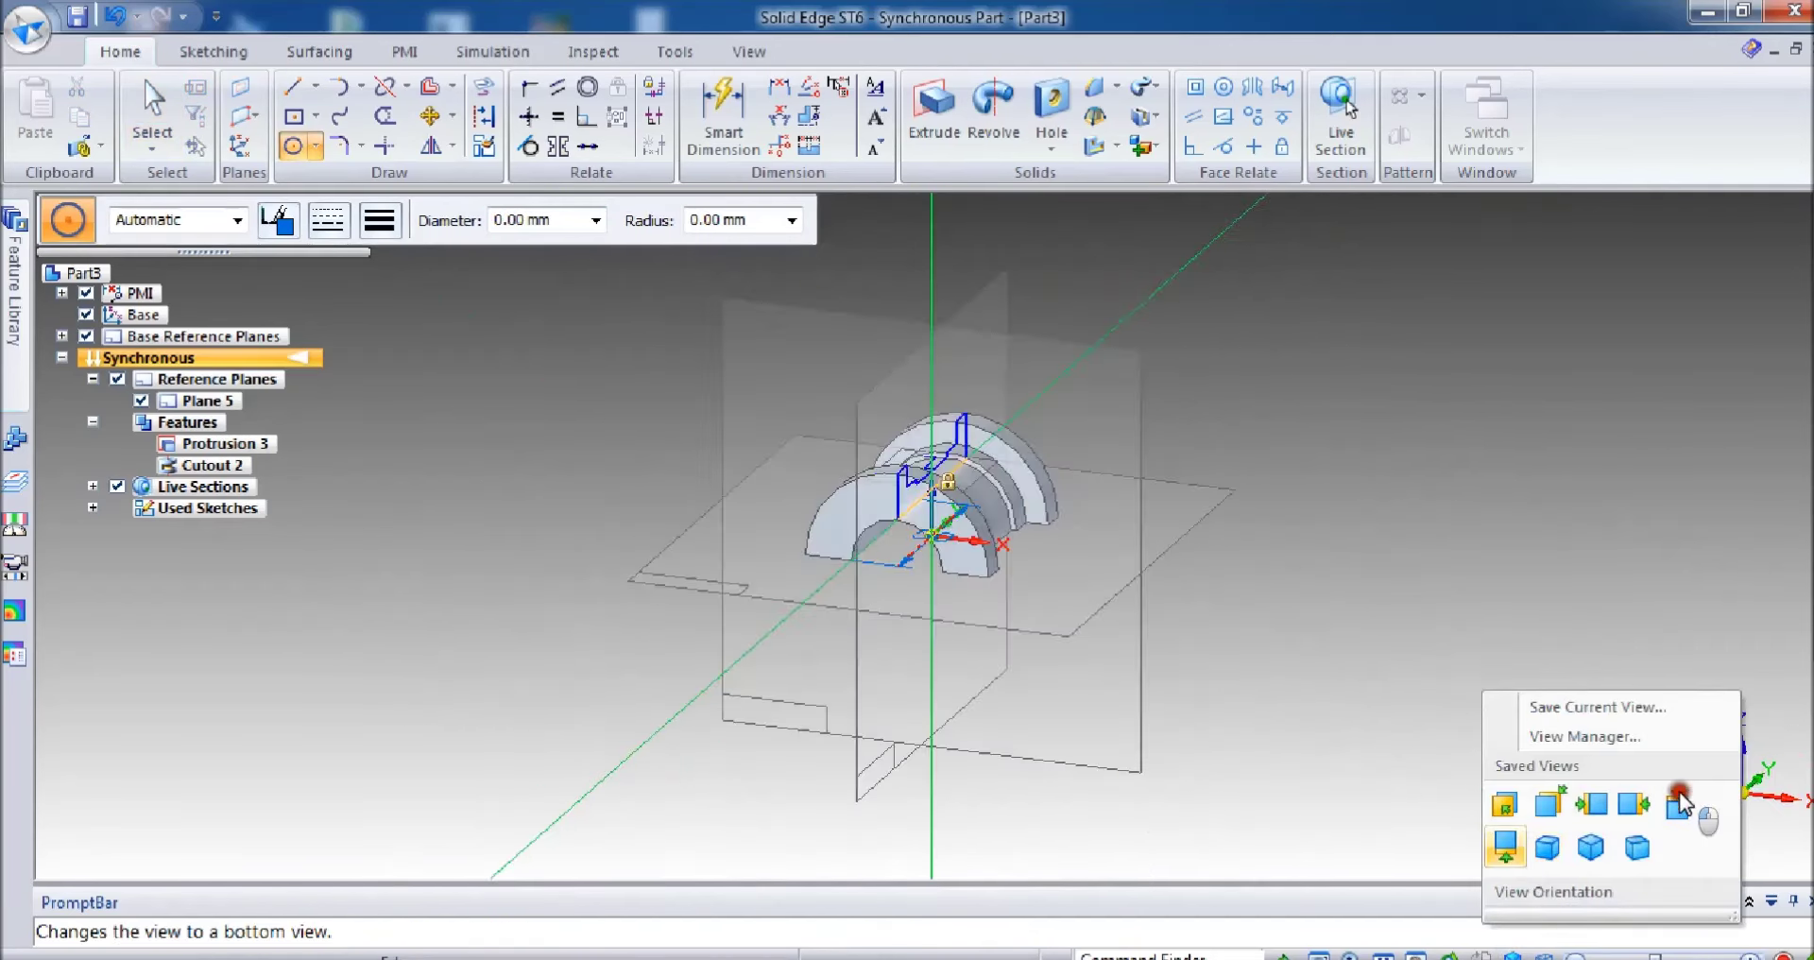
{"action": "scroll", "coordinate": [1177, 599], "scroll_direction": "up", "scroll_amount": 2}
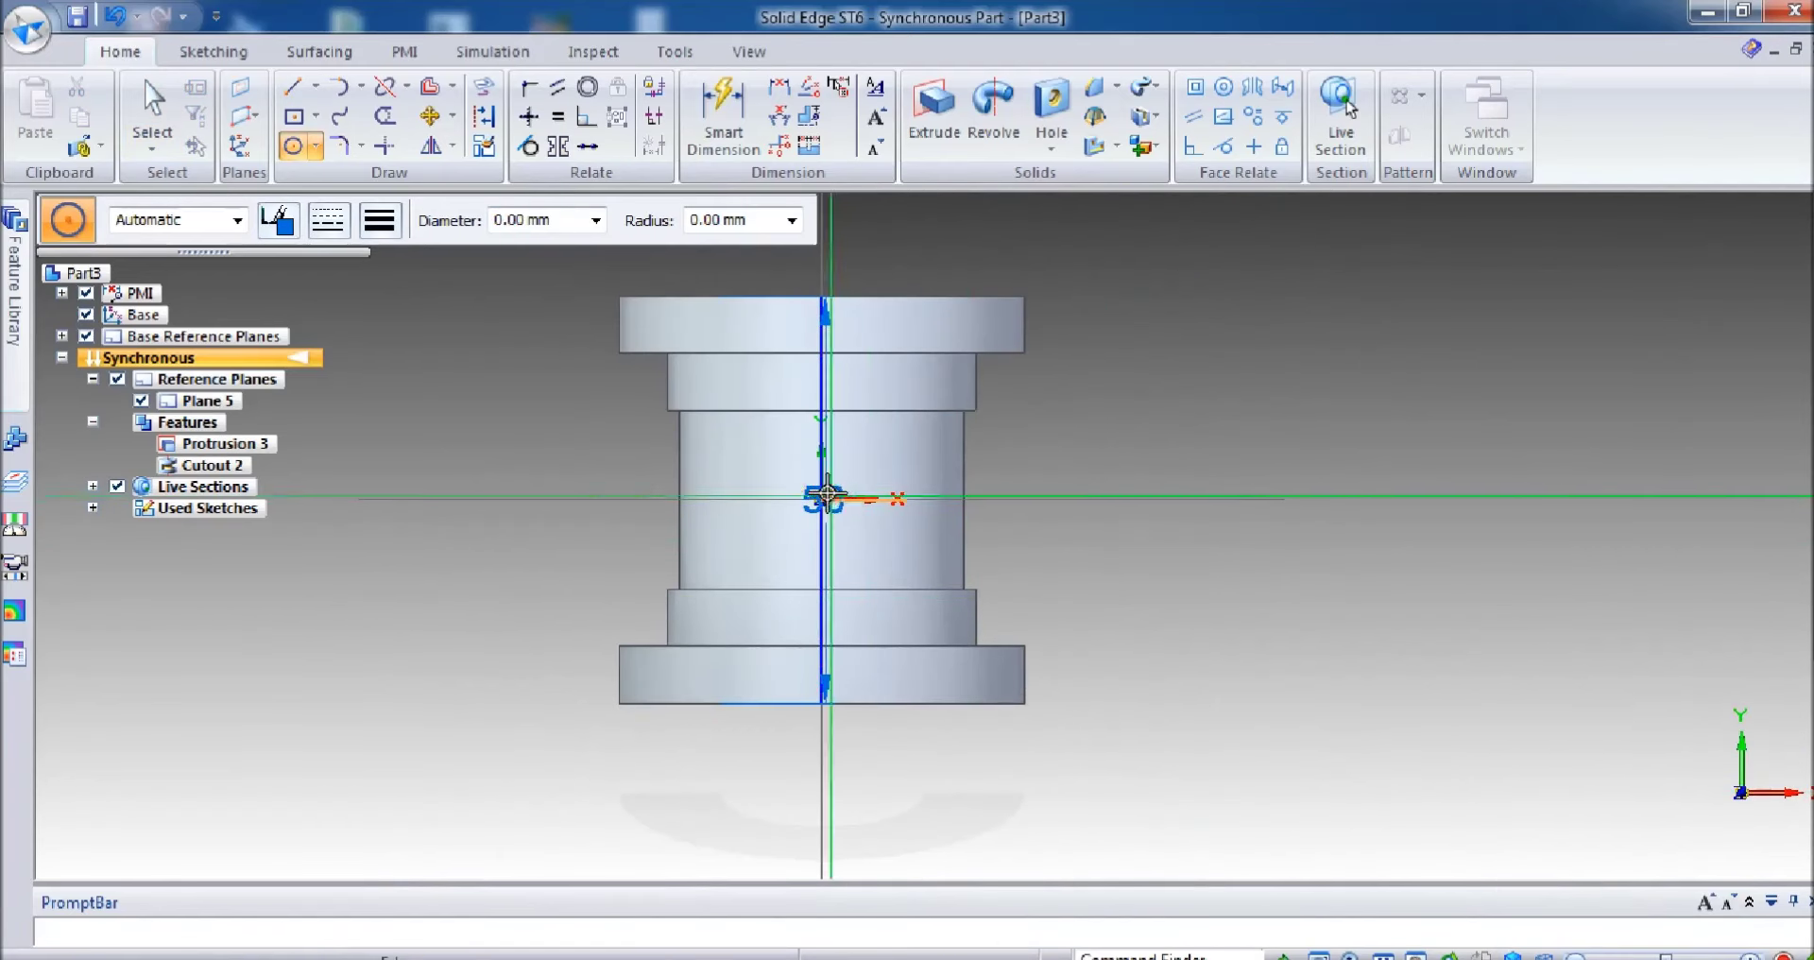
{"action": "scroll", "coordinate": [818, 506], "scroll_direction": "up", "scroll_amount": 3}
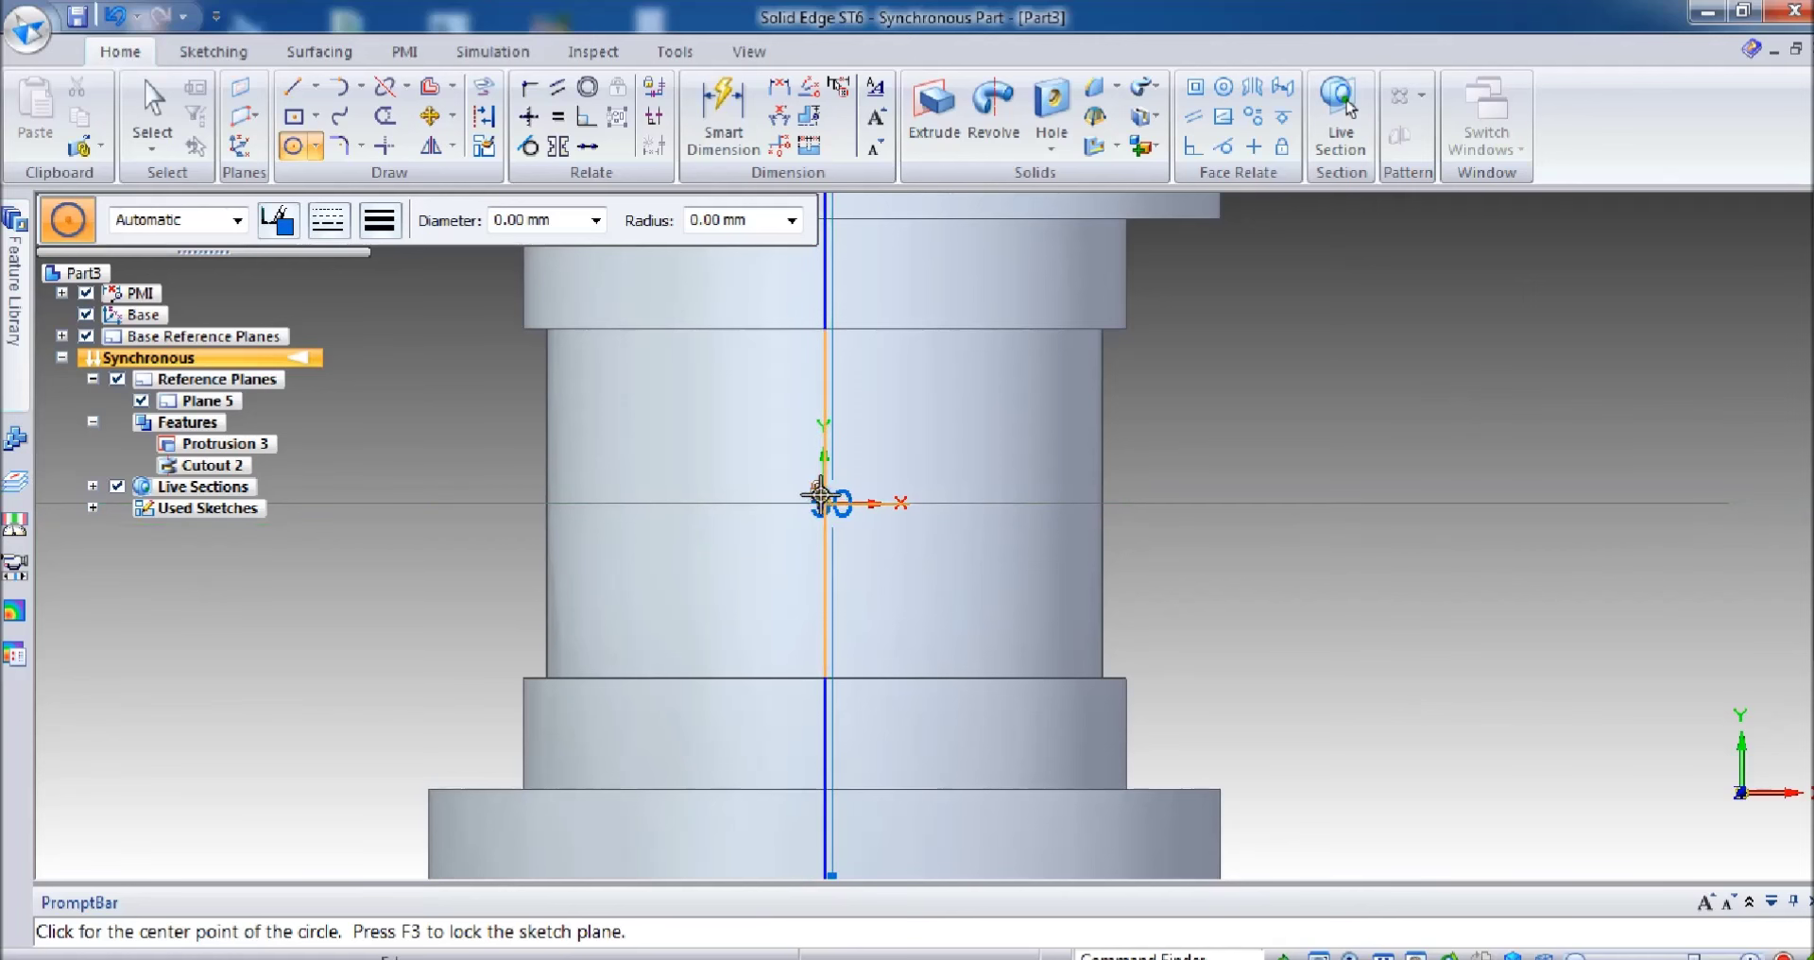
{"action": "left_click", "coordinate": [315, 145]}
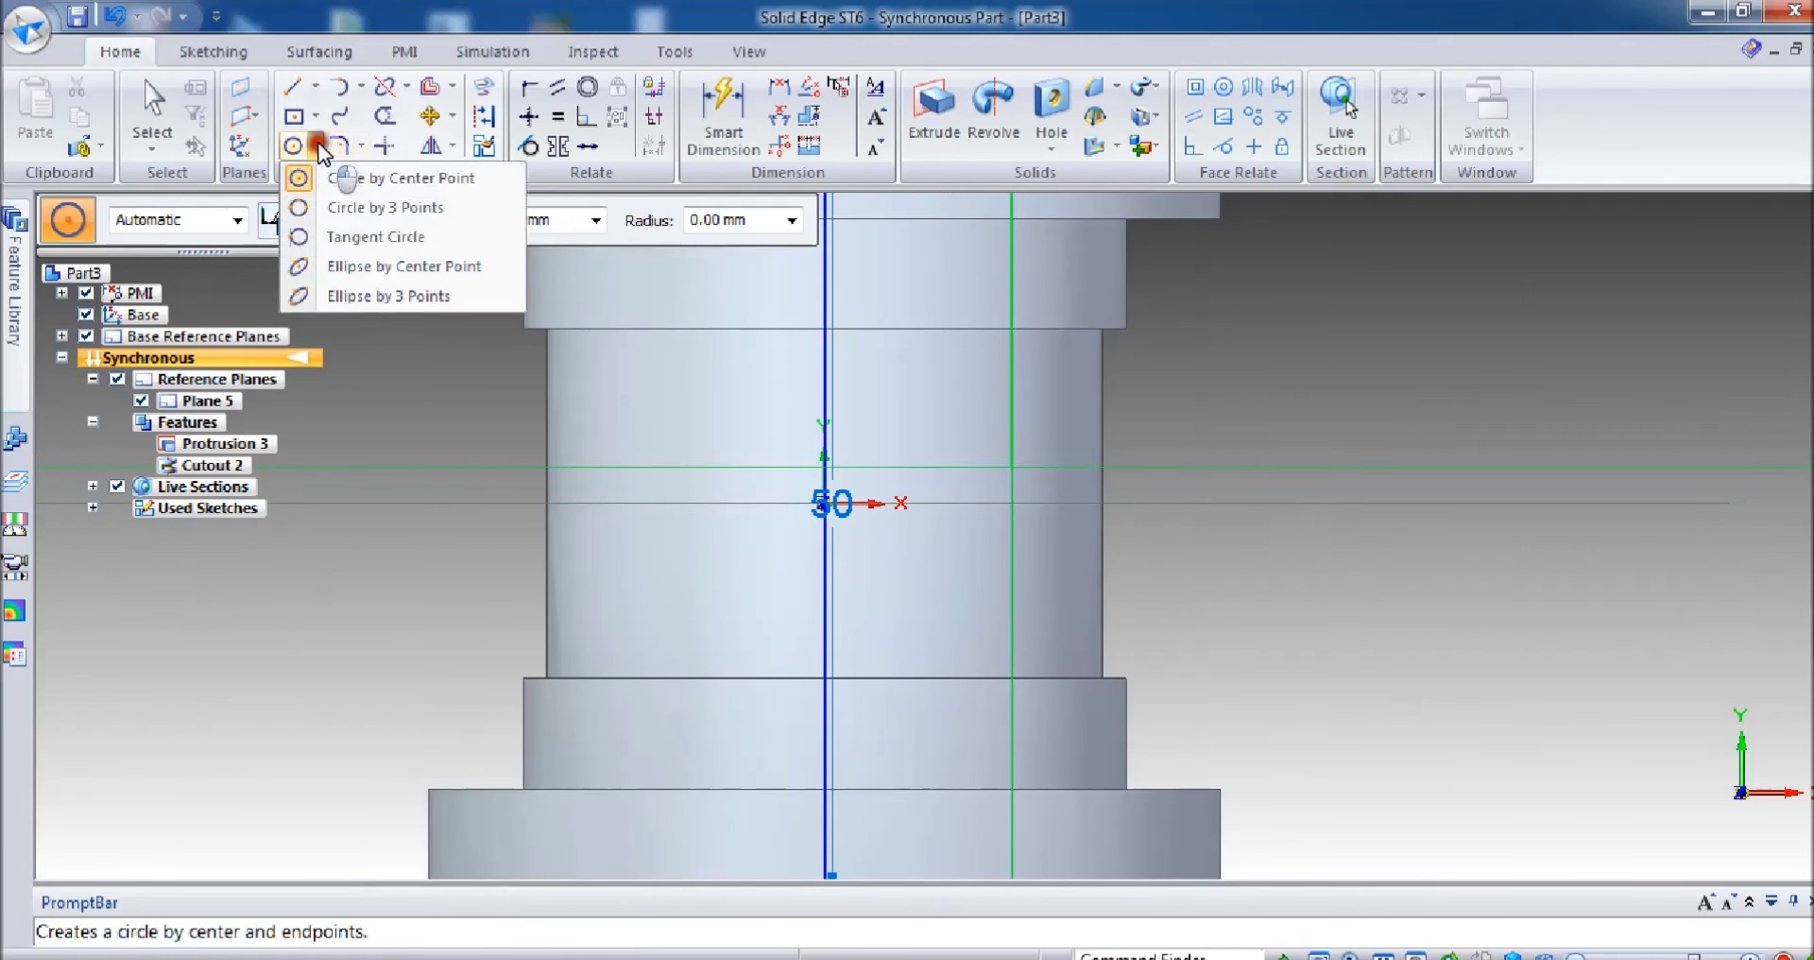
{"action": "left_click", "coordinate": [286, 59]}
{"action": "left_click", "coordinate": [291, 86]}
{"action": "left_click", "coordinate": [127, 52]}
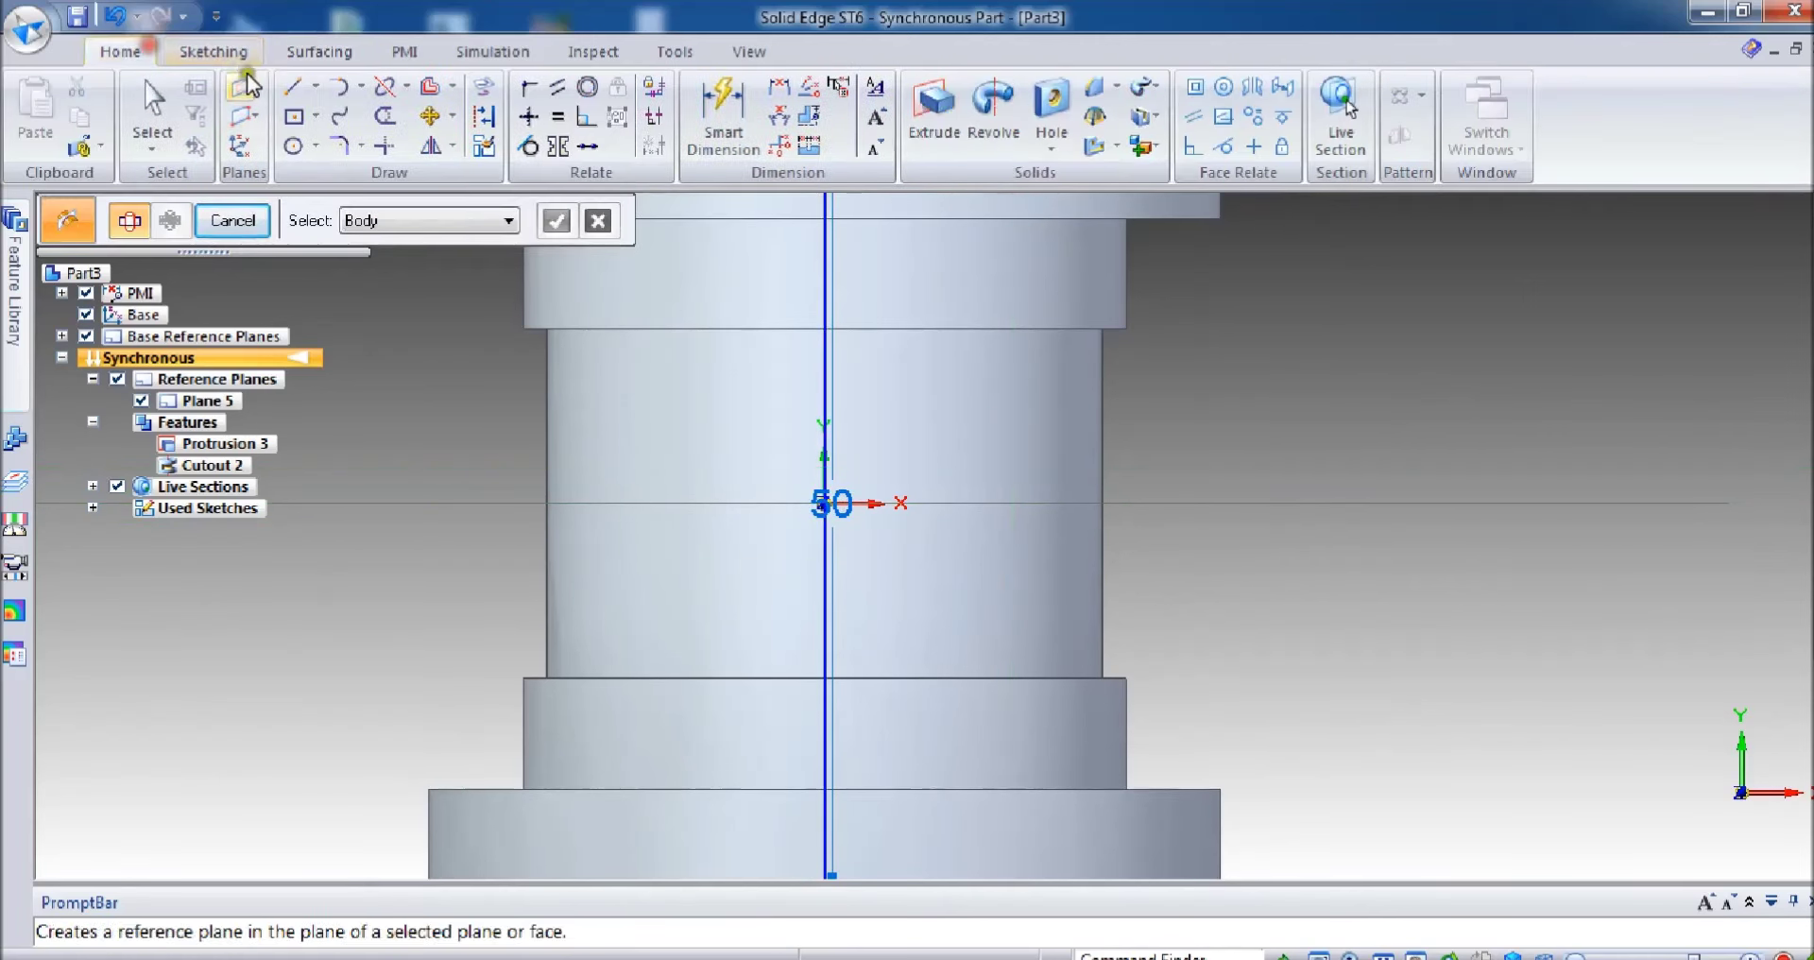
Step: Start a line sketch and lock the sketch plane to the new tangent plane
{"action": "left_click", "coordinate": [293, 87]}
{"action": "middle_click_drag", "start_coordinate": [1429, 497], "coordinate": [1178, 459]}
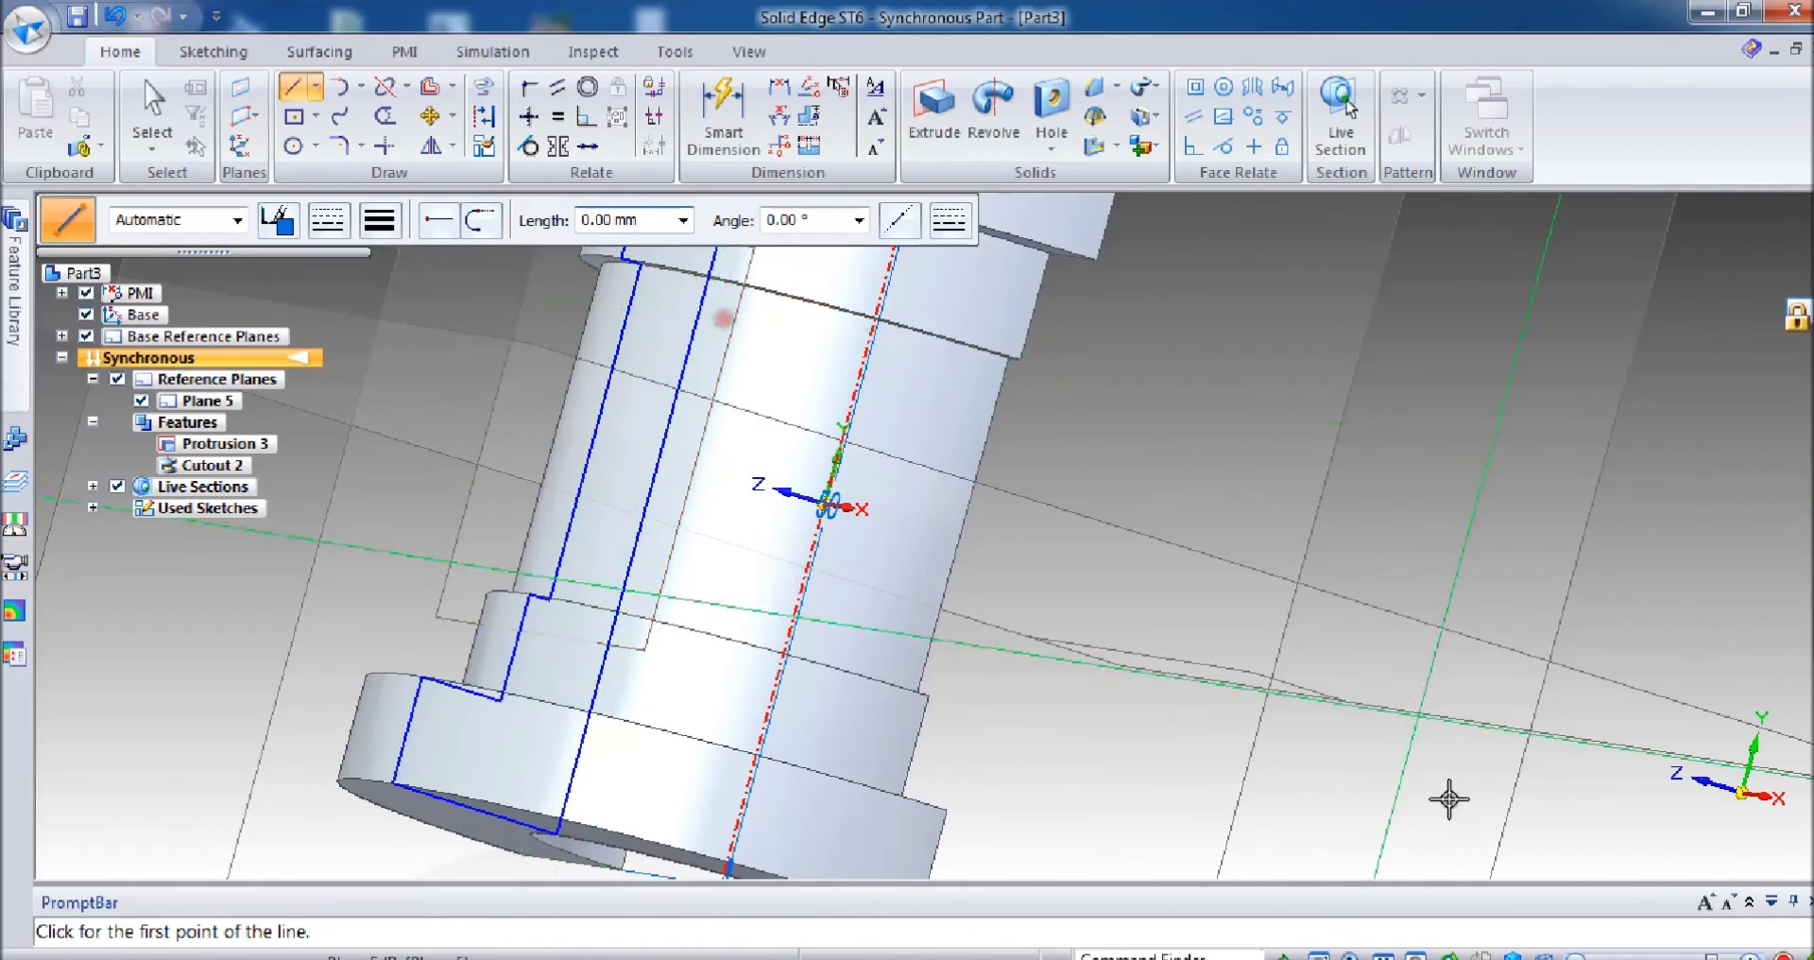
{"action": "left_click", "coordinate": [1514, 954]}
{"action": "left_click", "coordinate": [1599, 850]}
{"action": "left_click", "coordinate": [1510, 850]}
{"action": "left_click", "coordinate": [1686, 808]}
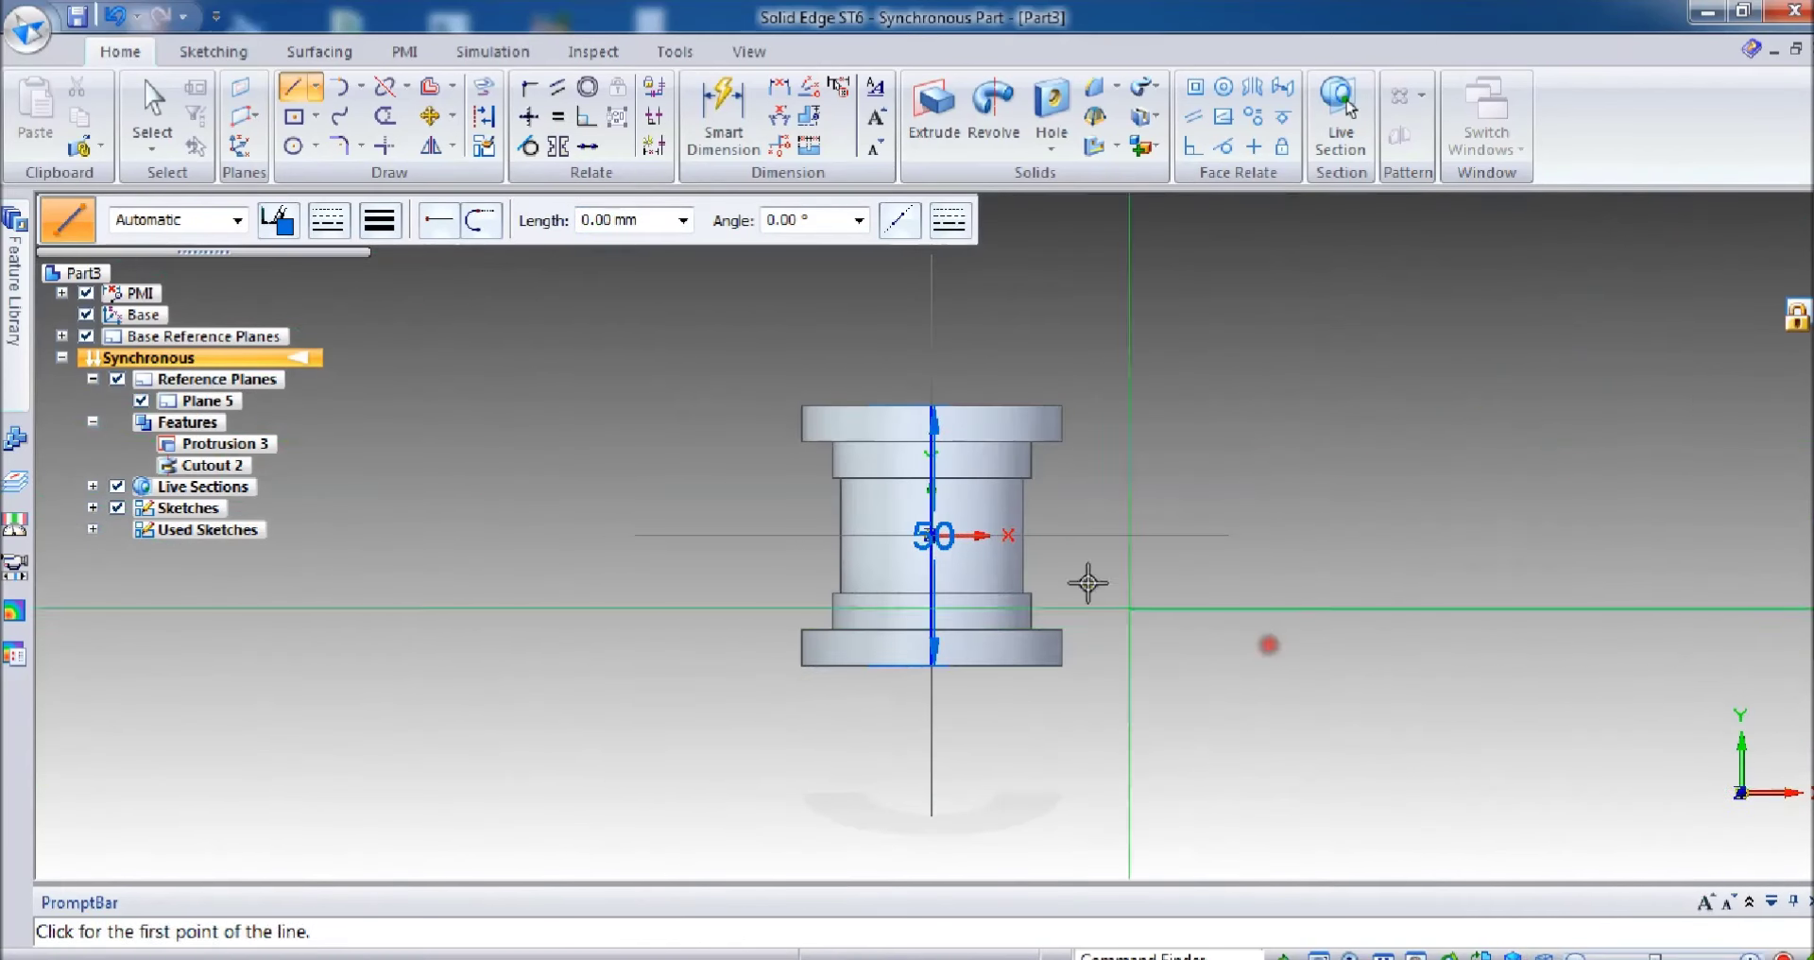
Step: Sketch a 4 mm diameter center-point circle at the origin on the locked tangent plane
{"action": "left_click", "coordinate": [317, 147]}
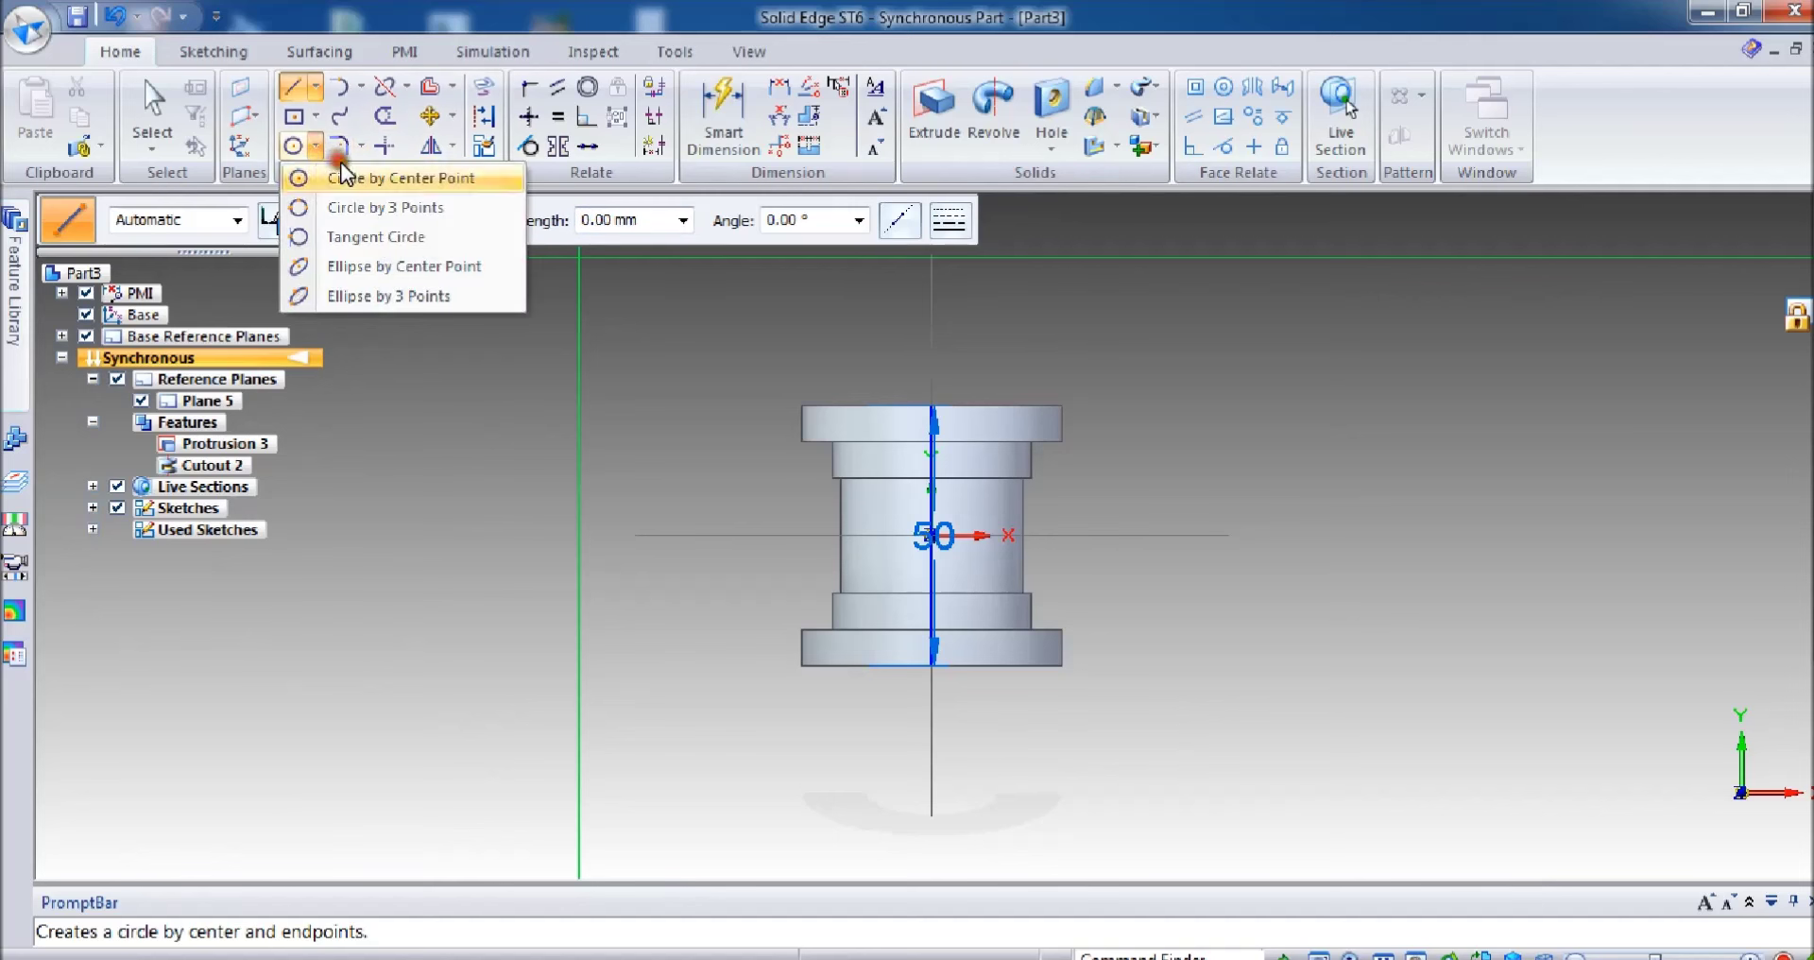
{"action": "left_click", "coordinate": [340, 177]}
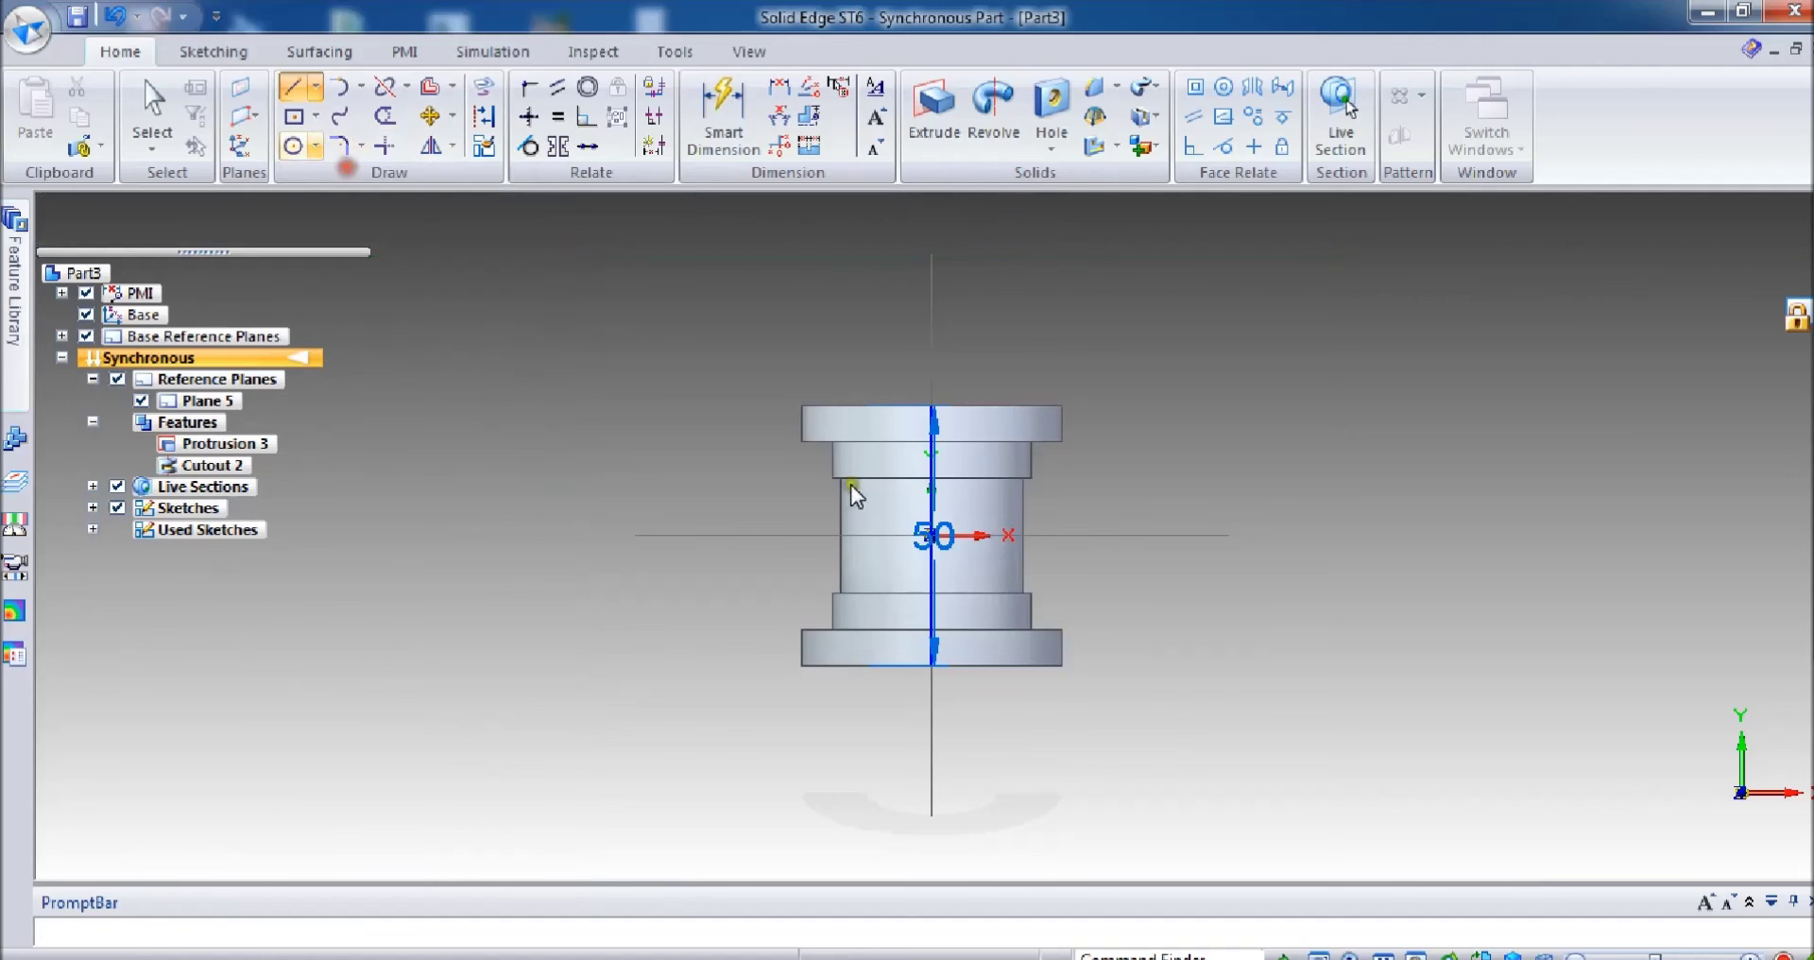
{"action": "left_click", "coordinate": [945, 526]}
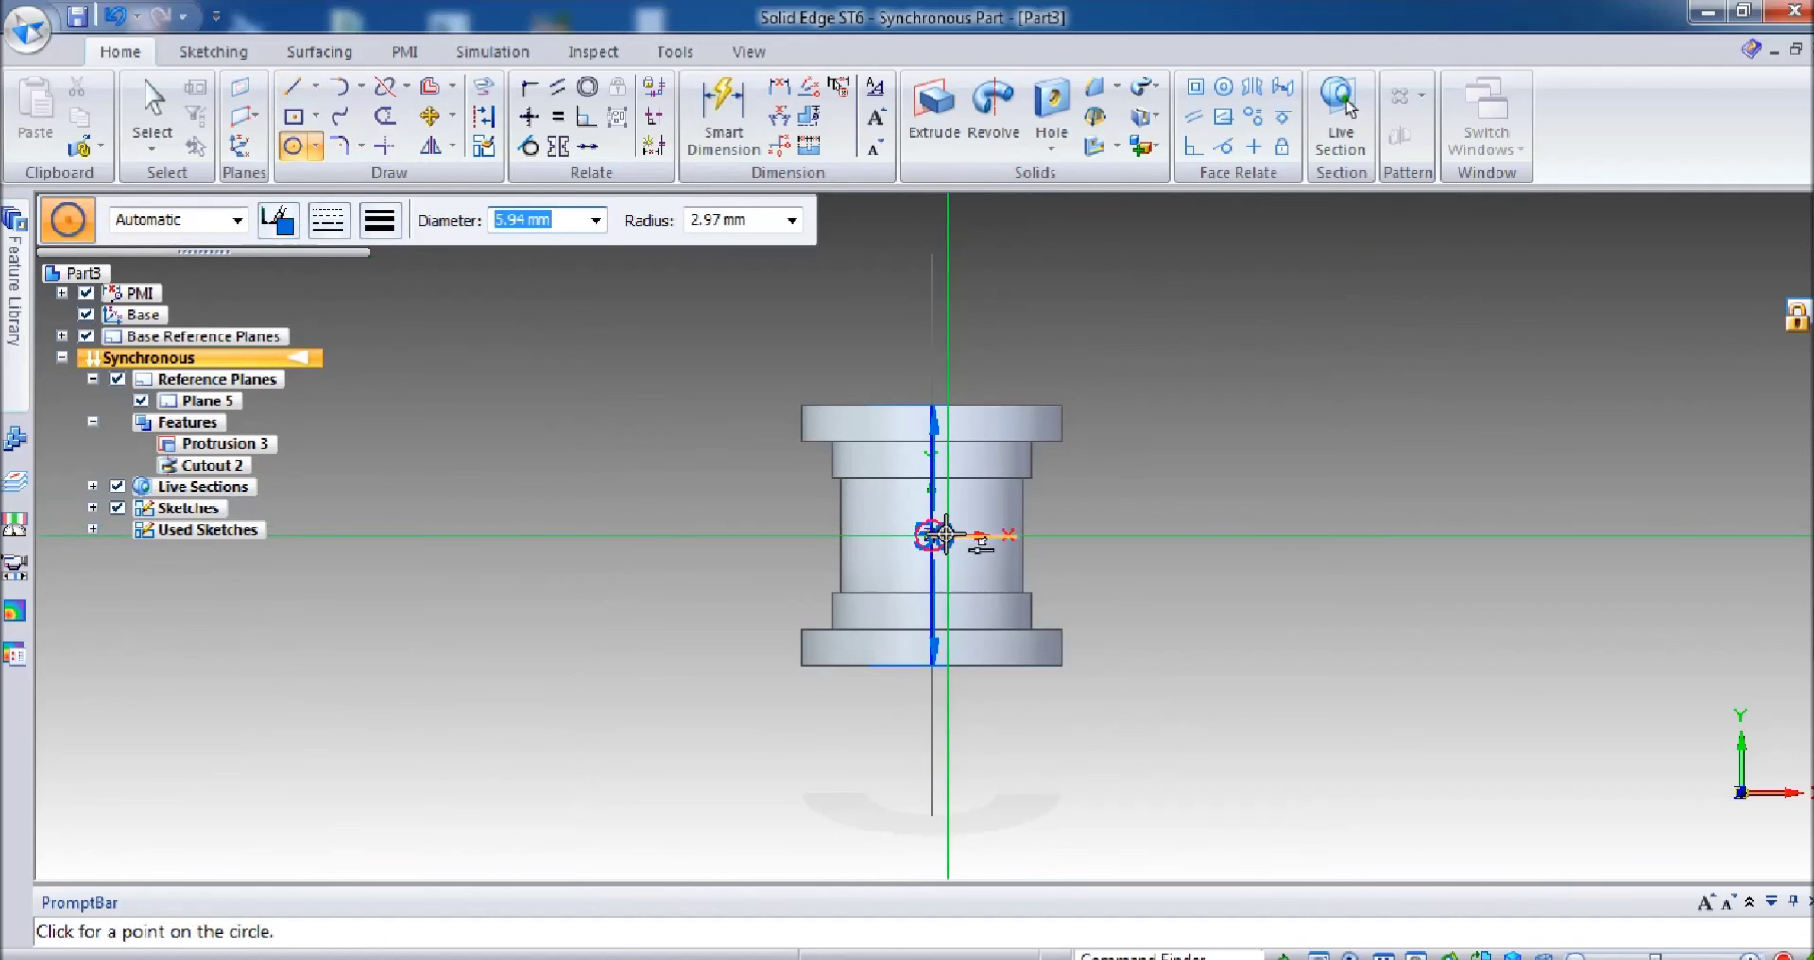
Step: Extrude the 4 mm circle as a symmetric cut through the wall of the half-ring
{"action": "left_click", "coordinate": [949, 118]}
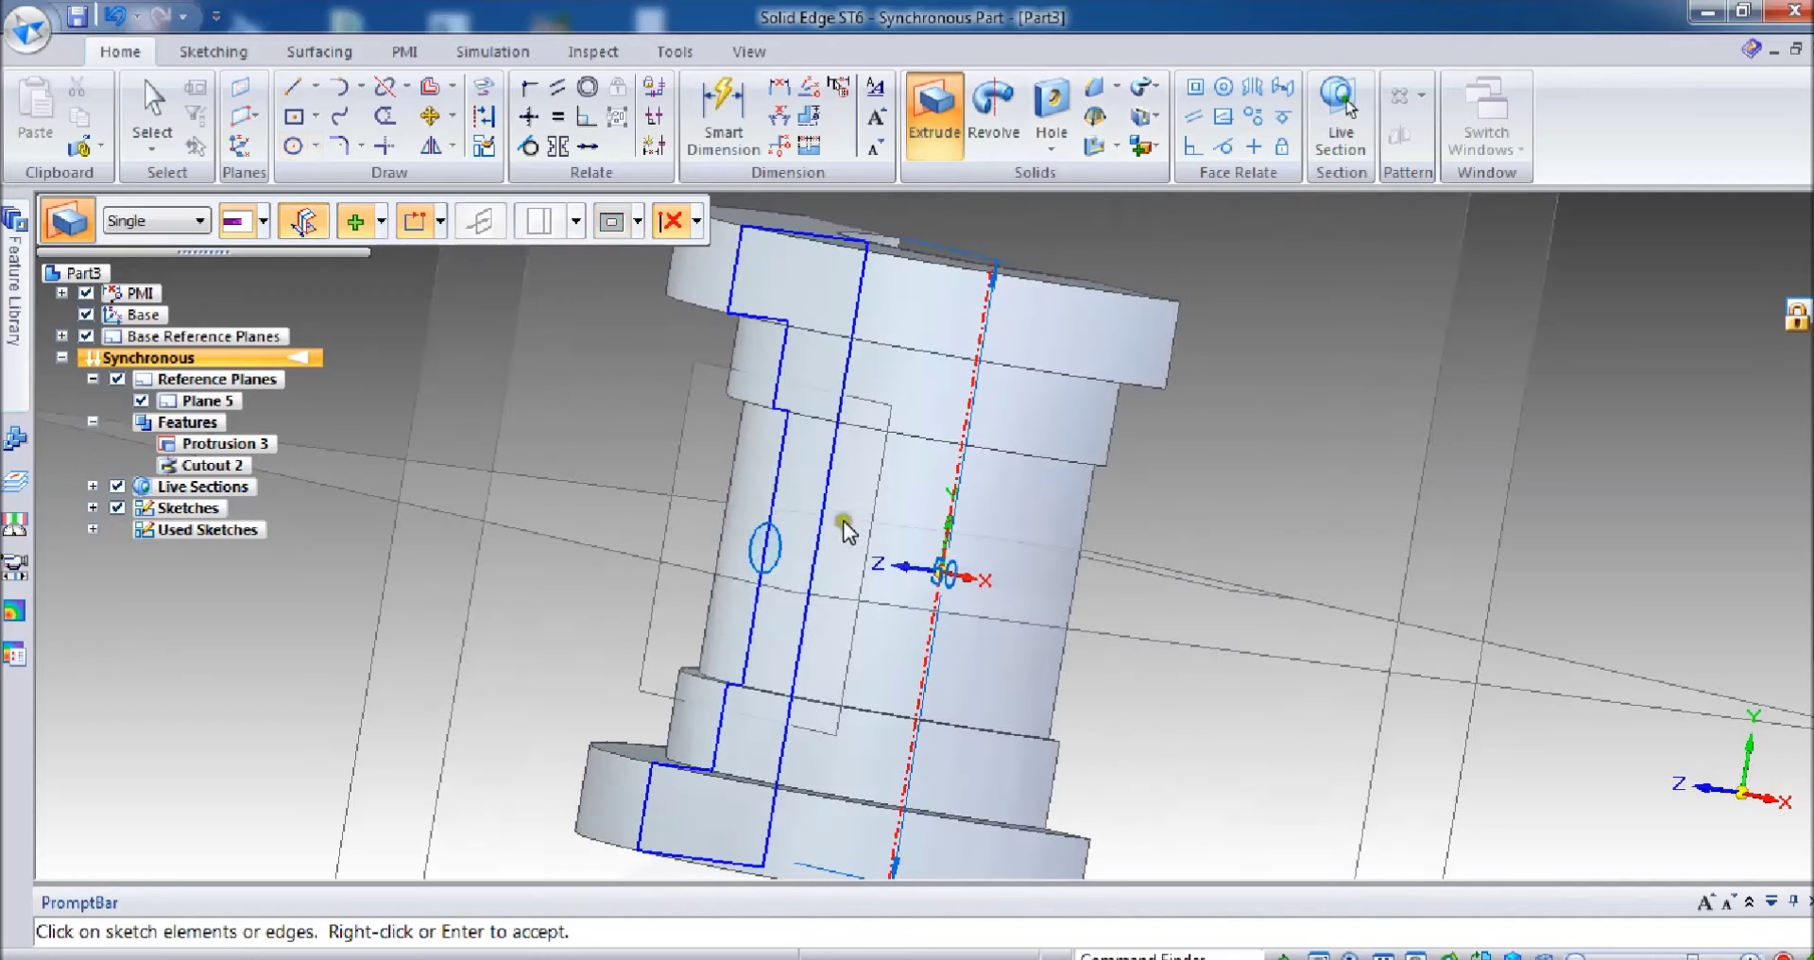
{"action": "right_click", "coordinate": [822, 541]}
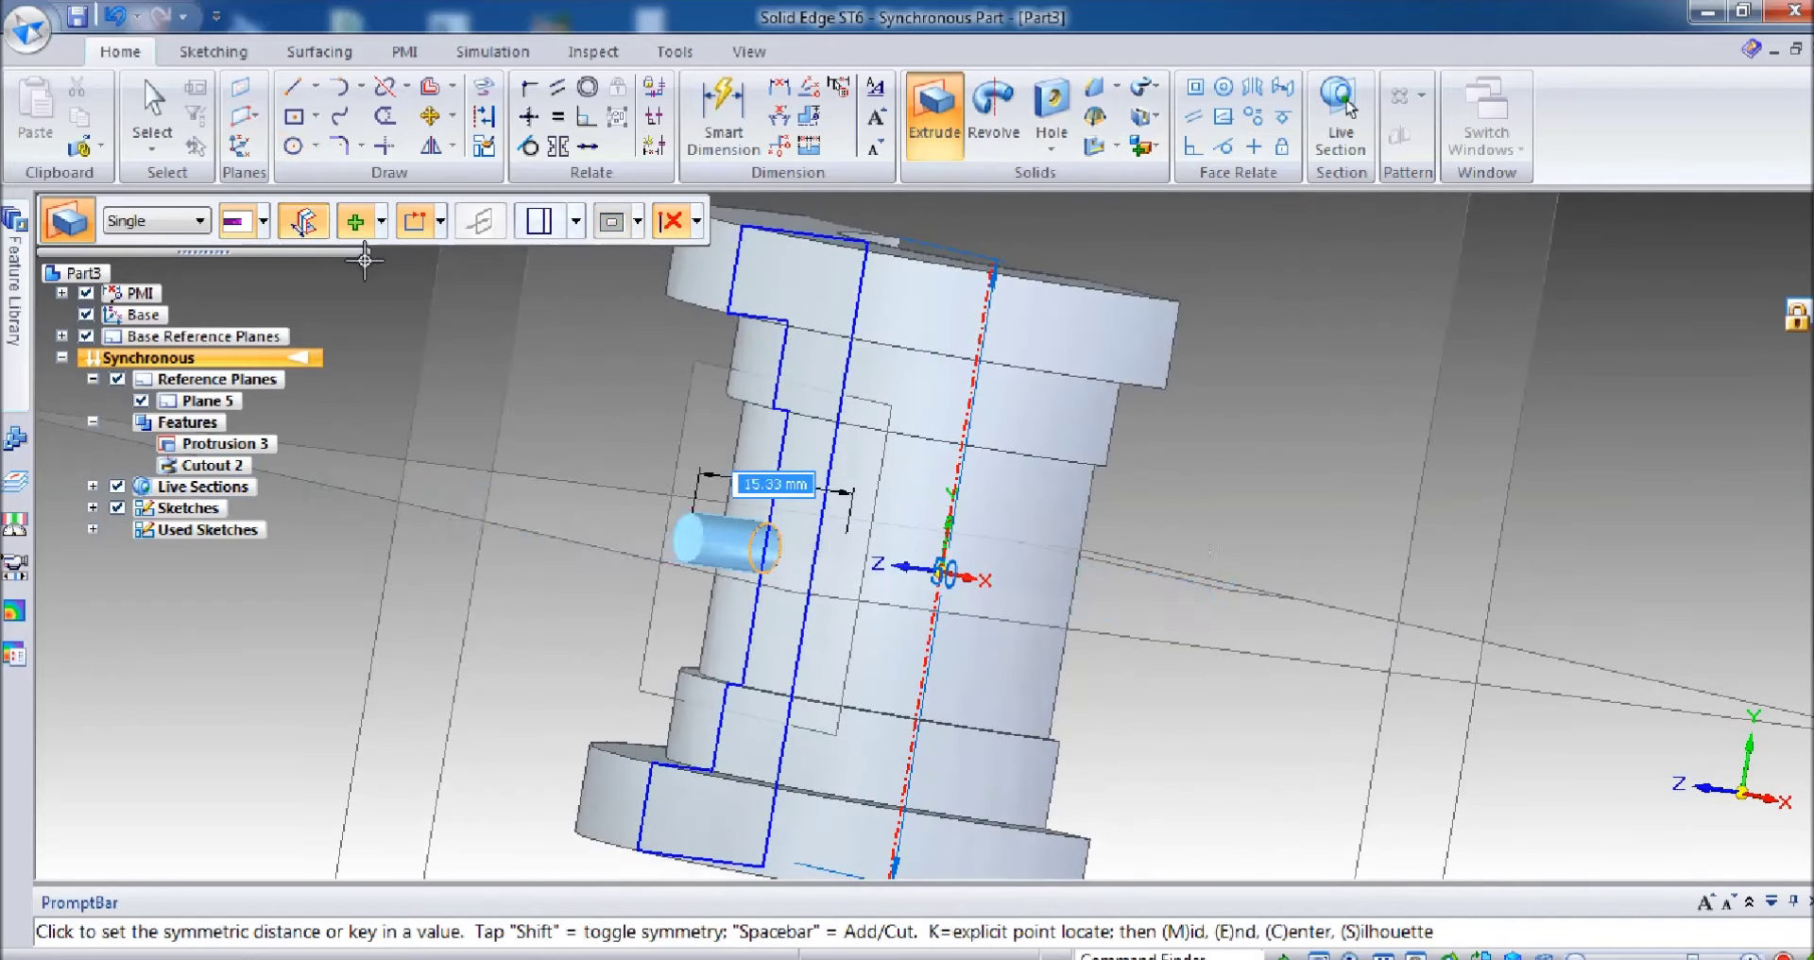
{"action": "left_click", "coordinate": [410, 288]}
{"action": "left_click", "coordinate": [1656, 458]}
{"action": "mouse_move", "coordinate": [1620, 434]}
{"action": "middle_mouse_down"}
{"action": "mouse_move", "coordinate": [1481, 425]}
{"action": "mouse_move", "coordinate": [1598, 437]}
{"action": "middle_mouse_up"}
{"action": "scroll", "coordinate": [1599, 437], "scroll_direction": "down", "scroll_amount": 4}
{"action": "middle_click_drag", "start_coordinate": [572, 503], "coordinate": [722, 427]}
{"action": "middle_click_drag", "start_coordinate": [1512, 508], "coordinate": [1691, 362]}
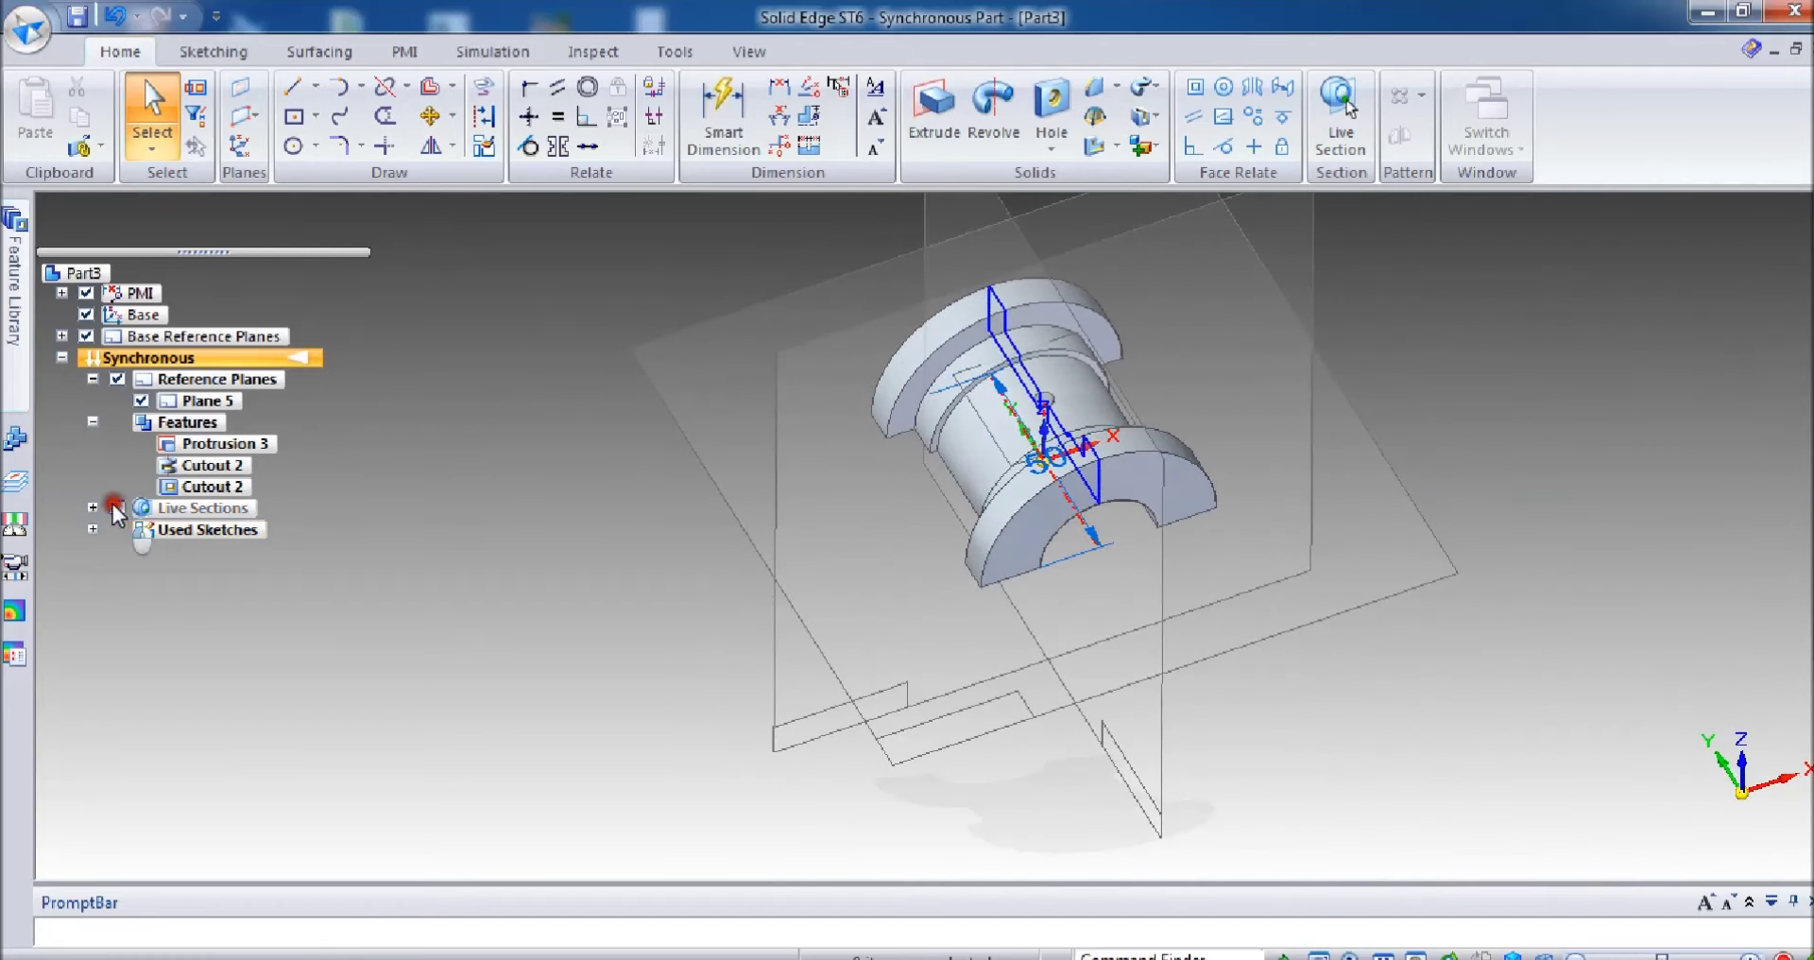